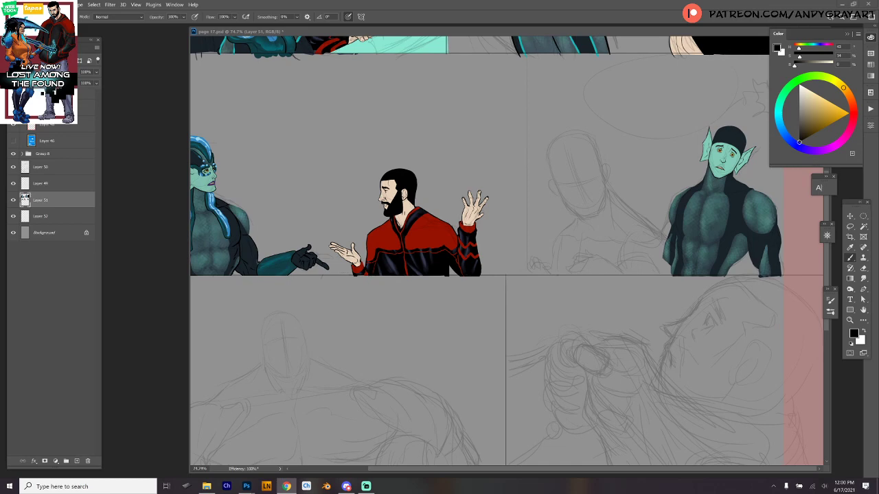
Step: Look over the coloured figures in the comic page's upper and middle panels
click(502, 145)
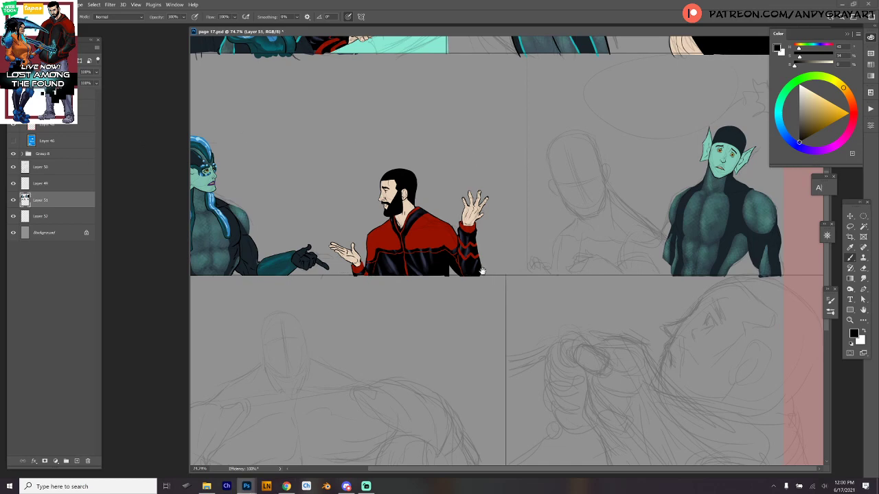
key(alt+Tab)
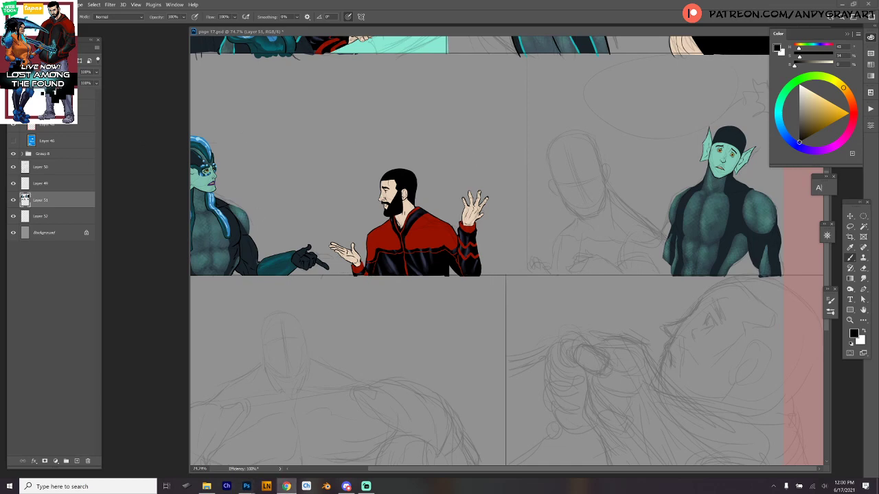
drag(333, 125, 369, 406)
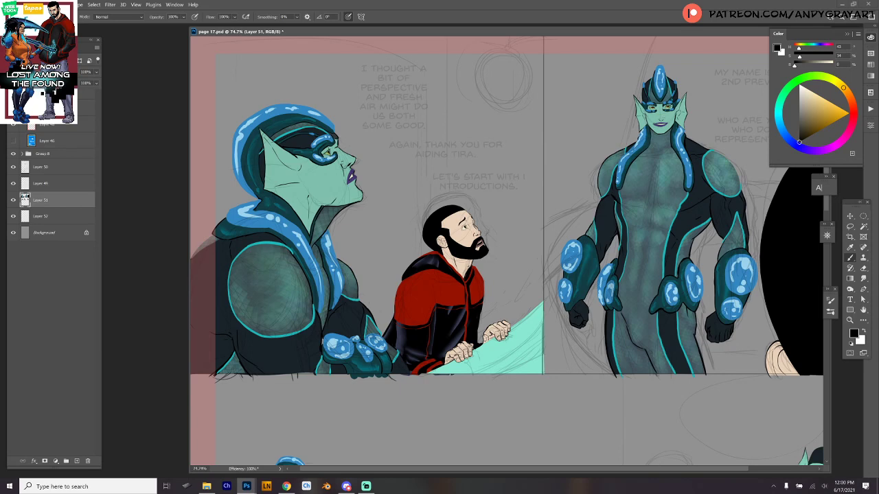
click(287, 486)
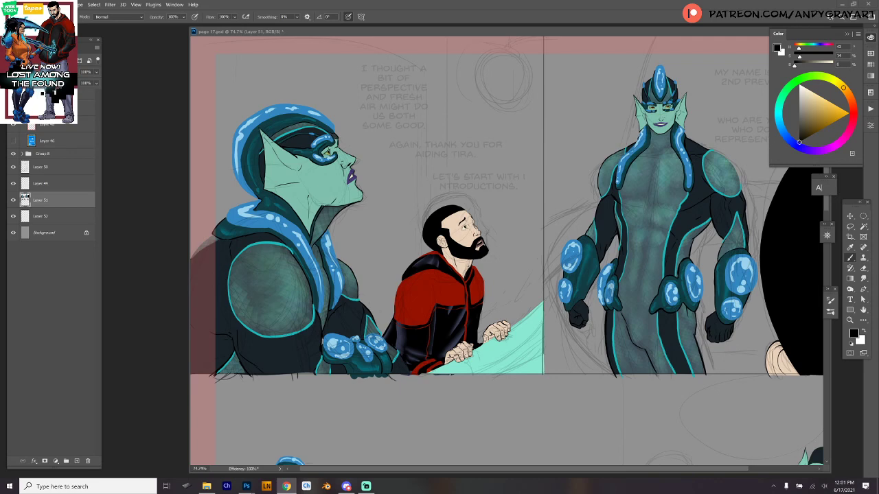
scroll(506, 250, down, 5)
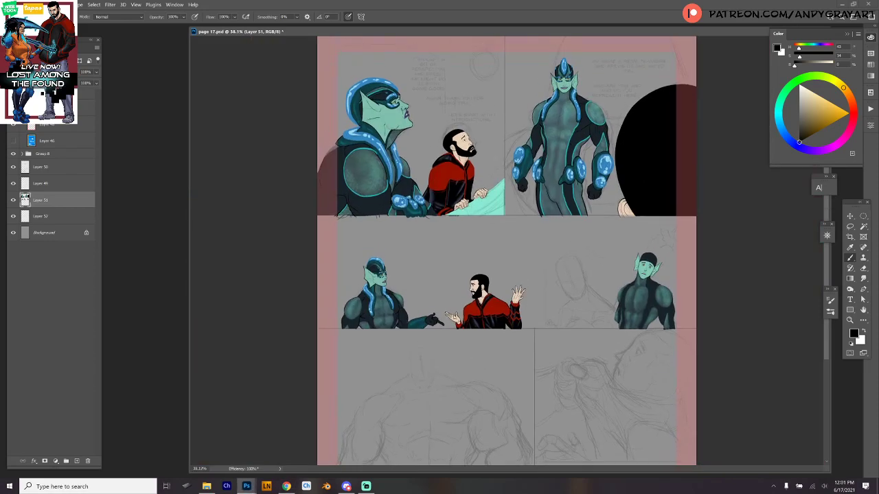
scroll(496, 284, up, 5)
scroll(507, 251, down, 2)
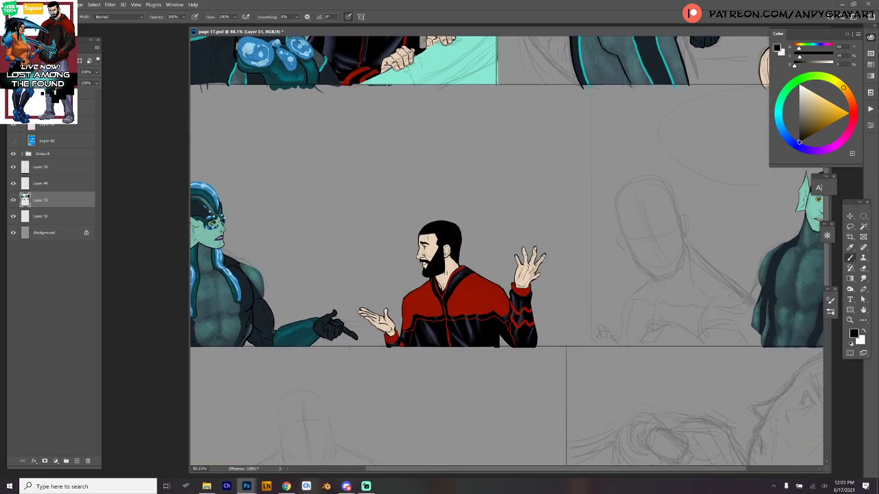
scroll(507, 251, right, 3)
scroll(506, 251, down, 1)
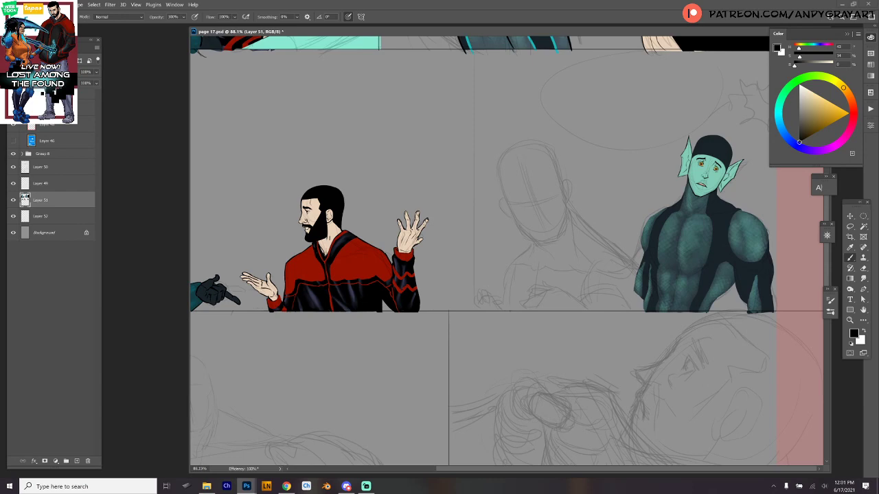
Step: Compare the middle panel's figures and examine the green-skinned, fin-eared character's head close up
alt+click(335, 221)
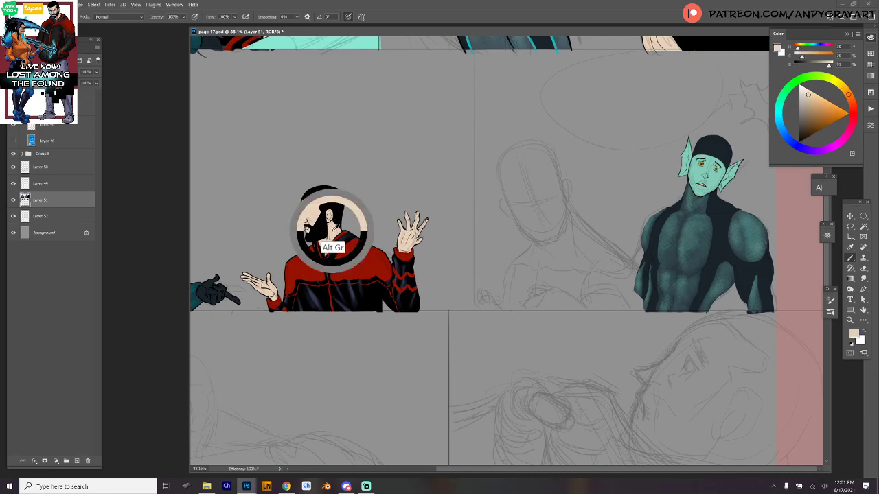
scroll(514, 267, up, 3)
drag(374, 194, 192, 271)
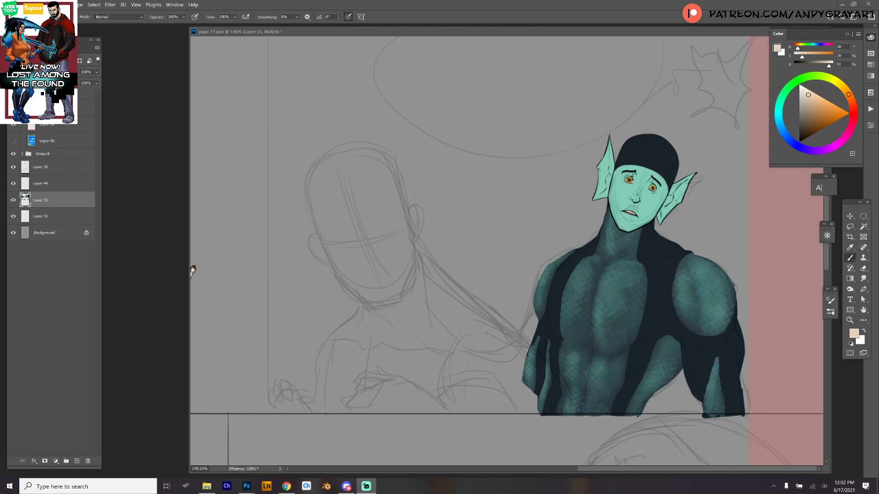
drag(192, 270, 192, 284)
scroll(192, 283, down, 5)
scroll(193, 283, up, 5)
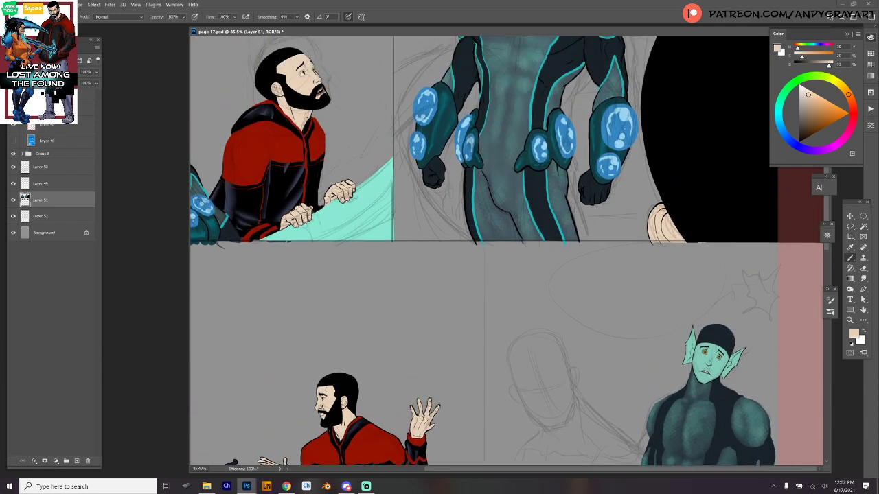
scroll(810, 361, up, 4)
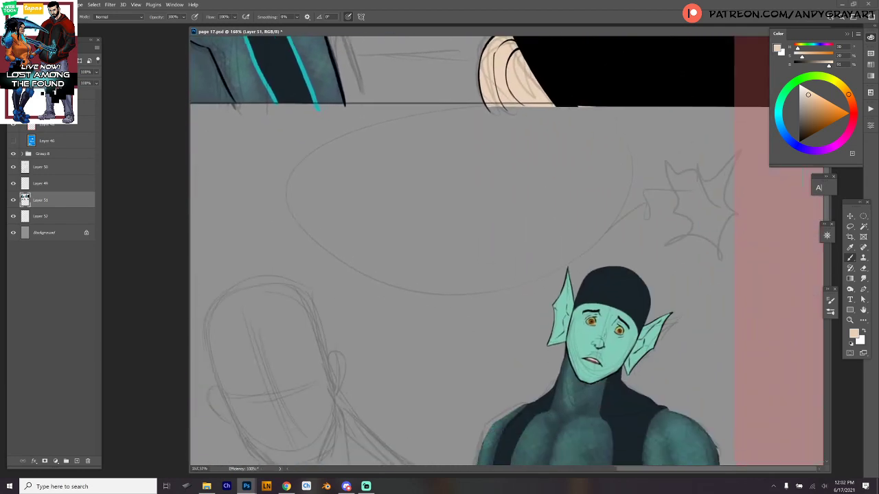
scroll(480, 250, down, 2)
scroll(500, 251, up, 1)
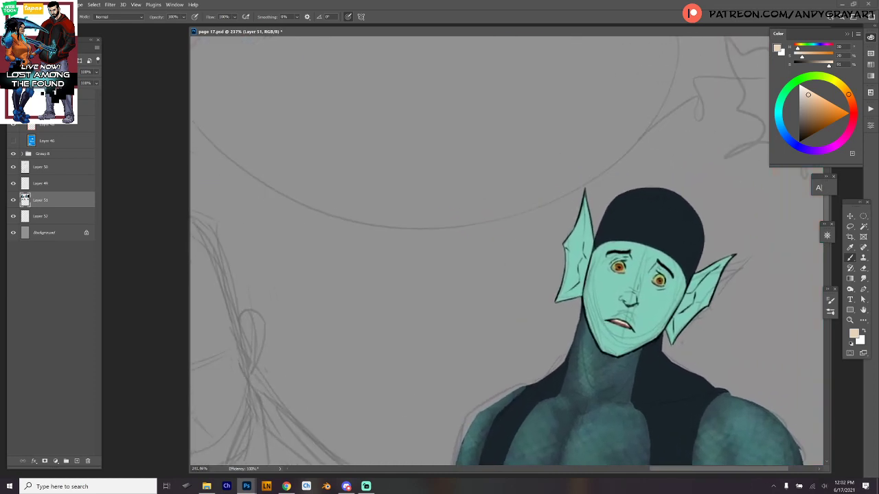
scroll(499, 250, down, 1)
scroll(711, 312, up, 1)
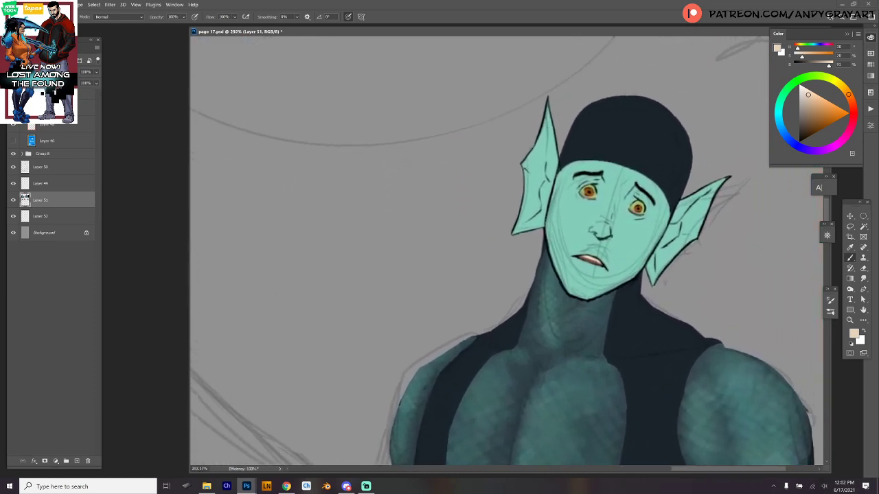
Step: Sample the dark navy of the fin-eared character's cap as the painting colour
drag(724, 270, 594, 302)
key(w)
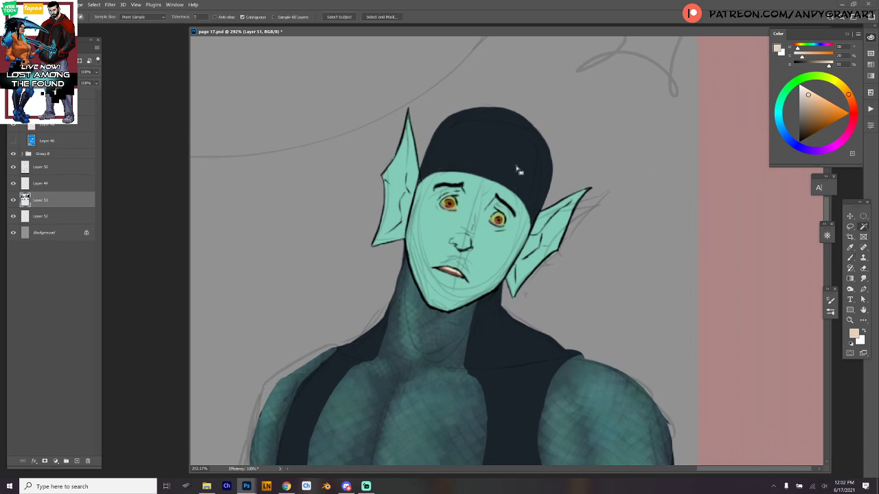
click(518, 168)
key(b)
alt+click(515, 171)
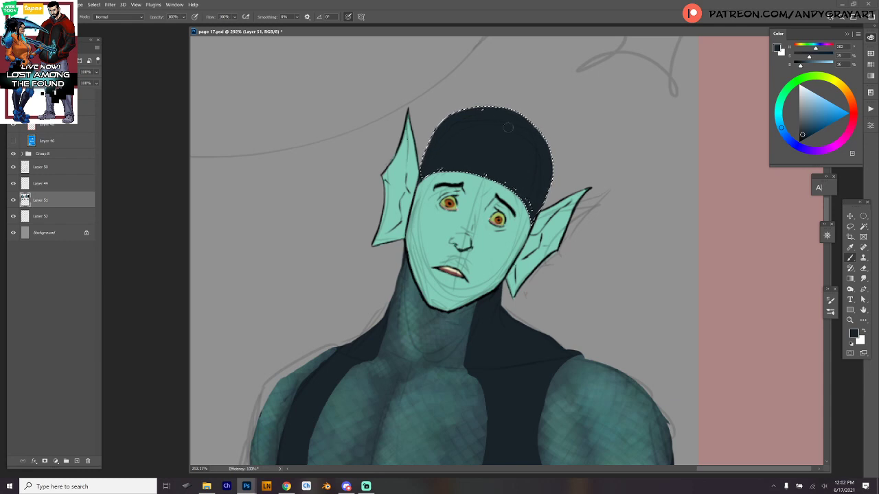
key(ctrl+d)
drag(494, 177, 504, 173)
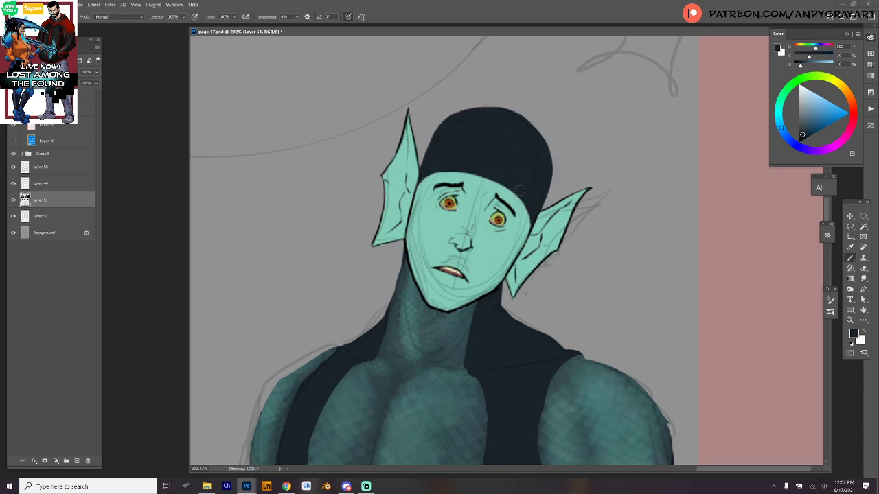
key(w)
click(513, 149)
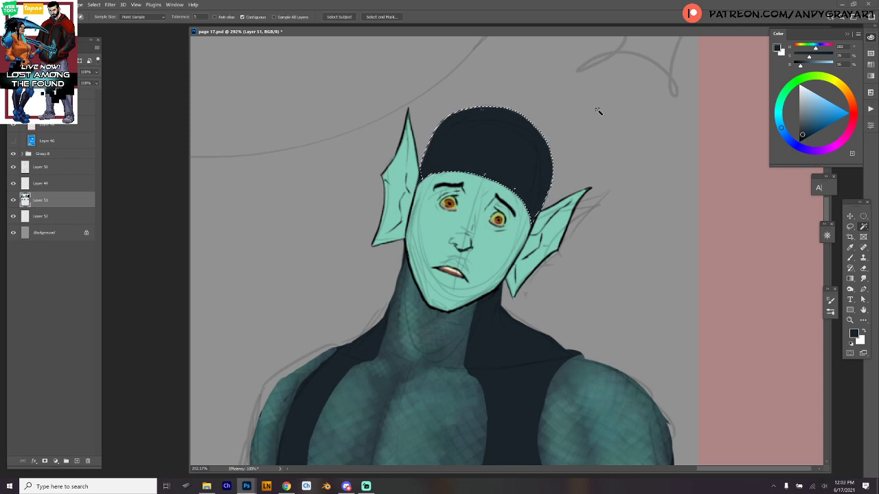
key(ctrl+d)
Step: Choose a slightly lighter navy and paint a wide stripe down the middle of the character's cap
key(b)
click(804, 130)
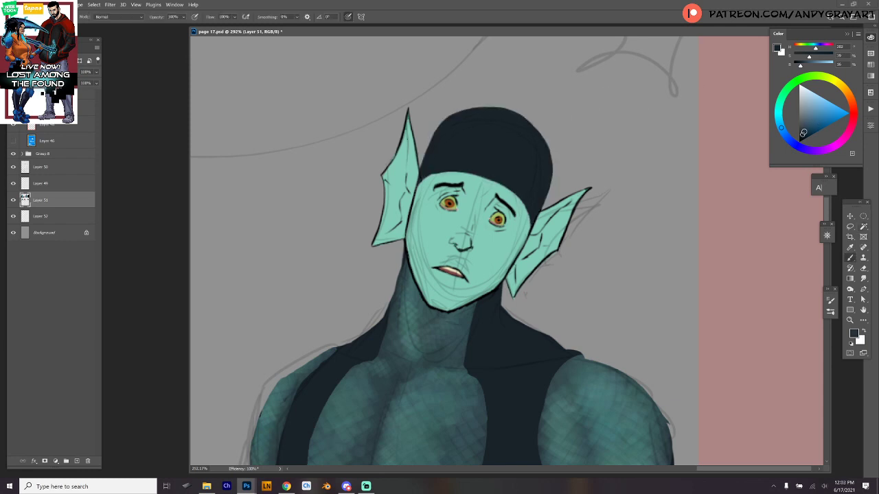
mouse_move(461, 167)
mouse_down()
mouse_move(523, 143)
mouse_move(504, 184)
mouse_move(514, 138)
mouse_move(488, 175)
mouse_move(492, 120)
mouse_move(464, 170)
mouse_up()
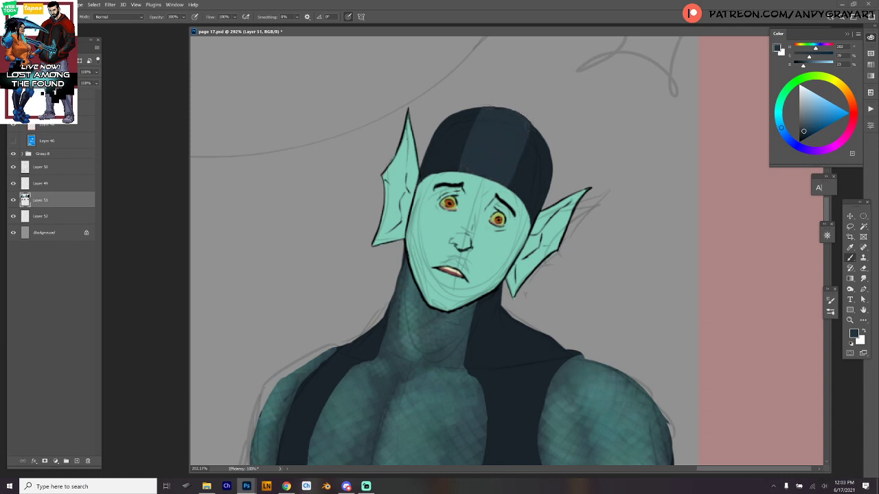
drag(527, 126, 516, 167)
Step: Switch to the suit scales brush with its light teal colour and enlarge it to suit the cap's stripe
right_click(530, 150)
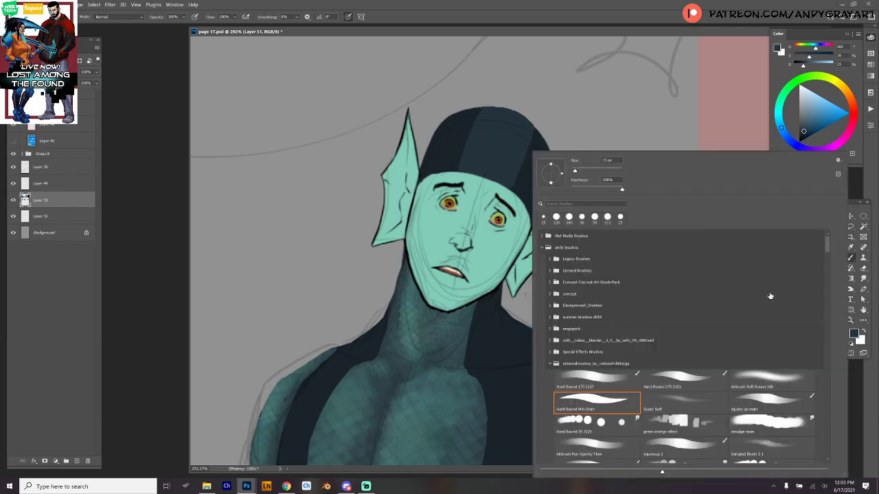
drag(829, 246, 830, 415)
click(776, 329)
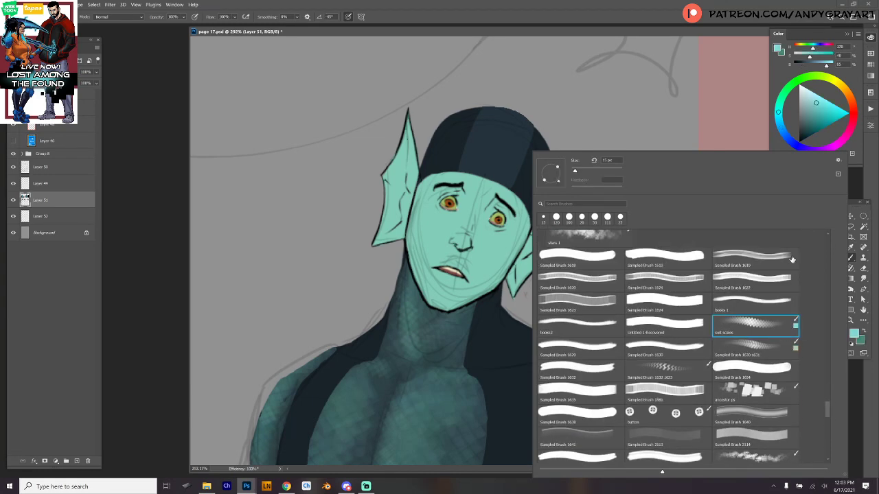
click(685, 32)
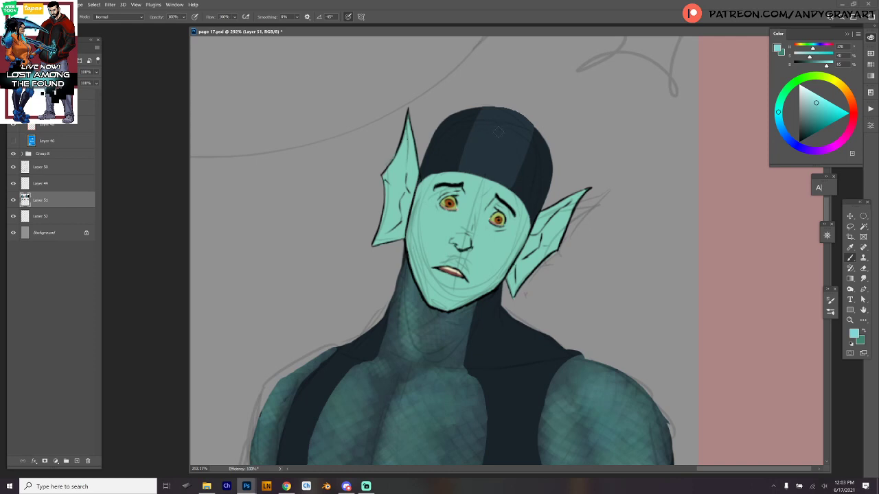
right_click(528, 132)
drag(571, 152, 578, 152)
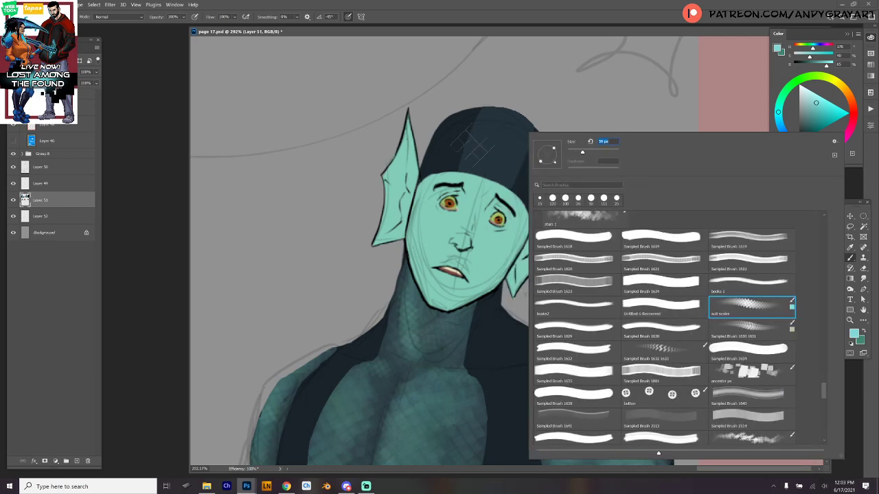
click(472, 147)
Step: Select the cap's lighter stripe, hide the selection outline and fill the stripe with light teal scale texture
mouse_move(472, 153)
mouse_down()
mouse_move(475, 175)
mouse_move(483, 161)
mouse_move(499, 168)
mouse_move(562, 91)
mouse_up()
key(ctrl+z)
key(w)
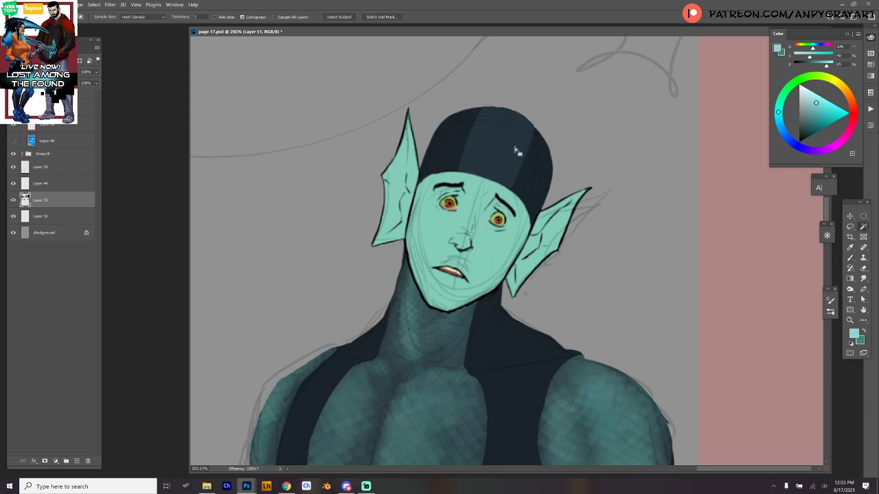
click(528, 145)
key(ctrl+h)
key(b)
mouse_move(485, 120)
mouse_down()
mouse_move(507, 102)
mouse_move(523, 104)
mouse_move(537, 124)
mouse_move(537, 104)
mouse_move(499, 147)
mouse_move(467, 134)
mouse_move(480, 123)
mouse_move(465, 155)
mouse_move(509, 162)
mouse_move(532, 148)
mouse_move(477, 127)
mouse_up()
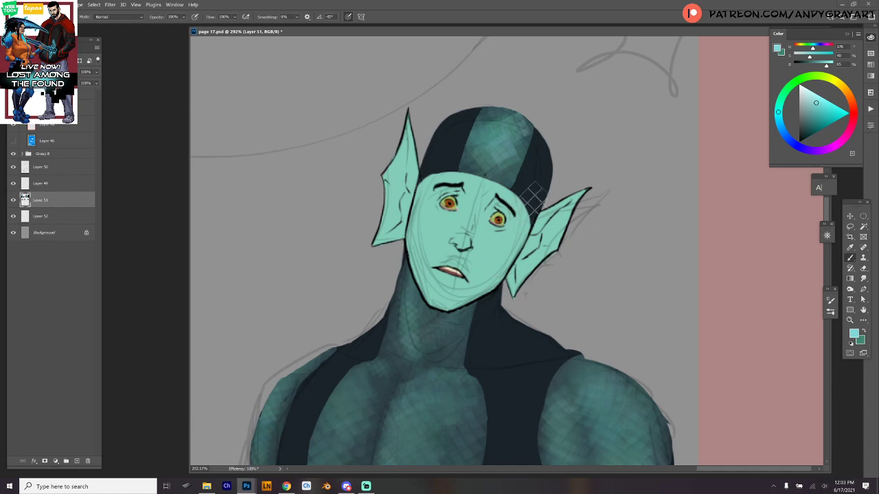
Step: Reduce the scale brush's size, and switch back to the hard round brush
right_click(535, 204)
drag(587, 179, 580, 173)
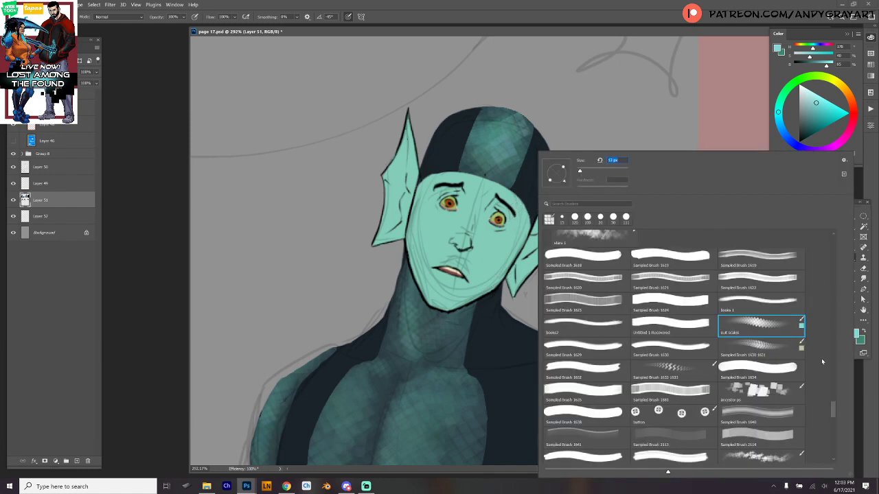
mouse_move(831, 408)
mouse_down()
mouse_move(828, 316)
mouse_move(758, 255)
mouse_up()
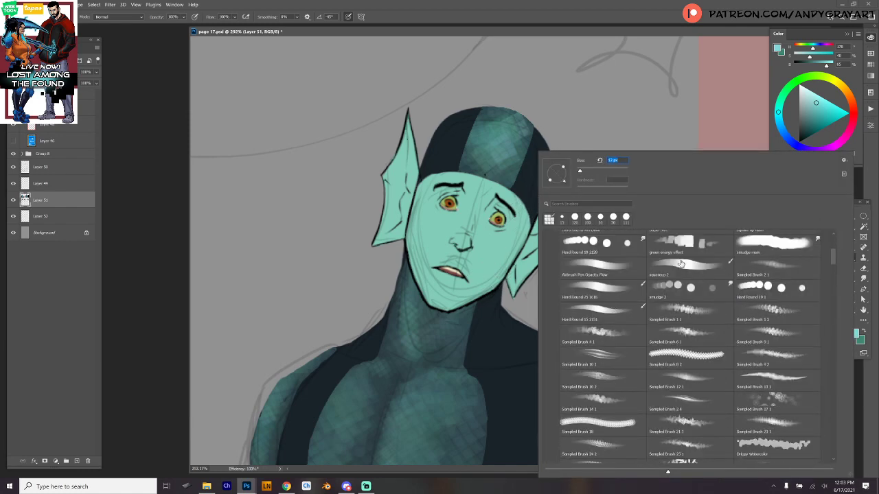
drag(836, 259, 834, 212)
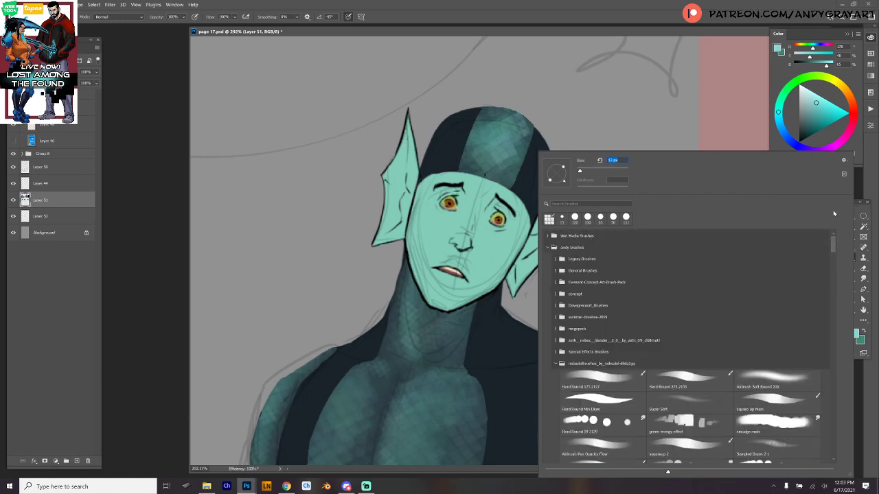
click(613, 398)
click(675, 35)
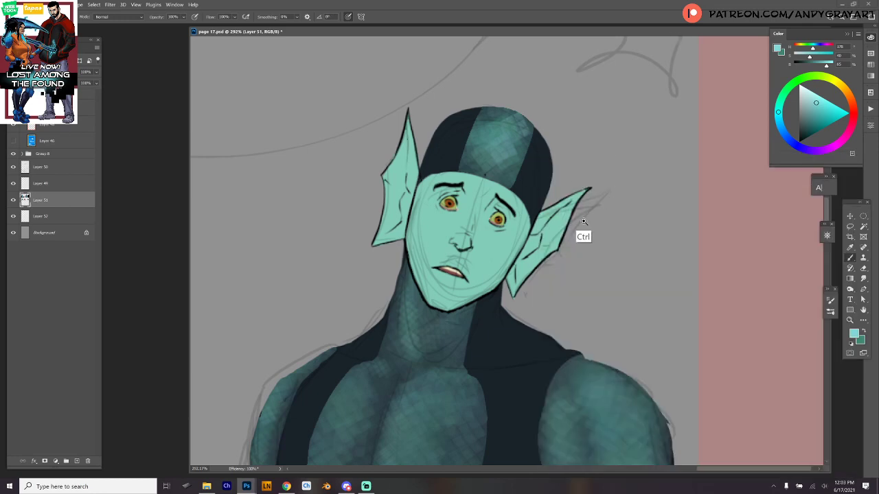
Step: Sample teal shades from the full-length figure's armour in the upper panel as foreground and background colours
scroll(589, 230, down, 3)
scroll(689, 225, down, 2)
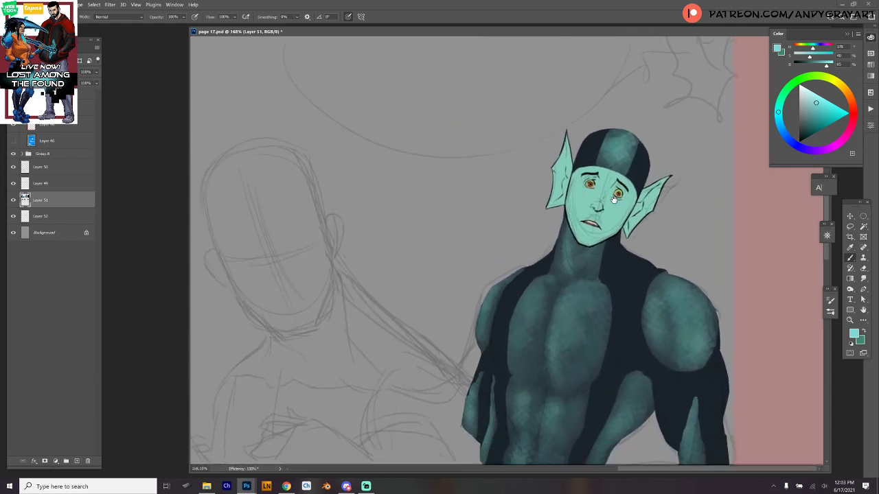
scroll(506, 271, down, 5)
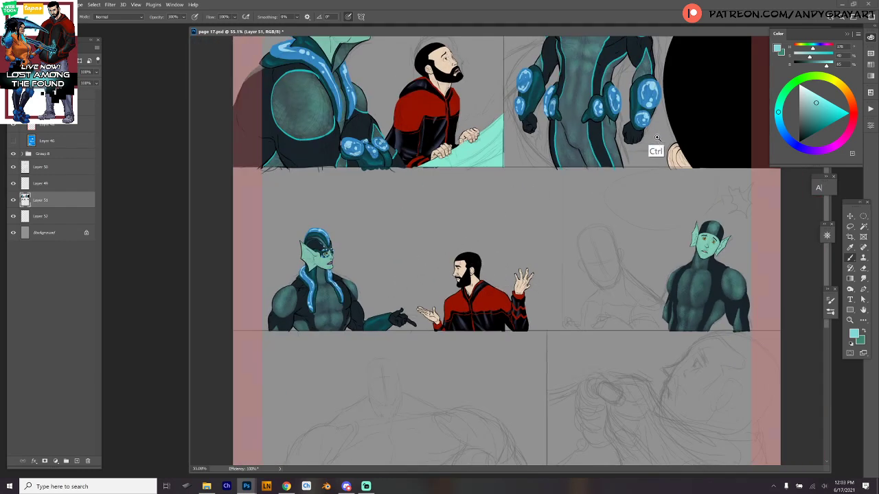
scroll(657, 143, up, 3)
alt+click(580, 81)
drag(590, 65, 571, 220)
key(x)
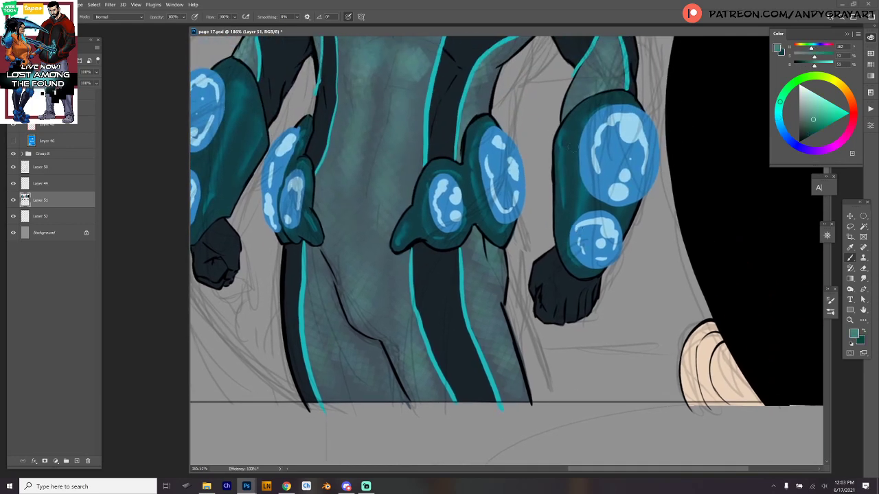
alt+click(563, 203)
drag(592, 334, 582, 119)
Step: Paint dark teal mask markings around both eyes of the fin-eared character in the middle panel
drag(686, 272, 448, 238)
drag(668, 237, 633, 254)
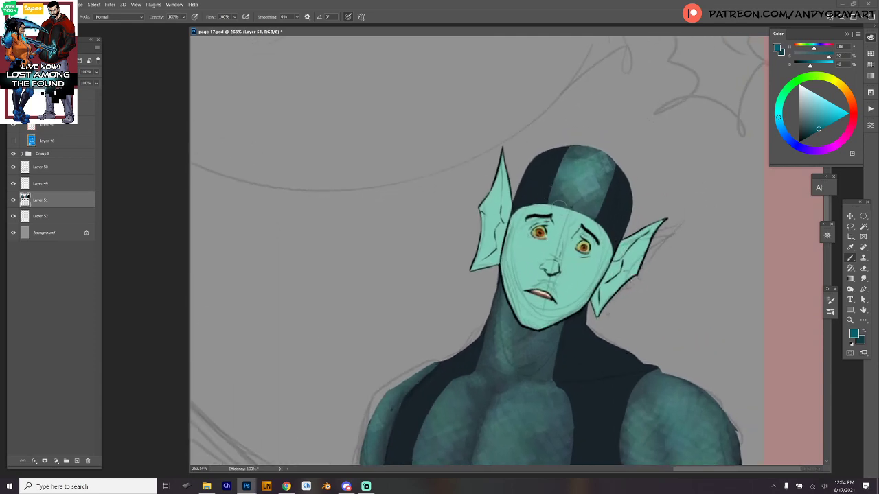
click(864, 331)
mouse_move(521, 237)
mouse_down()
mouse_move(599, 268)
mouse_move(604, 247)
mouse_up()
key(ctrl+z)
mouse_move(556, 212)
mouse_down()
mouse_move(522, 214)
mouse_move(539, 244)
mouse_move(519, 237)
mouse_up()
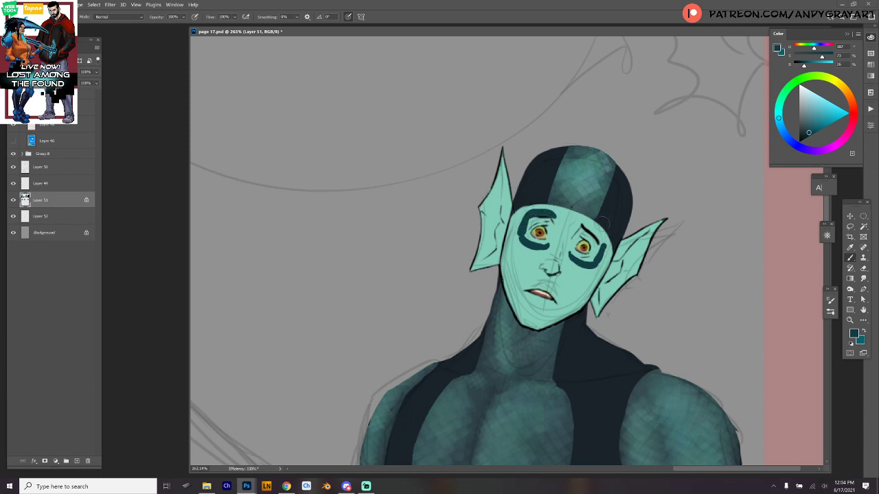
mouse_move(579, 222)
mouse_down()
mouse_move(604, 240)
mouse_move(599, 228)
mouse_move(599, 260)
mouse_move(608, 265)
mouse_up()
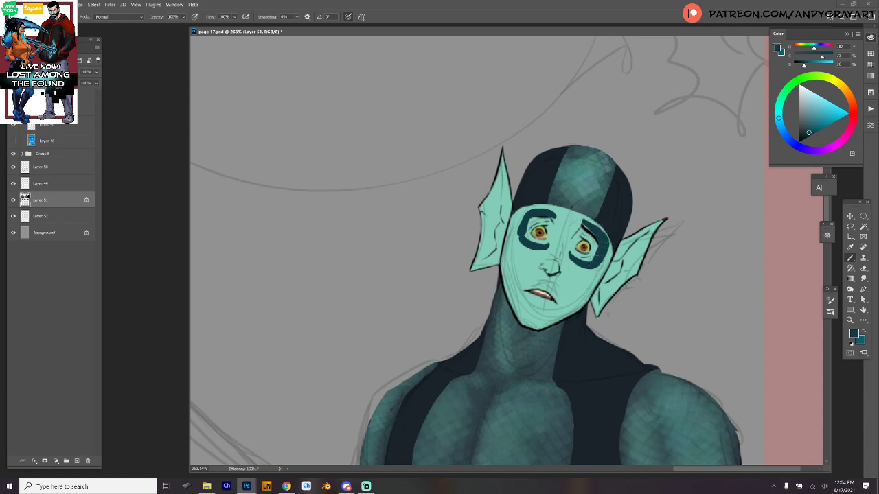
Step: Undo the last two strokes and repaint the dark teal mask wider, out to the face edge beside the viewer's-left eye
key(ctrl+z)
key(ctrl+z)
mouse_move(600, 235)
mouse_down()
mouse_move(608, 244)
mouse_move(601, 269)
mouse_up()
drag(585, 228, 595, 235)
mouse_move(530, 208)
mouse_down()
mouse_move(511, 232)
mouse_move(530, 245)
mouse_move(513, 200)
mouse_move(512, 239)
mouse_up()
drag(508, 199, 508, 238)
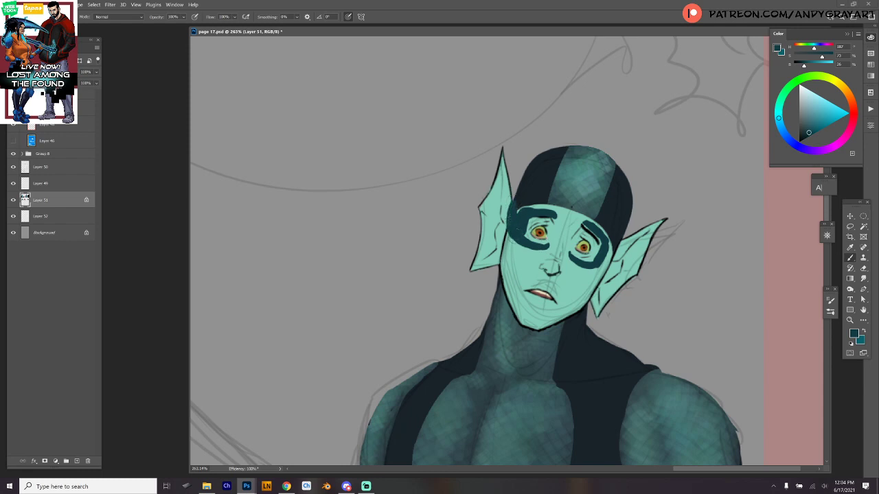
Step: Extend the mask up the temple to the cap beside the viewer's-left ear, and undo the extra stroke above the brow
drag(516, 201, 520, 214)
drag(513, 202, 506, 234)
mouse_move(526, 203)
mouse_down()
mouse_move(549, 204)
mouse_move(557, 217)
mouse_up()
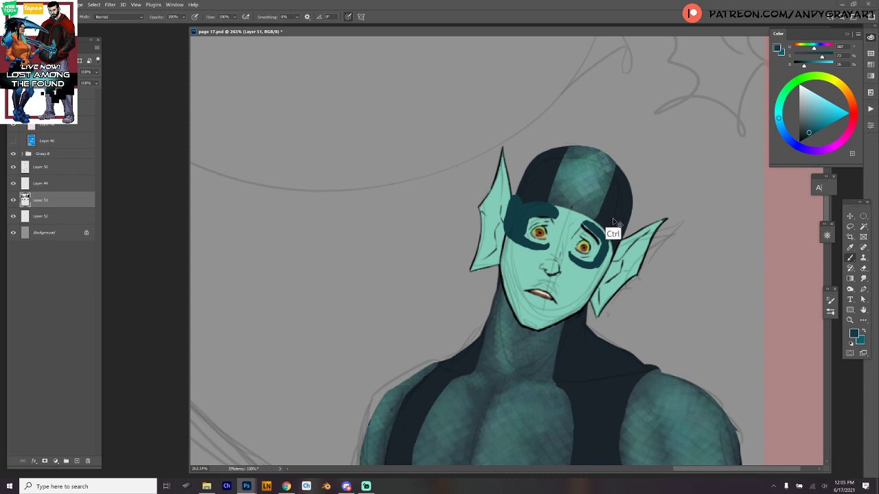
key(ctrl+z)
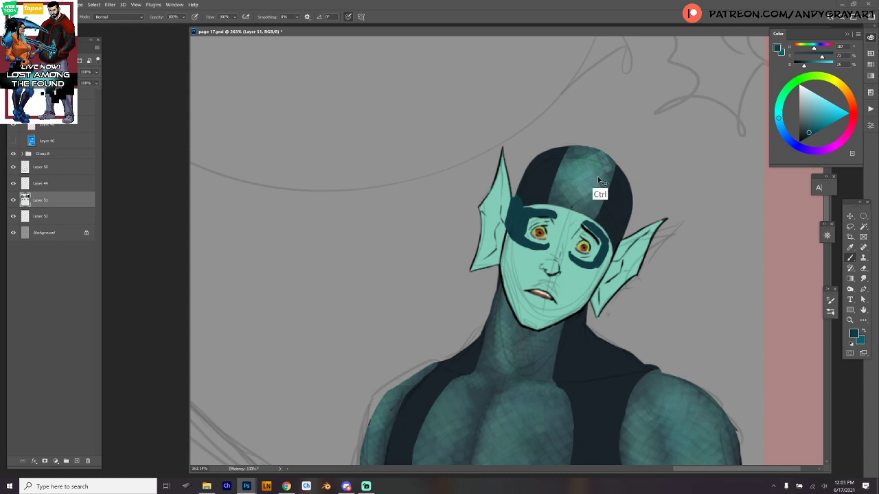
Step: Sample the cap's dark navy and touch up the cap's lower edge above both brows
key(alt)
alt+click(540, 199)
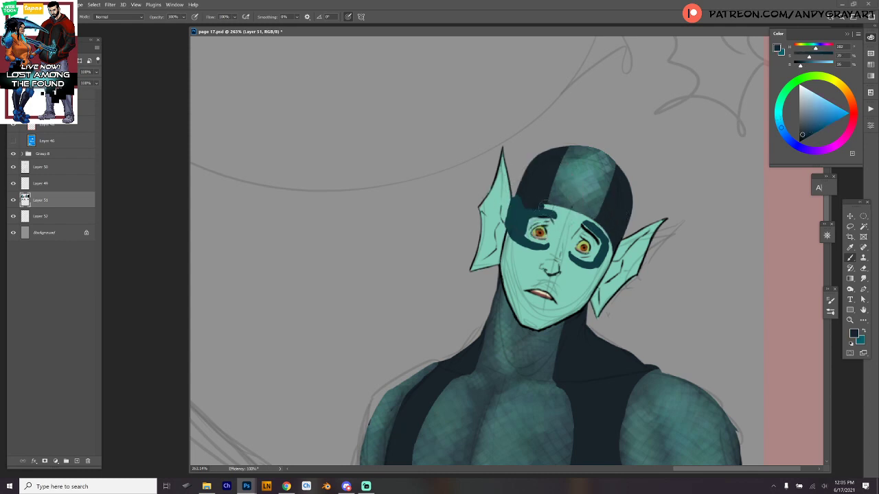
drag(592, 220, 610, 237)
Step: Copy the lower end of the cap's textured stripe to a new layer, stretch it down over the forehead, and merge it back
key(l)
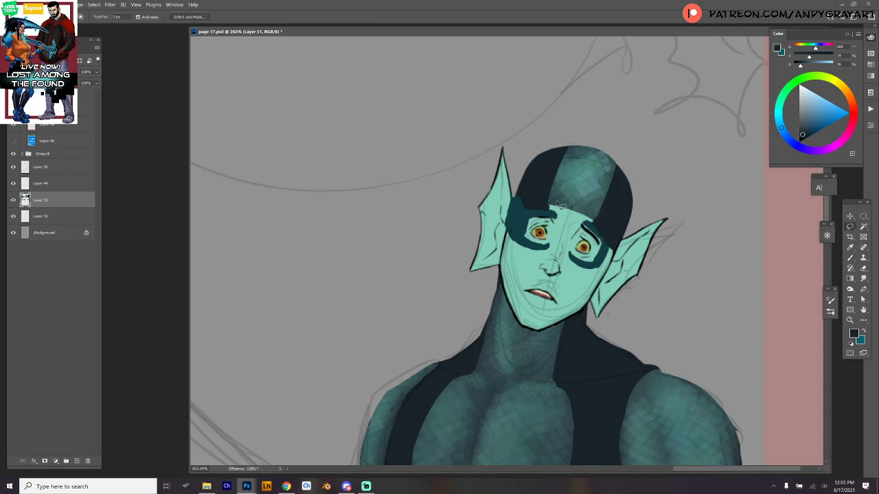
mouse_move(549, 206)
mouse_down()
mouse_move(590, 200)
mouse_move(600, 214)
mouse_move(595, 222)
mouse_move(550, 206)
mouse_up()
key(ctrl+j)
key(ctrl+t)
drag(574, 235, 598, 231)
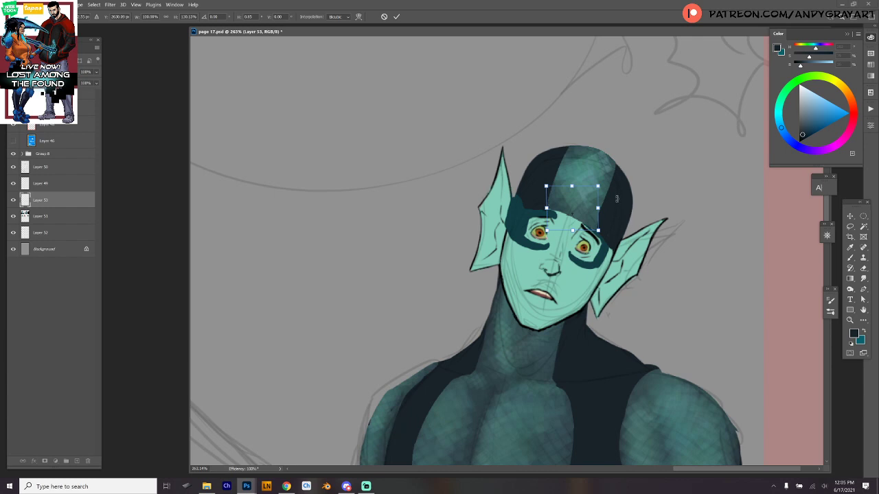
drag(599, 231, 596, 227)
drag(540, 232, 546, 233)
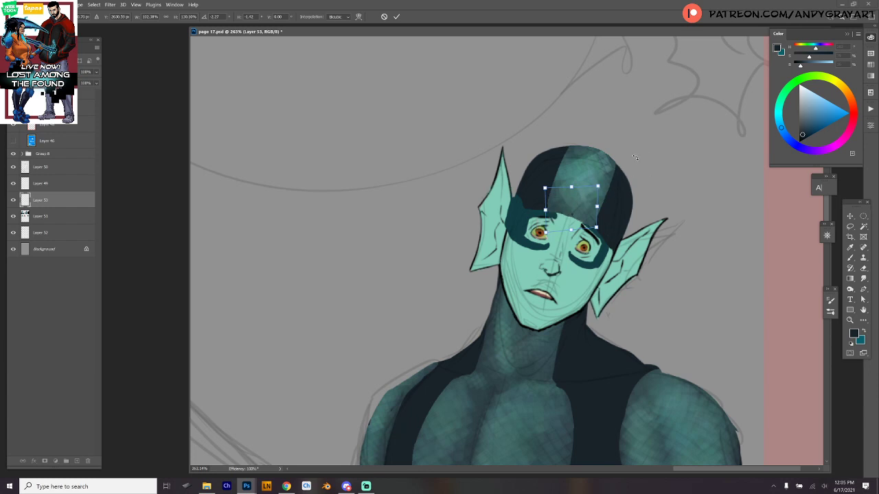
key(Return)
key(ctrl+e)
Step: Sample the mask's dark teal and extend the mask along the cap's lower edge, around the viewer's-right eye and at both temples
key(b)
alt+click(595, 276)
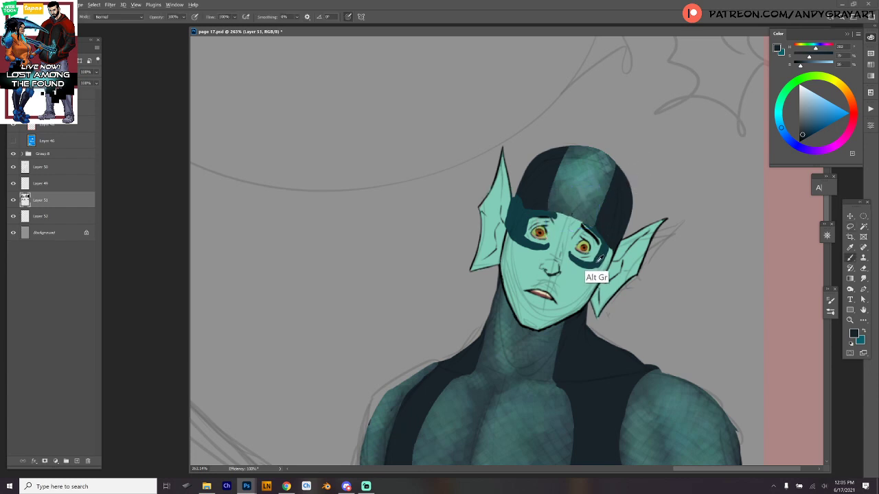
mouse_move(550, 212)
mouse_down()
mouse_move(597, 230)
mouse_move(583, 217)
mouse_move(607, 239)
mouse_up()
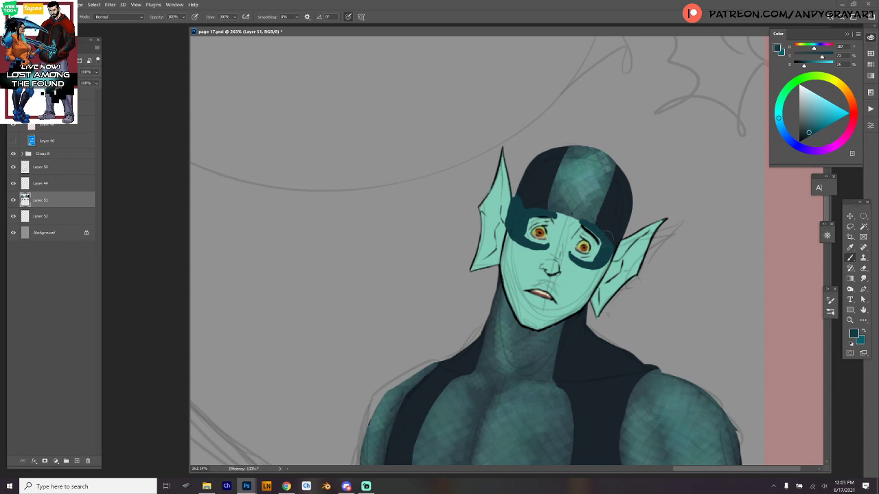
drag(607, 236, 602, 265)
drag(623, 233, 616, 239)
drag(515, 199, 519, 195)
Step: Paint a solid dark teal oval crest over the cap's textured stripe, rising slightly above the top of the head
mouse_move(577, 145)
mouse_down()
mouse_move(567, 206)
mouse_move(580, 209)
mouse_up()
drag(573, 164, 567, 198)
mouse_move(577, 145)
mouse_down()
mouse_move(567, 166)
mouse_move(607, 147)
mouse_move(612, 166)
mouse_move(582, 205)
mouse_move(613, 162)
mouse_move(608, 142)
mouse_move(585, 208)
mouse_up()
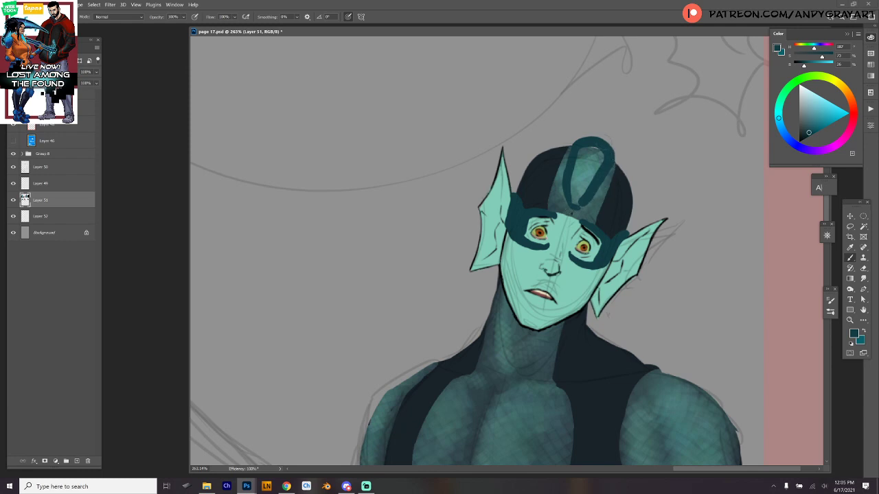
mouse_move(574, 139)
mouse_down()
mouse_move(611, 159)
mouse_move(589, 199)
mouse_move(571, 177)
mouse_move(596, 144)
mouse_move(574, 180)
mouse_move(583, 185)
mouse_move(595, 162)
mouse_up()
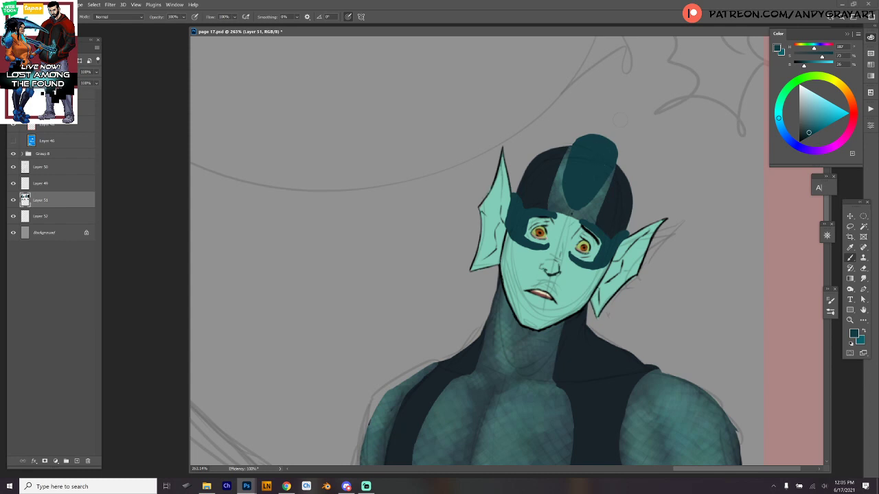
Step: Paint a thin curved dark teal band down each side of the cap to the brows, undoing and redrawing misplaced strokes
drag(542, 154, 534, 214)
key(ctrl+z)
drag(543, 148, 550, 204)
drag(625, 180, 585, 227)
key(ctrl+z)
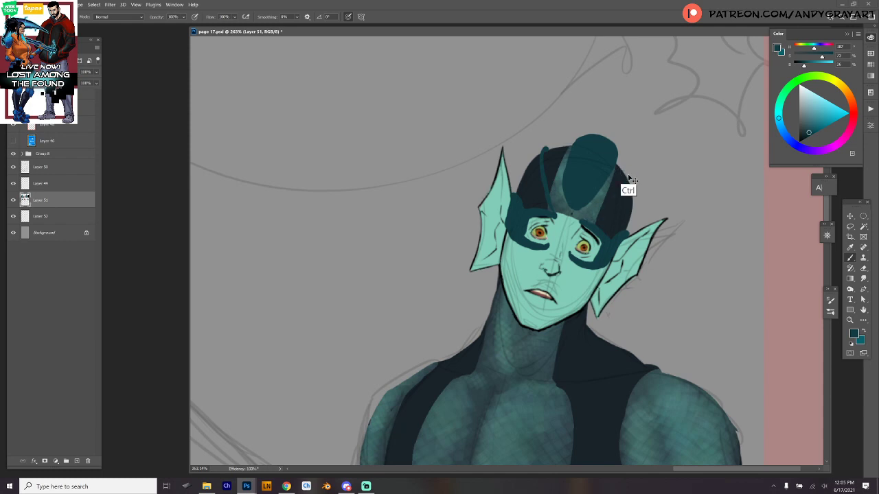
drag(620, 174, 585, 224)
key(ctrl+z)
mouse_move(622, 172)
mouse_down()
mouse_move(598, 218)
mouse_move(556, 220)
mouse_move(571, 231)
mouse_up()
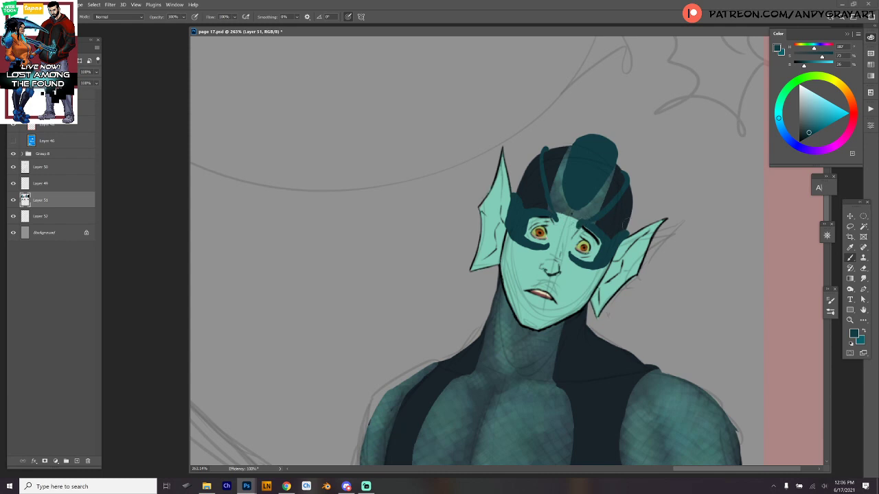
Step: Resample the crest's dark teal, then round out its lower tip and enlarge its top above the cap
mouse_move(630, 224)
mouse_down()
mouse_move(613, 192)
mouse_move(599, 234)
mouse_up()
alt+click(546, 221)
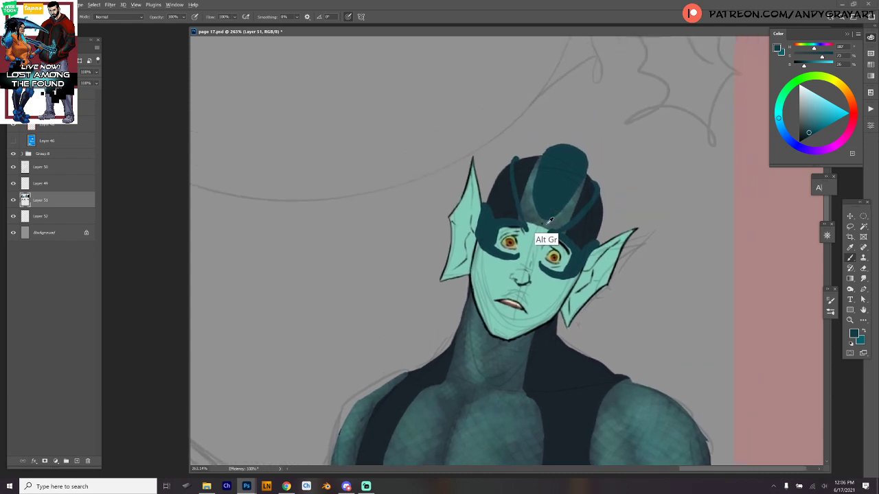
alt+click(565, 194)
drag(548, 216, 563, 207)
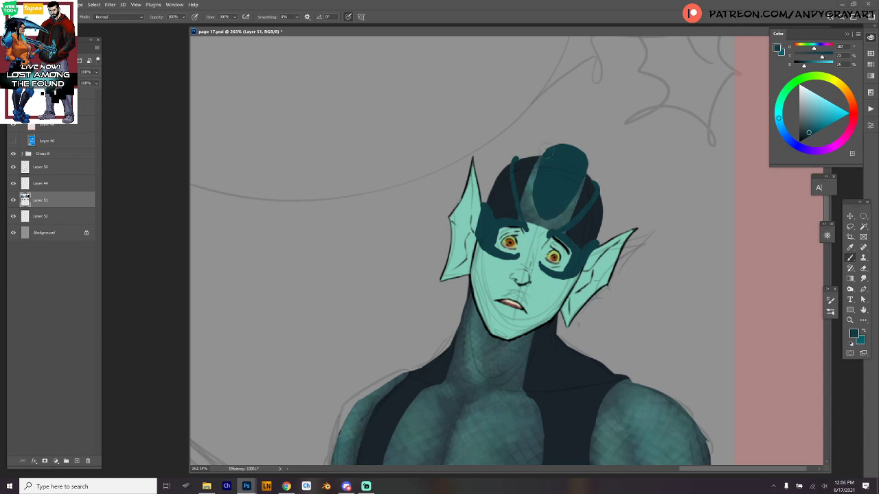
drag(547, 152, 544, 161)
mouse_move(549, 151)
mouse_down()
mouse_move(574, 141)
mouse_move(578, 155)
mouse_up()
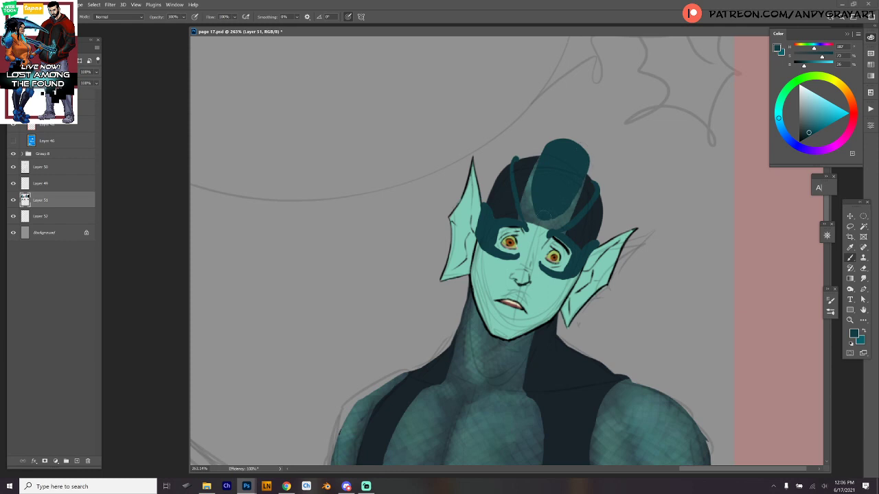
Step: Paint dark teal strips down both sides of the neck from behind the jaw to the shoulders
drag(612, 336, 605, 276)
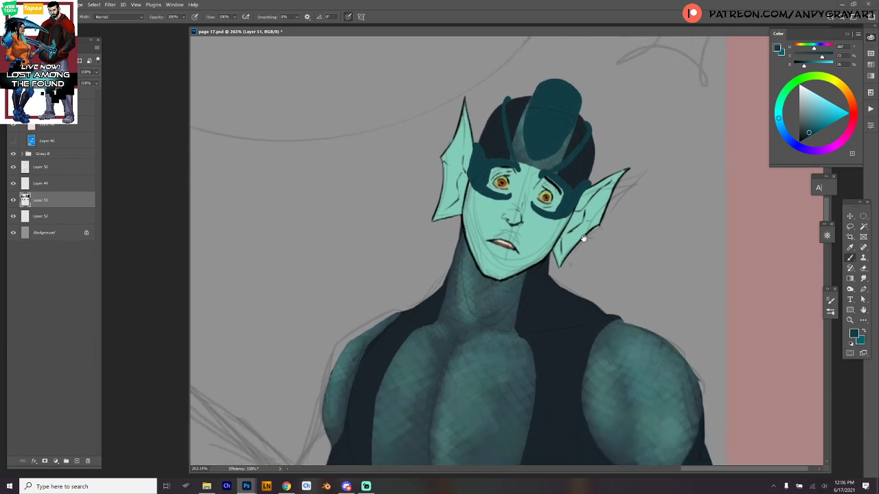
drag(625, 237, 624, 240)
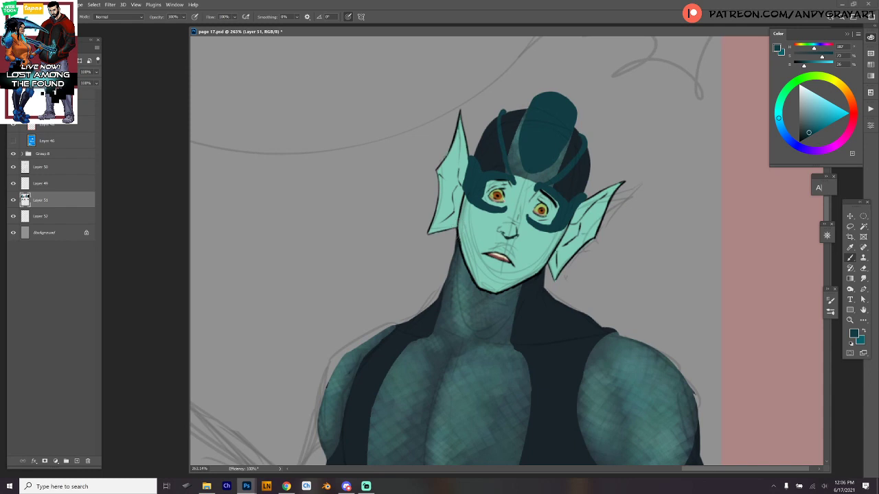
drag(455, 230, 437, 300)
drag(457, 238, 444, 326)
drag(540, 265, 509, 336)
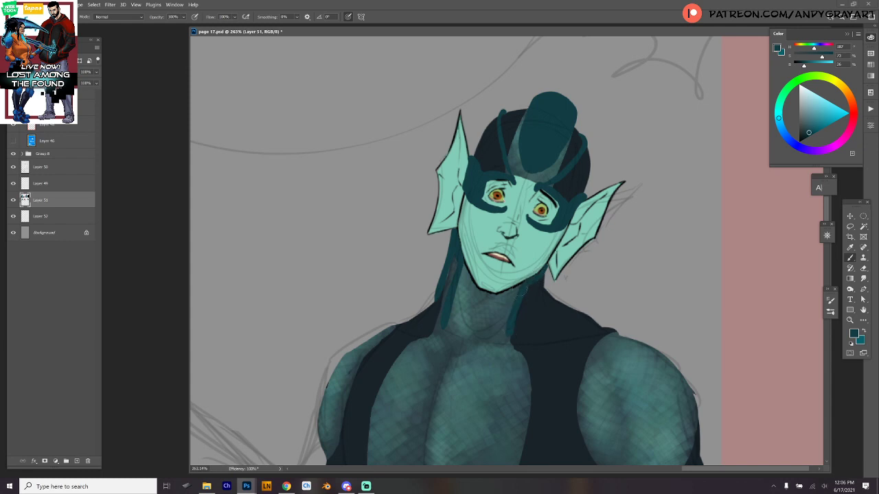
drag(519, 287, 509, 343)
mouse_move(551, 267)
mouse_down()
mouse_move(543, 313)
mouse_move(551, 274)
mouse_move(542, 295)
mouse_move(571, 308)
mouse_move(559, 307)
mouse_up()
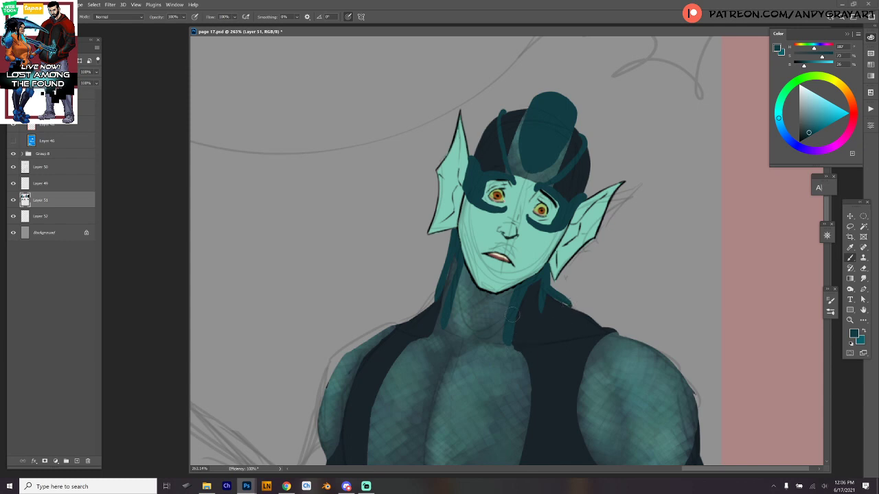
Step: Fill the viewer's-right side of the neck with dark teal and continue it as a rounded band down the chest
drag(510, 339, 521, 358)
scroll(521, 362, down, 2)
mouse_move(508, 272)
mouse_down()
mouse_move(523, 347)
mouse_move(516, 399)
mouse_move(539, 290)
mouse_move(530, 272)
mouse_move(537, 356)
mouse_move(520, 399)
mouse_move(513, 393)
mouse_move(529, 327)
mouse_move(520, 281)
mouse_move(529, 294)
mouse_move(515, 259)
mouse_up()
mouse_move(534, 207)
mouse_down()
mouse_move(515, 254)
mouse_move(533, 233)
mouse_up()
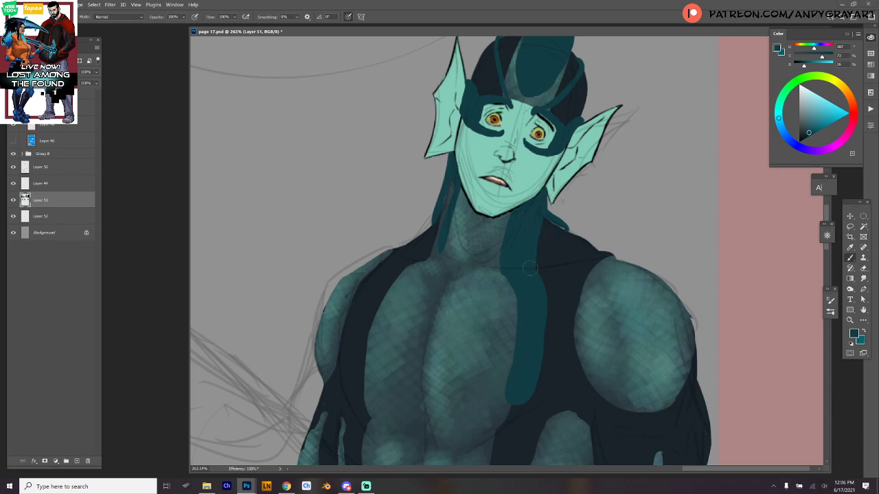
mouse_move(541, 278)
mouse_down()
mouse_move(565, 231)
mouse_move(535, 258)
mouse_move(552, 227)
mouse_up()
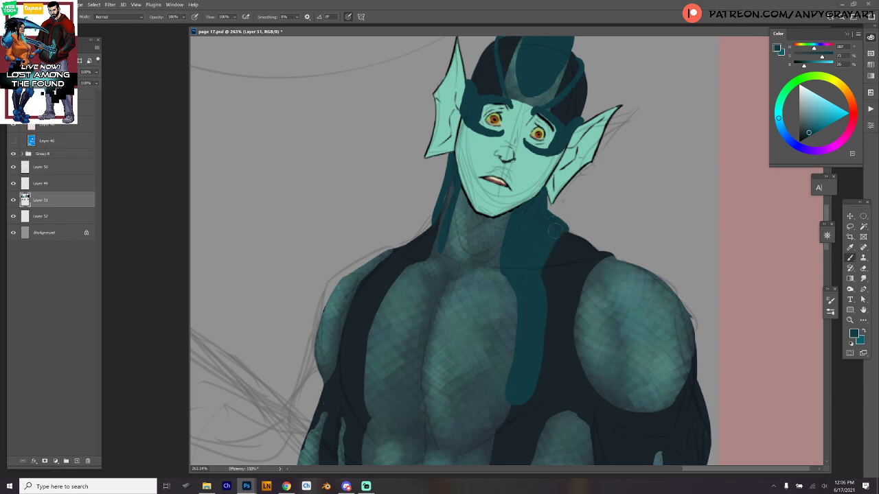
Step: Fill the viewer's-left side of the neck with dark teal and paint a matching rounded band down the chest
drag(450, 184, 433, 243)
drag(363, 389, 372, 306)
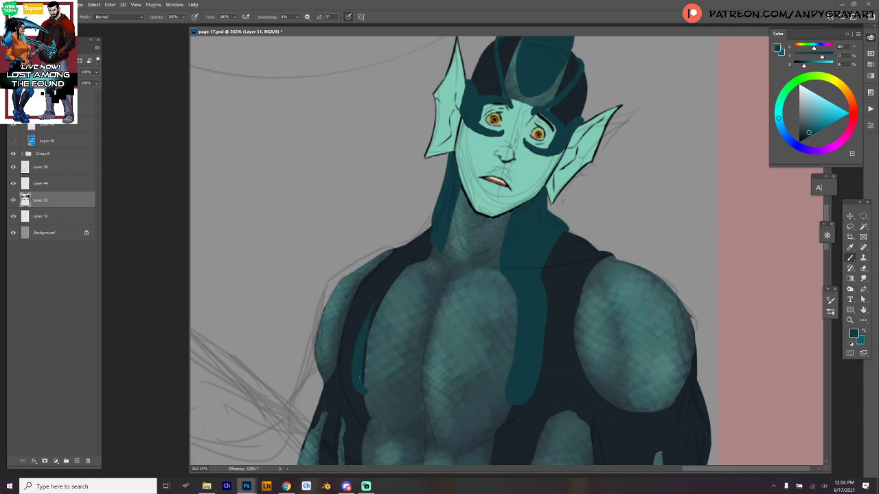
mouse_move(355, 373)
mouse_down()
mouse_move(371, 301)
mouse_move(358, 353)
mouse_move(412, 255)
mouse_move(363, 349)
mouse_move(362, 390)
mouse_move(377, 313)
mouse_move(402, 272)
mouse_move(364, 374)
mouse_up()
mouse_move(386, 289)
mouse_down()
mouse_move(445, 223)
mouse_move(420, 232)
mouse_move(412, 251)
mouse_move(427, 239)
mouse_up()
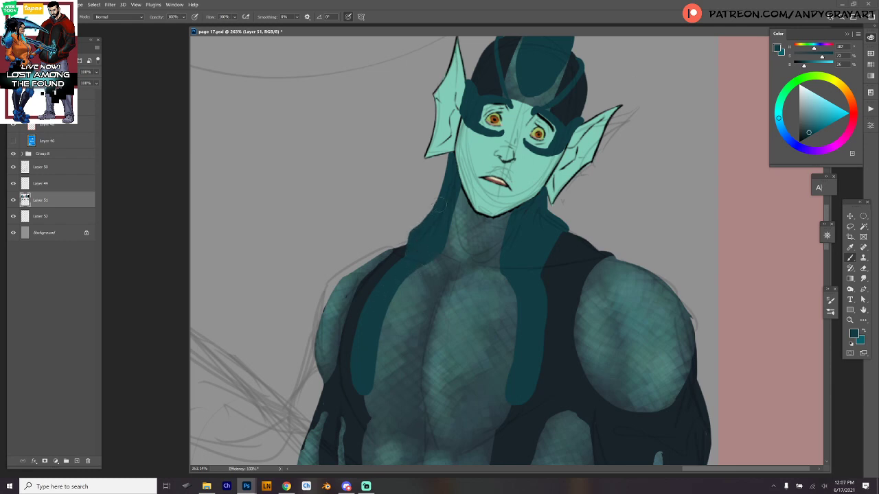
Step: Paint rounded dark teal shapes at both hips and along the waist just above the panel's bottom border
drag(611, 131, 536, 246)
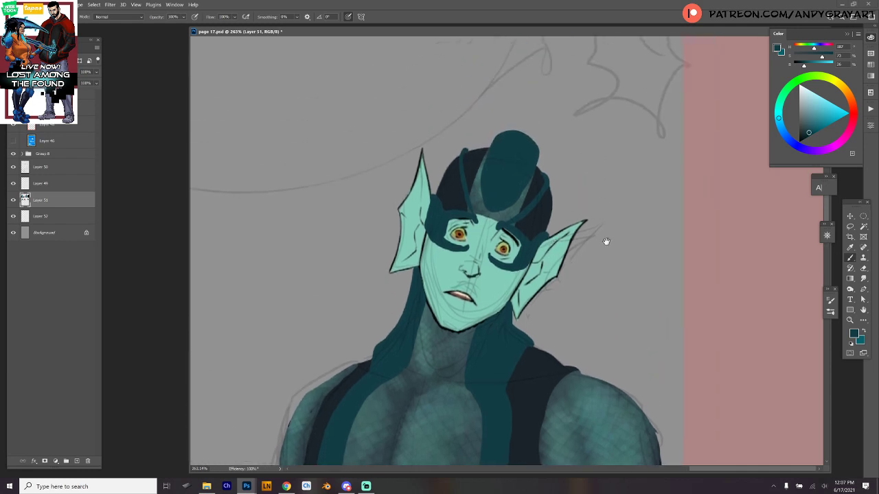
drag(605, 249, 589, 137)
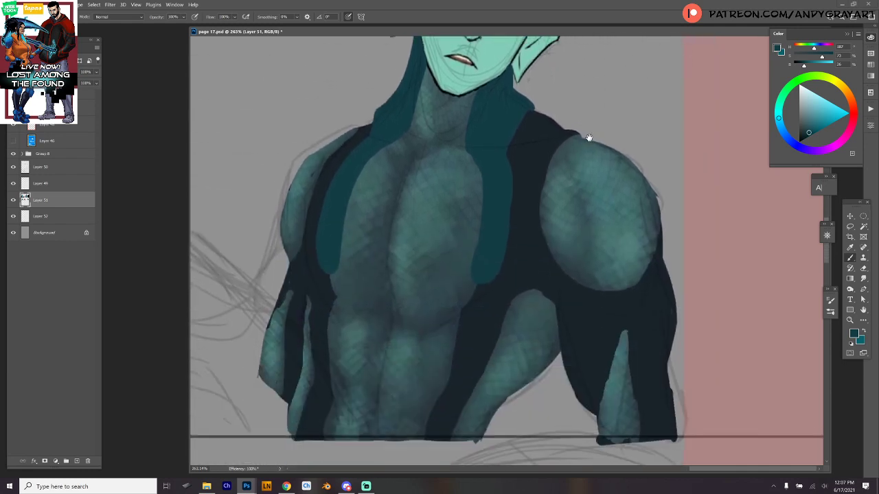
drag(551, 249, 583, 203)
drag(555, 291, 572, 220)
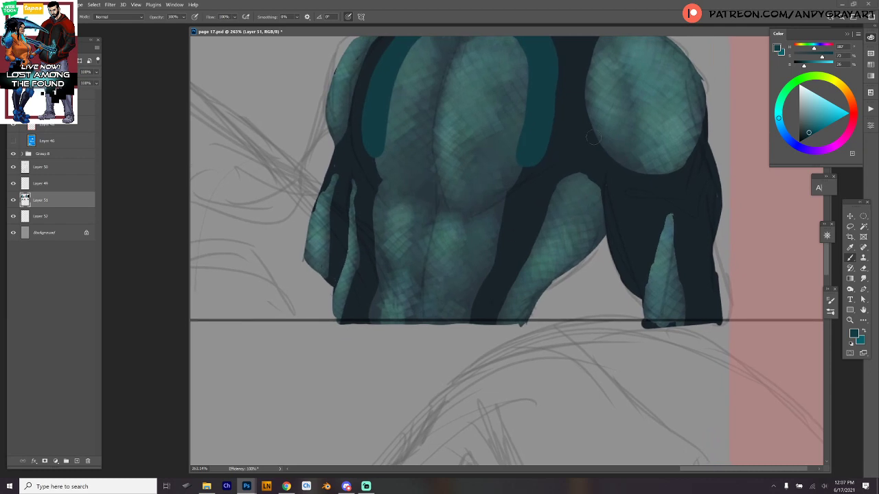
drag(512, 319, 539, 289)
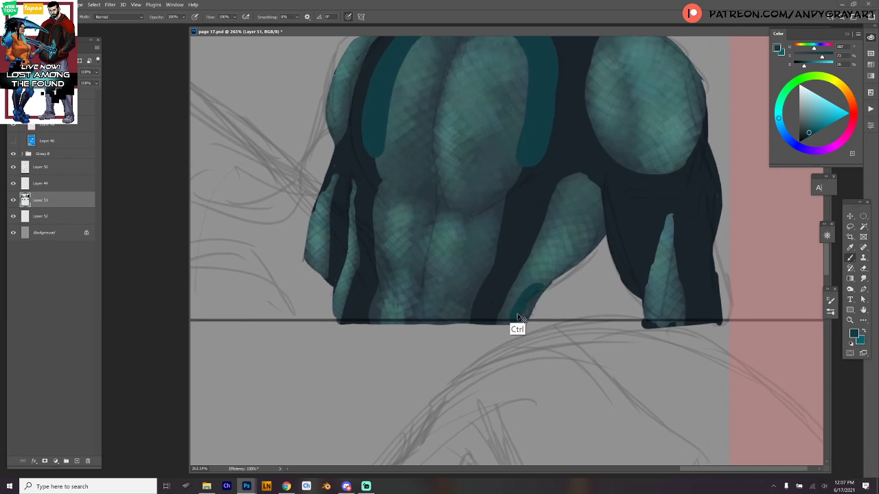
key(ctrl+z)
mouse_move(512, 318)
mouse_down()
mouse_move(541, 289)
mouse_move(560, 321)
mouse_up()
mouse_move(543, 295)
mouse_down()
mouse_move(522, 312)
mouse_move(549, 313)
mouse_up()
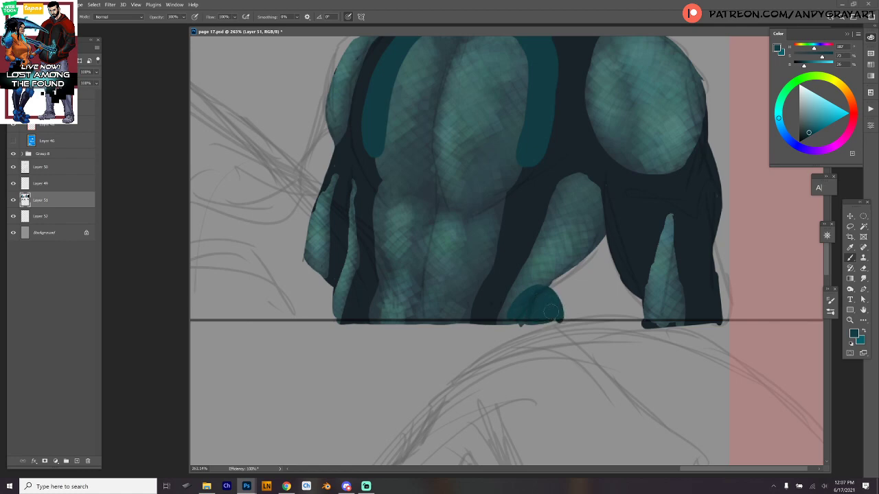
drag(485, 320, 490, 317)
mouse_move(345, 318)
mouse_down()
mouse_move(363, 314)
mouse_move(355, 316)
mouse_up()
mouse_move(335, 278)
mouse_down()
mouse_move(325, 318)
mouse_move(338, 302)
mouse_up()
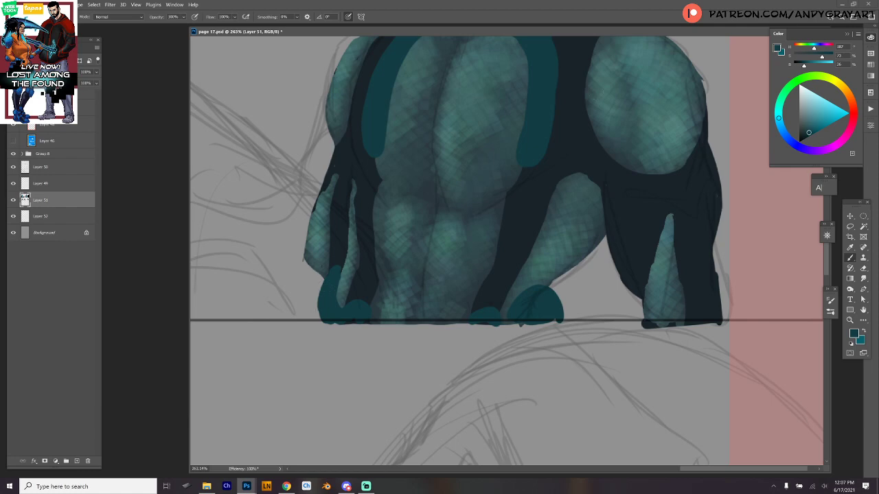
Step: Swap to the lighter teal and paint highlight strokes on the rounded teal shapes at the hips and waist
drag(657, 203, 612, 275)
drag(669, 227, 624, 286)
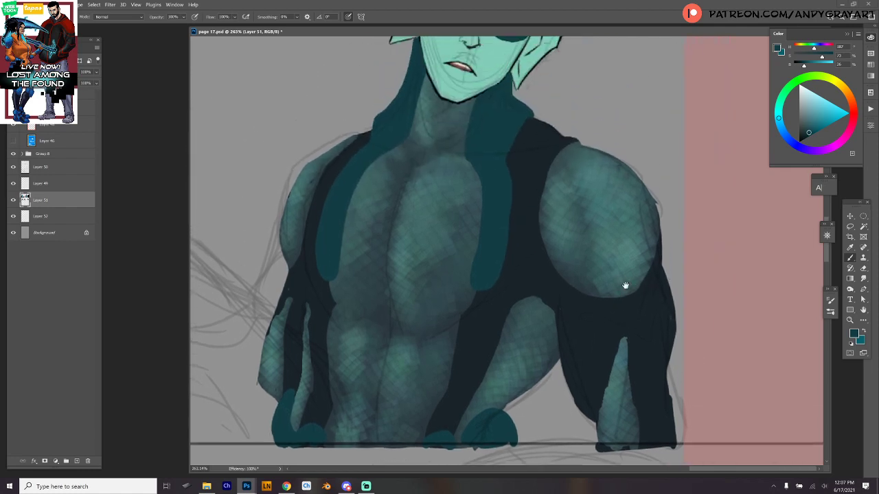
mouse_move(657, 319)
mouse_down()
mouse_move(665, 311)
mouse_move(655, 309)
mouse_up()
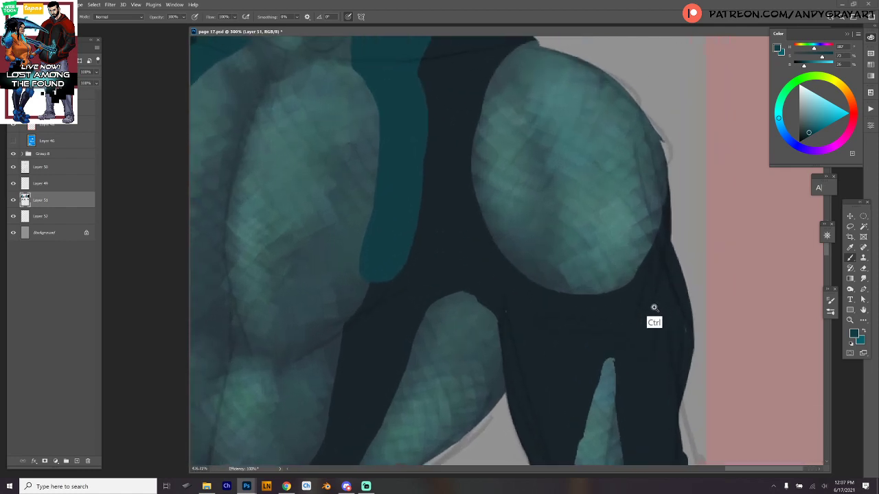
drag(728, 304, 643, 296)
drag(614, 257, 613, 266)
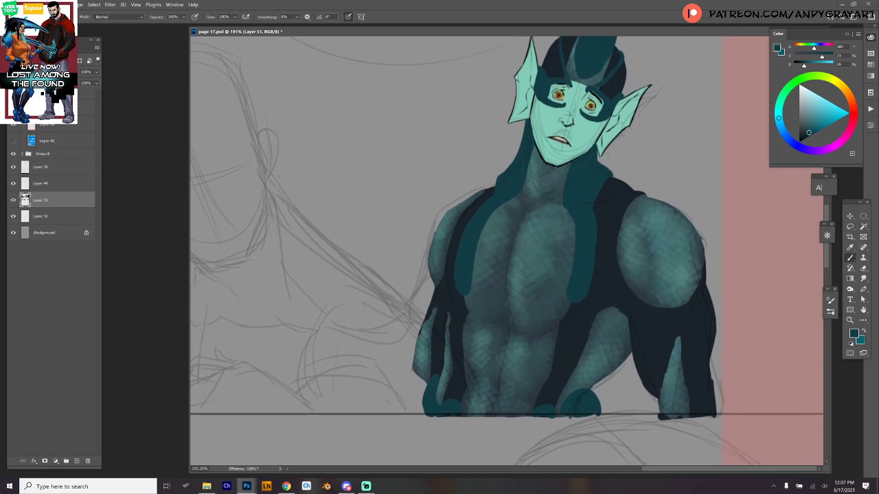
key(x)
drag(586, 312, 539, 208)
drag(571, 246, 562, 247)
mouse_move(530, 358)
mouse_down()
mouse_move(515, 339)
mouse_move(526, 350)
mouse_move(501, 349)
mouse_move(451, 364)
mouse_up()
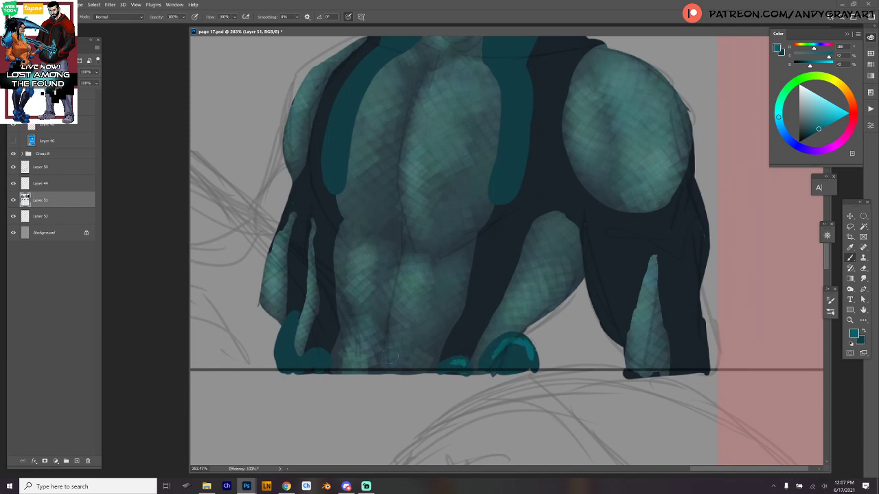
drag(292, 314, 288, 354)
drag(534, 198, 514, 367)
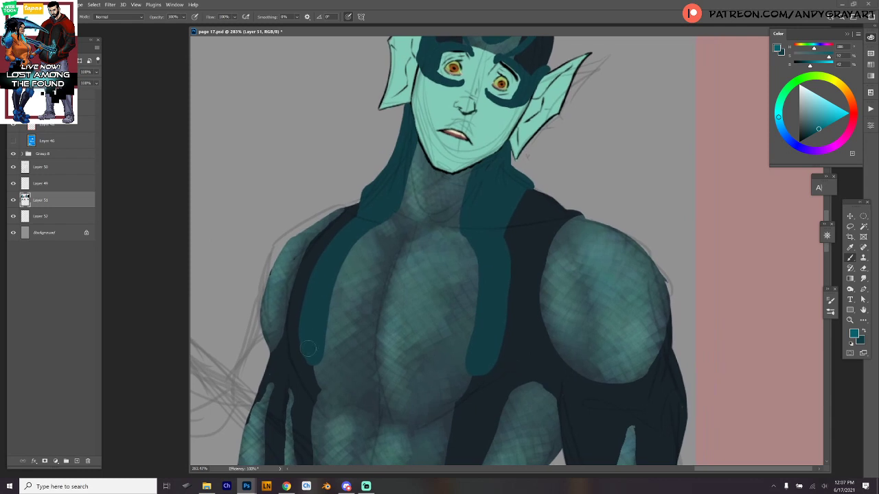
Step: Paint lighter teal highlight strokes along both sides of the neck, both chest bands and the cap's crest and strips
mouse_move(306, 349)
mouse_down()
mouse_move(341, 237)
mouse_move(331, 264)
mouse_move(386, 203)
mouse_up()
drag(409, 131, 383, 199)
drag(394, 167, 375, 187)
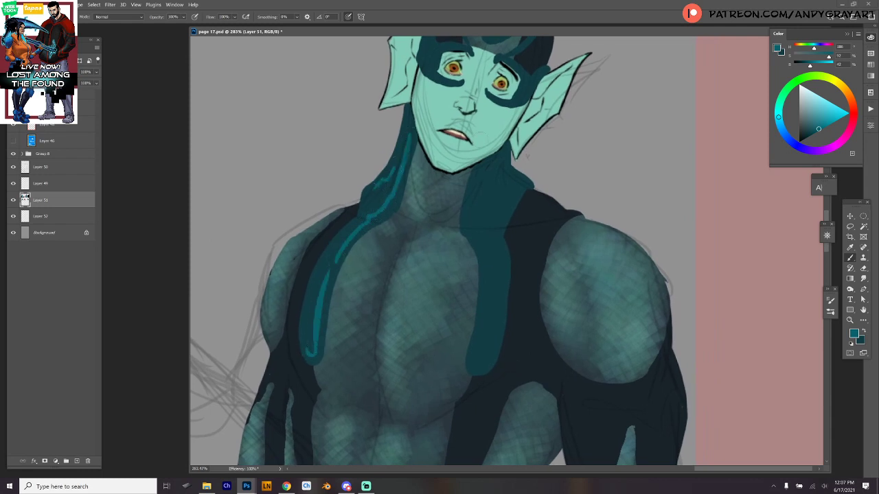
mouse_move(488, 164)
mouse_down()
mouse_move(469, 219)
mouse_move(480, 247)
mouse_move(478, 361)
mouse_move(490, 355)
mouse_move(497, 322)
mouse_up()
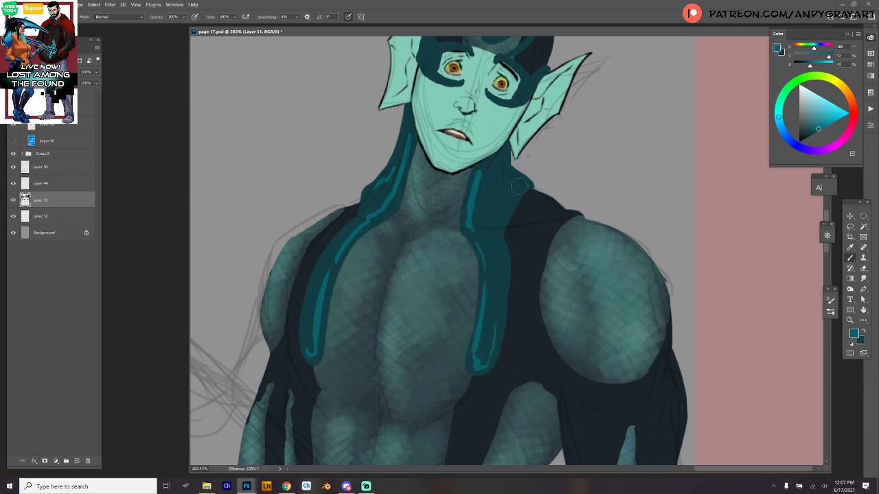
mouse_move(522, 186)
mouse_down()
mouse_move(493, 241)
mouse_move(502, 289)
mouse_up()
drag(513, 177, 504, 157)
drag(559, 137, 536, 285)
mouse_move(406, 181)
mouse_down()
mouse_move(429, 186)
mouse_move(509, 207)
mouse_move(499, 218)
mouse_move(509, 235)
mouse_move(513, 220)
mouse_move(472, 179)
mouse_move(507, 127)
mouse_move(480, 114)
mouse_move(470, 158)
mouse_up()
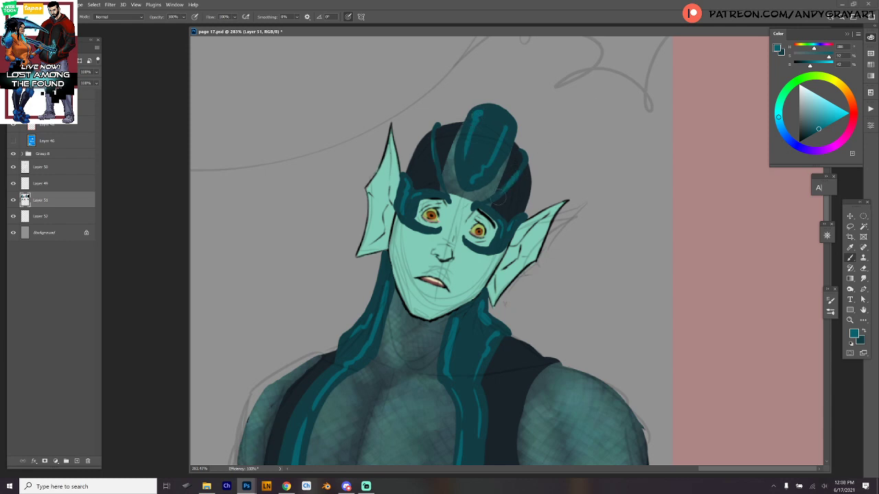
Step: Choose a hard round brush for the Smudge tool and blend the highlight on the viewer's-left chest band
scroll(565, 190, down, 6)
scroll(563, 160, down, 1)
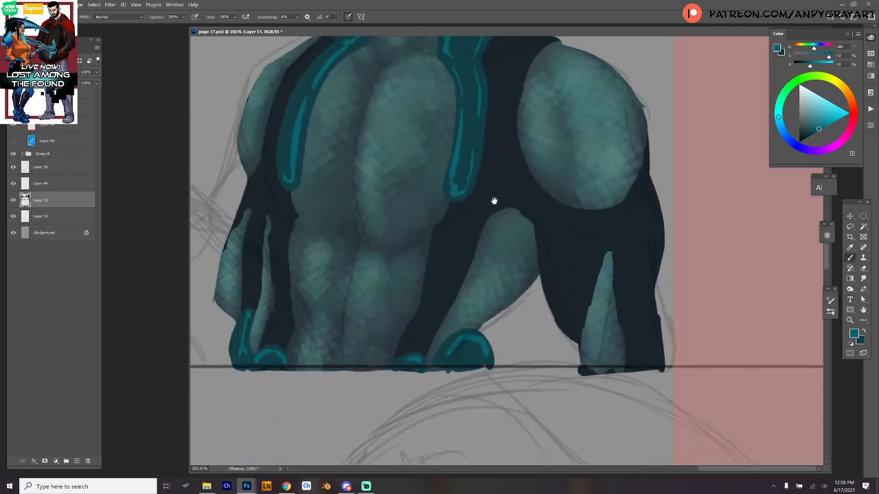
drag(494, 200, 506, 289)
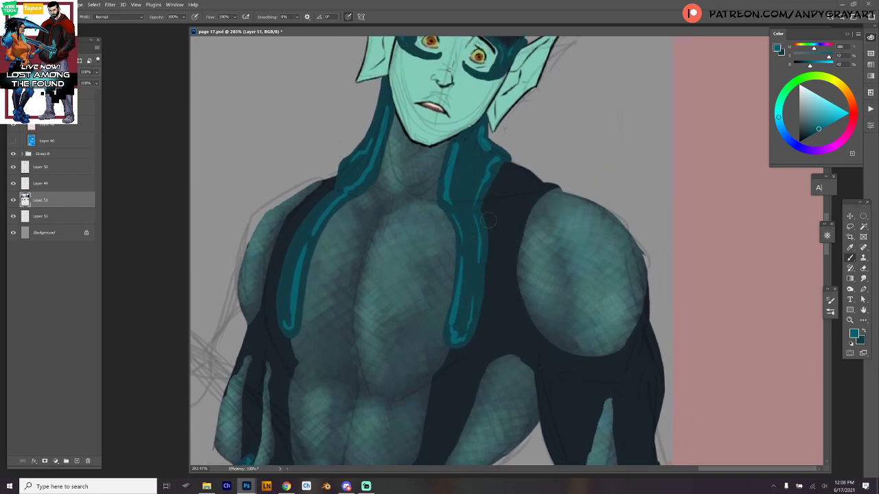
right_click(483, 174)
click(546, 423)
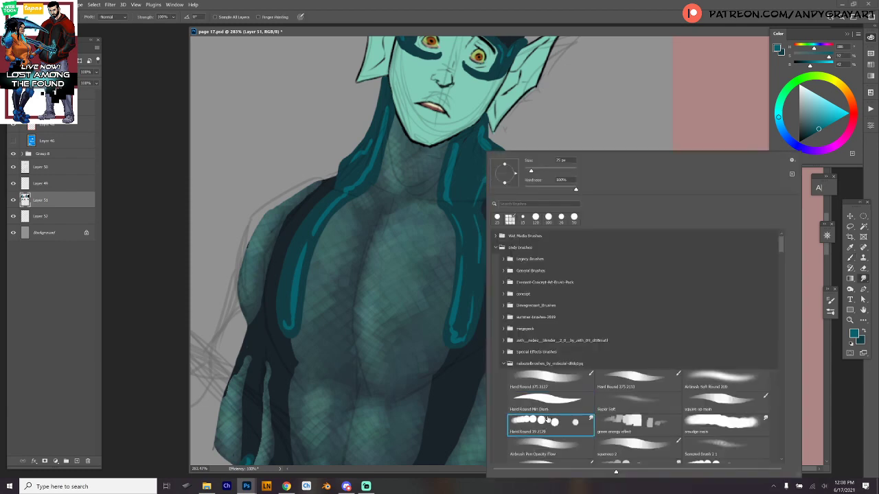
drag(299, 248, 285, 324)
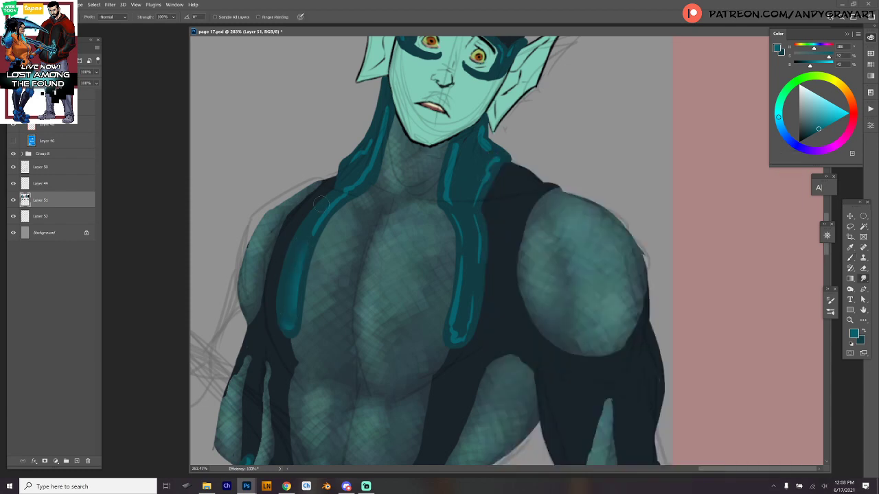
Step: Adjust the smudge brush size and blend the highlights on the viewer's-left neck and the viewer's-right neck and chest band
right_click(418, 119)
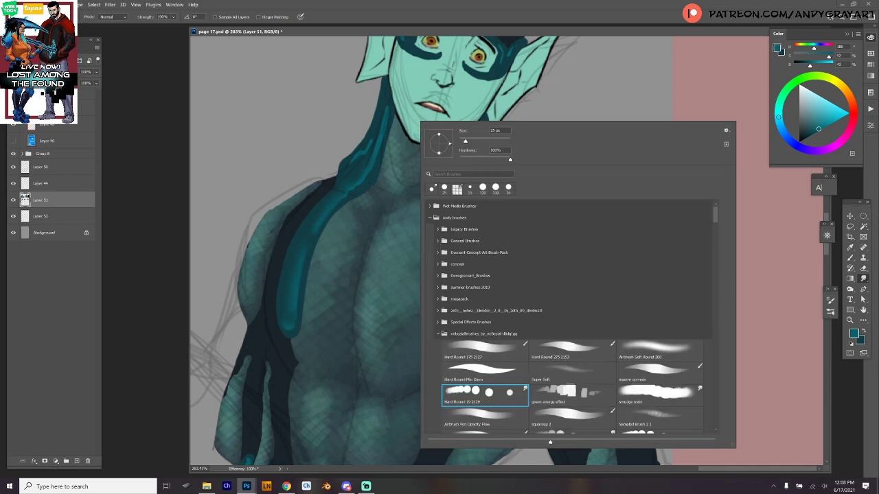
drag(465, 143, 462, 142)
click(354, 160)
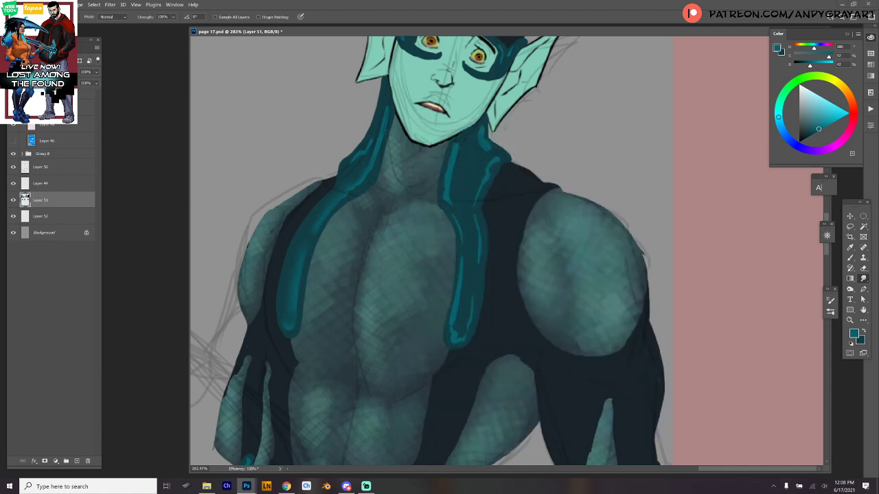
right_click(390, 132)
click(385, 118)
drag(456, 321, 458, 334)
drag(479, 165, 465, 215)
Step: Smudge the lighter teal strokes on the cap's central crest and narrow side strips into the dark teal
scroll(471, 177, up, 5)
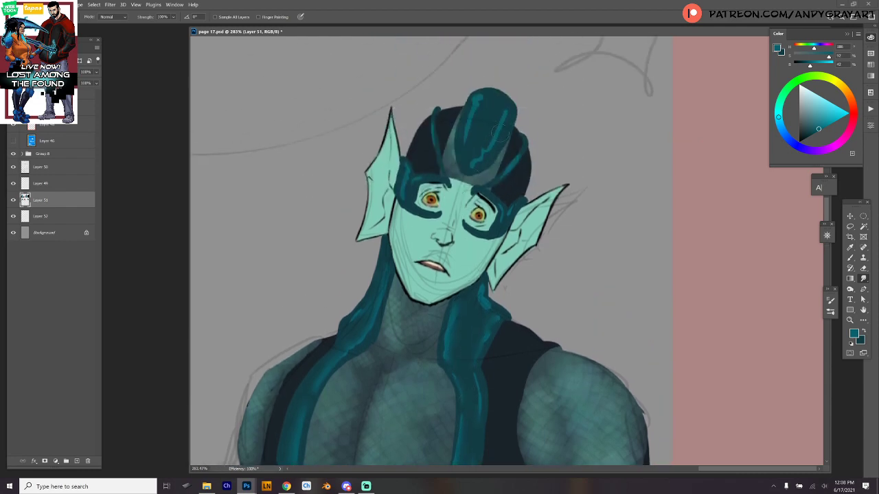
right_click(499, 132)
mouse_move(498, 113)
mouse_down()
mouse_move(474, 137)
mouse_move(483, 146)
mouse_up()
right_click(415, 151)
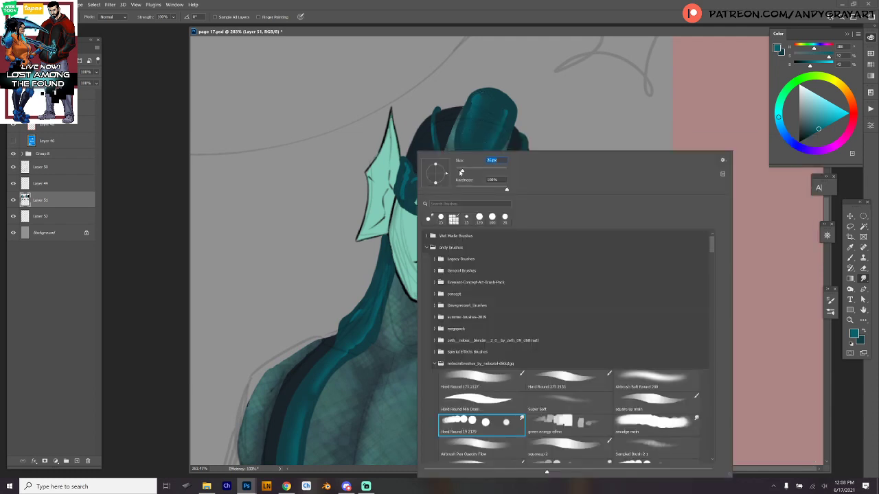
key(Return)
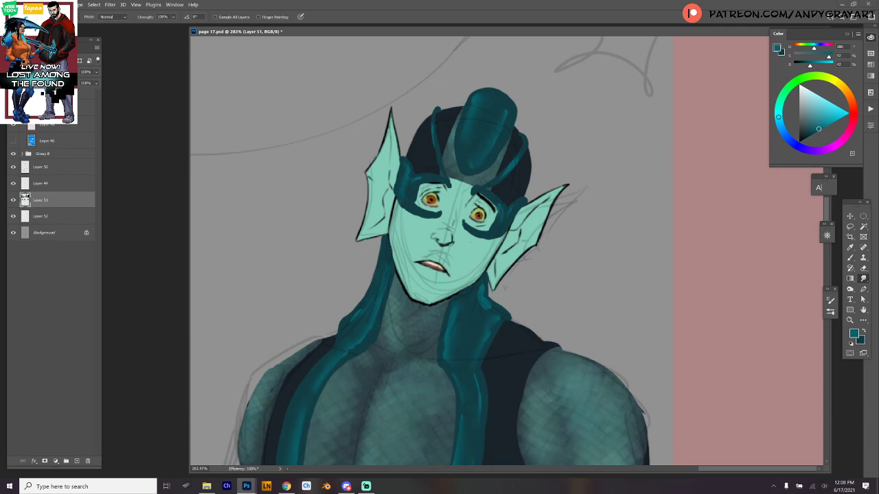
Step: Smudge the highlights on the rounded teal shapes at the hips and waist above the panel's lower border
scroll(426, 250, down, 5)
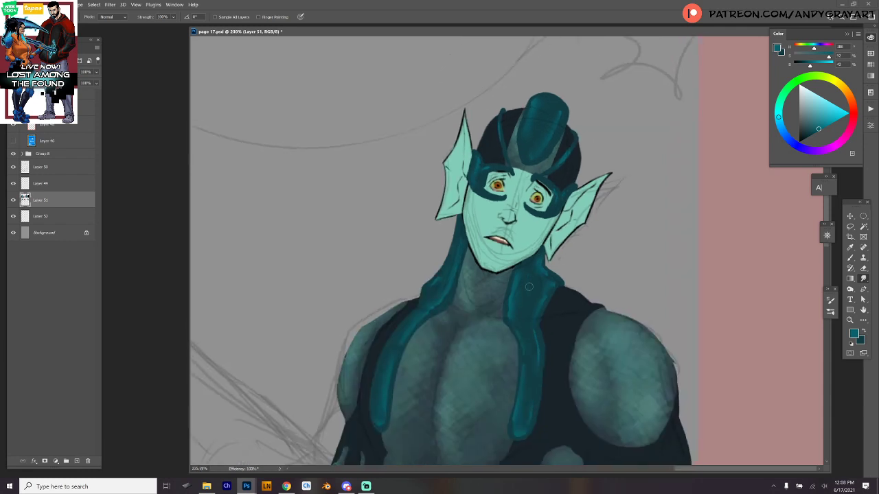
scroll(506, 251, down, 5)
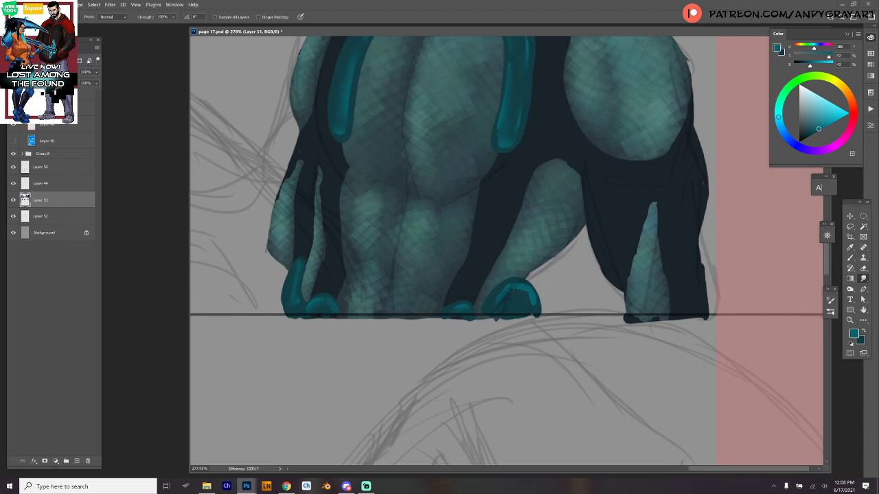
scroll(506, 251, down, 2)
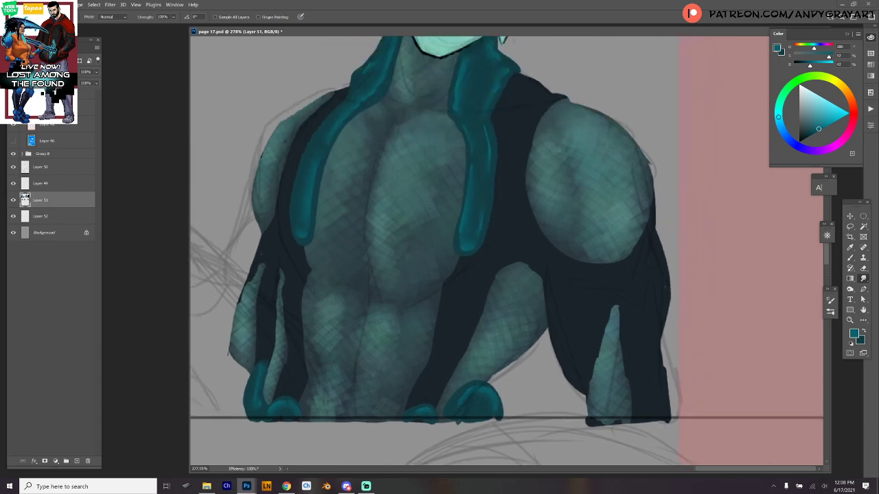
Step: Examine the smudged teal suit trim at full-figure scale and compare it with the other coloured characters in the row
scroll(507, 251, up, 2)
scroll(507, 251, down, 2)
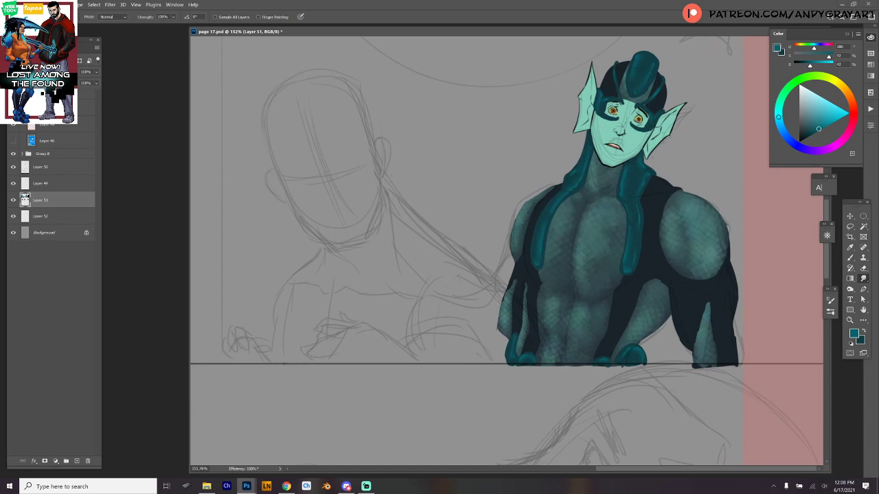
scroll(507, 251, up, 3)
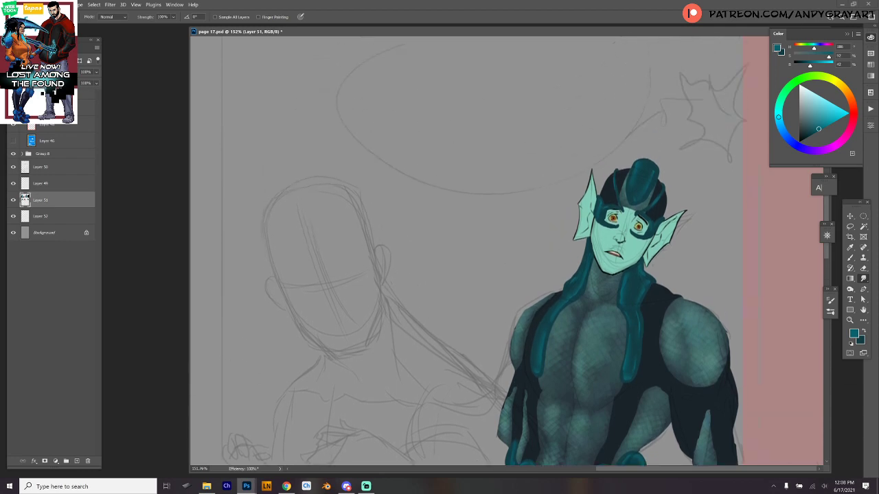
scroll(820, 227, down, 3)
scroll(507, 251, left, 2)
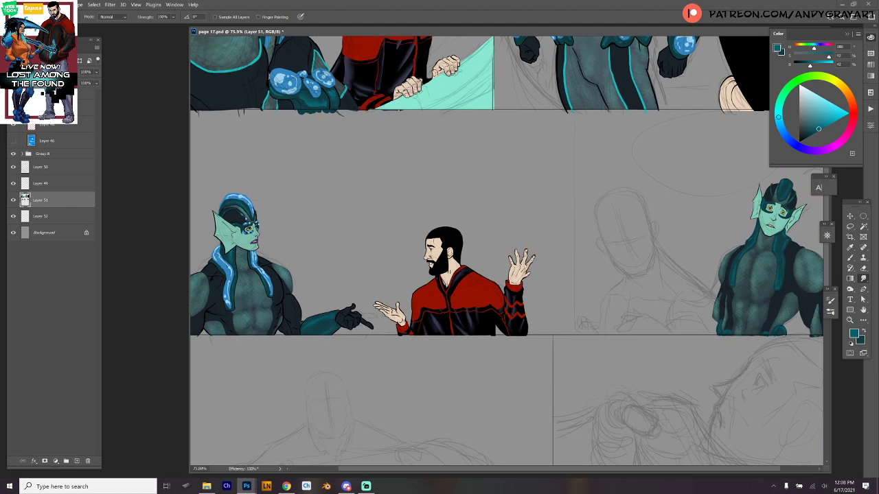
scroll(490, 251, right, 3)
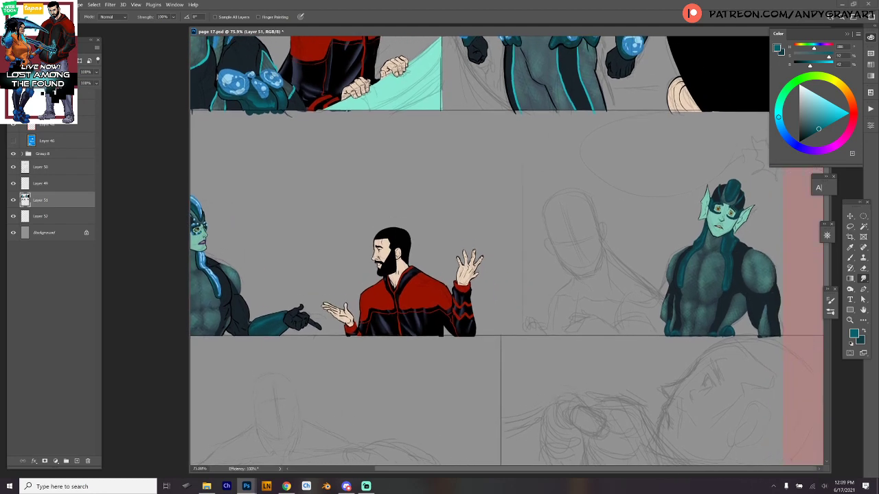
scroll(491, 250, up, 5)
scroll(491, 251, down, 3)
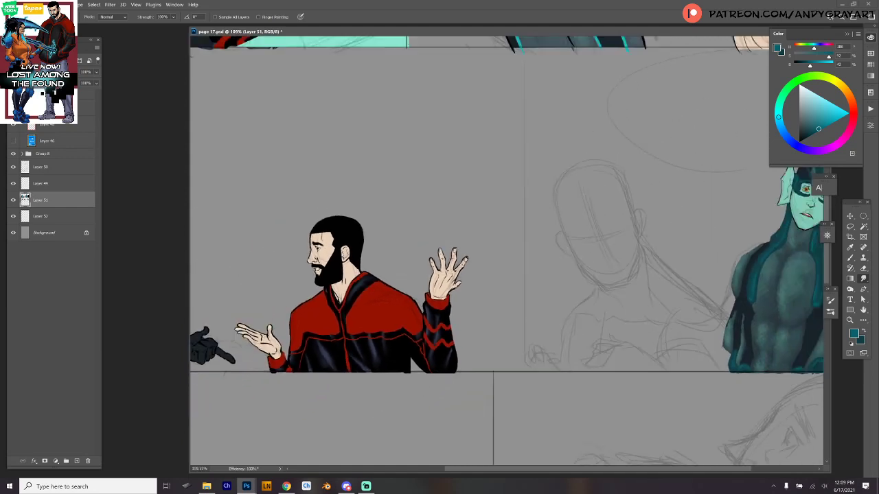
drag(507, 250, 522, 288)
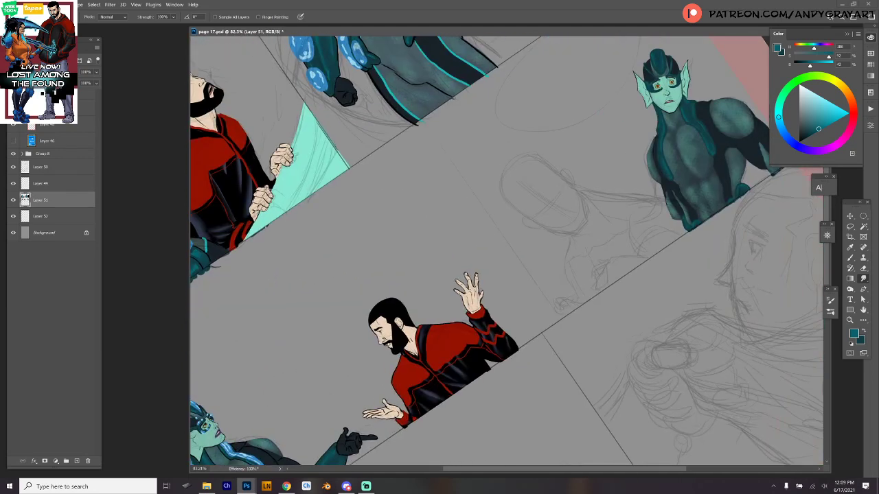
key(Escape)
Step: Sample the mid blue and the pale blue from the forearm gem of the standing suited figure in the panel above
scroll(507, 250, up, 6)
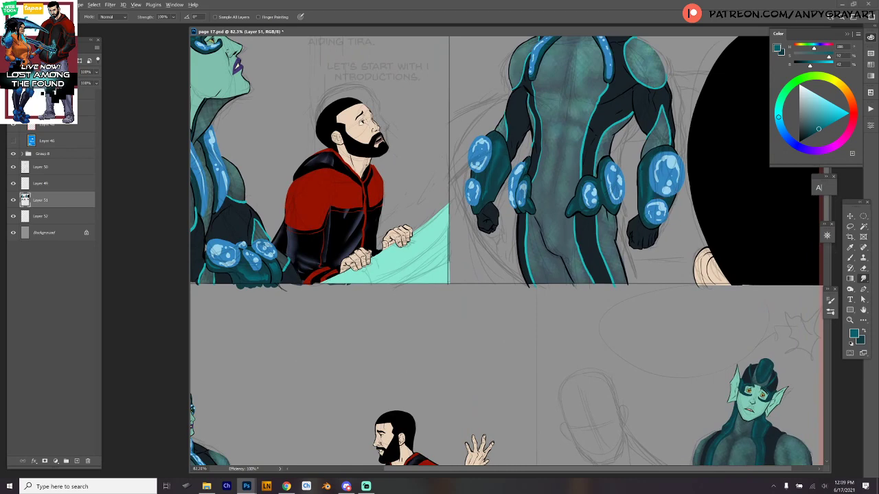
key(b)
alt+click(666, 176)
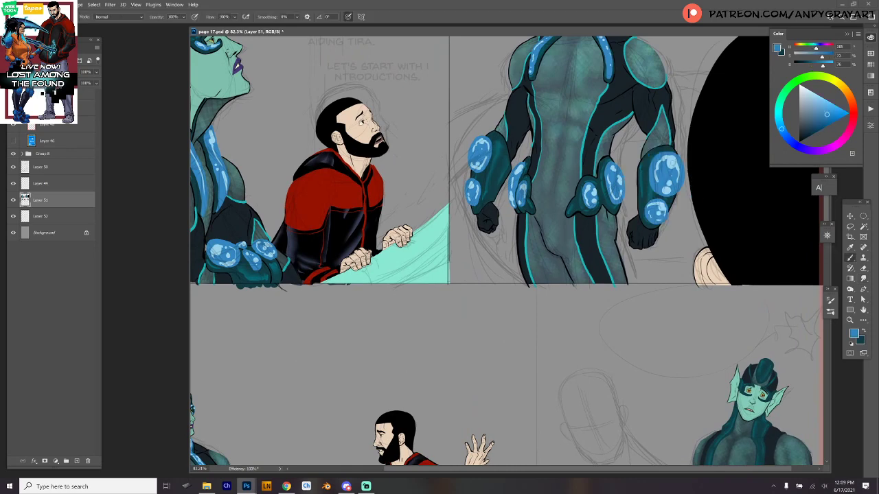
alt+click(668, 177)
Step: Paint mid-blue bands over the teal on both sides of the neck and down both chest bands, leaving teal edges
drag(728, 327, 539, 127)
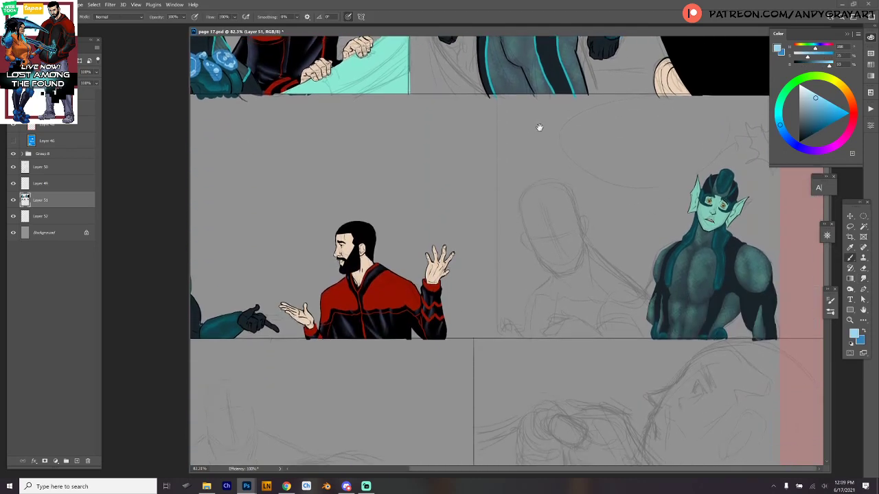
scroll(762, 285, up, 5)
drag(667, 258, 626, 229)
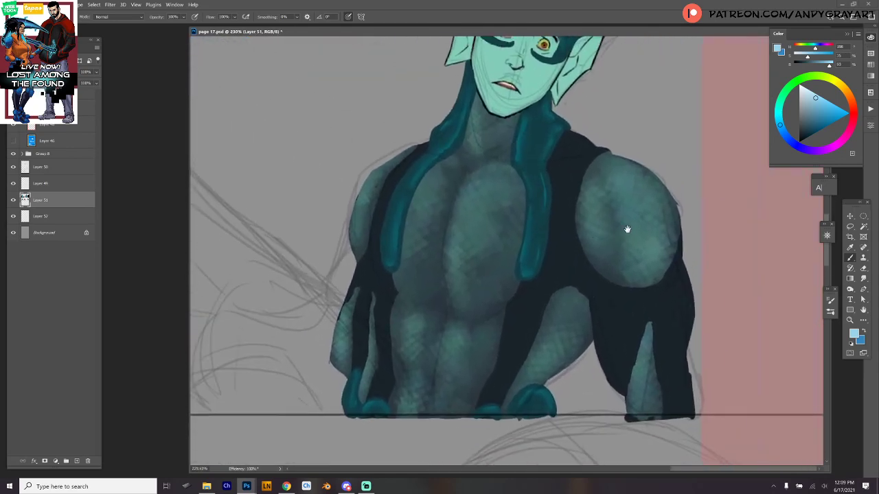
scroll(627, 229, up, 2)
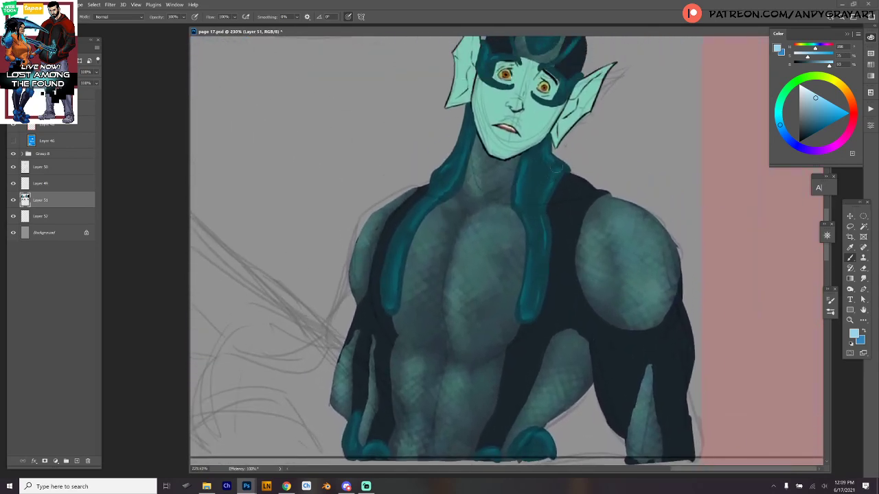
alt+click(379, 288)
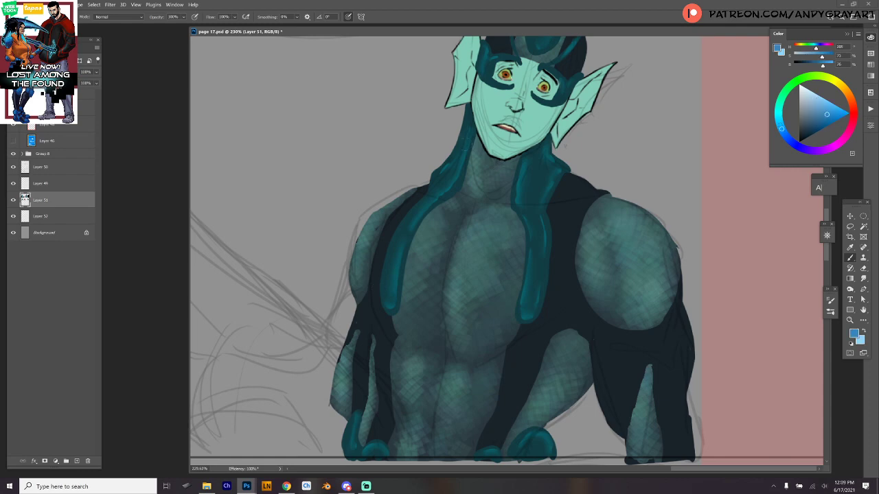
drag(460, 134, 399, 230)
mouse_move(431, 178)
mouse_down()
mouse_move(394, 232)
mouse_move(382, 300)
mouse_move(405, 227)
mouse_move(440, 185)
mouse_up()
drag(454, 149, 442, 181)
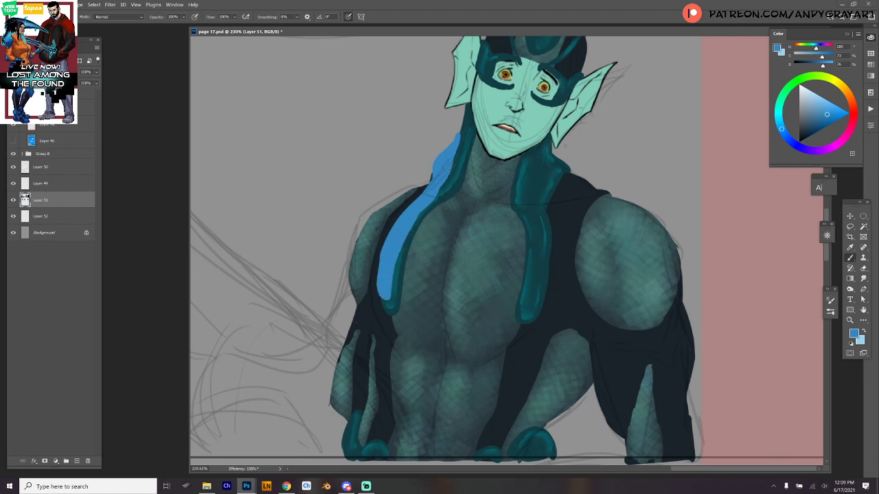
mouse_move(553, 146)
mouse_down()
mouse_move(526, 208)
mouse_move(516, 309)
mouse_move(525, 315)
mouse_move(538, 215)
mouse_up()
mouse_move(530, 315)
mouse_down()
mouse_move(538, 212)
mouse_move(555, 154)
mouse_move(575, 173)
mouse_move(564, 153)
mouse_move(565, 164)
mouse_move(554, 158)
mouse_move(542, 172)
mouse_move(537, 204)
mouse_up()
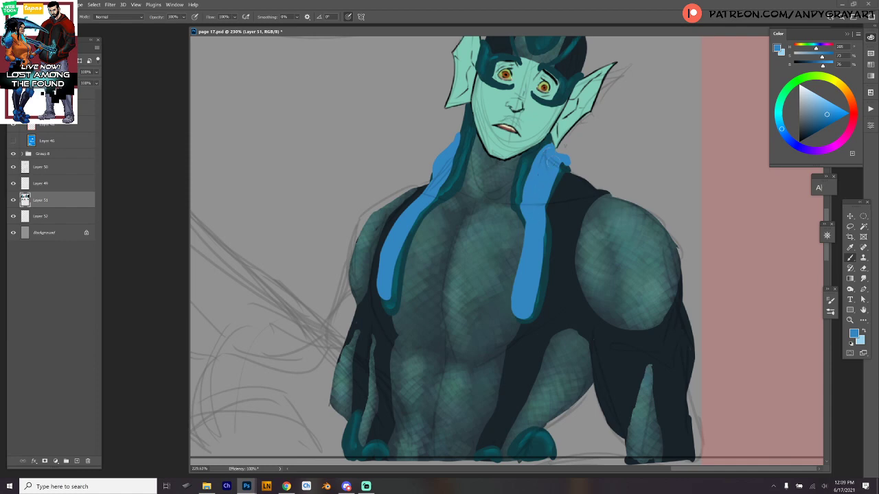
Step: Paint mid blue on the cap's crest and strip tips, and add small mid-blue patches to both sides of the mask
scroll(583, 133, up, 4)
mouse_move(538, 170)
mouse_down()
mouse_move(557, 125)
mouse_move(548, 120)
mouse_move(572, 124)
mouse_move(512, 142)
mouse_up()
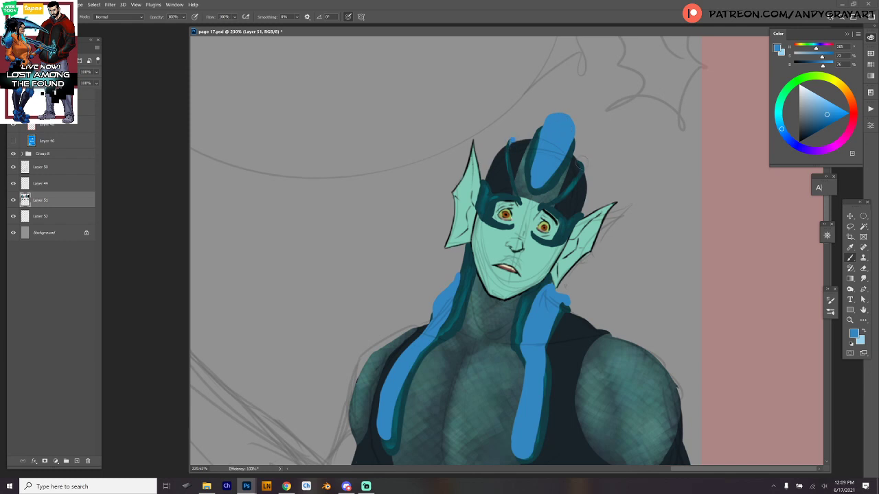
drag(578, 164, 581, 168)
mouse_move(513, 197)
mouse_down()
mouse_move(496, 196)
mouse_move(496, 225)
mouse_up()
drag(483, 180, 486, 194)
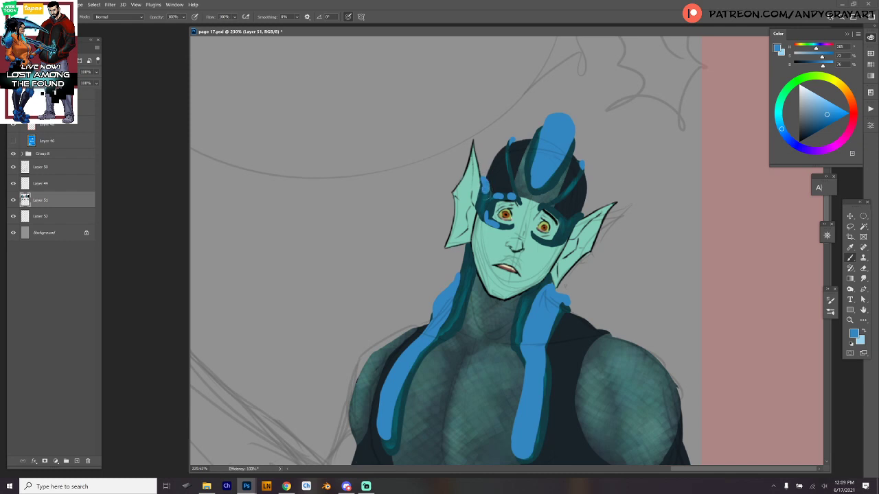
mouse_move(582, 214)
mouse_down()
mouse_move(560, 237)
mouse_move(560, 218)
mouse_up()
Step: Paint mid-blue patches inside the rounded teal shapes at both hips and along the waist
drag(575, 284, 584, 163)
drag(553, 288, 506, 199)
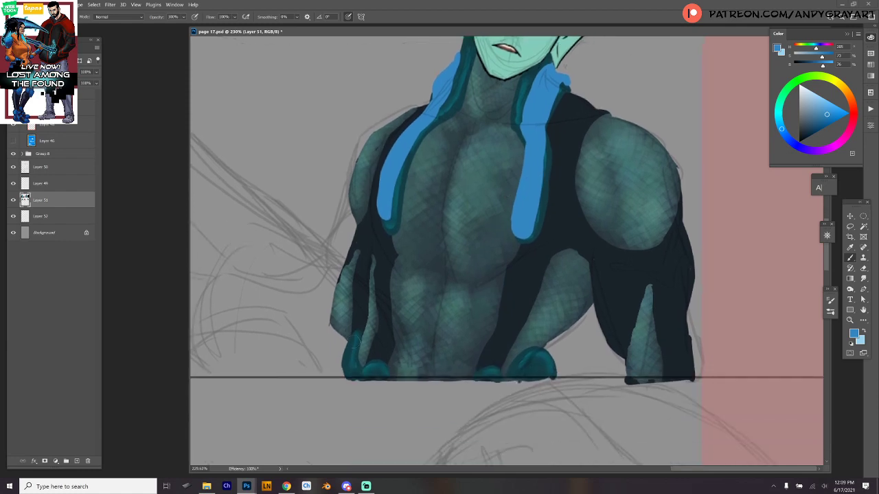
mouse_move(351, 335)
mouse_down()
mouse_move(341, 372)
mouse_move(346, 352)
mouse_move(383, 372)
mouse_up()
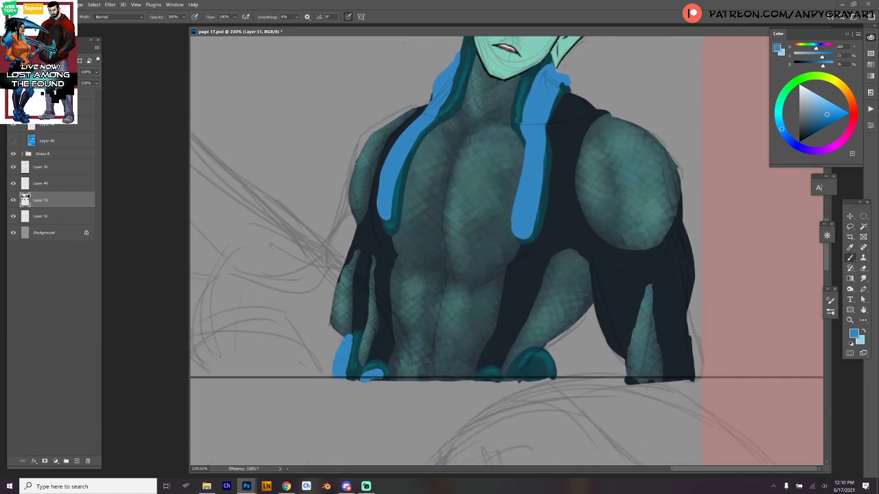
mouse_move(481, 377)
mouse_down()
mouse_move(549, 361)
mouse_move(553, 377)
mouse_move(546, 368)
mouse_move(562, 375)
mouse_up()
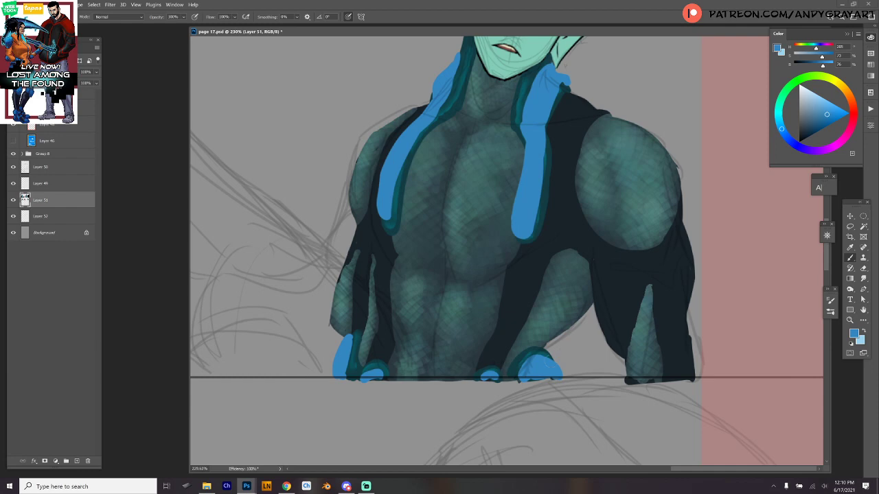
drag(585, 220, 579, 360)
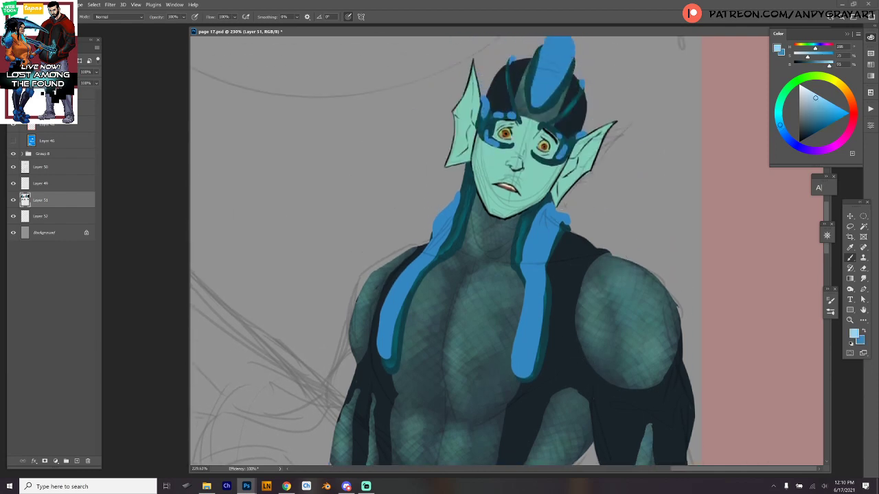
Step: Touch up the top of one neck band in mid blue, then paint pale-blue highlight lines down both neck-and-chest bands
key(x)
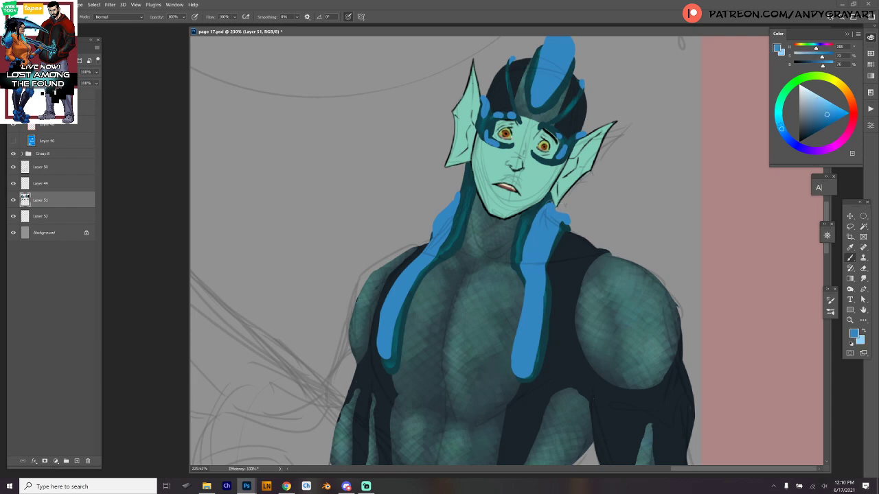
drag(561, 212, 564, 222)
key(x)
mouse_move(459, 200)
mouse_down()
mouse_move(394, 310)
mouse_move(382, 352)
mouse_up()
drag(386, 308, 382, 325)
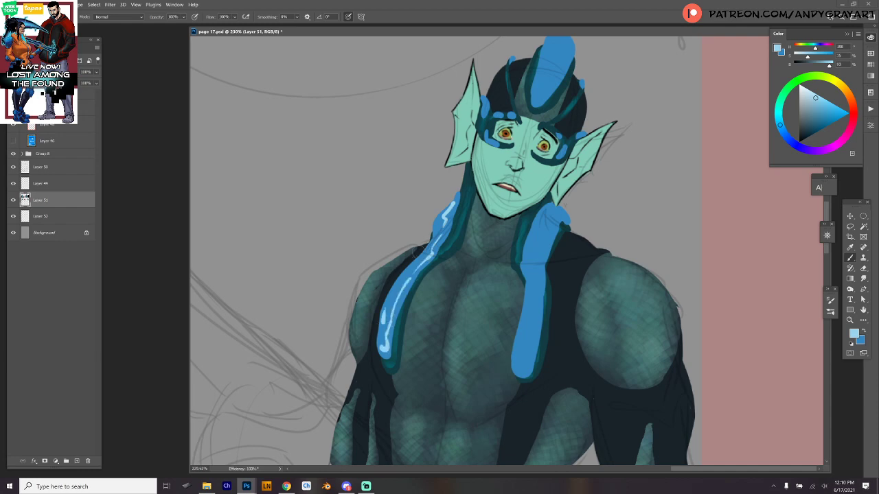
mouse_move(554, 210)
mouse_down()
mouse_move(527, 251)
mouse_move(526, 371)
mouse_move(535, 306)
mouse_up()
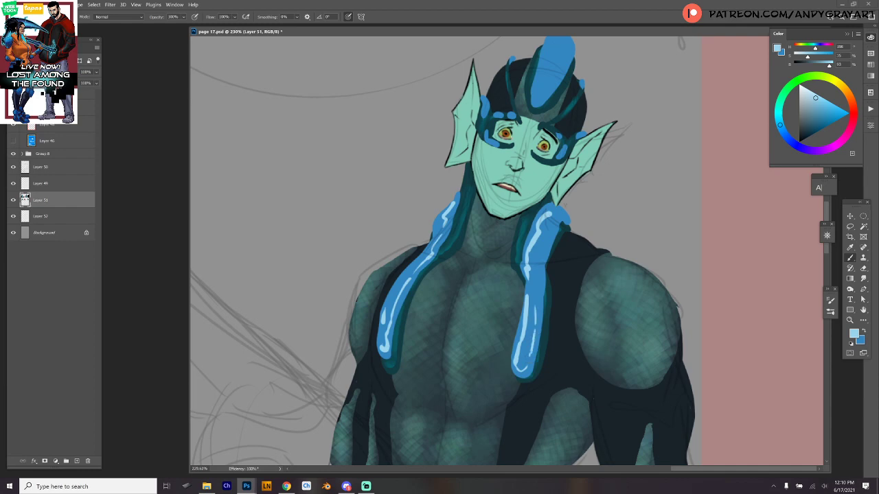
drag(556, 223, 549, 243)
Step: Paint pale-blue highlights on the mid-blue mask patches and along the inside of the cap's crest
click(562, 134)
scroll(604, 117, up, 3)
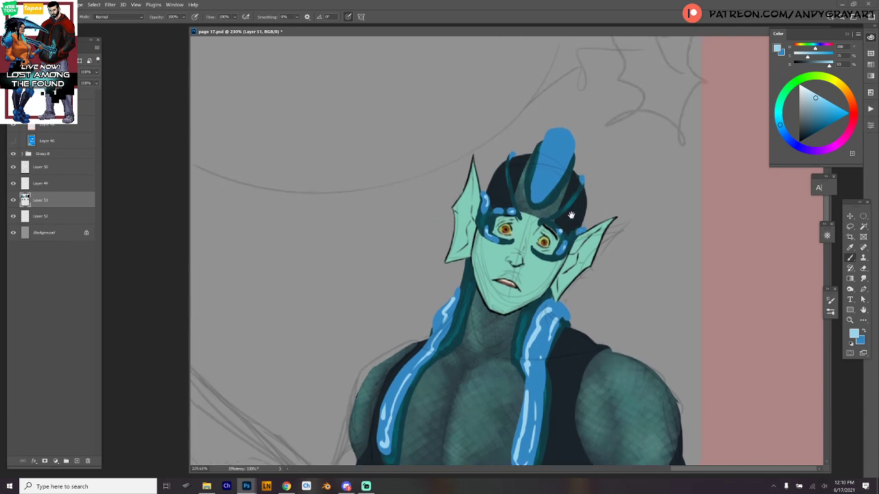
mouse_move(537, 198)
mouse_down()
mouse_move(557, 135)
mouse_move(552, 180)
mouse_up()
drag(594, 244, 594, 212)
Step: Paint pale-blue highlights inside the mid-blue patches at both hips and along the waist
scroll(594, 212, down, 5)
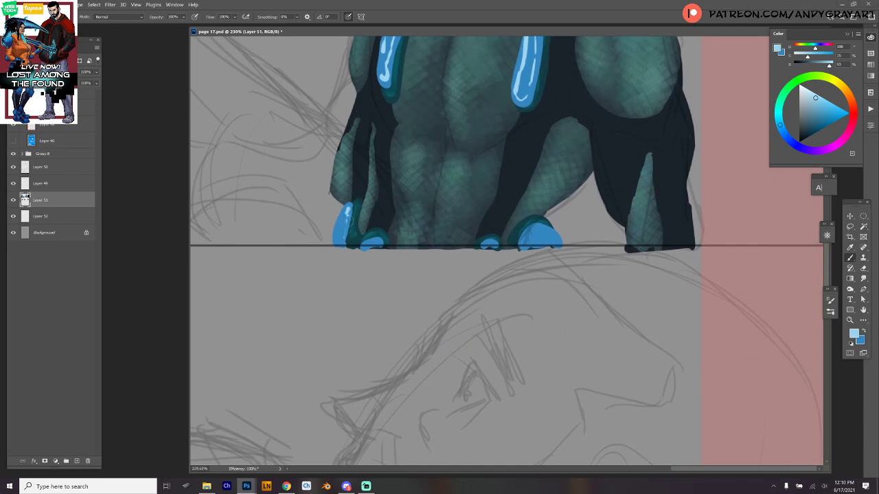
drag(347, 216, 343, 234)
mouse_move(341, 220)
mouse_down()
mouse_move(349, 240)
mouse_move(369, 243)
mouse_up()
drag(497, 242, 526, 243)
mouse_move(531, 229)
mouse_down()
mouse_move(551, 238)
mouse_move(540, 241)
mouse_up()
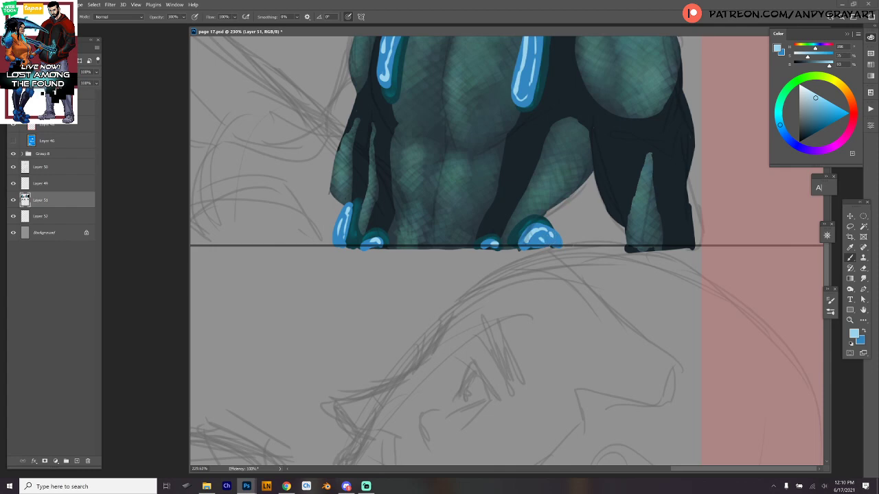
Step: Dab small pale-blue highlight dots along both neck-and-chest bands
scroll(561, 258, up, 2)
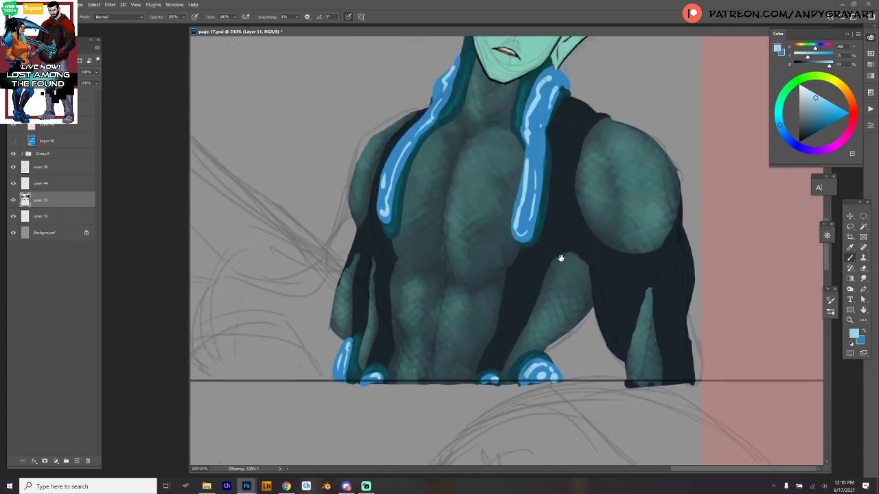
click(540, 113)
click(537, 135)
click(556, 77)
click(406, 138)
click(398, 148)
Step: Sample black and ink the outer edge of the shoulder patch on the standing suited figure in the panel above
drag(678, 297, 671, 331)
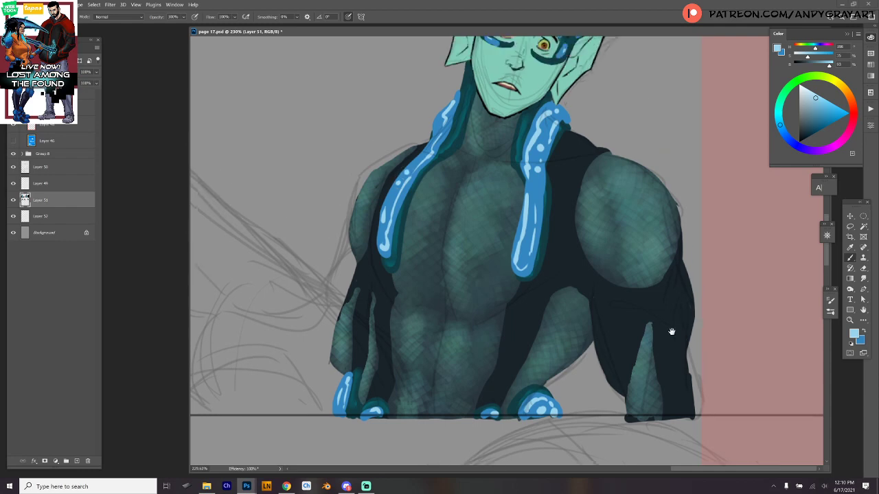
scroll(671, 332, down, 5)
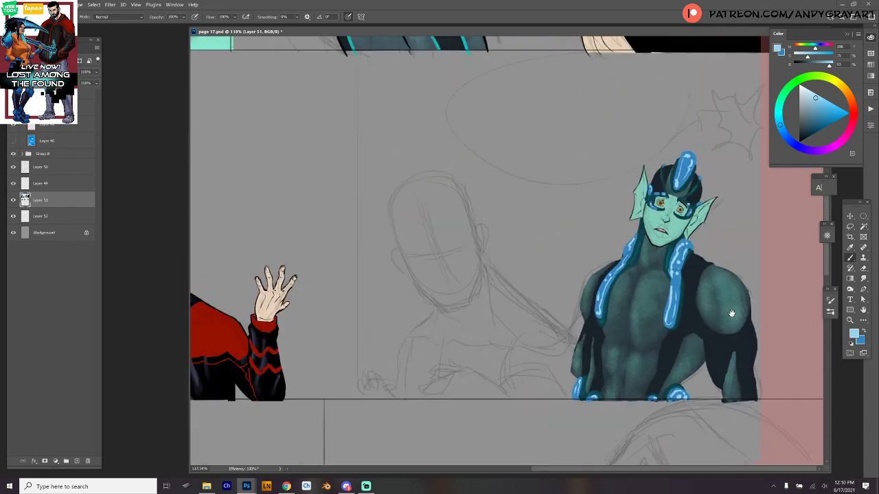
scroll(731, 313, up, 5)
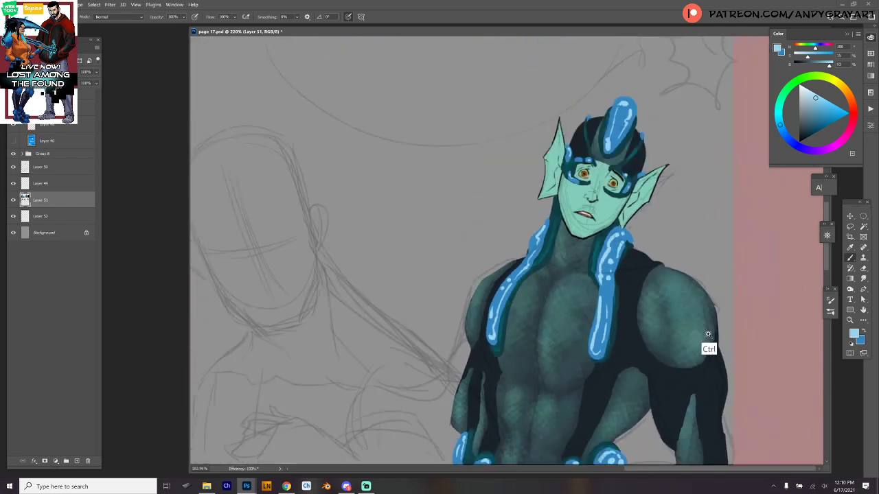
scroll(707, 333, down, 5)
scroll(602, 251, up, 2)
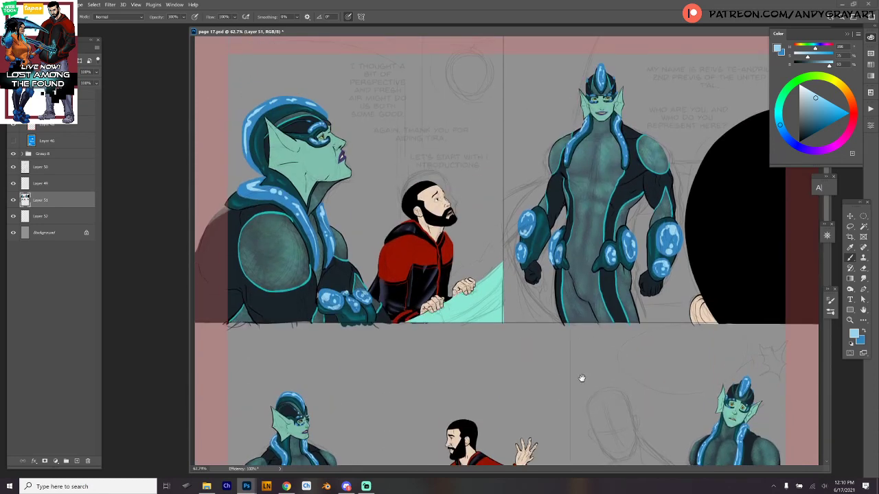
scroll(666, 188, up, 4)
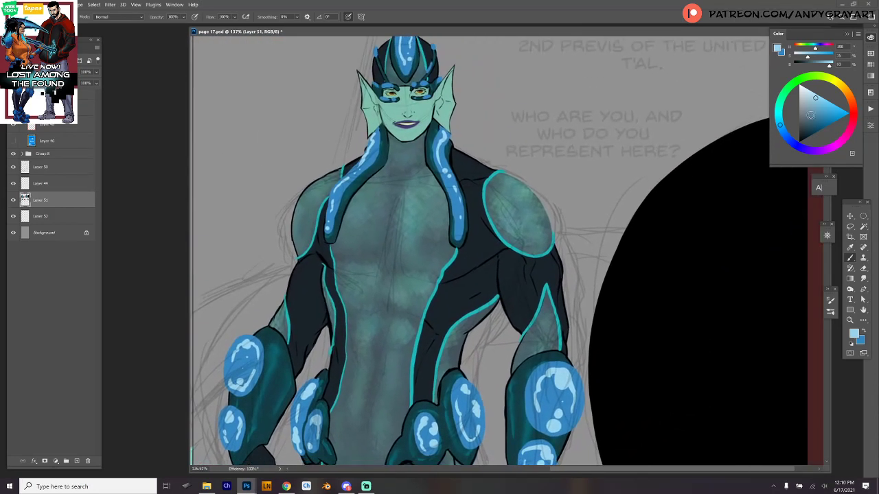
alt+click(706, 219)
scroll(540, 181, up, 4)
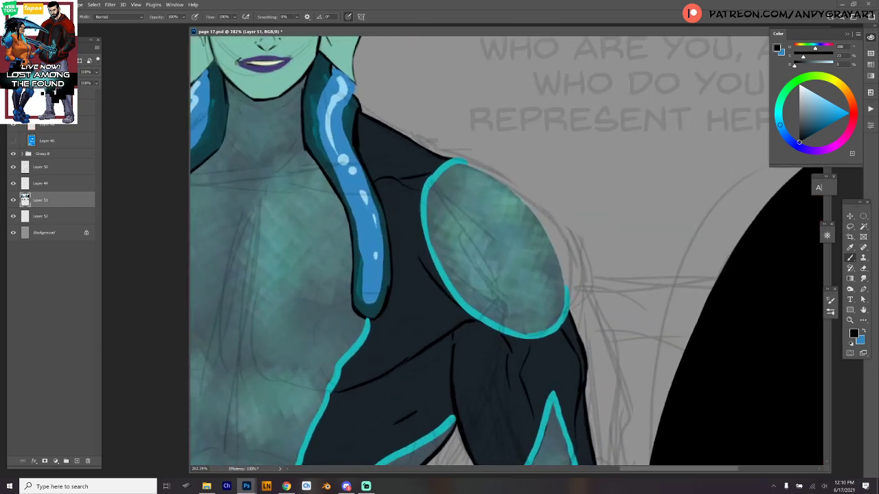
right_click(546, 172)
key(Return)
mouse_move(504, 184)
mouse_down()
mouse_move(540, 227)
mouse_move(565, 292)
mouse_up()
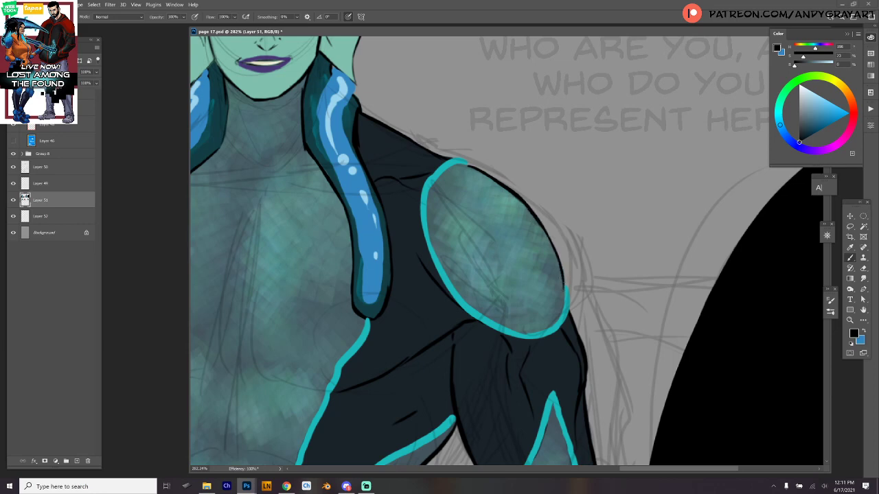
Step: Ink a black outline along the outer edge of the far shoulder patch on the pointing figure in the middle row
drag(607, 374, 610, 200)
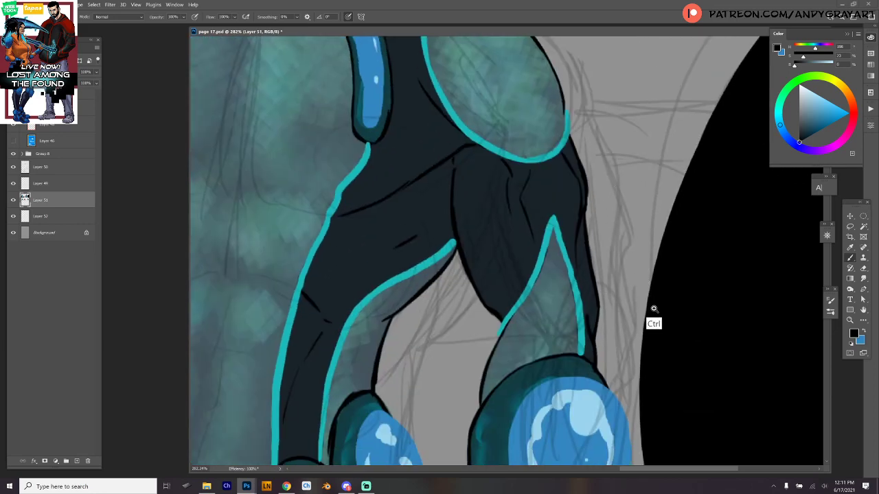
drag(654, 308, 635, 239)
mouse_move(650, 295)
mouse_down()
mouse_move(634, 330)
mouse_move(663, 299)
mouse_up()
scroll(671, 372, down, 2)
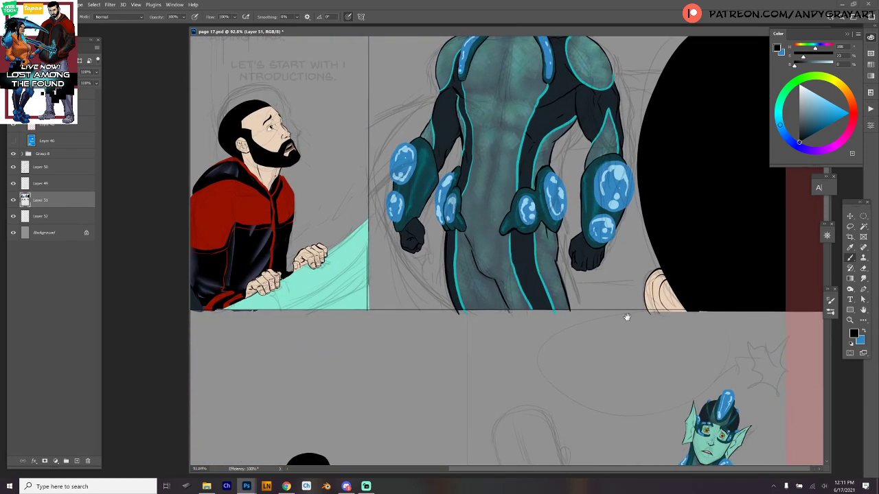
drag(549, 400, 634, 251)
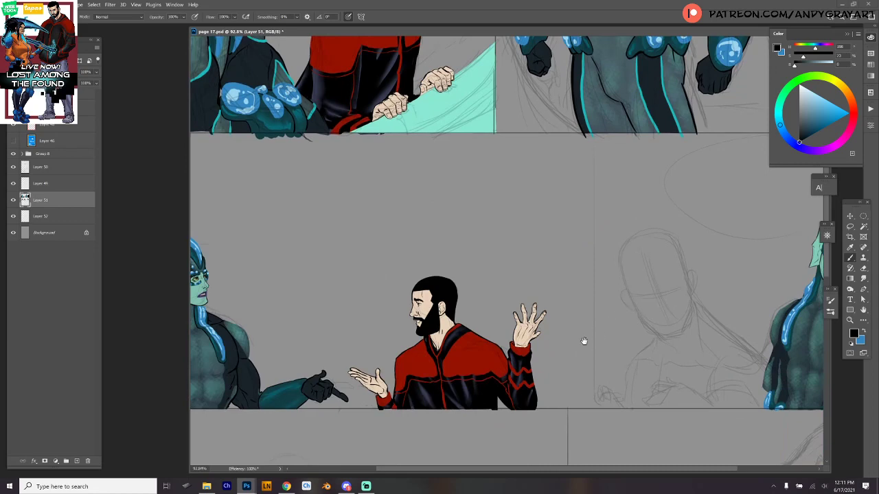
drag(583, 341, 706, 243)
scroll(392, 238, up, 4)
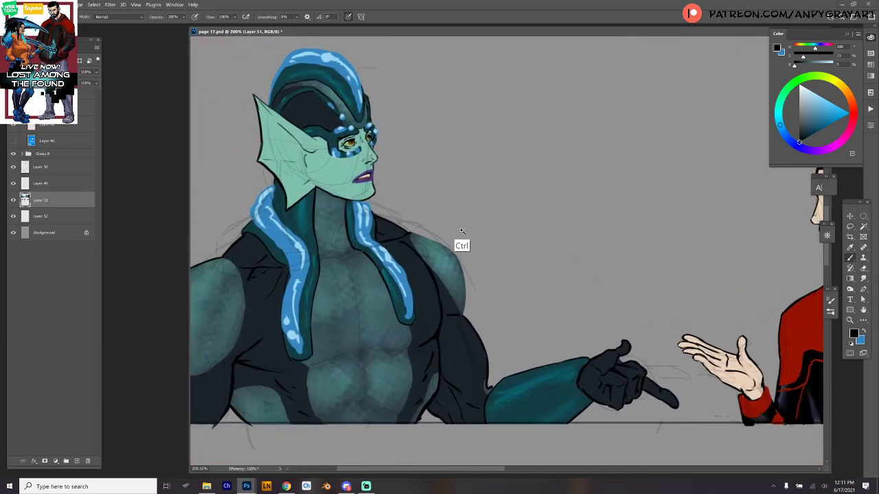
drag(386, 231, 461, 275)
key(ctrl+z)
drag(419, 245, 467, 297)
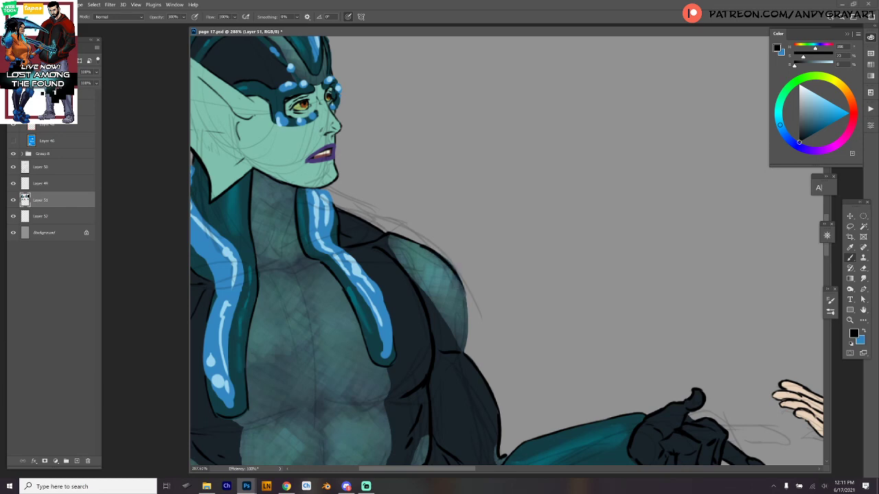
drag(447, 262, 466, 314)
drag(459, 279, 465, 348)
key(ctrl+z)
Step: Sample the mid blue and the pale blue from the neck band of the worried fin-eared figure
drag(684, 396, 583, 366)
scroll(584, 366, down, 8)
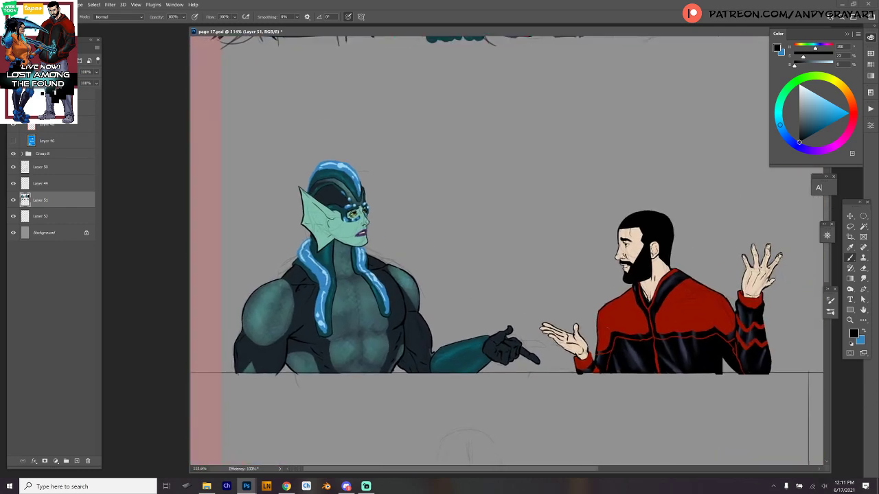
drag(695, 333, 237, 371)
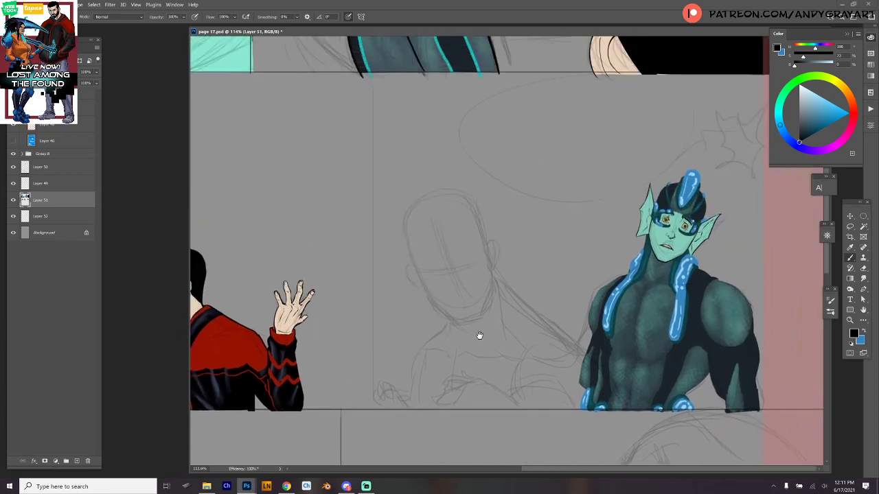
scroll(724, 326, up, 4)
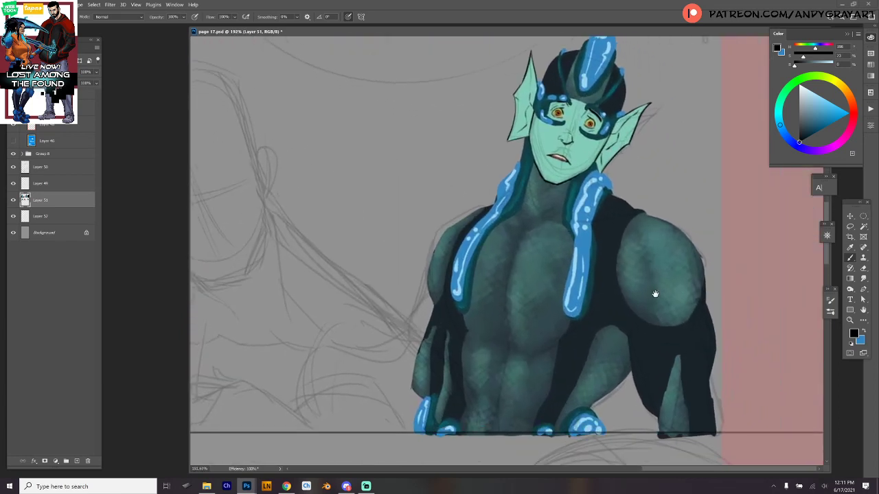
alt+click(585, 227)
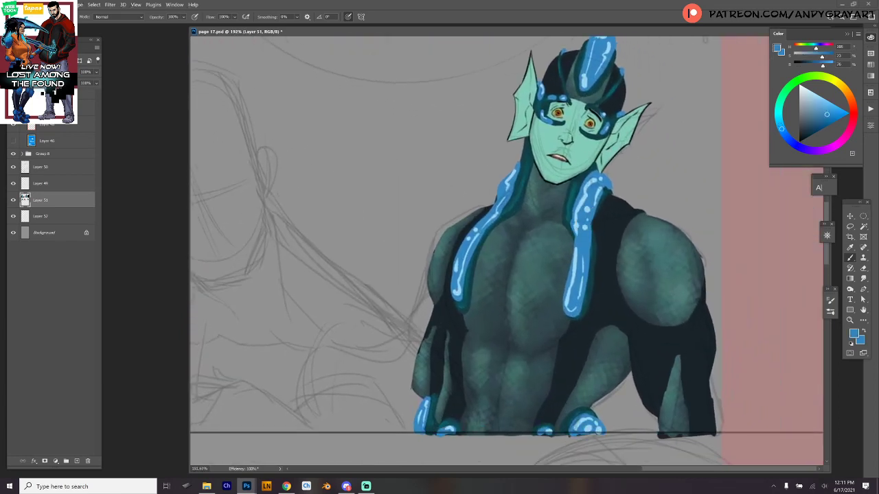
alt+click(583, 199)
drag(687, 138, 669, 137)
scroll(728, 171, up, 5)
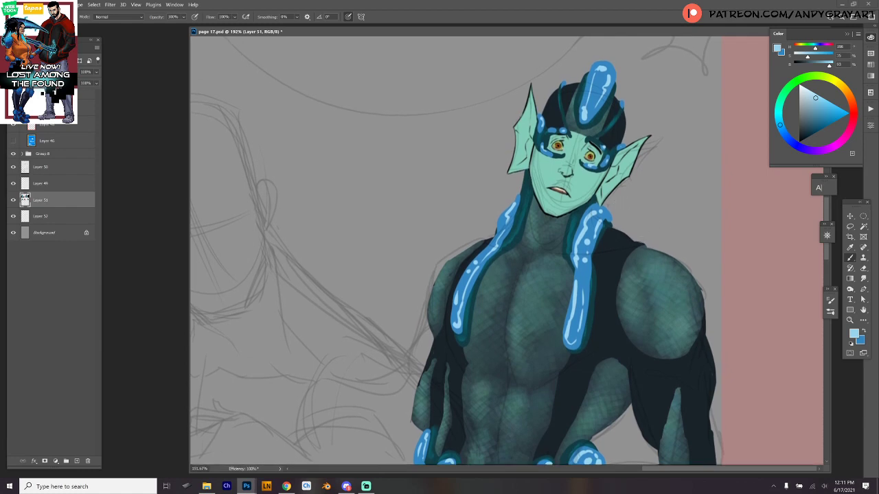
Step: Try to erase a thin sliver along the outer edge of the worried figure's larger shoulder patch with a resized eraser
key(e)
right_click(618, 240)
drag(617, 172, 607, 172)
key(Return)
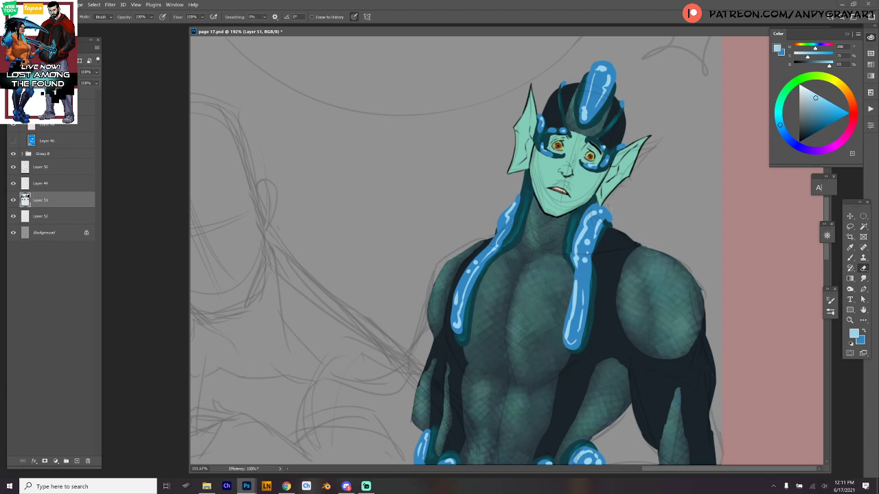
drag(656, 251, 685, 277)
drag(681, 312, 681, 255)
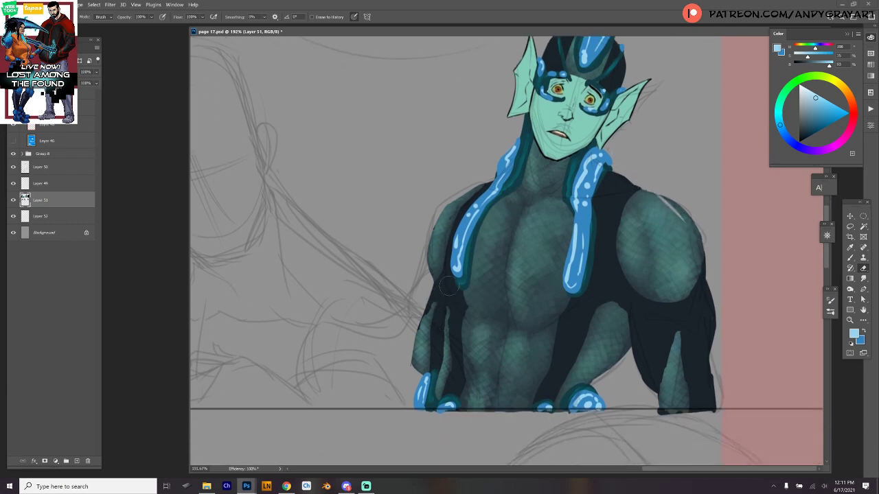
Step: Sample the suit's dark navy and paint it along the edge of the far arm and at the tip of the near forearm's teal wedge
key(b)
alt+click(437, 309)
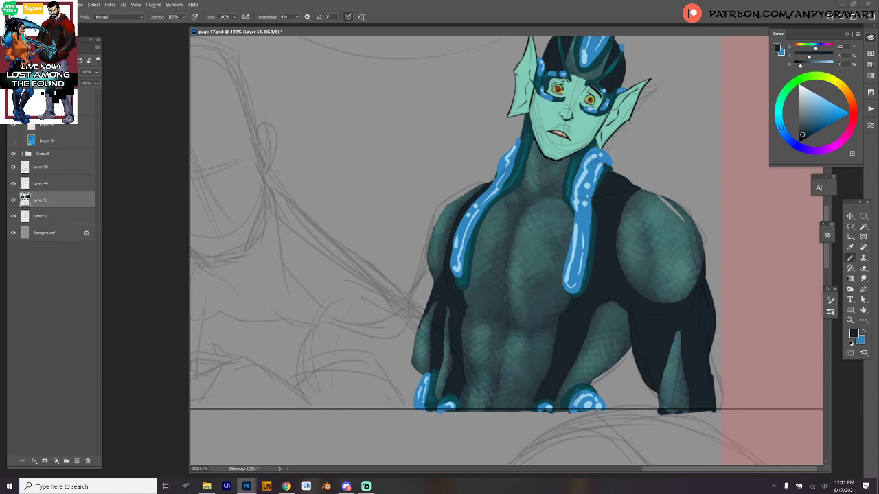
drag(431, 300, 423, 324)
mouse_move(677, 331)
mouse_down()
mouse_move(670, 354)
mouse_move(683, 333)
mouse_up()
key(alt+Tab)
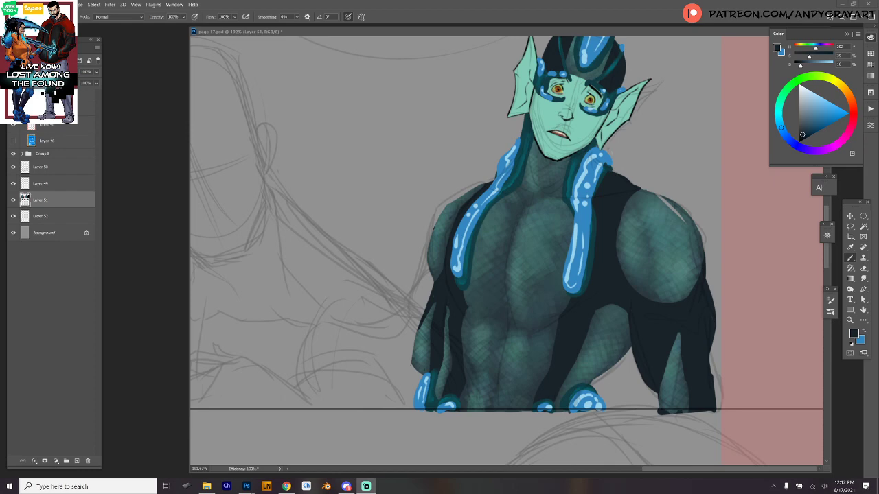
key(alt+Tab)
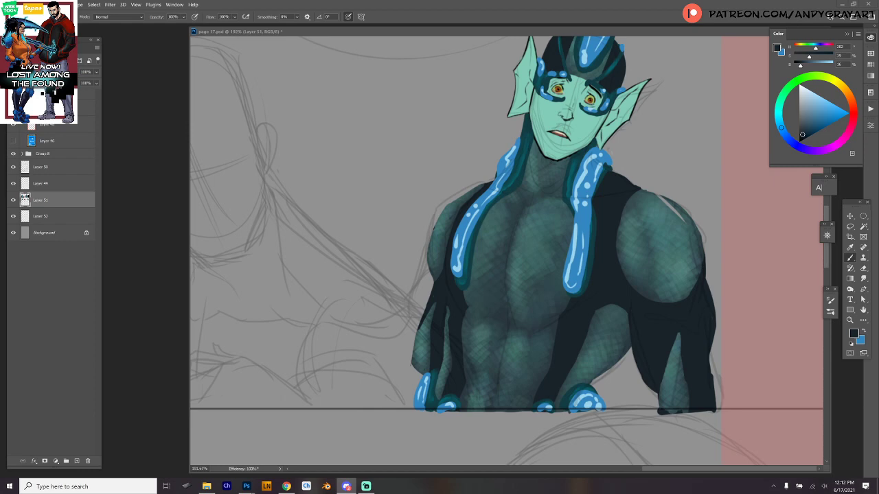
key(alt+Tab)
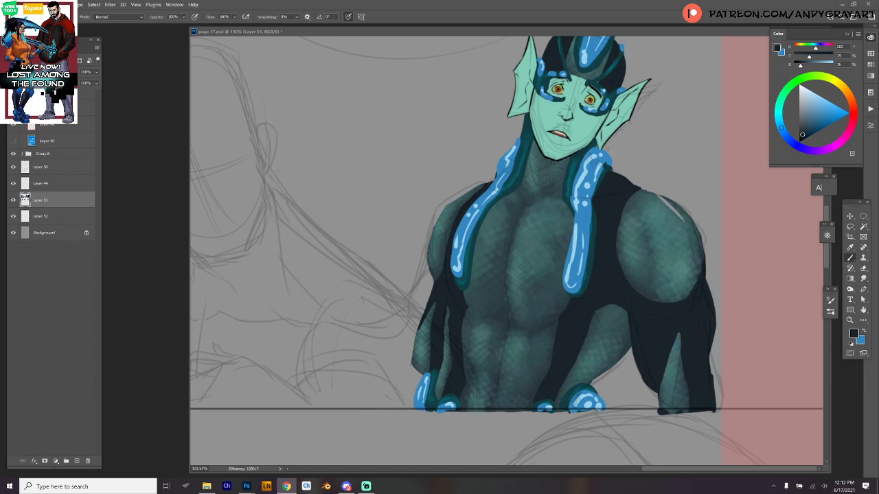
Step: Undo the recent shoulder erasing and repaint the dark navy edges around the near forearm's teal wedge and outer arm
scroll(506, 251, up, 1)
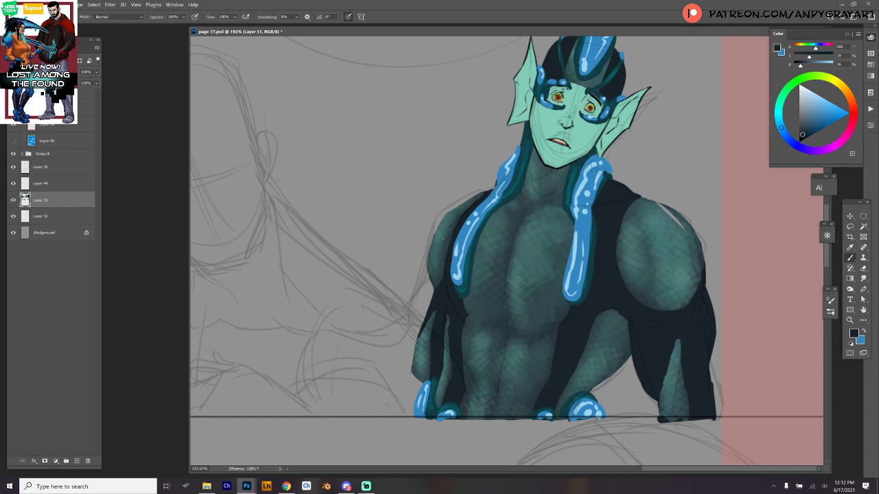
key(ctrl+z)
drag(674, 341, 684, 385)
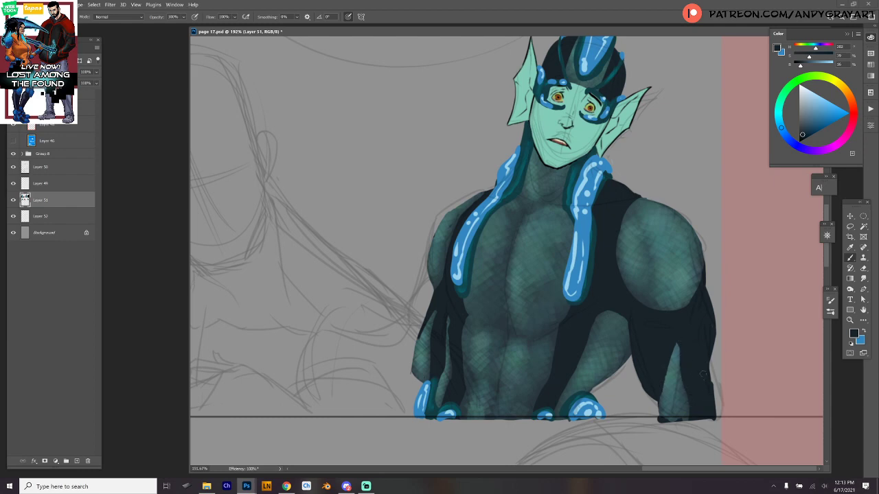
drag(711, 391, 707, 364)
key(e)
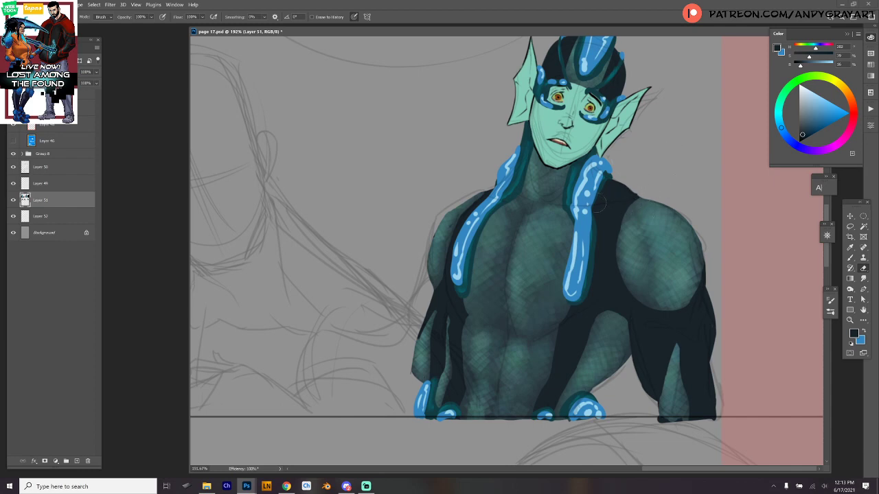
key(b)
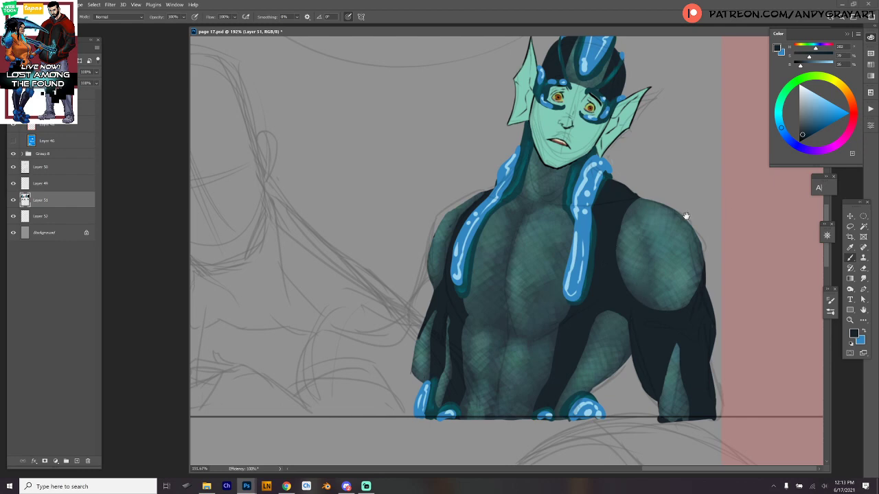
drag(684, 213, 670, 279)
drag(594, 281, 617, 276)
drag(681, 257, 647, 268)
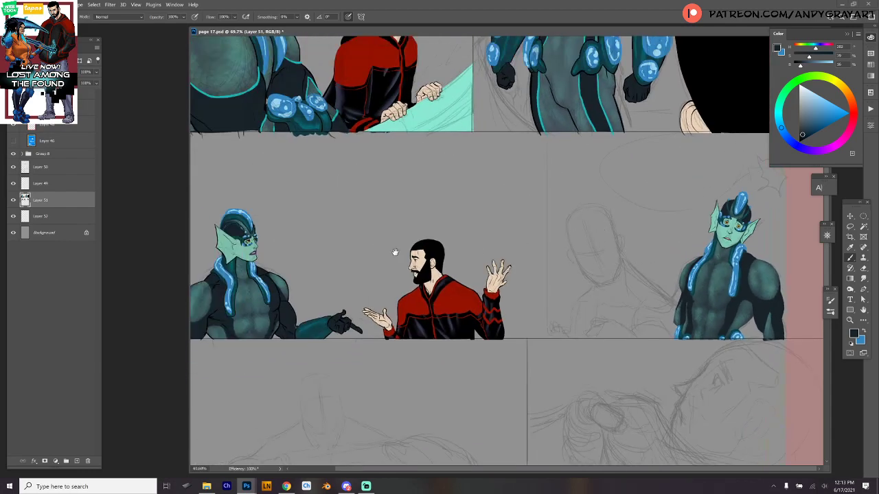
Step: Sample the purple from the profile figure's lips and paint the worried fin-eared figure's lower and upper lips with it
scroll(241, 258, up, 8)
alt+click(282, 245)
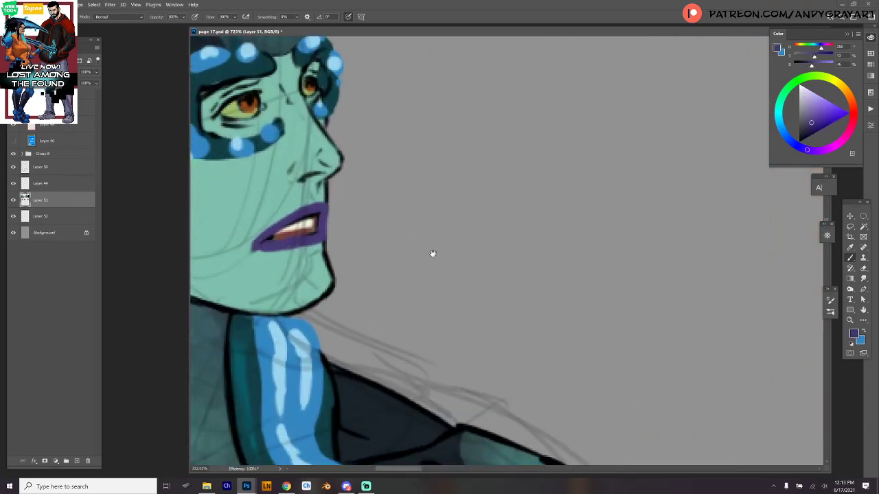
drag(584, 255, 544, 259)
drag(611, 310, 318, 308)
drag(674, 315, 318, 309)
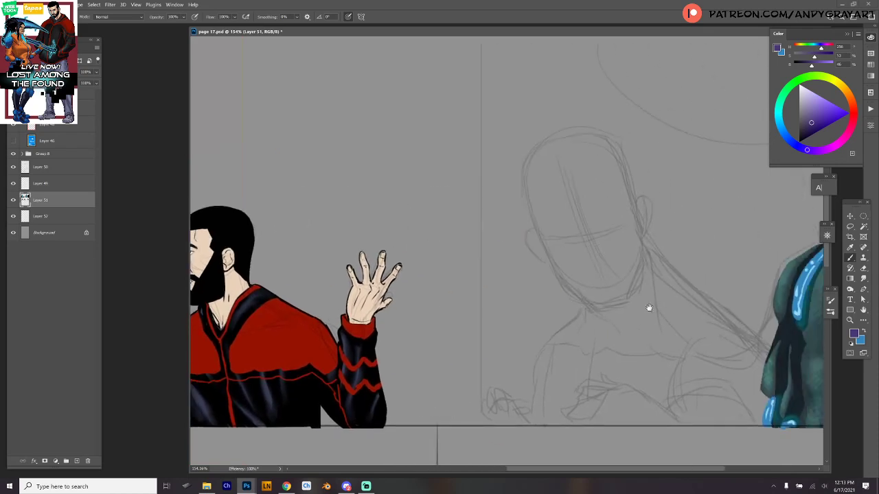
drag(640, 310, 350, 327)
drag(622, 211, 660, 226)
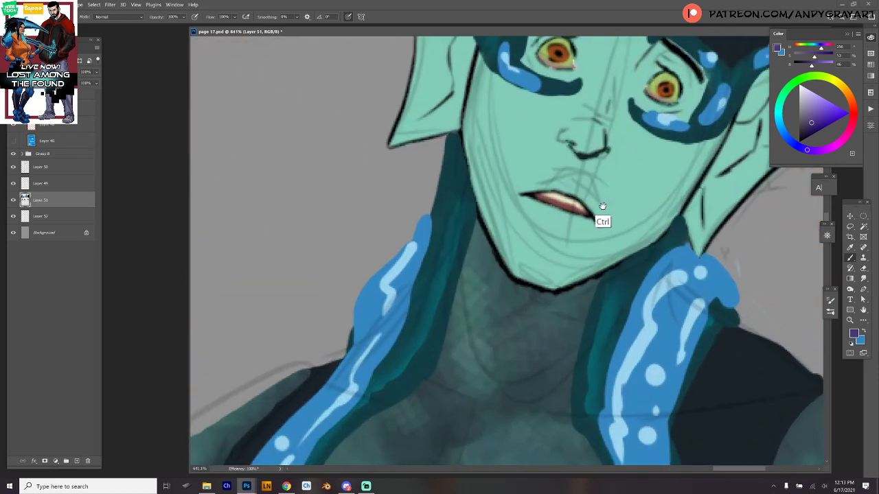
mouse_move(523, 198)
mouse_down()
mouse_move(595, 228)
mouse_move(523, 194)
mouse_move(587, 224)
mouse_up()
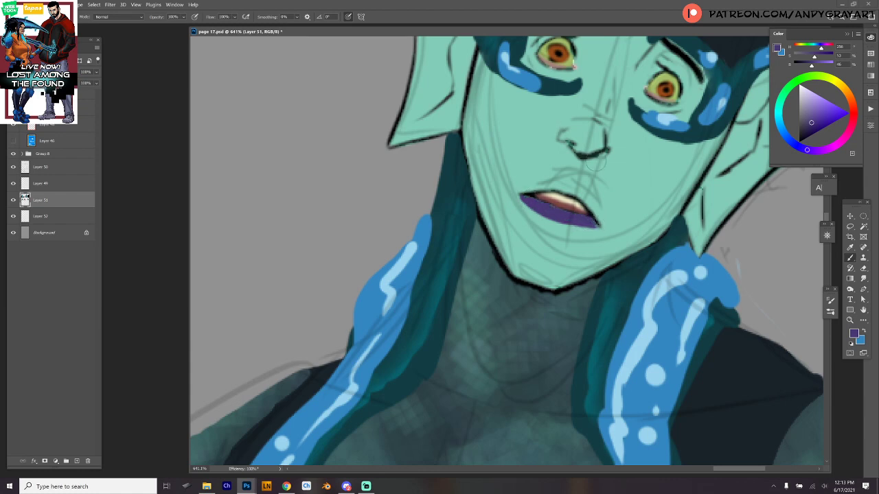
mouse_move(526, 195)
mouse_down()
mouse_move(584, 184)
mouse_move(569, 191)
mouse_move(589, 198)
mouse_move(606, 224)
mouse_up()
drag(578, 196, 591, 216)
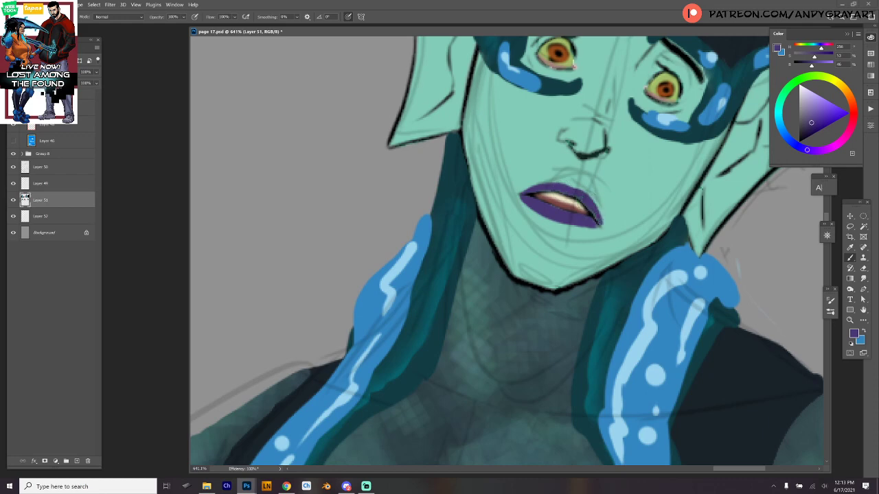
Step: Sample the turquoise trim colour from the leg lines of the standing figure in the upper panel
drag(687, 221, 609, 212)
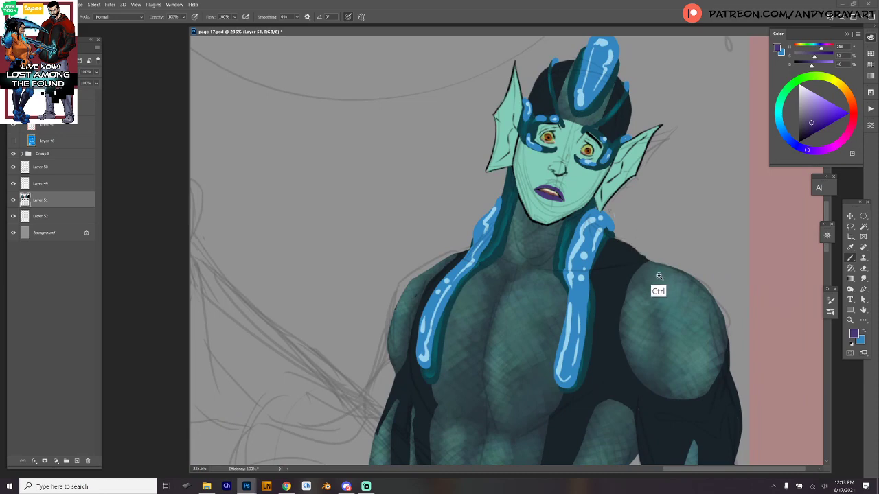
drag(659, 276, 642, 280)
drag(675, 314, 647, 246)
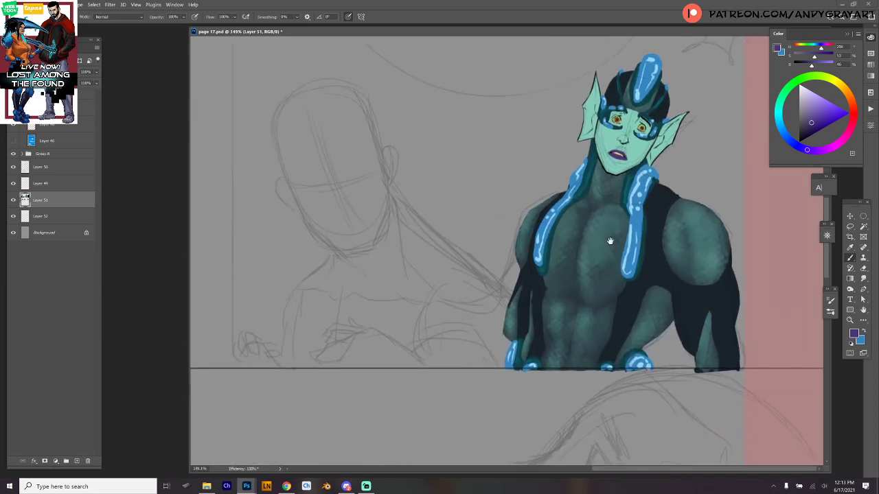
drag(596, 283, 556, 292)
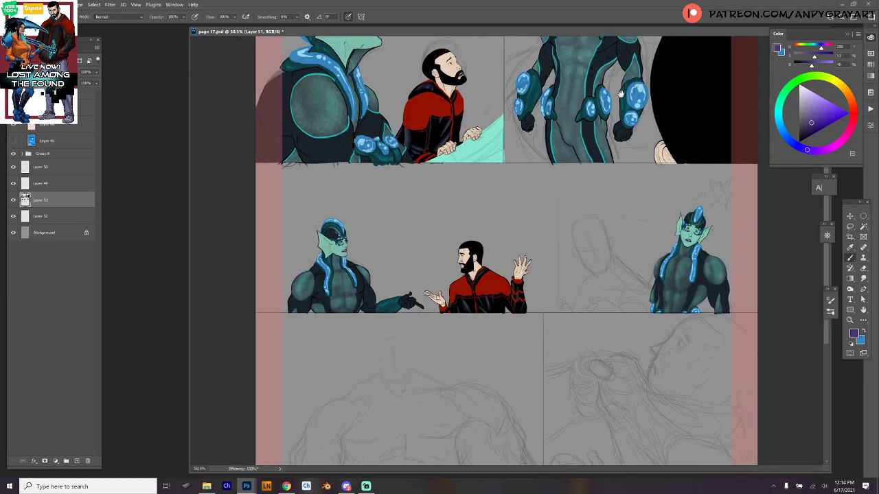
drag(595, 119, 626, 142)
alt+click(492, 220)
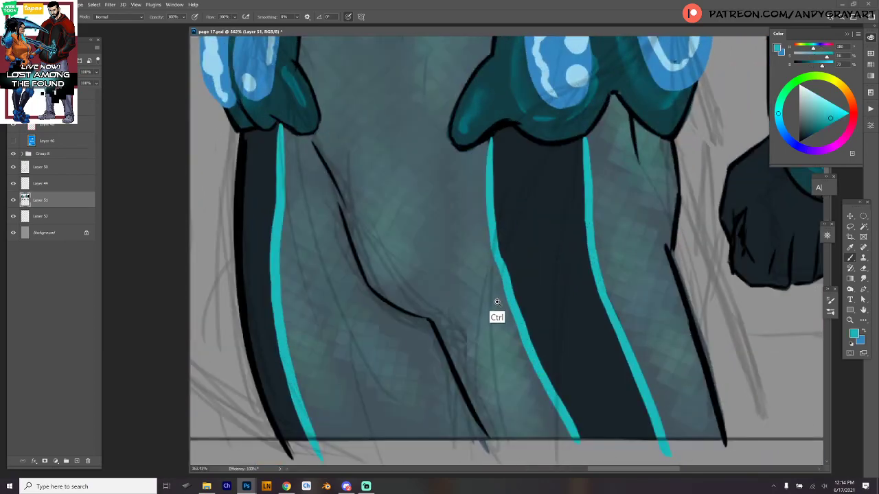
Step: Try to paint the turquoise trim along the edge of the profile figure's larger shoulder patch, undoing the strokes
drag(497, 301, 464, 306)
drag(472, 313, 699, 187)
drag(350, 198, 692, 349)
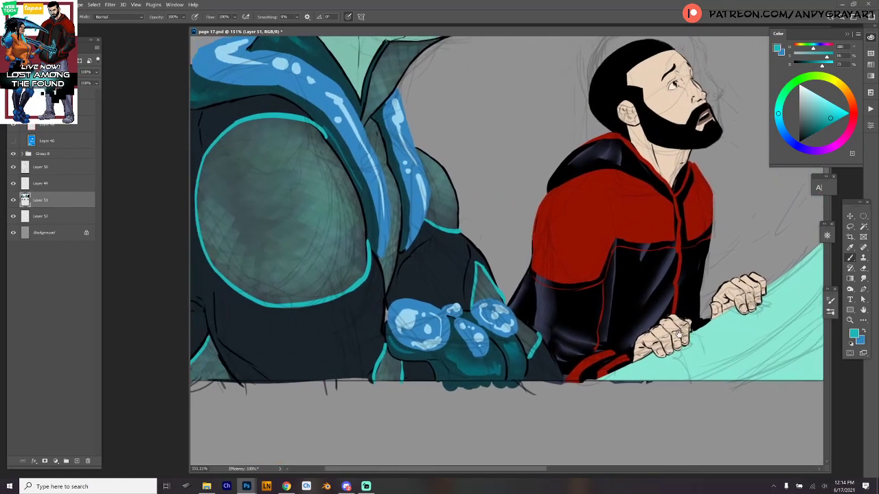
drag(685, 316, 657, 322)
drag(359, 356, 406, 358)
drag(511, 395, 644, 232)
mouse_move(376, 141)
mouse_down()
mouse_move(404, 160)
mouse_move(393, 145)
mouse_move(400, 149)
mouse_move(371, 142)
mouse_move(402, 177)
mouse_move(394, 147)
mouse_move(412, 197)
mouse_up()
key(ctrl+z)
key(ctrl+z)
key(ctrl+z)
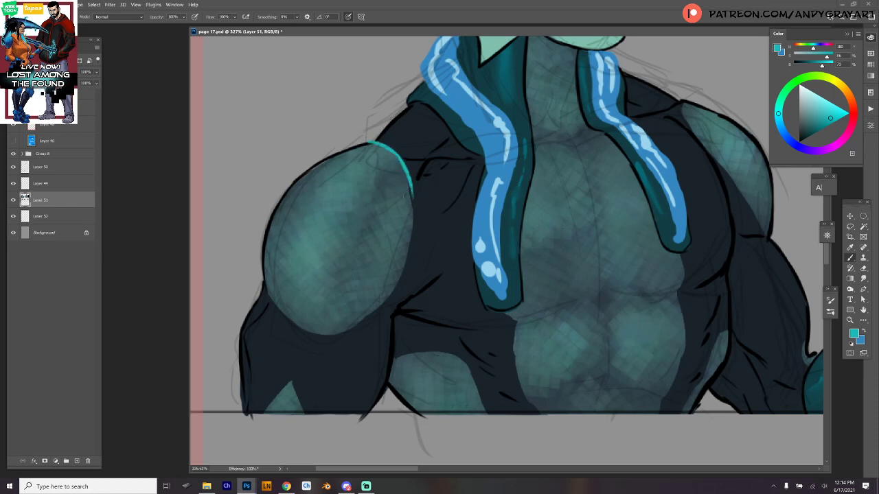
Step: Set the brush smoothing to 31% and outline the profile figure's larger shoulder patch and the small wedge on the arm below in turquoise
click(297, 18)
mouse_move(369, 142)
mouse_down()
mouse_move(405, 164)
mouse_move(415, 236)
mouse_move(388, 302)
mouse_move(349, 329)
mouse_move(313, 335)
mouse_move(278, 306)
mouse_move(261, 269)
mouse_move(271, 295)
mouse_up()
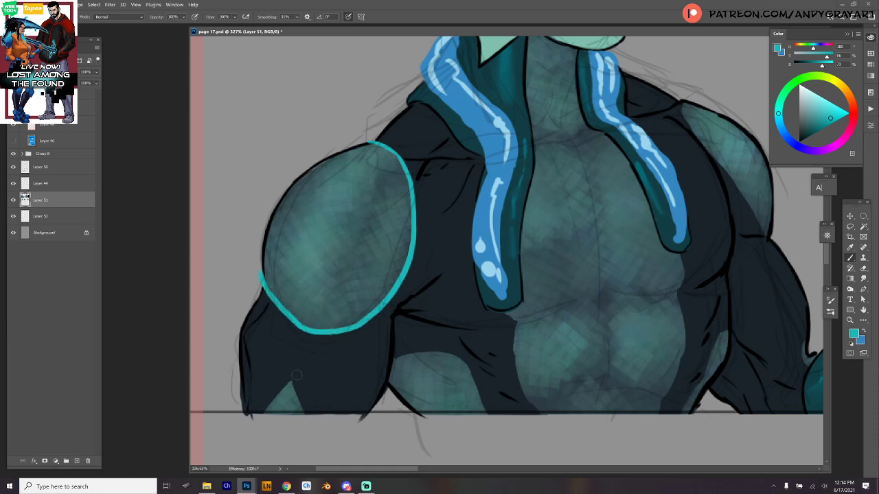
mouse_move(296, 377)
mouse_down()
mouse_move(260, 414)
mouse_move(294, 378)
mouse_move(307, 413)
mouse_up()
Step: Paint turquoise trim along the profile figure's waist patches on both sides and both edges of the central abdomen panel
mouse_move(391, 359)
mouse_down()
mouse_move(422, 352)
mouse_move(469, 363)
mouse_move(486, 412)
mouse_up()
mouse_move(503, 313)
mouse_down()
mouse_move(517, 382)
mouse_move(543, 415)
mouse_up()
drag(643, 333, 437, 297)
mouse_move(471, 217)
mouse_down()
mouse_move(481, 320)
mouse_move(454, 386)
mouse_up()
mouse_move(526, 292)
mouse_down()
mouse_move(507, 309)
mouse_move(478, 378)
mouse_up()
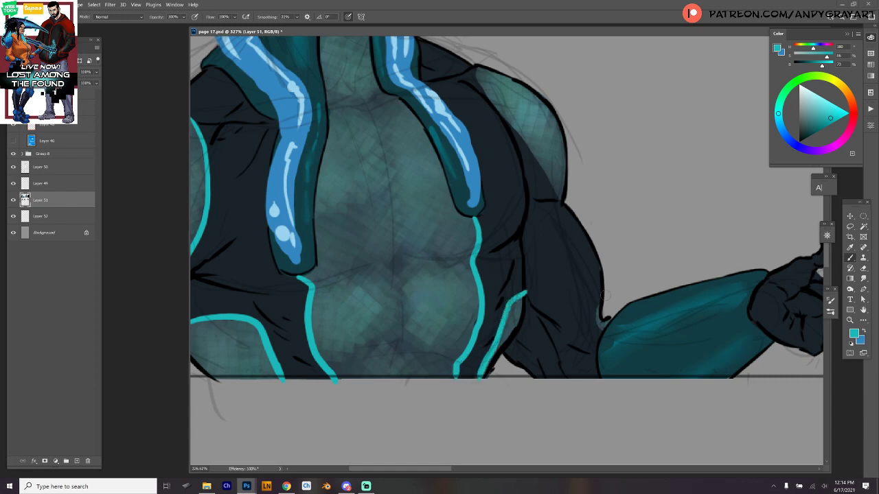
Step: Add turquoise trim at the elbow of the profile figure's outstretched arm and along the inner edge of the smaller shoulder patch
drag(604, 294, 603, 335)
drag(641, 233, 644, 349)
drag(476, 180, 563, 316)
scroll(575, 263, down, 2)
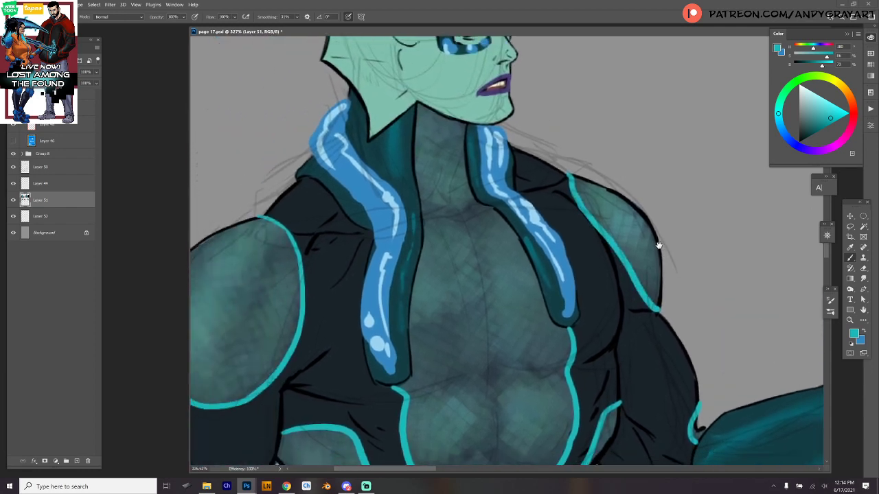
Step: Paint turquoise trim along the lower edge of the grey-green band on the profile figure's headgear, down to the brow beads
scroll(679, 268, down, 2)
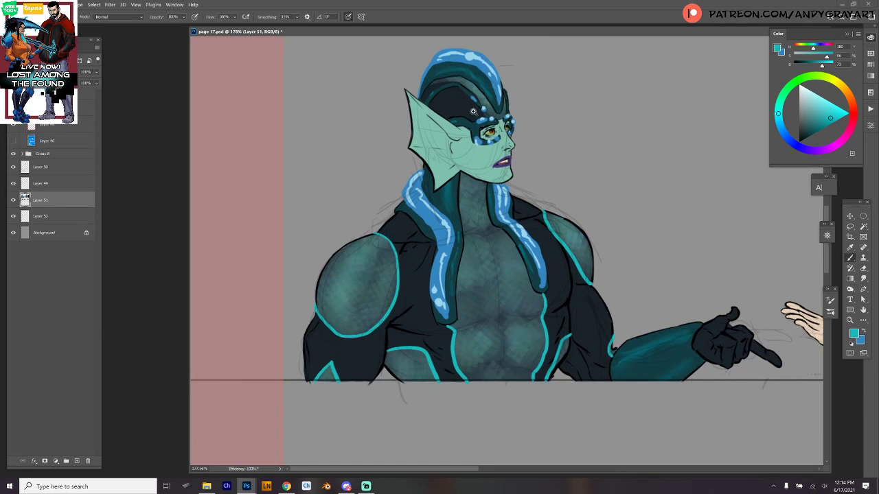
scroll(474, 111, up, 8)
drag(471, 114, 499, 155)
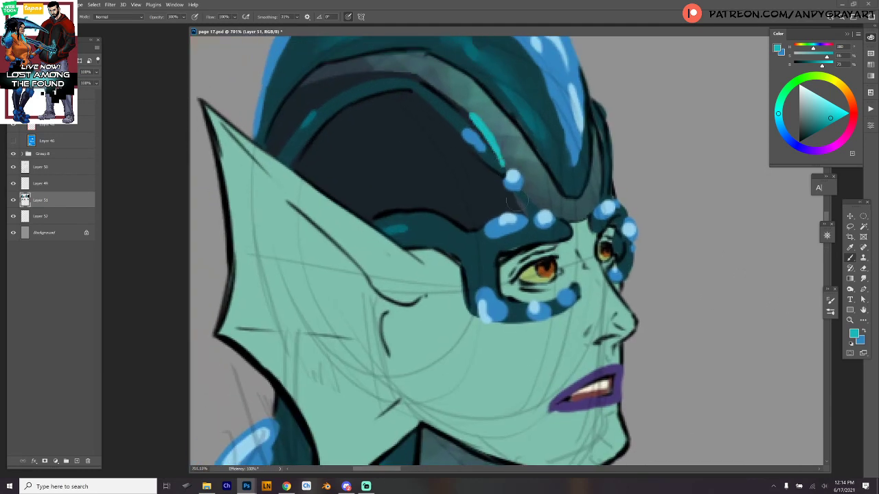
drag(503, 190, 523, 213)
mouse_move(582, 152)
mouse_down()
mouse_move(674, 231)
mouse_move(710, 247)
mouse_up()
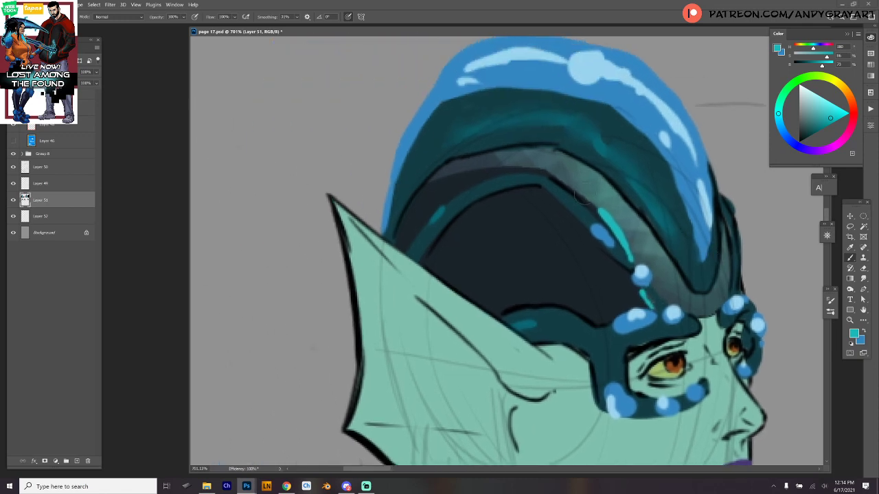
mouse_move(600, 219)
mouse_down()
mouse_move(559, 176)
mouse_move(535, 170)
mouse_move(481, 162)
mouse_move(433, 183)
mouse_up()
scroll(692, 234, down, 3)
scroll(692, 235, down, 2)
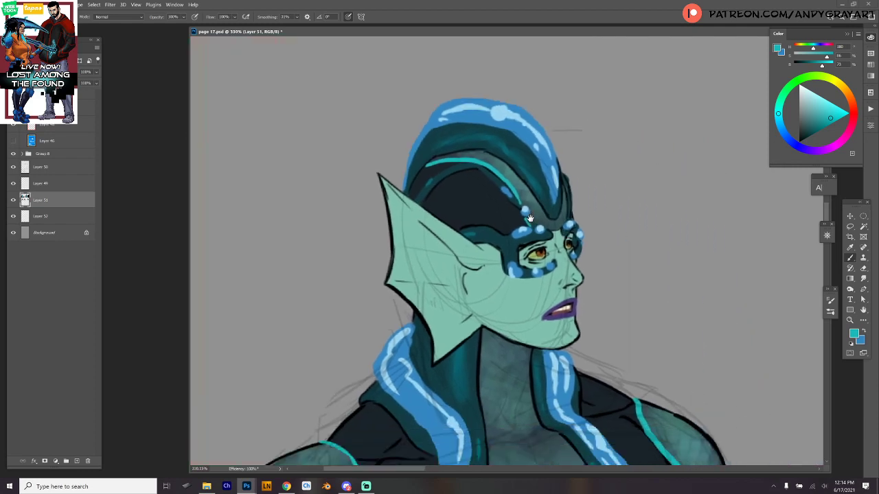
Step: Swap the foreground and background colours and darken the blue to black for outlining the worried figure
drag(692, 235, 425, 253)
scroll(490, 245, down, 1)
drag(490, 246, 461, 243)
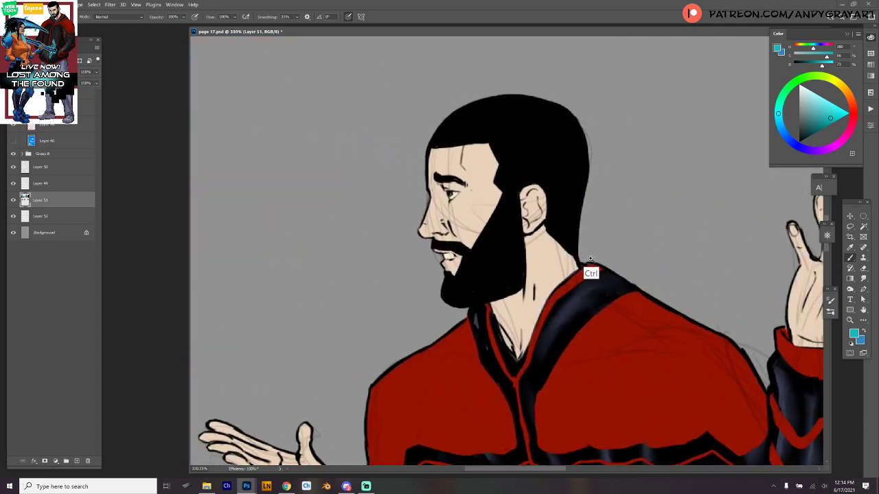
drag(592, 273, 564, 270)
drag(621, 315, 385, 299)
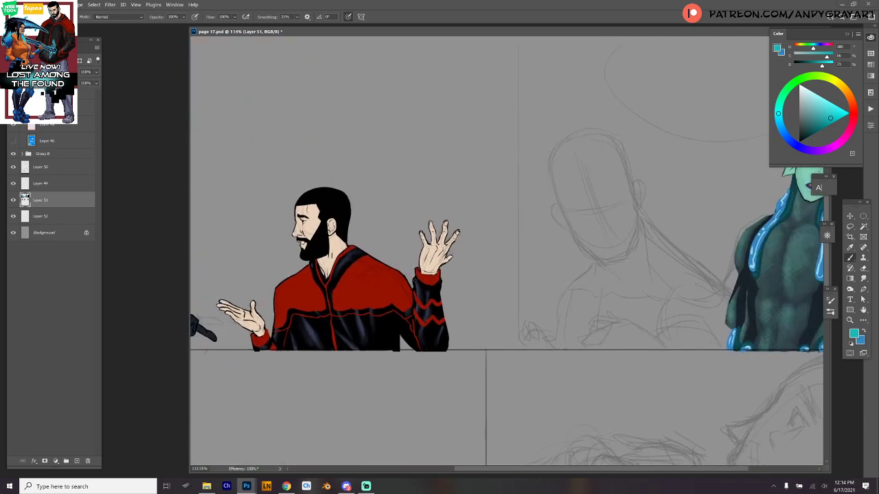
click(828, 236)
click(784, 253)
drag(784, 252, 786, 255)
drag(738, 313, 710, 339)
drag(711, 340, 595, 290)
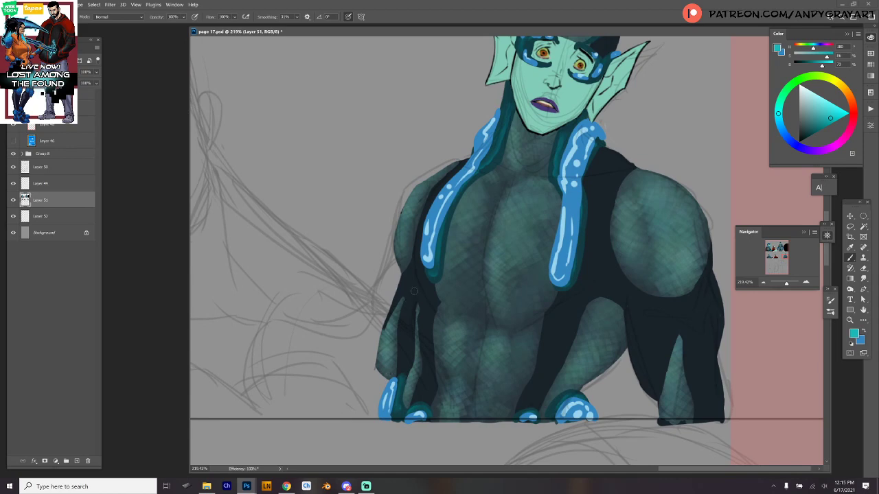
key(x)
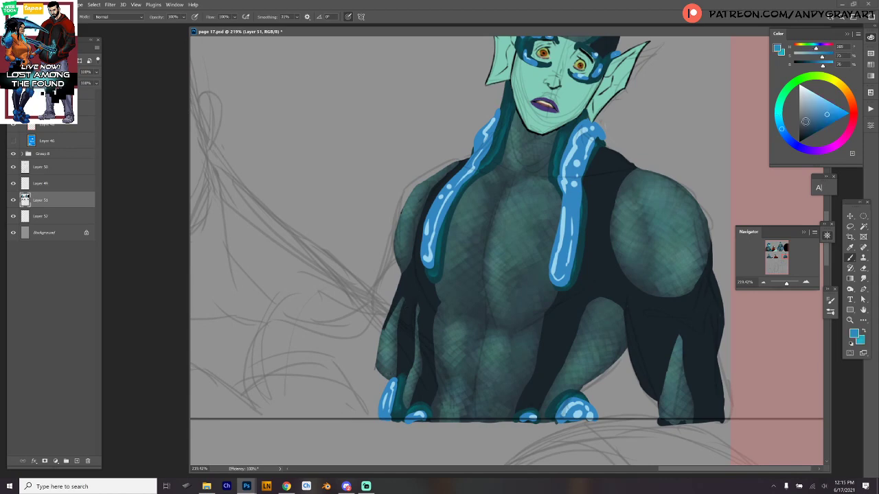
drag(806, 123, 797, 143)
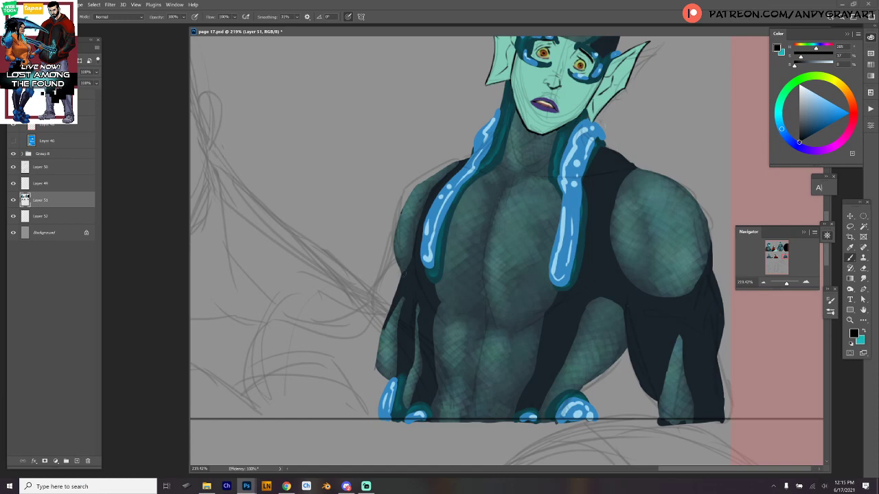
Step: Lower the brush smoothing and outline the worried figure's smaller shoulder in black from the upper arm up to the neck band
mouse_move(404, 273)
mouse_down()
mouse_move(394, 227)
mouse_move(403, 206)
mouse_up()
drag(393, 237, 412, 191)
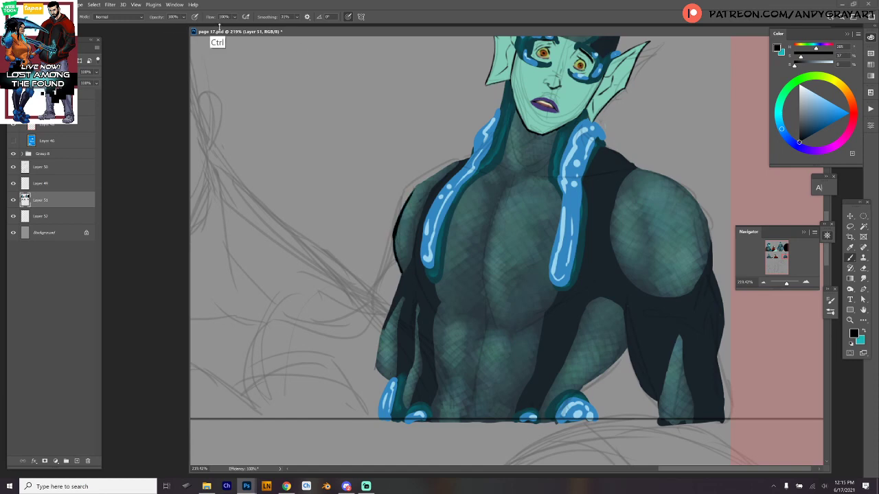
click(296, 16)
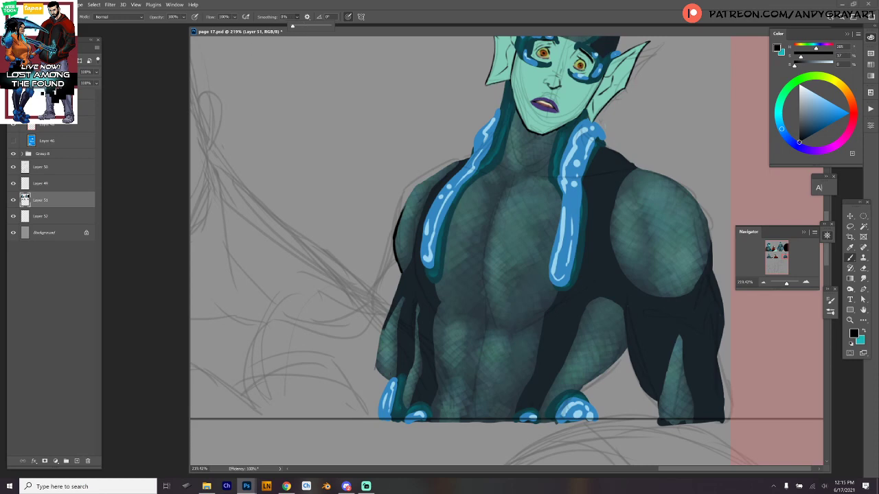
mouse_move(402, 211)
mouse_down()
mouse_move(416, 186)
mouse_move(466, 159)
mouse_up()
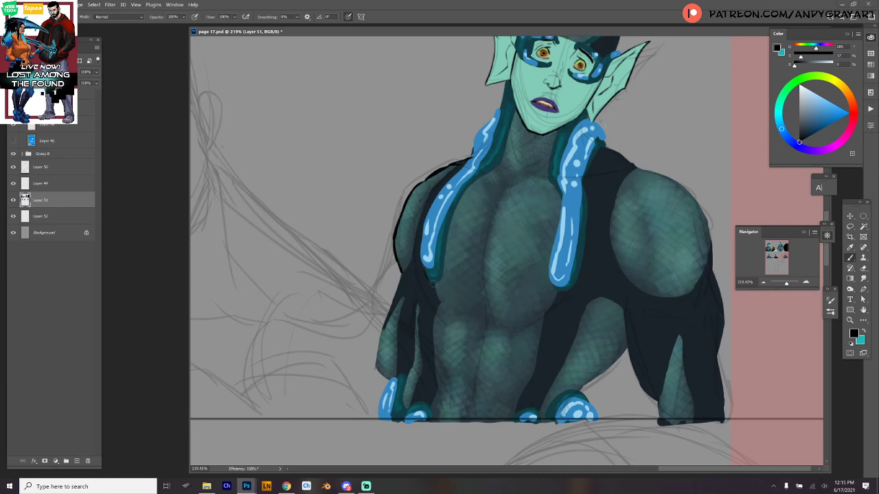
Step: Outline in black the tip and inner edge of the neck band beside the worried figure's smaller shoulder, up to the ear
drag(425, 273, 436, 282)
drag(470, 186, 439, 274)
drag(467, 188, 499, 164)
drag(514, 110, 499, 164)
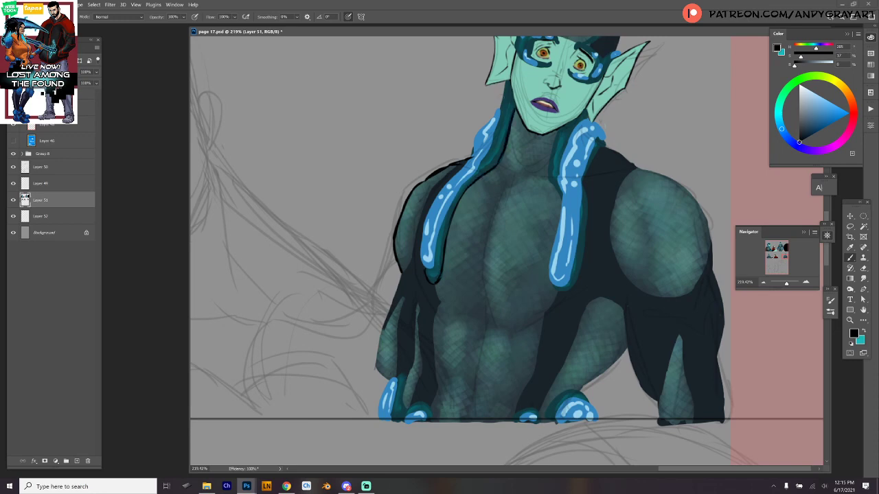
drag(508, 84, 501, 108)
Step: Reset the painting colour to black and outline both edges of the neck band beside the worried figure's larger shoulder
alt+click(453, 195)
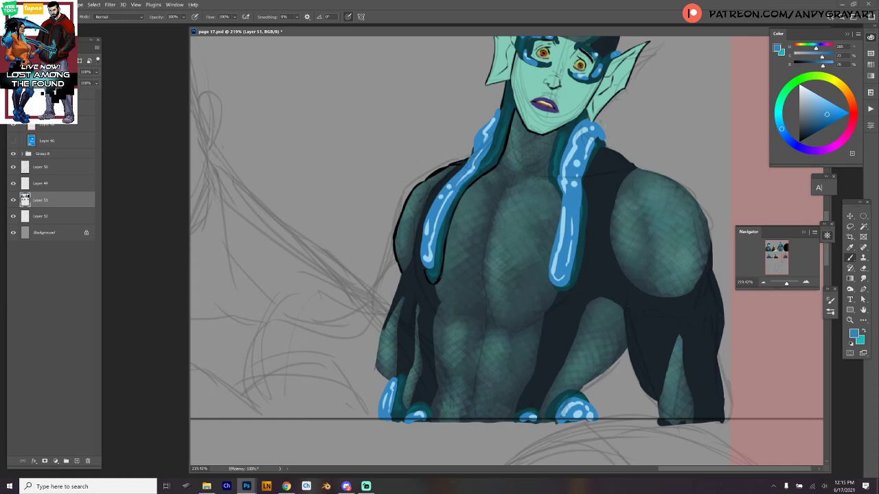
click(799, 142)
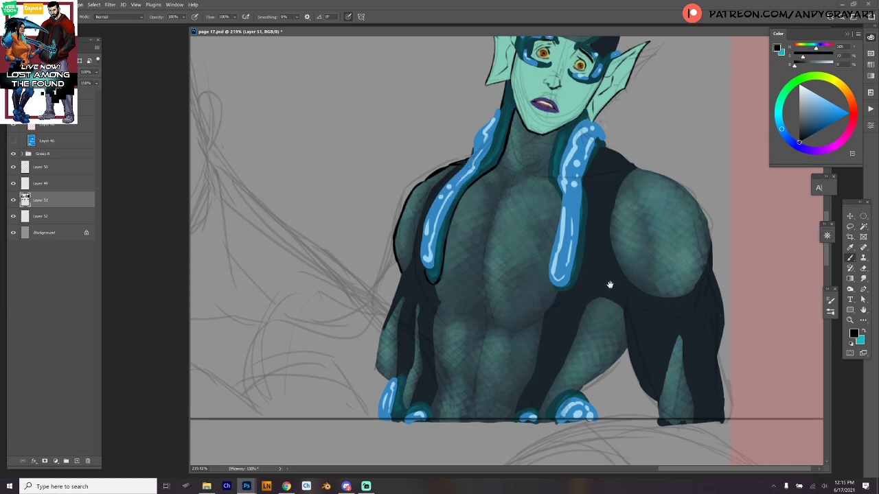
mouse_move(622, 292)
mouse_down()
mouse_move(598, 300)
mouse_move(598, 314)
mouse_up()
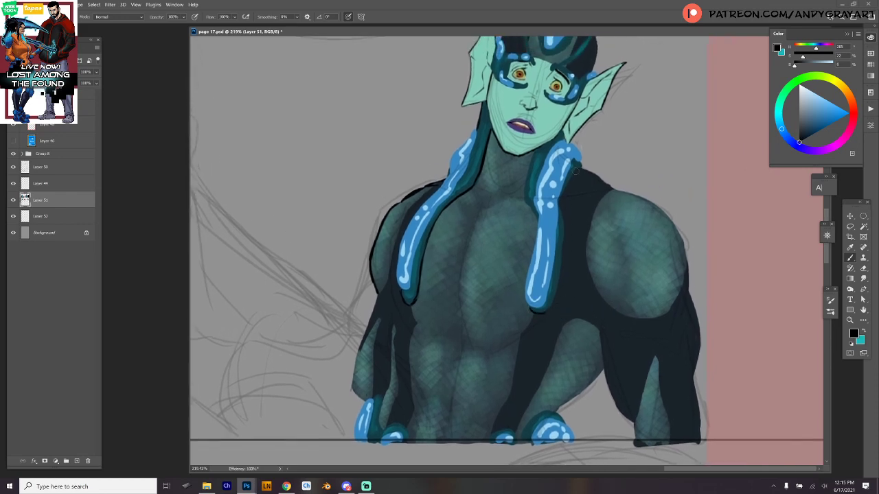
mouse_move(579, 165)
mouse_down()
mouse_move(561, 200)
mouse_move(562, 267)
mouse_move(549, 306)
mouse_up()
mouse_move(535, 153)
mouse_down()
mouse_move(523, 199)
mouse_move(536, 221)
mouse_up()
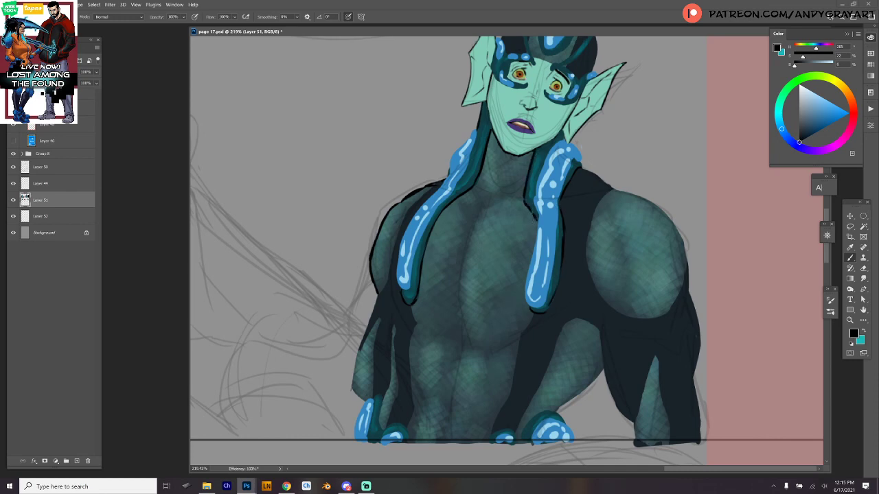
drag(565, 129, 563, 142)
Step: Paint black outlines along the worried figure's slimmer arm and adjacent waist, plus the chest fold below the longer neck band
drag(478, 316, 495, 252)
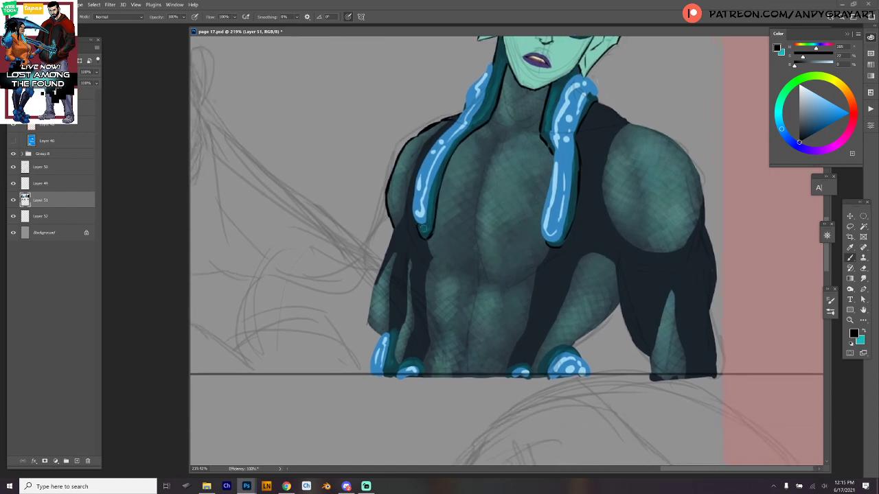
mouse_move(408, 232)
mouse_down()
mouse_move(426, 251)
mouse_move(395, 358)
mouse_move(392, 335)
mouse_up()
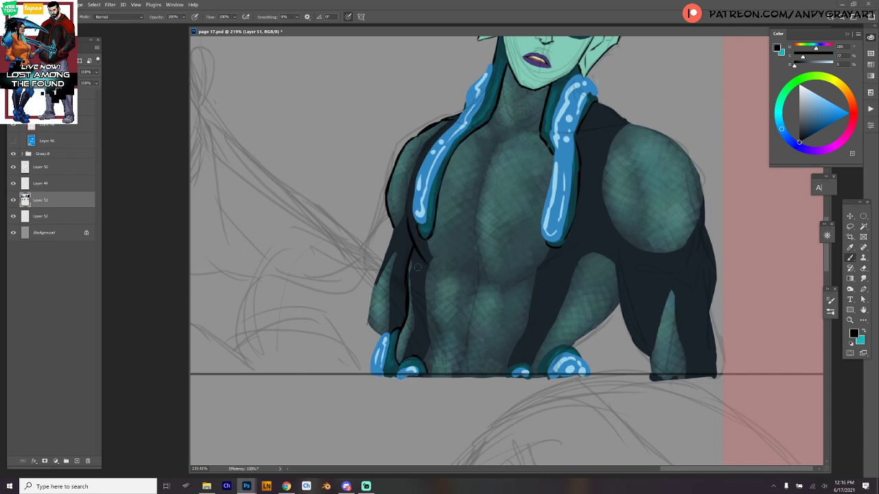
drag(417, 294, 427, 338)
drag(398, 227, 365, 324)
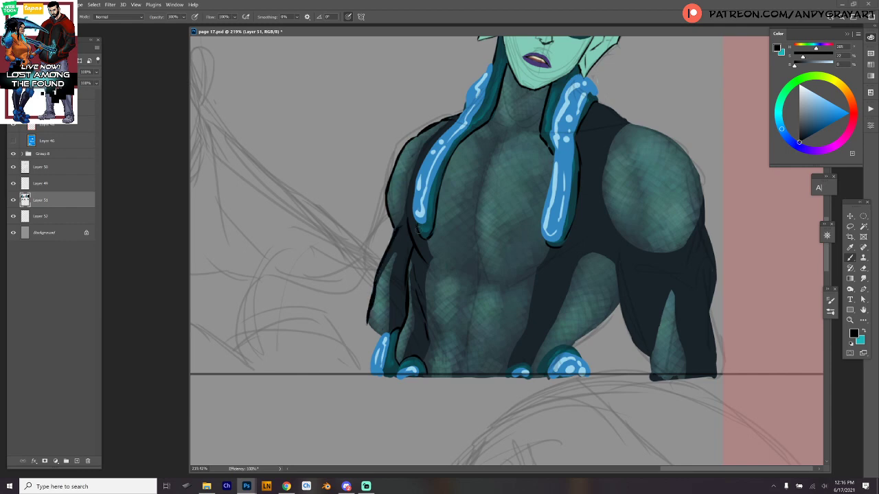
drag(596, 246, 581, 242)
drag(520, 270, 557, 245)
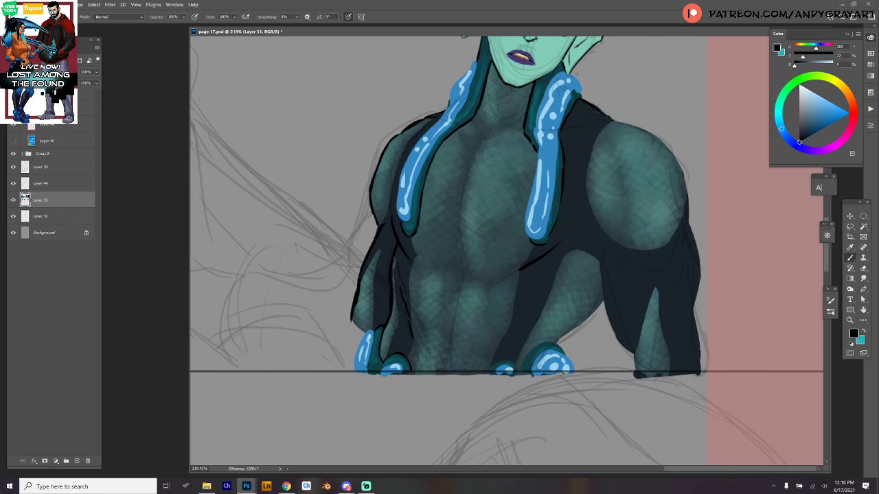
Step: Outline in black the worried figure's larger shoulder and the outer edge of that arm down to the panel border
mouse_move(613, 122)
mouse_down()
mouse_move(652, 136)
mouse_move(683, 167)
mouse_move(681, 199)
mouse_up()
drag(681, 167, 694, 252)
key(ctrl+z)
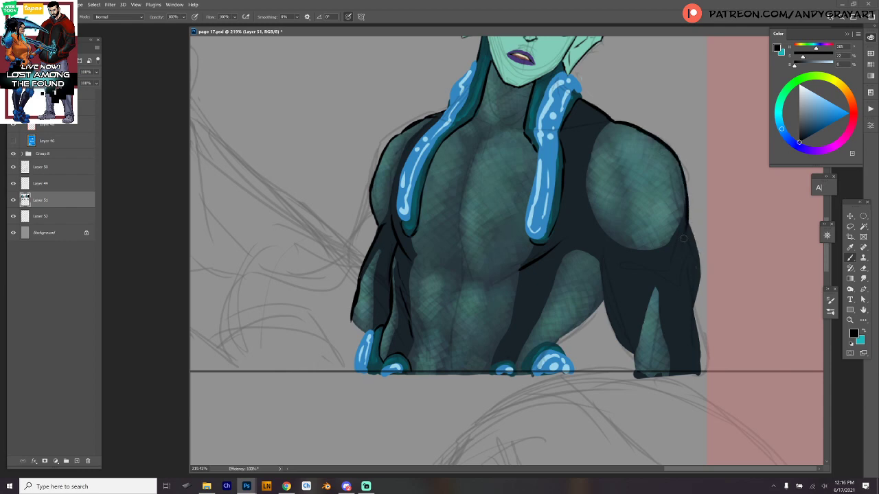
drag(687, 215, 695, 258)
key(ctrl+z)
mouse_move(687, 221)
mouse_down()
mouse_move(697, 265)
mouse_move(691, 232)
mouse_up()
key(ctrl+z)
mouse_move(696, 251)
mouse_down()
mouse_move(692, 320)
mouse_move(702, 375)
mouse_up()
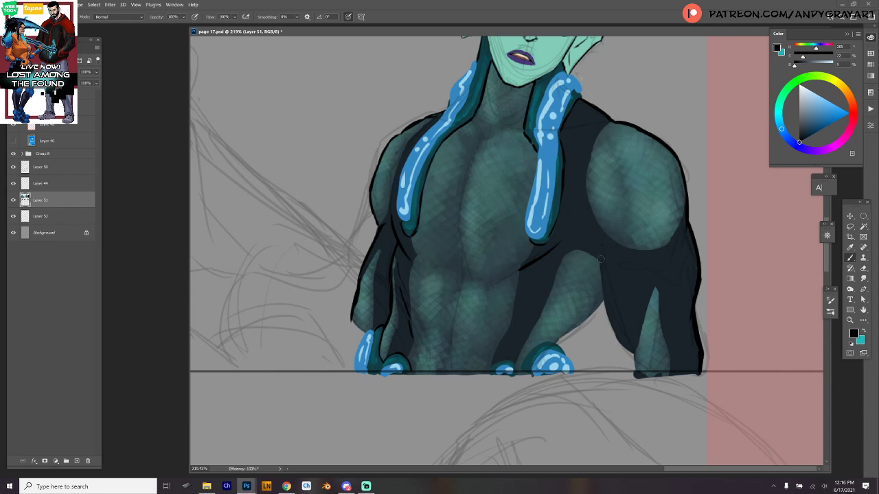
Step: Outline in black the inner edge of the larger arm and the adjacent waist down to the blue bumps at the hips
mouse_move(601, 259)
mouse_down()
mouse_move(612, 320)
mouse_move(635, 375)
mouse_up()
drag(602, 301, 559, 340)
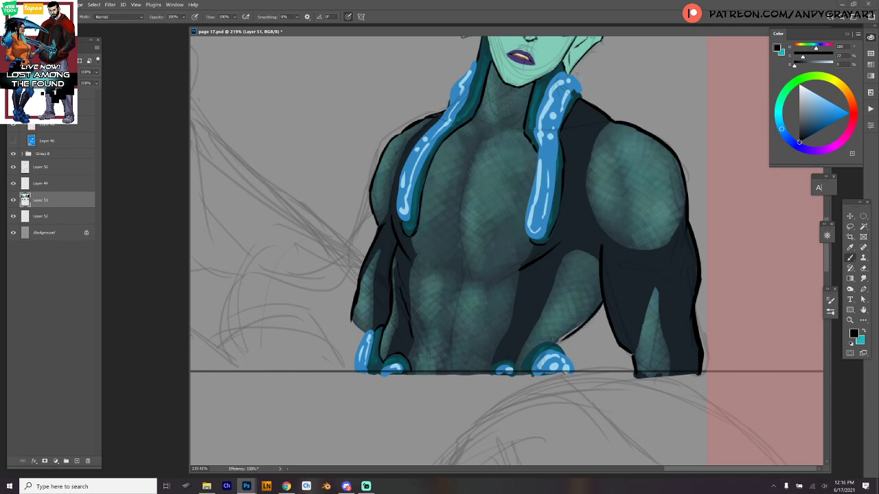
key(ctrl+z)
mouse_move(603, 300)
mouse_down()
mouse_move(560, 336)
mouse_move(563, 351)
mouse_move(547, 342)
mouse_move(524, 365)
mouse_move(489, 371)
mouse_up()
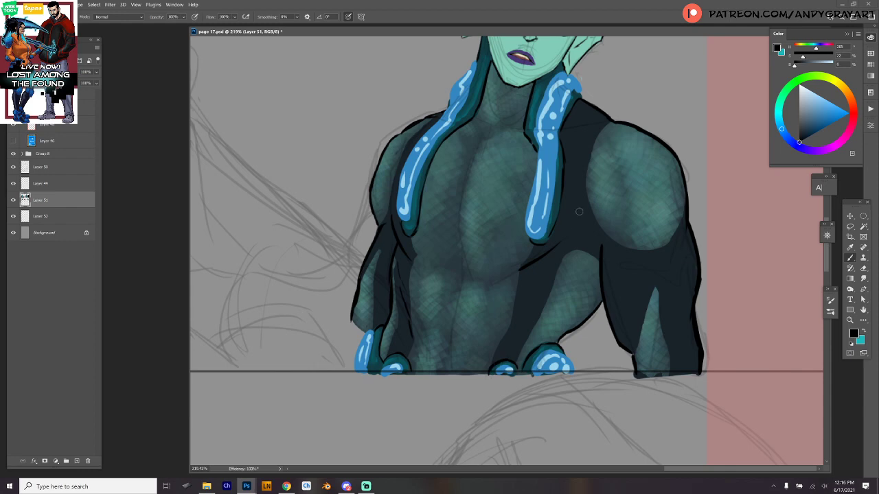
Step: Add short black fold lines on the suit at the waist, below the neck band and beside the larger shoulder's armpit
mouse_move(520, 326)
mouse_down()
mouse_move(509, 333)
mouse_move(520, 326)
mouse_move(516, 316)
mouse_up()
drag(632, 195, 632, 248)
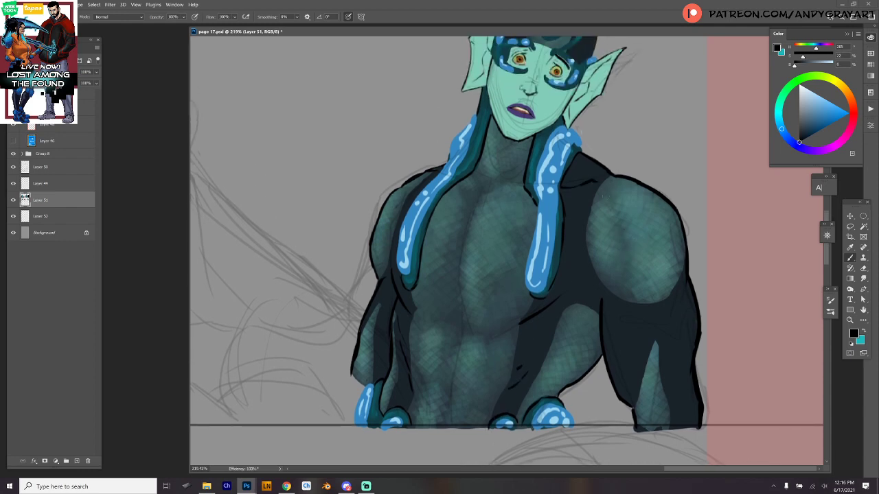
drag(564, 191, 583, 218)
drag(609, 294, 580, 266)
scroll(663, 168, up, 5)
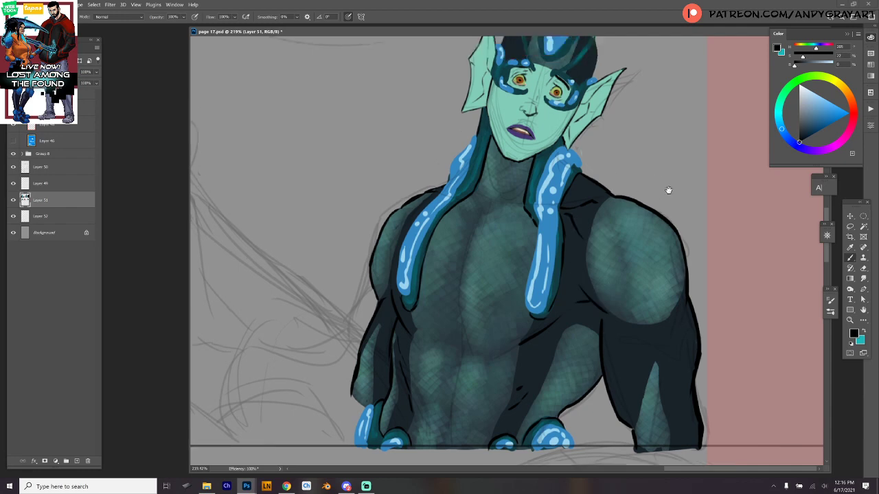
scroll(639, 266, down, 5)
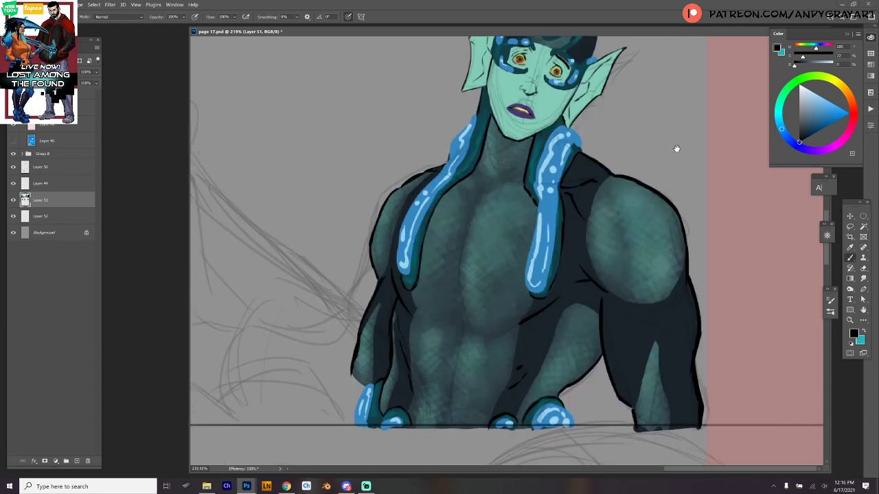
Step: Switch to turquoise and paint a trim line along the inner edge of the smaller shoulder's textured panel
key(x)
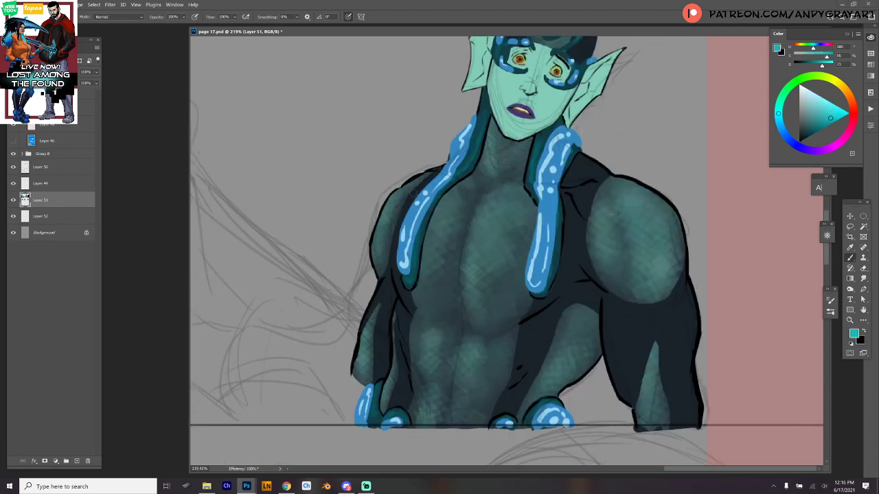
drag(381, 274, 376, 282)
mouse_move(440, 167)
mouse_down()
mouse_move(399, 201)
mouse_move(413, 187)
mouse_move(377, 282)
mouse_up()
key(ctrl+z)
key(alt+Tab)
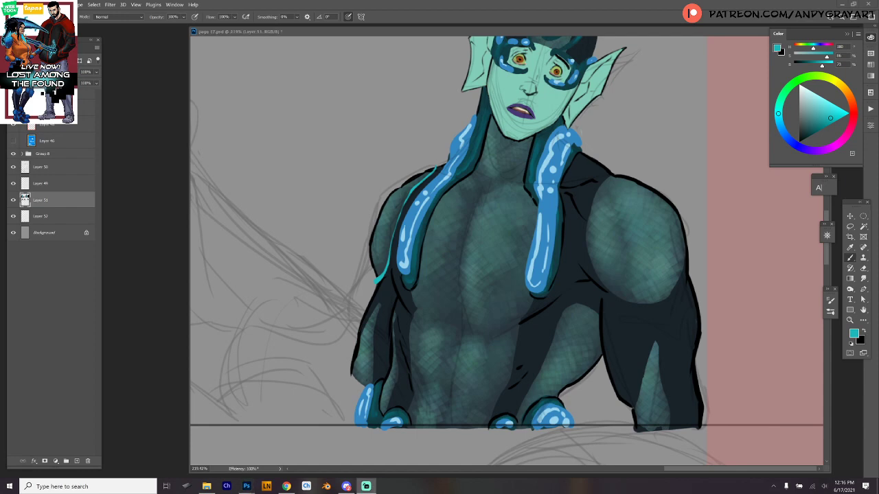
key(alt+Tab)
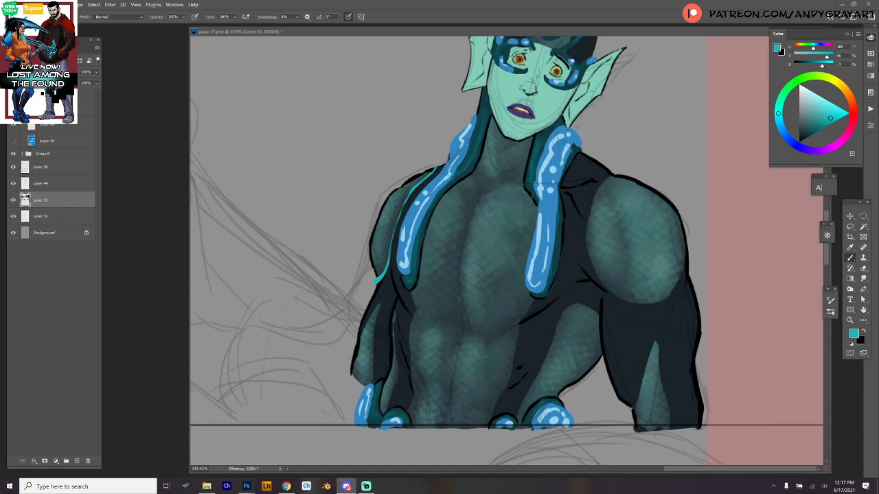
key(alt+Tab)
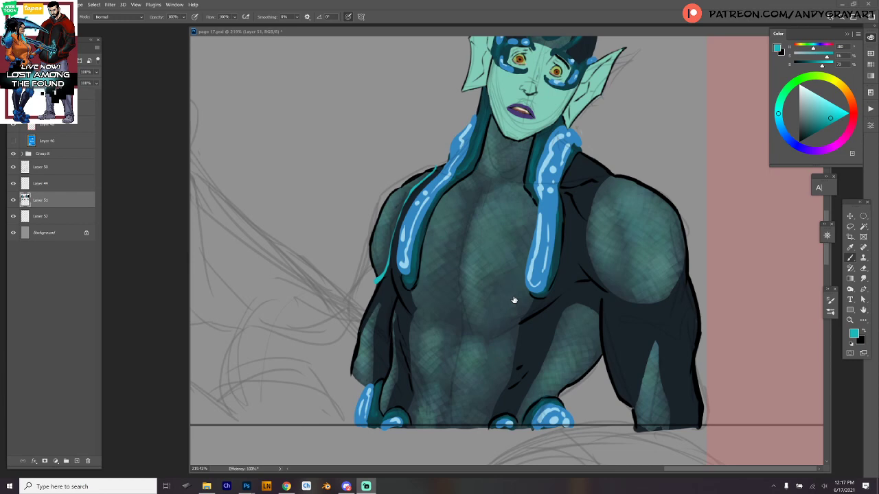
Step: Paint turquoise trim down both sides of the central torso panel and around the waist and slimmer-arm panels
click(411, 291)
drag(410, 291, 410, 414)
mouse_move(537, 298)
mouse_down()
mouse_move(516, 331)
mouse_move(509, 388)
mouse_move(492, 422)
mouse_up()
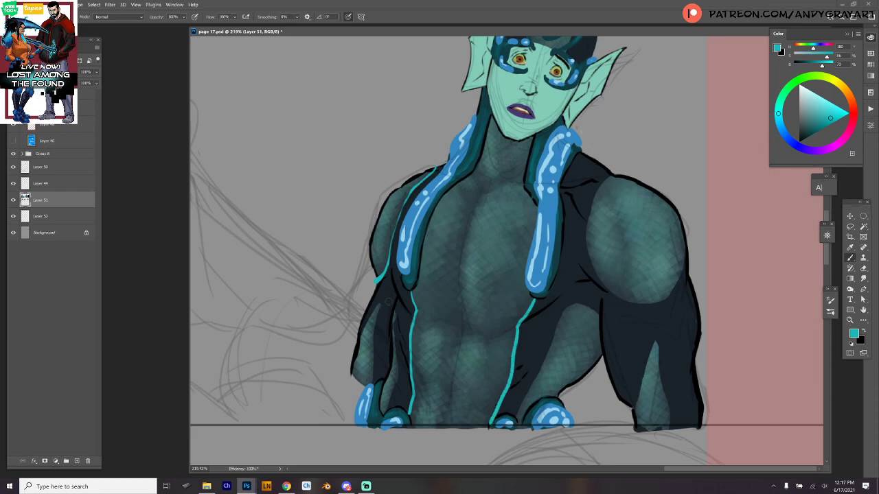
drag(392, 309, 389, 419)
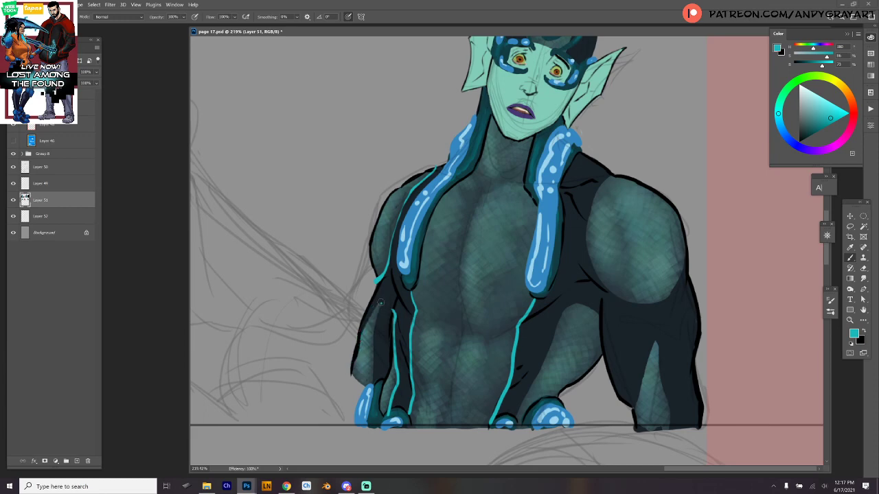
drag(380, 303, 352, 374)
drag(380, 306, 372, 386)
mouse_move(599, 313)
mouse_down()
mouse_move(575, 303)
mouse_move(561, 316)
mouse_move(514, 409)
mouse_up()
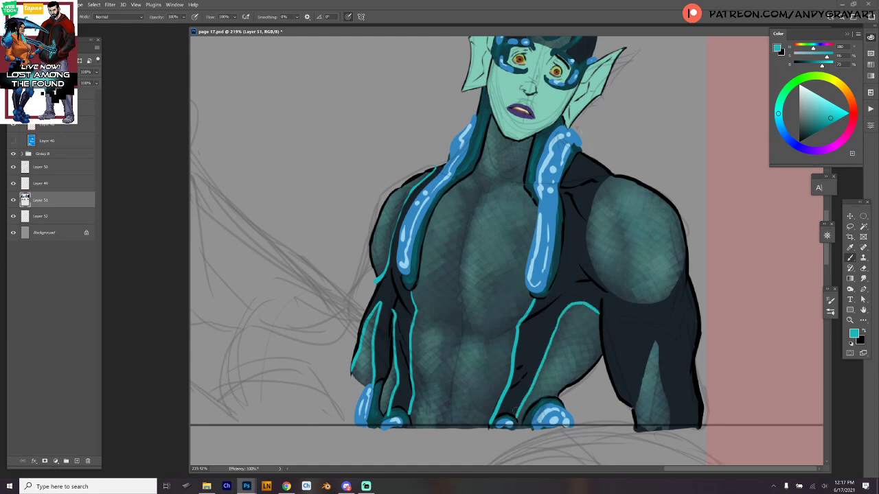
Step: Paint turquoise trim around the inner and lower edges of the larger shoulder's rounded panel
mouse_move(618, 175)
mouse_down()
mouse_move(584, 225)
mouse_move(598, 283)
mouse_move(617, 303)
mouse_move(642, 309)
mouse_move(669, 301)
mouse_up()
key(ctrl+z)
mouse_move(619, 174)
mouse_down()
mouse_move(587, 209)
mouse_move(589, 259)
mouse_move(618, 303)
mouse_move(672, 295)
mouse_move(685, 265)
mouse_move(680, 275)
mouse_up()
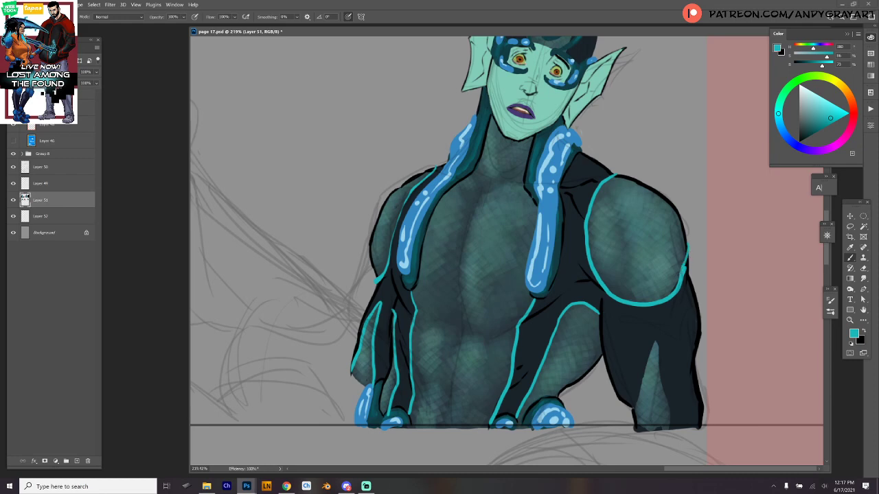
key(ctrl+z)
drag(687, 241, 673, 293)
drag(687, 240, 685, 268)
Step: Paint turquoise trim along both sides of the pointed panel on the larger forearm
drag(657, 341, 634, 404)
key(ctrl+z)
drag(657, 340, 632, 416)
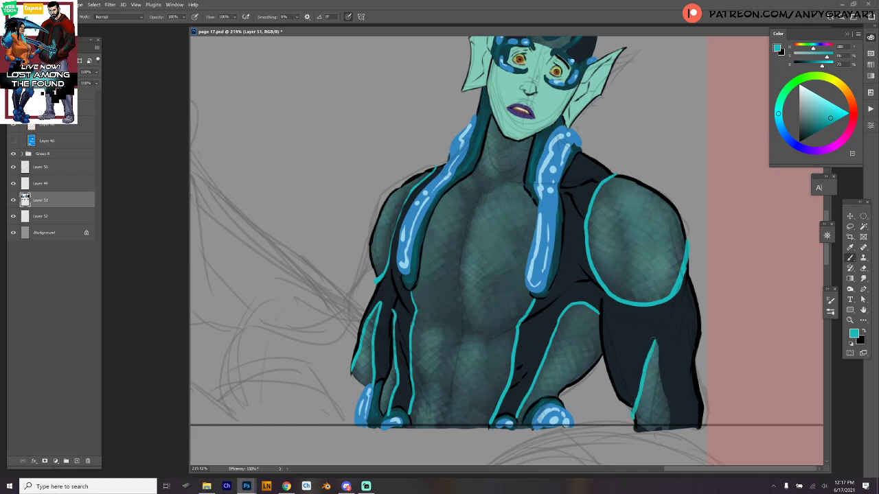
drag(656, 340, 670, 424)
Step: Switch to black and outline the helmet's mask around the eye on the smaller shoulder's side
scroll(547, 127, up, 4)
scroll(546, 127, up, 2)
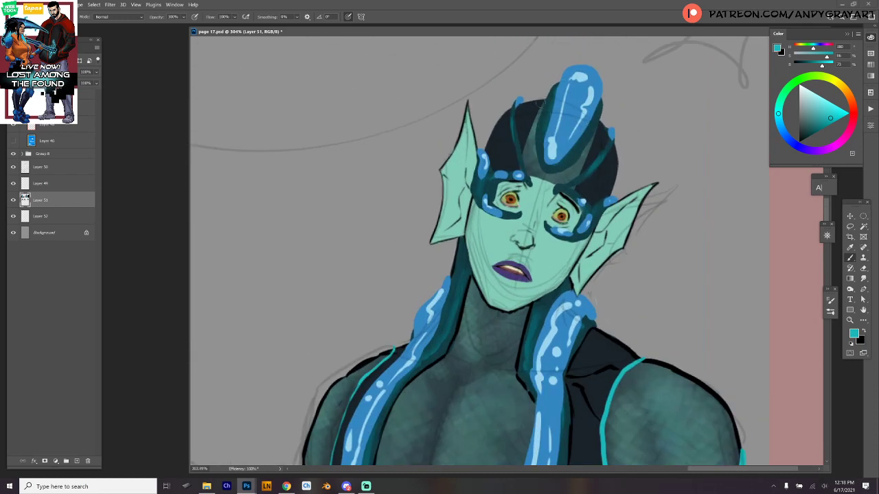
drag(547, 100, 523, 146)
key(ctrl+z)
key(x)
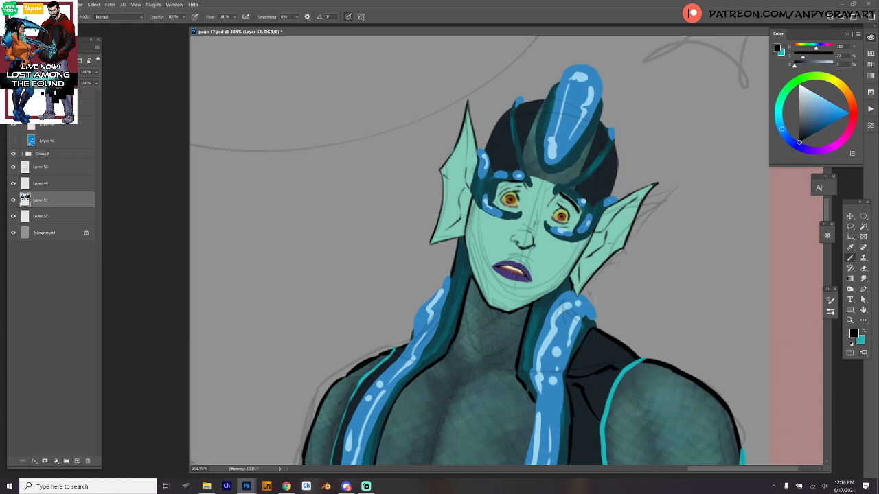
mouse_move(477, 159)
mouse_down()
mouse_move(470, 188)
mouse_move(479, 208)
mouse_move(503, 183)
mouse_move(494, 185)
mouse_up()
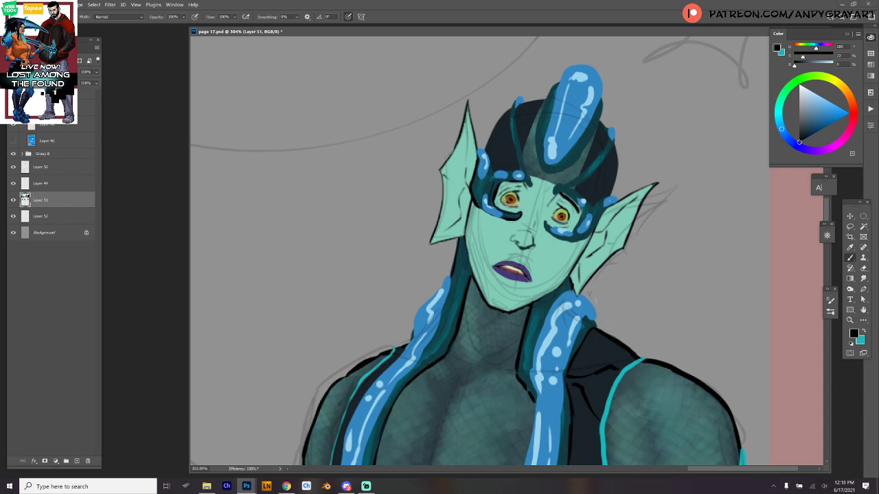
drag(526, 180, 535, 188)
Step: Outline in black the thin helmet ridge and the outer helmet edge on the smaller shoulder's side
drag(514, 110, 515, 145)
key(ctrl+z)
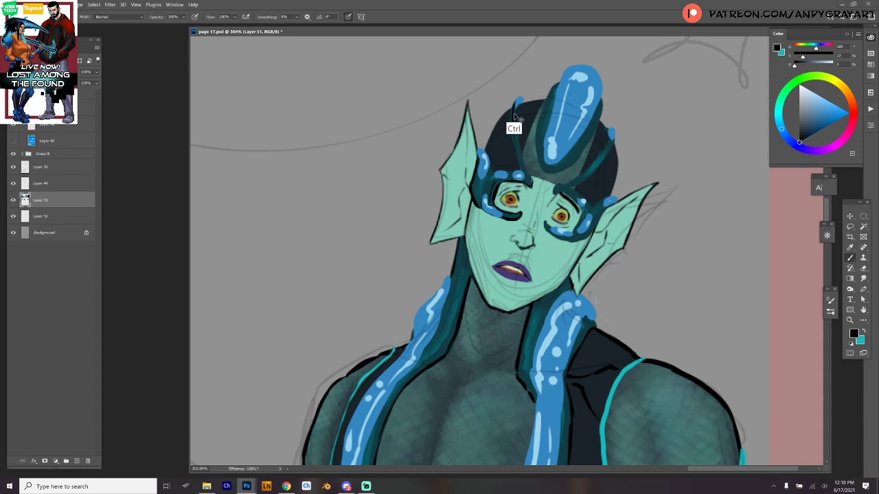
drag(513, 105, 510, 140)
key(ctrl+z)
drag(513, 101, 512, 151)
drag(515, 108, 524, 169)
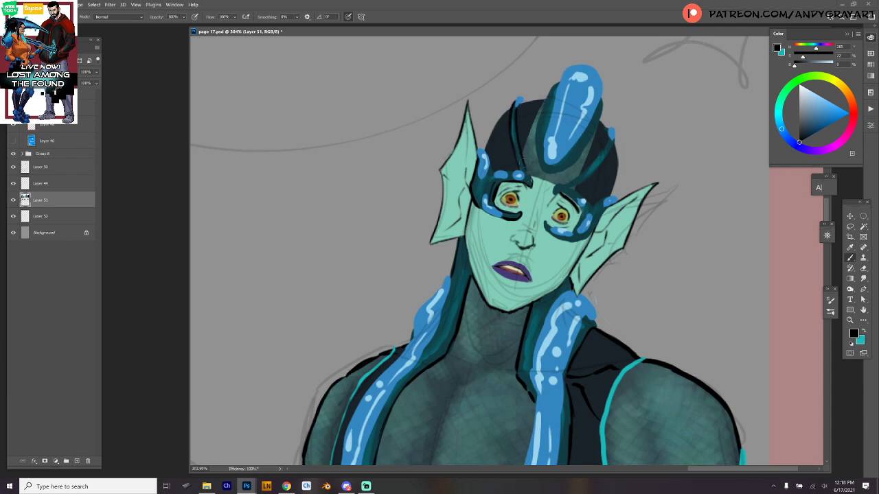
drag(515, 106, 485, 145)
Step: Paint black outlines along the helmet's upper edge and around the dark base of the large blue crest
mouse_move(522, 102)
mouse_down()
mouse_move(548, 92)
mouse_move(536, 163)
mouse_up()
mouse_move(537, 133)
mouse_down()
mouse_move(538, 173)
mouse_move(565, 171)
mouse_move(547, 195)
mouse_up()
drag(576, 162, 545, 173)
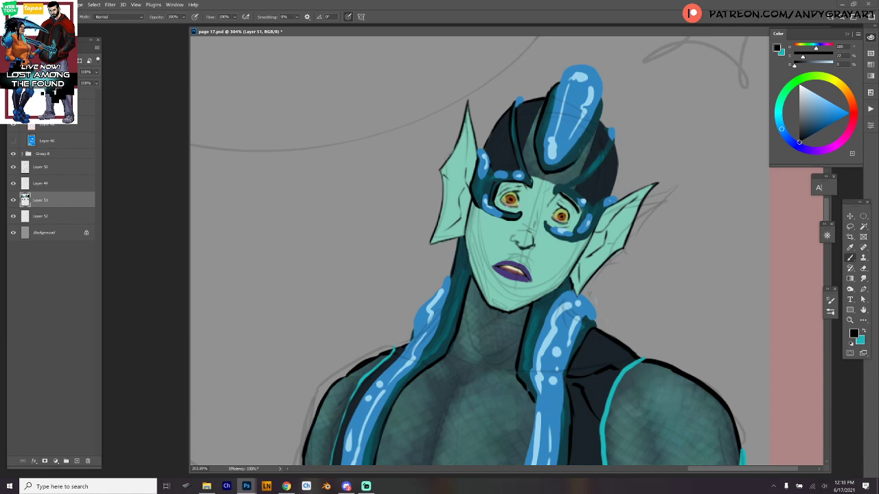
drag(584, 150, 576, 162)
drag(603, 97, 582, 151)
Step: Outline in black the helmet ridge, outer helmet edge and eye mask on the larger shoulder's side
drag(557, 184, 552, 197)
drag(588, 163, 575, 178)
drag(611, 144, 574, 191)
mouse_move(601, 115)
mouse_down()
mouse_move(605, 196)
mouse_move(585, 200)
mouse_move(567, 185)
mouse_move(553, 194)
mouse_up()
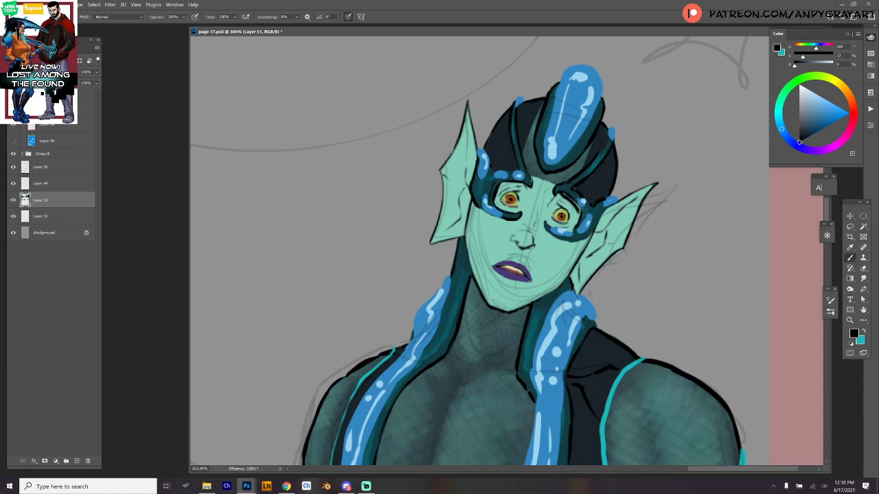
drag(554, 224, 546, 238)
Step: Switch to turquoise and paint trim along the helmet's central panel edge on the smaller shoulder's side of the crest
scroll(670, 247, down, 1)
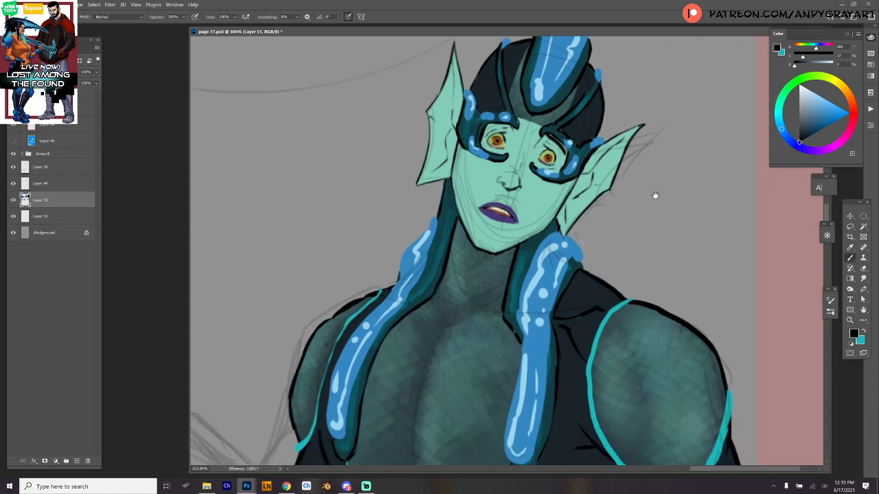
key(ctrl+plus)
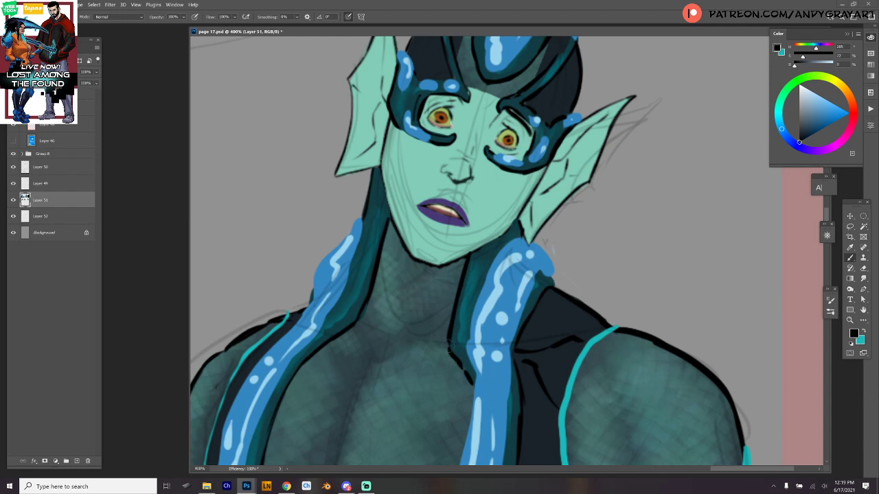
scroll(645, 226, down, 3)
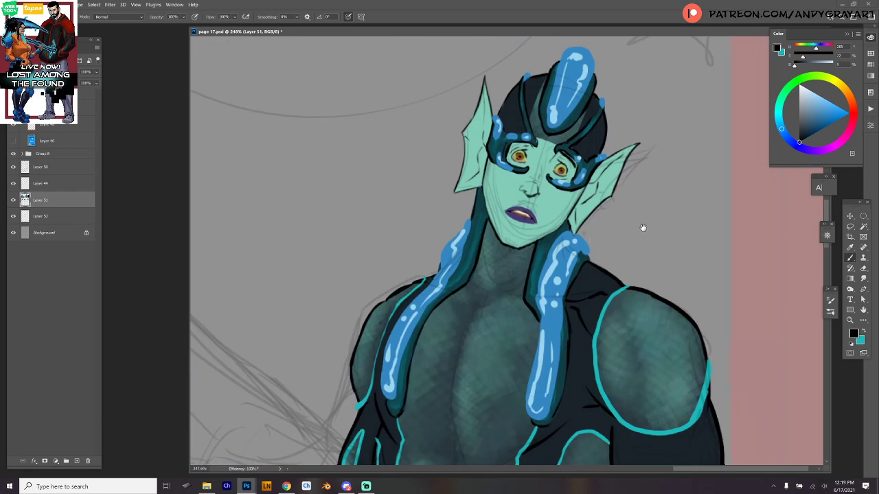
drag(643, 227, 604, 242)
key(x)
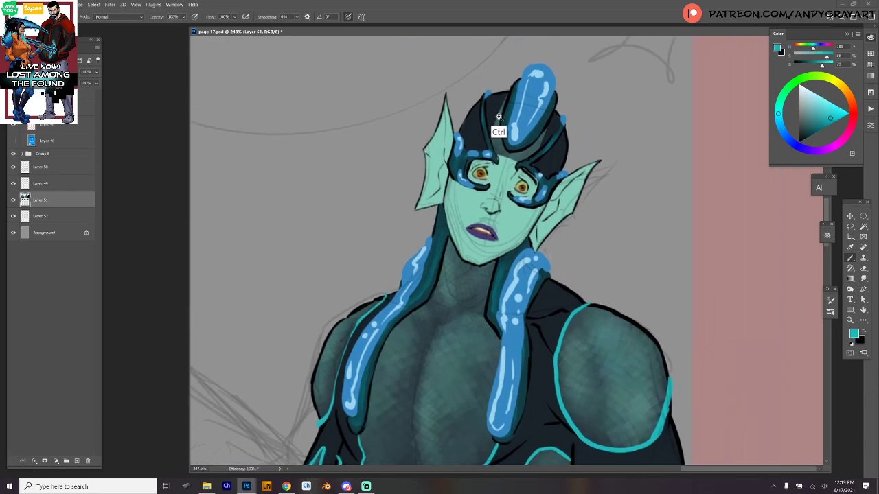
scroll(499, 120, up, 2)
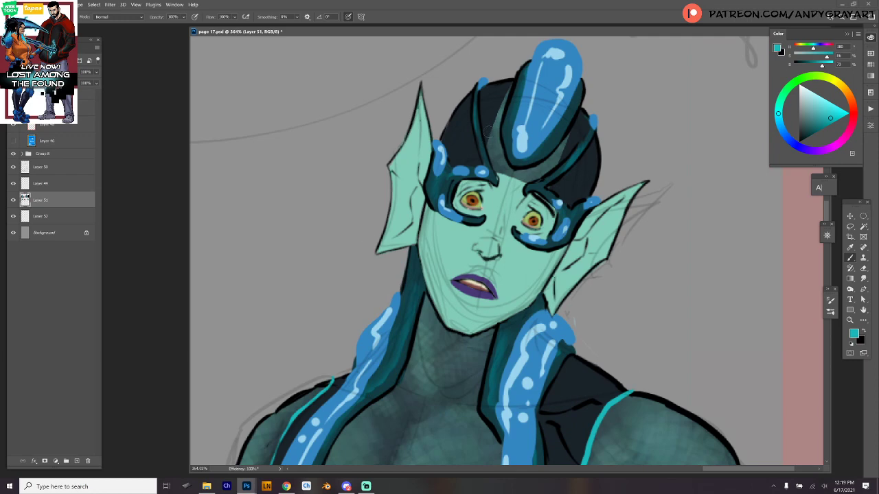
mouse_move(489, 132)
mouse_down()
mouse_move(513, 81)
mouse_move(490, 129)
mouse_up()
key(ctrl+z)
key(ctrl+z)
drag(513, 79, 480, 162)
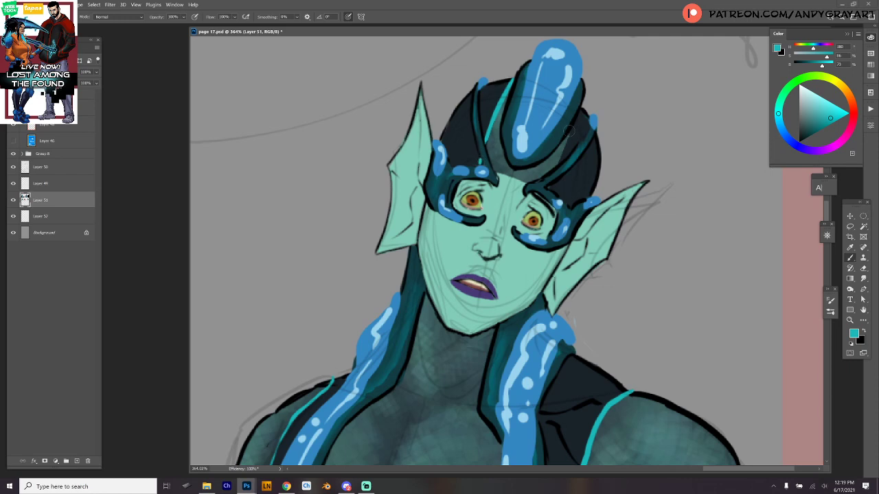
Step: Paint matching turquoise trim on the helmet panel edge across the crest, and resample turquoise as the painting colour
drag(573, 128, 556, 165)
key(ctrl+z)
drag(572, 128, 548, 191)
mouse_move(629, 227)
mouse_down()
mouse_move(613, 248)
mouse_move(631, 227)
mouse_up()
alt+click(575, 118)
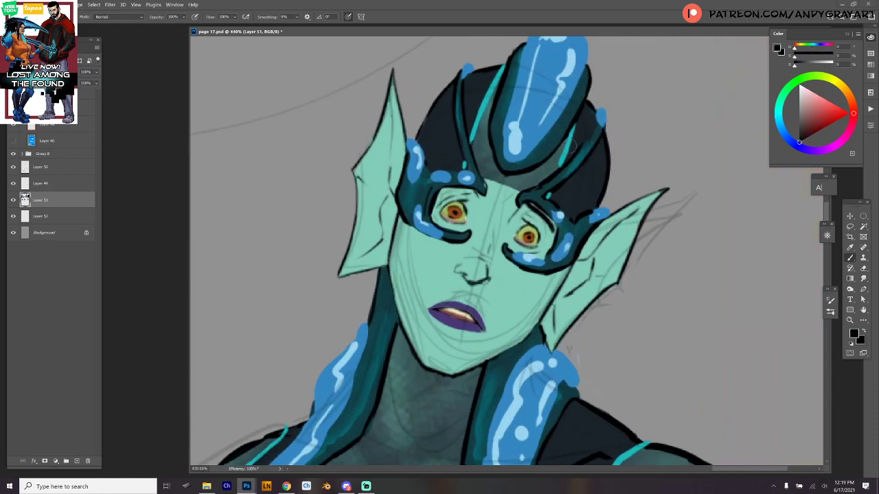
alt+click(488, 103)
drag(577, 176, 535, 177)
Step: Extend the turquoise trim at the upper end and outer edge of the worried figure's larger shoulder patch
drag(654, 402, 654, 263)
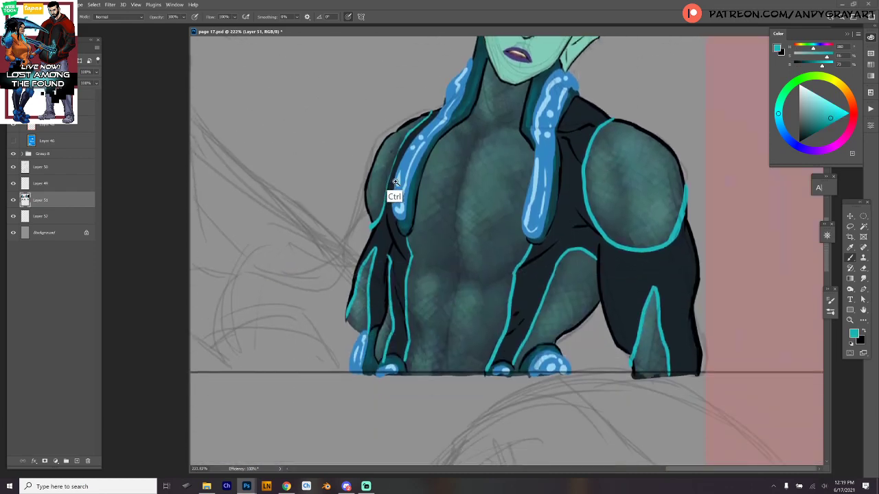
scroll(392, 190, up, 2)
mouse_move(392, 190)
mouse_down()
mouse_move(383, 247)
mouse_move(398, 172)
mouse_up()
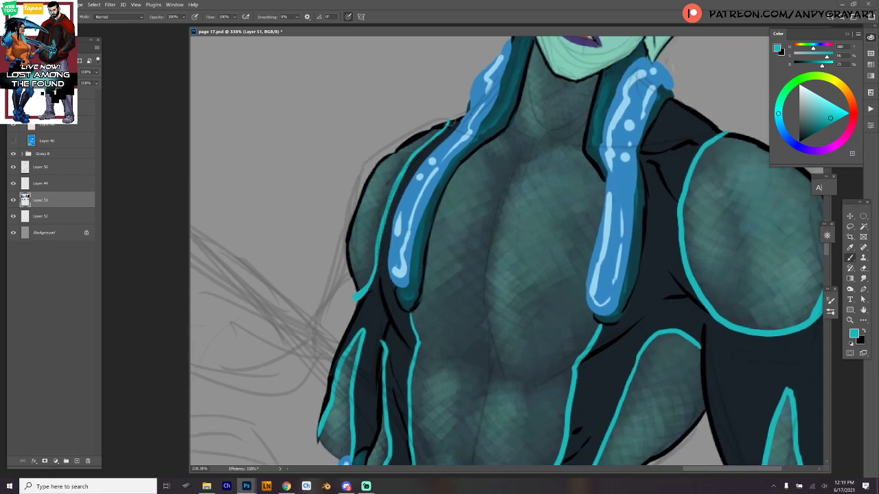
scroll(742, 249, down, 5)
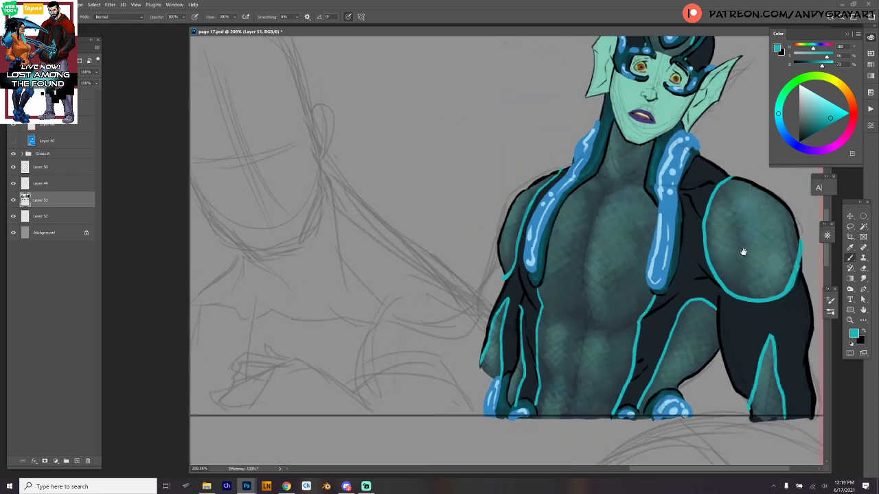
scroll(632, 192, up, 6)
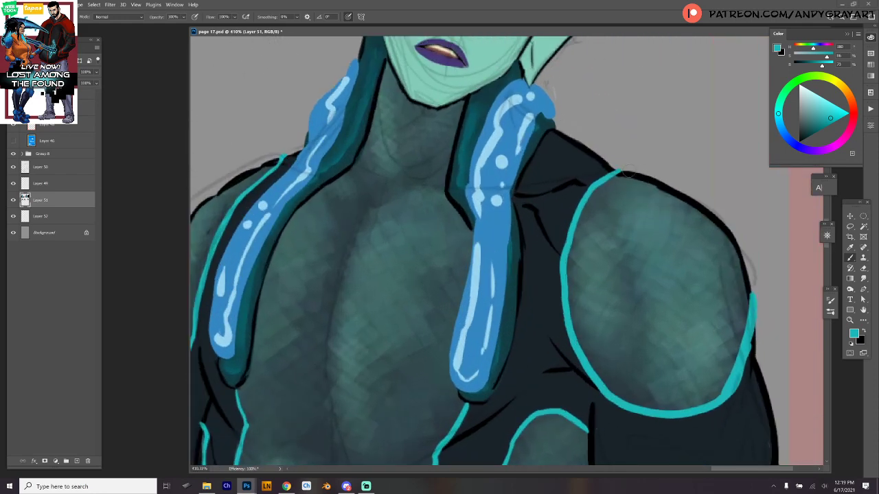
drag(632, 169, 601, 175)
drag(750, 346, 751, 284)
Step: Sample the dark suit colour and paint over the excess turquoise to thin the trim on the shoulder patch's lower outer edge
alt+click(700, 431)
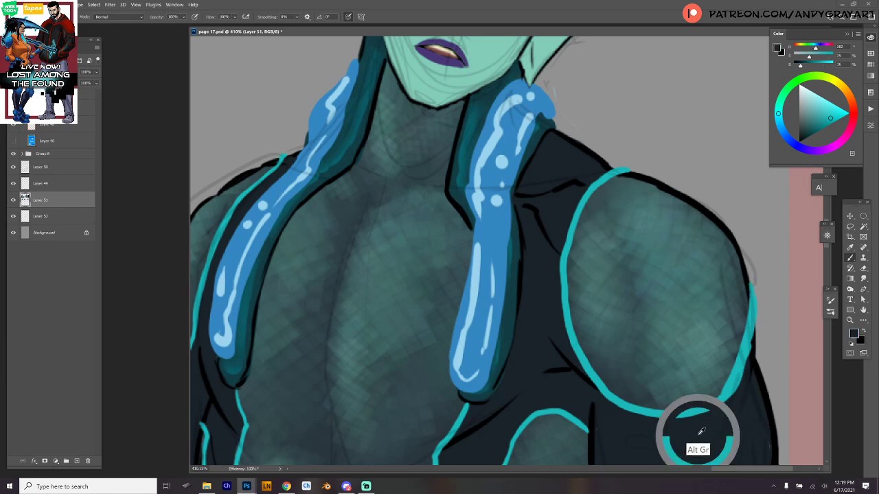
drag(716, 407, 747, 361)
key(ctrl+z)
mouse_move(725, 396)
mouse_down()
mouse_move(748, 355)
mouse_move(739, 376)
mouse_up()
key(ctrl+z)
key(ctrl+z)
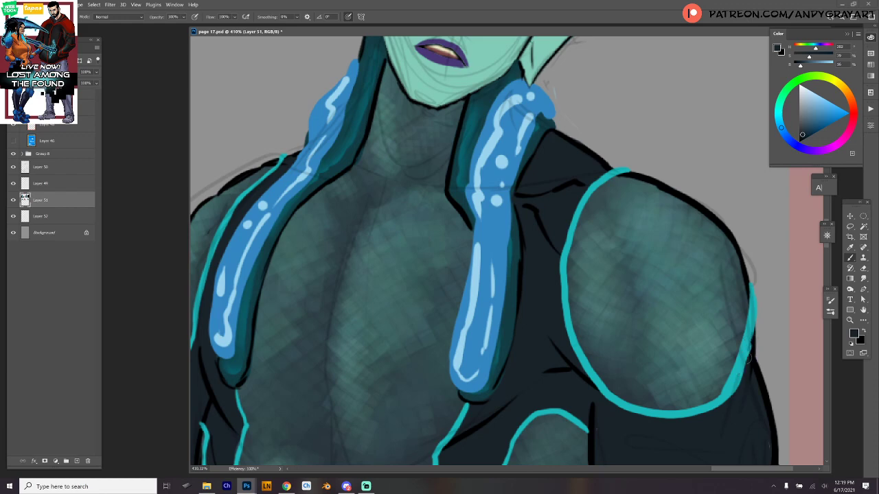
key(ctrl+z)
drag(753, 342, 743, 374)
key(ctrl+z)
drag(753, 339, 711, 418)
drag(736, 385, 712, 413)
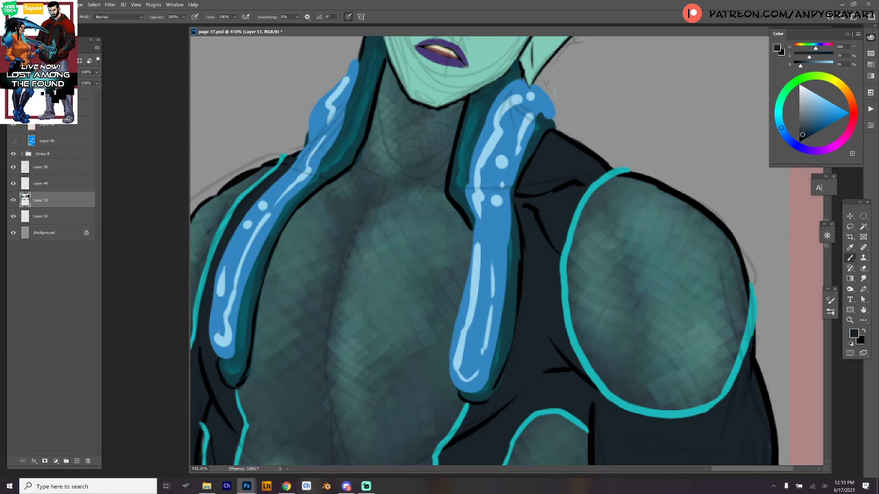
Step: Try to save page 17.psd under its existing name and location
scroll(752, 310, down, 6)
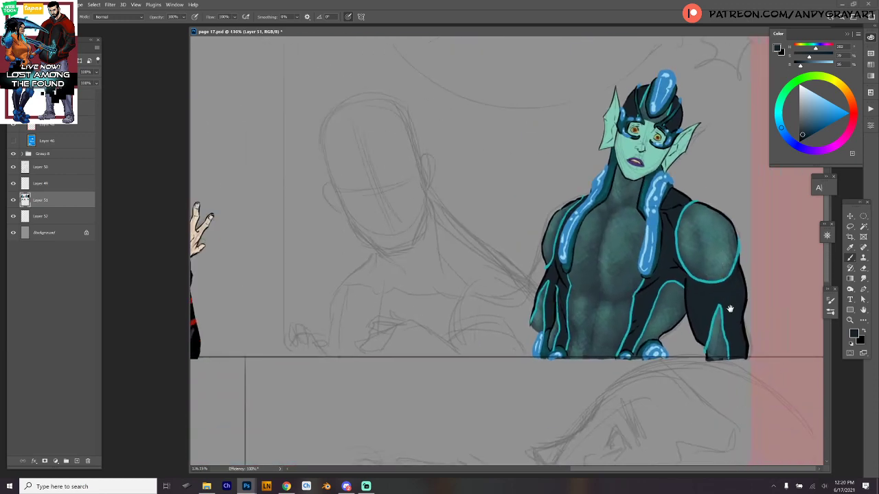
scroll(730, 310, up, 3)
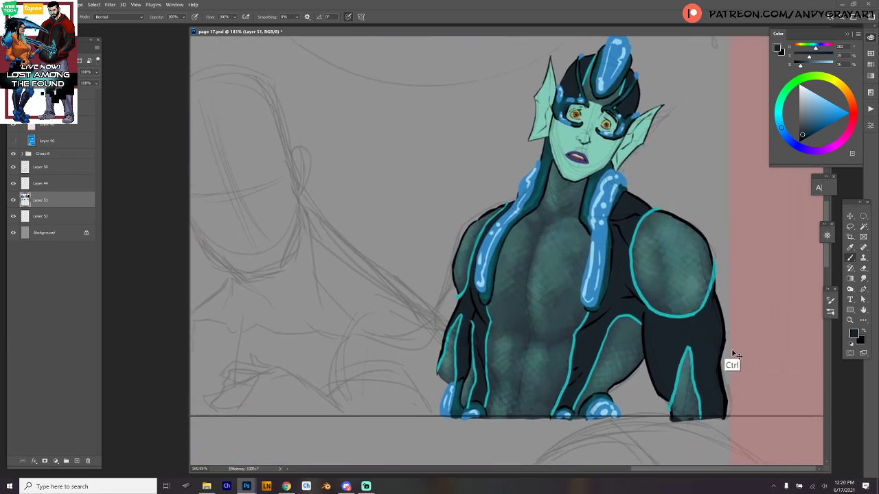
key(ctrl+s)
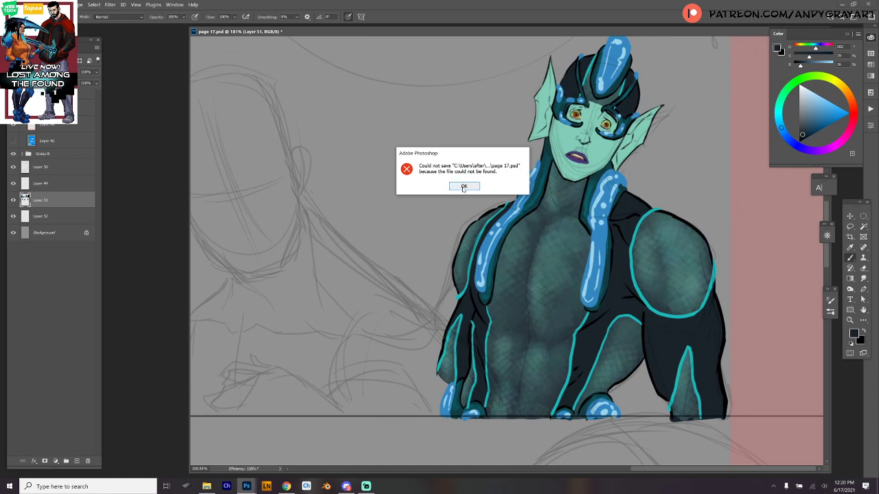
click(465, 187)
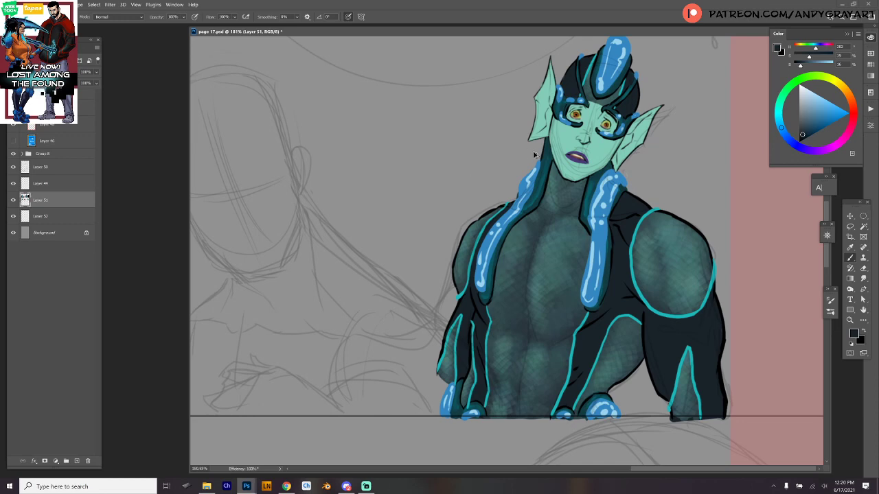
key(ctrl+s)
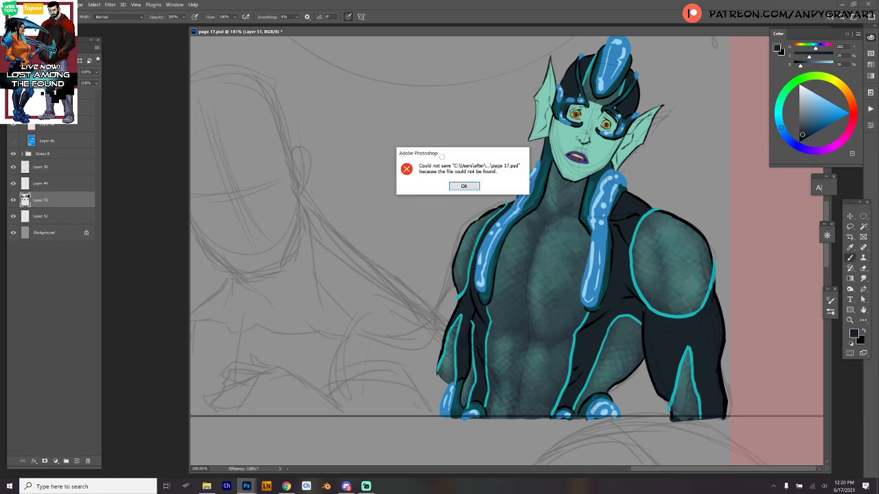
key(Return)
Step: Save the page with its layers as a Photoshop file using Save As
key(ctrl+shift+s)
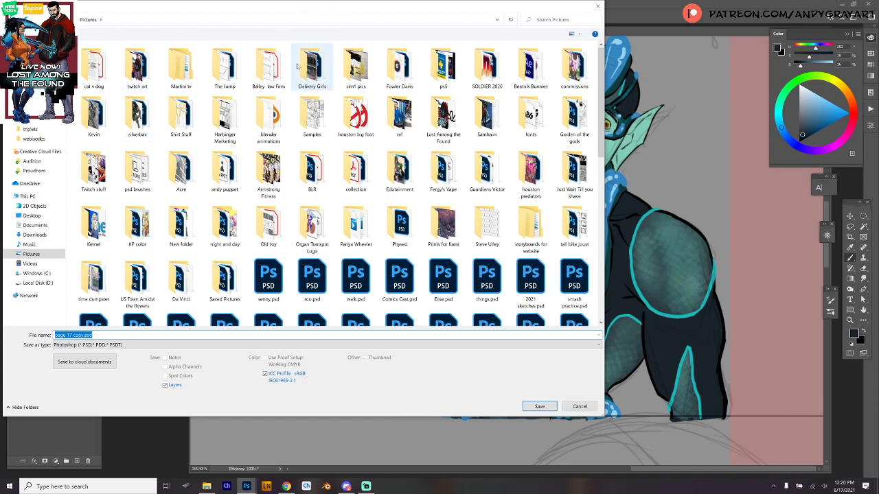
drag(275, 13, 1, 8)
key(Return)
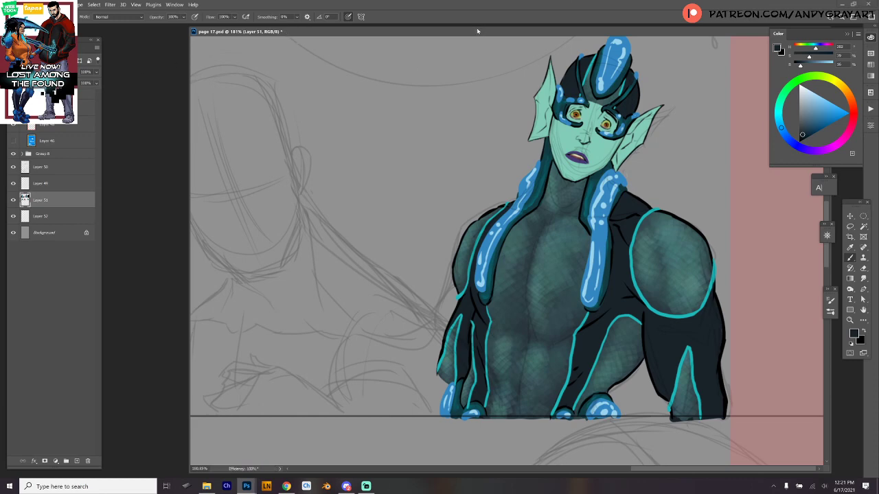
Step: Try to close page 17.psd while saving its changes
drag(477, 31, 272, 48)
click(617, 47)
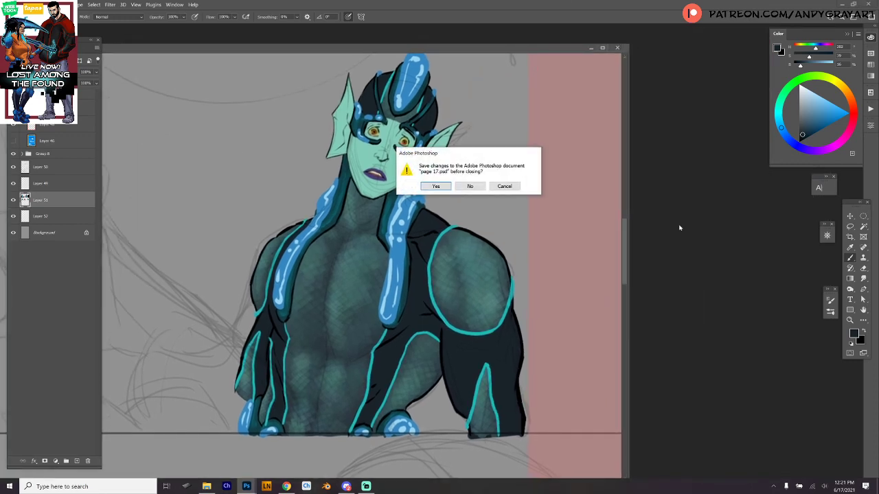
click(436, 186)
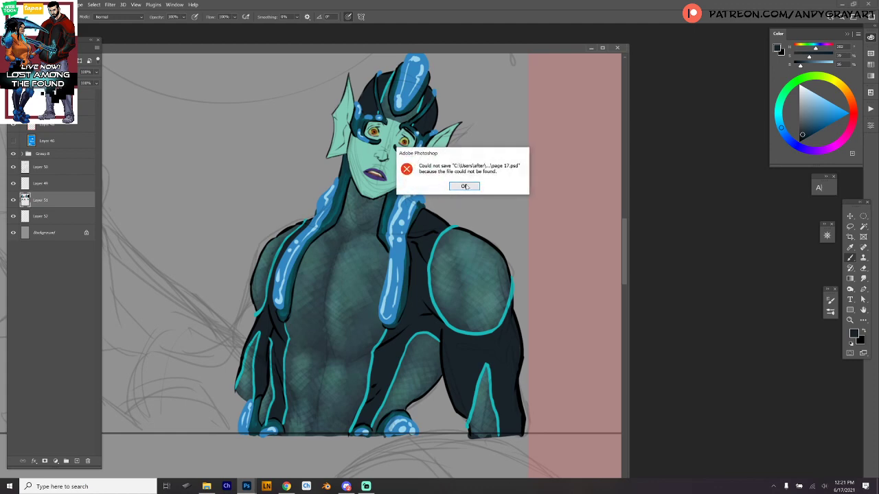
click(464, 186)
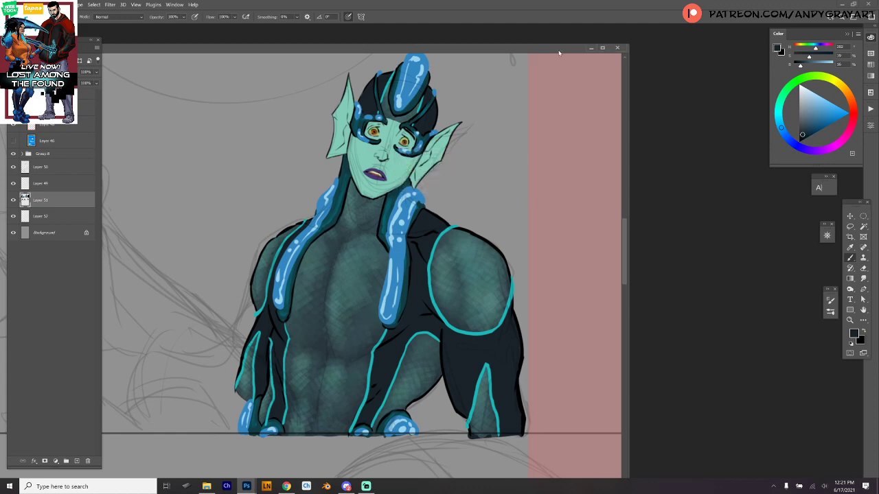
drag(501, 49, 583, 33)
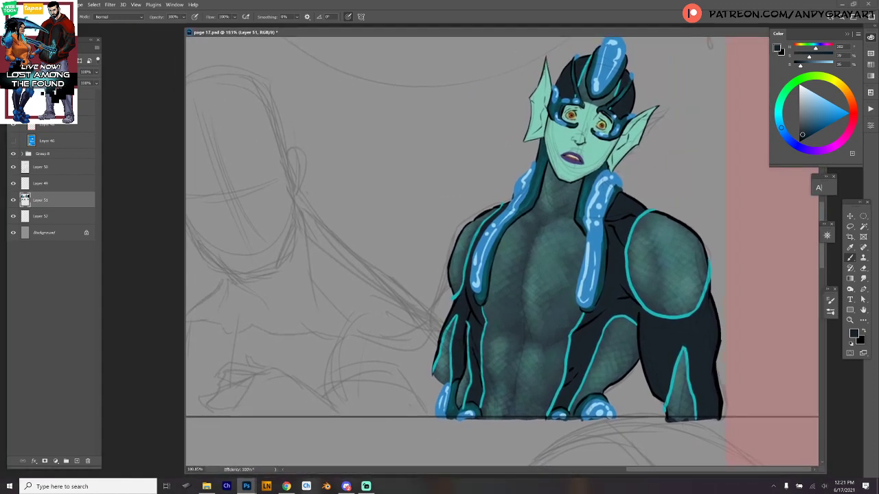
Step: Open the saved page 17.psd from File Explorer and close the old document without saving its changes
click(206, 486)
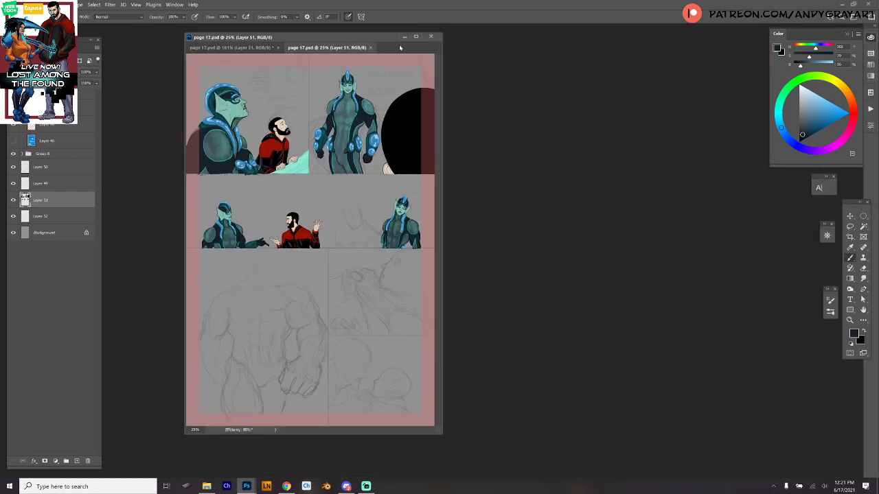
click(242, 49)
click(278, 48)
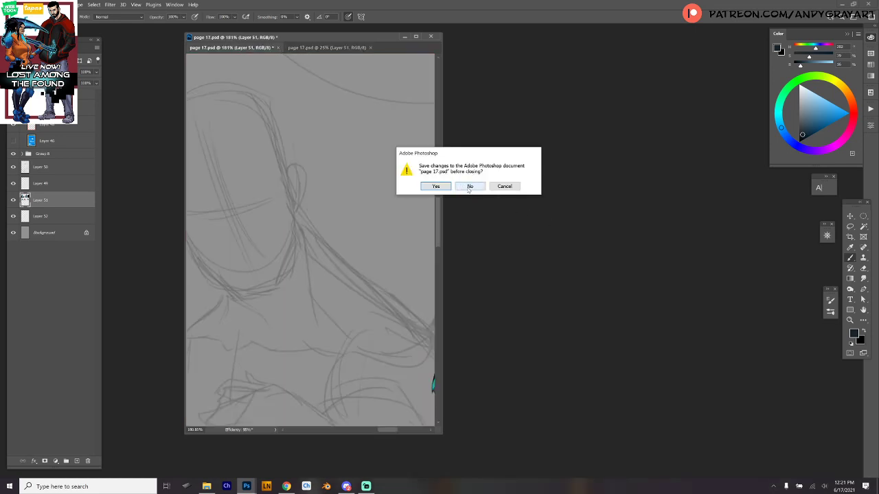
click(470, 187)
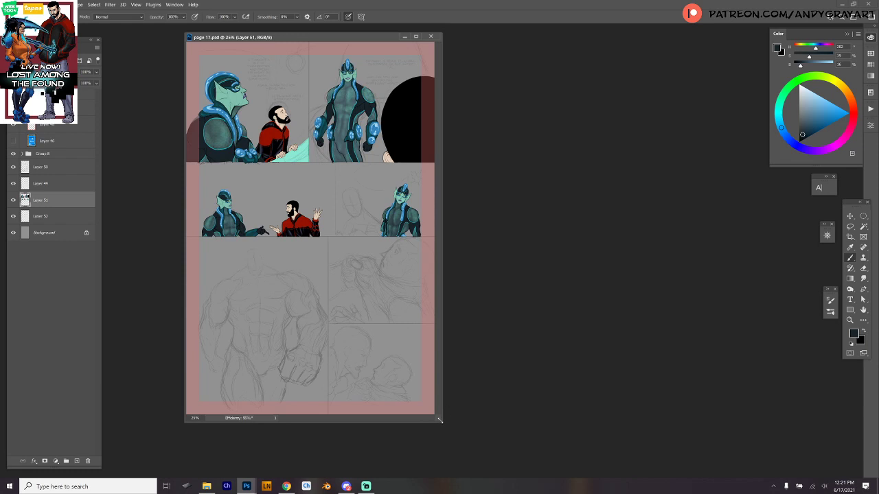
Step: Enlarge the reopened page's document window and inspect the middle row of panels
drag(440, 420, 848, 475)
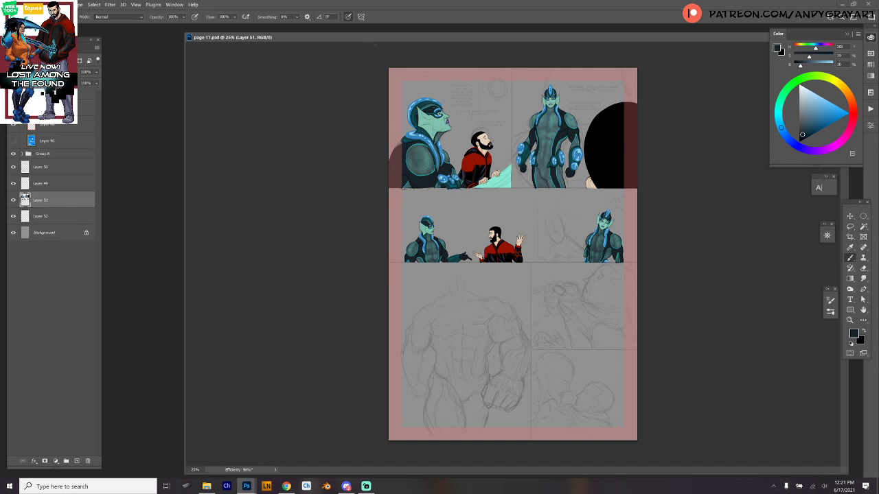
drag(502, 204, 508, 213)
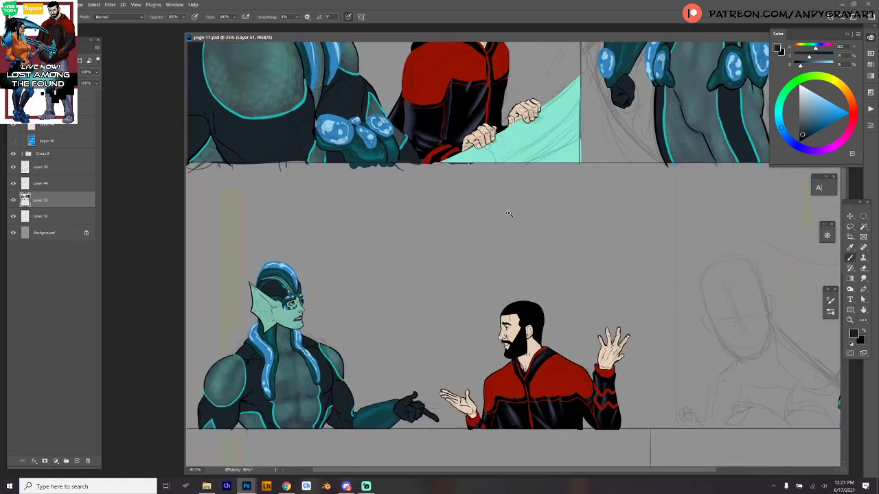
scroll(667, 298, right, 5)
scroll(581, 293, down, 2)
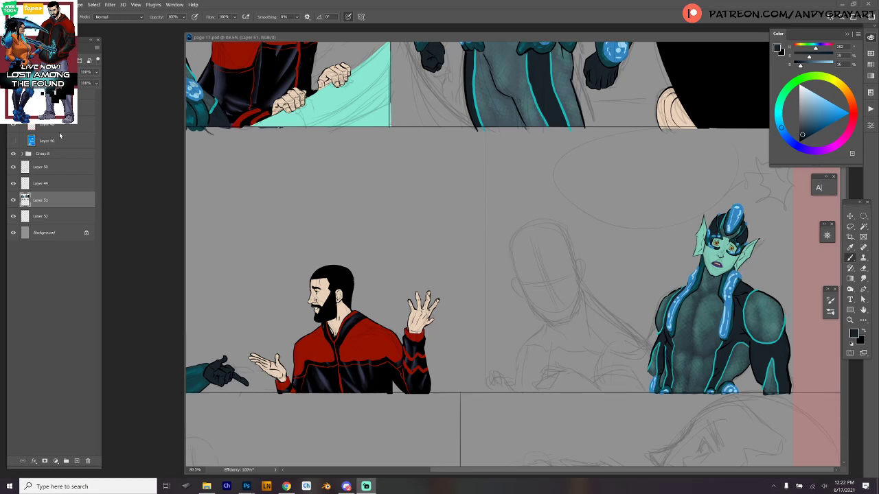
click(291, 15)
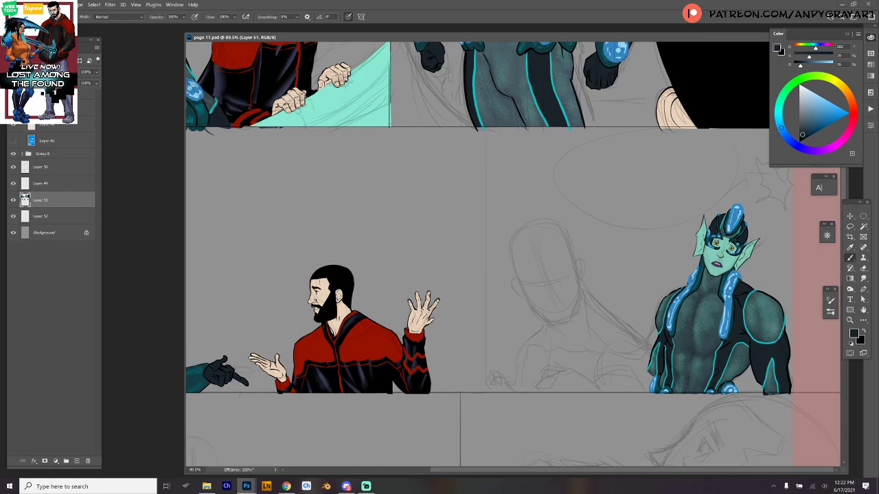
key(alt+Tab)
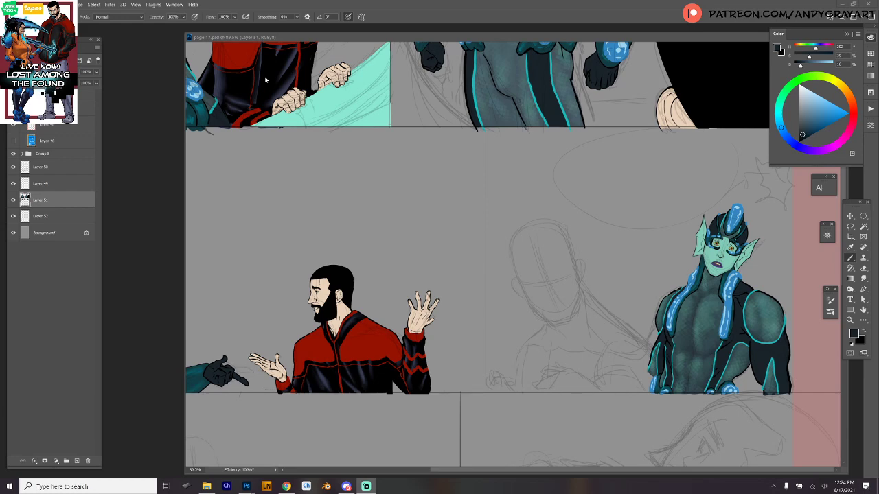
Step: Add a new layer directly above Layer 51 for colouring the sketched figure beside the worried character
scroll(521, 258, up, 4)
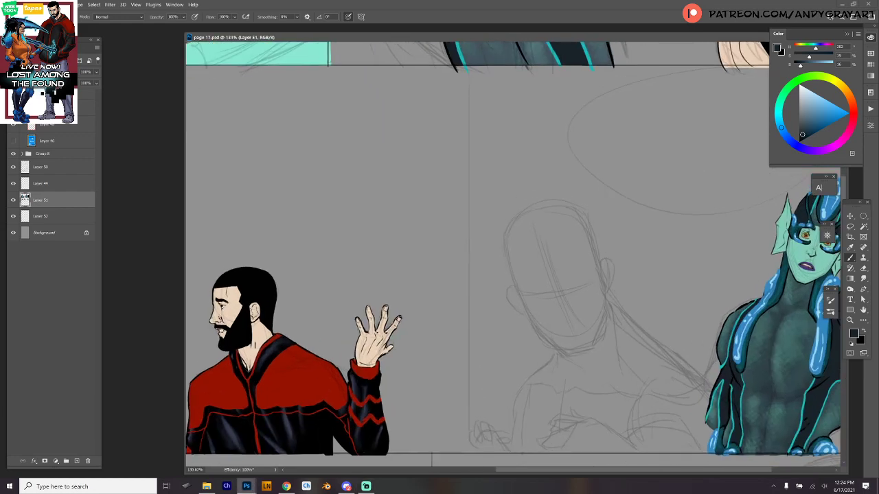
drag(521, 258, 375, 195)
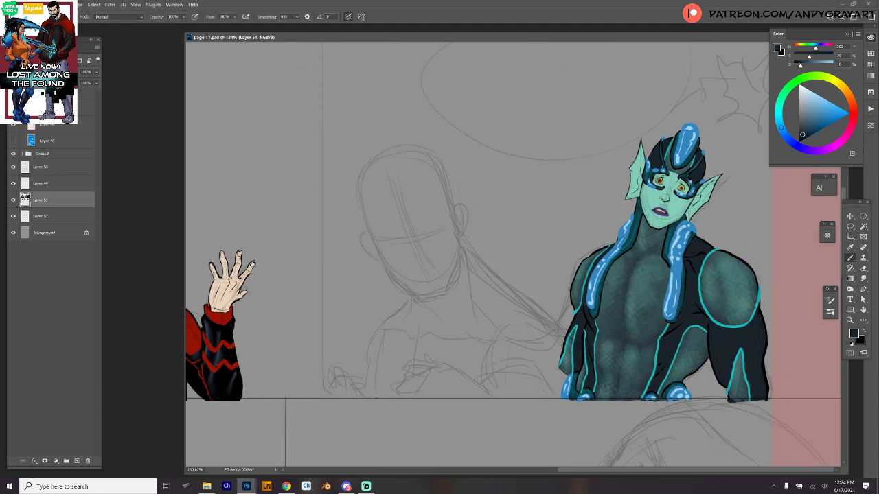
click(76, 460)
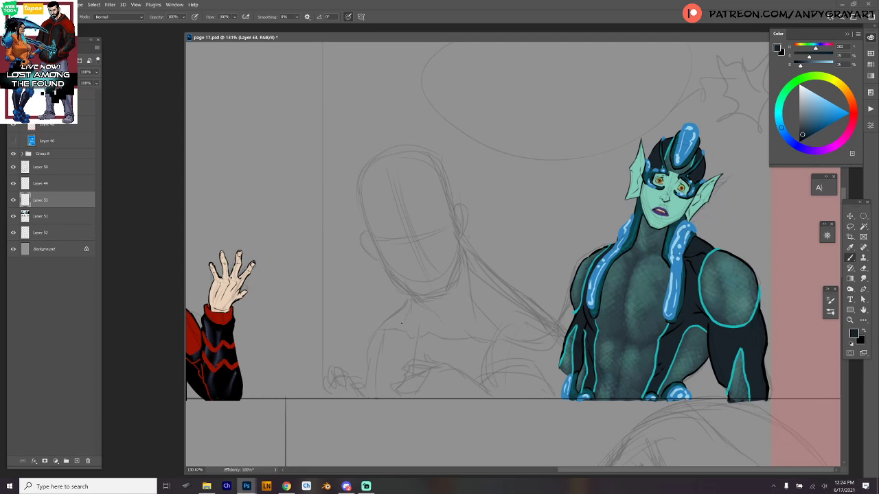
Step: Sample the skin tone from the bearded man's raised hand and adjust the hard round brush size
drag(405, 343, 505, 278)
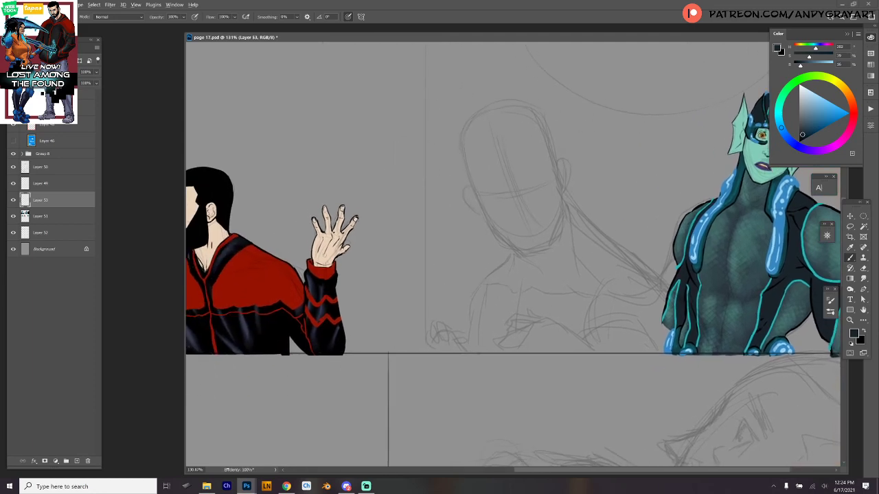
alt+click(329, 249)
key(ctrl+plus)
drag(652, 241, 575, 328)
right_click(575, 328)
click(446, 171)
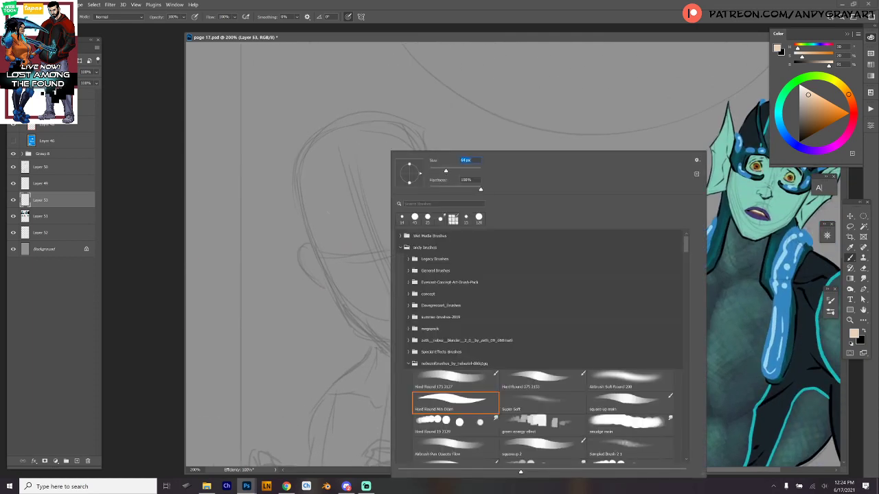
key(Return)
Step: Outline the left side of the sketched figure's face and the jaw with skin-toned brush strokes
drag(318, 143, 323, 261)
key(ctrl+z)
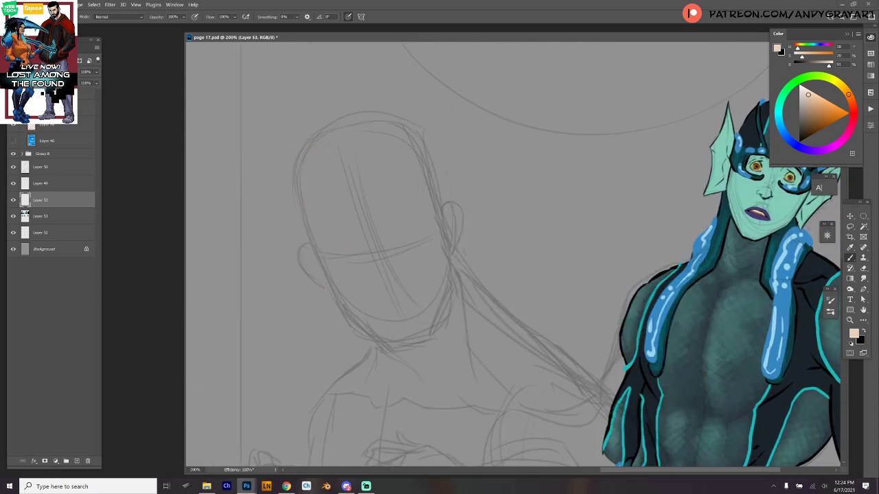
drag(313, 143, 307, 230)
mouse_move(311, 145)
mouse_down()
mouse_move(311, 226)
mouse_move(301, 195)
mouse_move(323, 263)
mouse_up()
drag(311, 225, 337, 293)
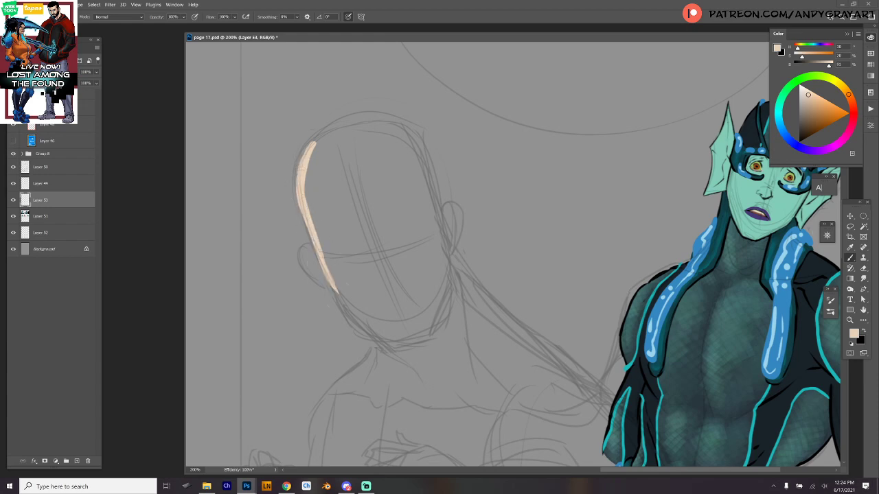
mouse_move(317, 251)
mouse_down()
mouse_move(350, 316)
mouse_move(395, 346)
mouse_move(437, 334)
mouse_move(444, 292)
mouse_up()
drag(440, 332, 446, 283)
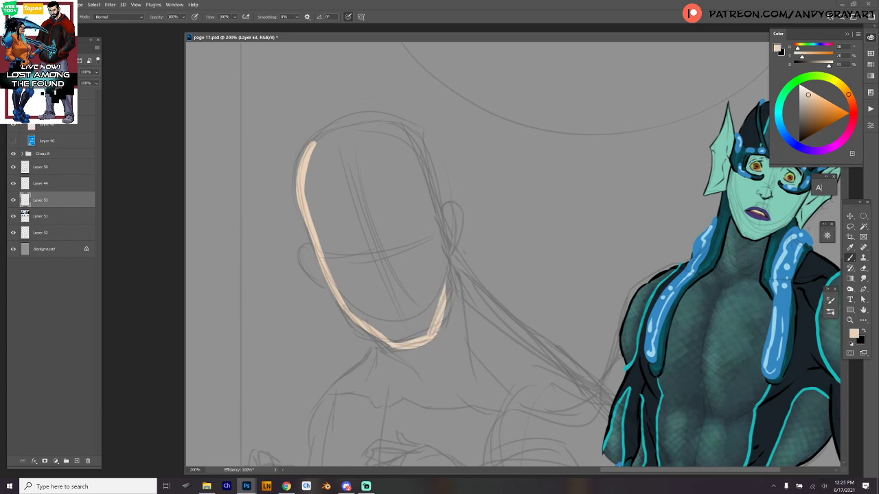
Step: Start the front of the neck below the chin and paint the right edge of the head down past the jaw in skin tone
drag(366, 332, 421, 383)
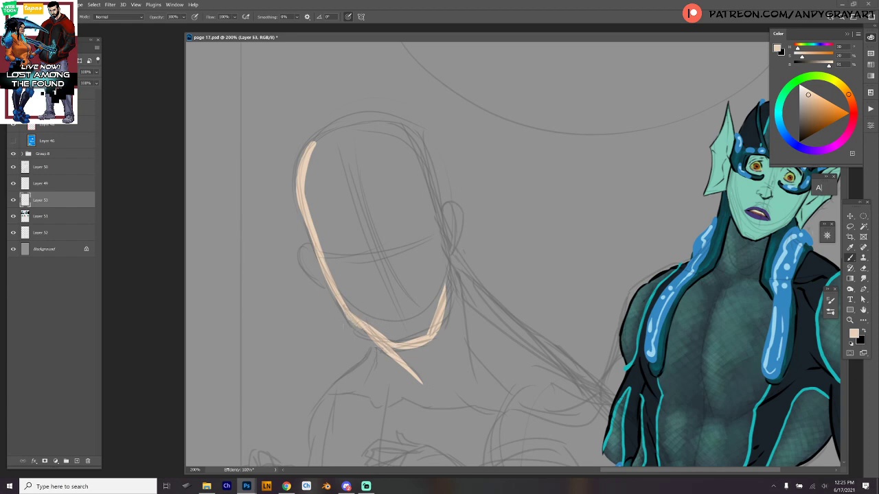
mouse_move(365, 332)
mouse_down()
mouse_move(408, 381)
mouse_move(390, 397)
mouse_up()
drag(413, 137, 450, 268)
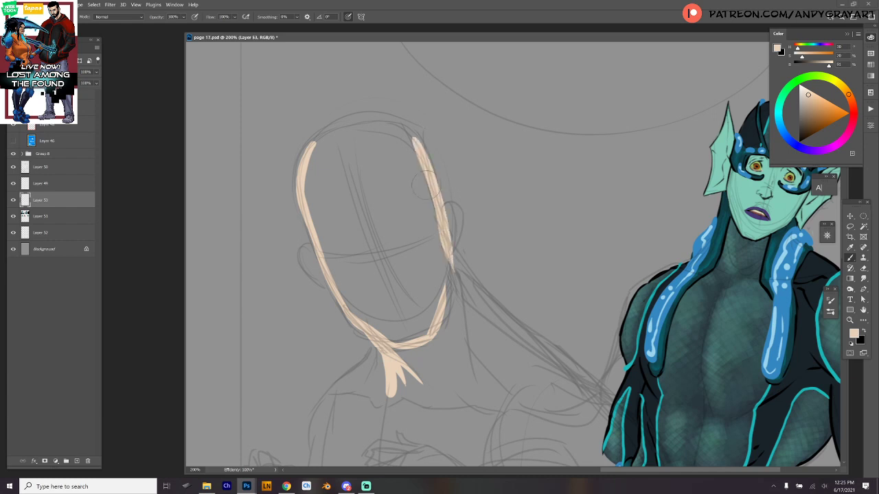
key(ctrl+z)
drag(407, 132, 443, 240)
drag(416, 141, 446, 247)
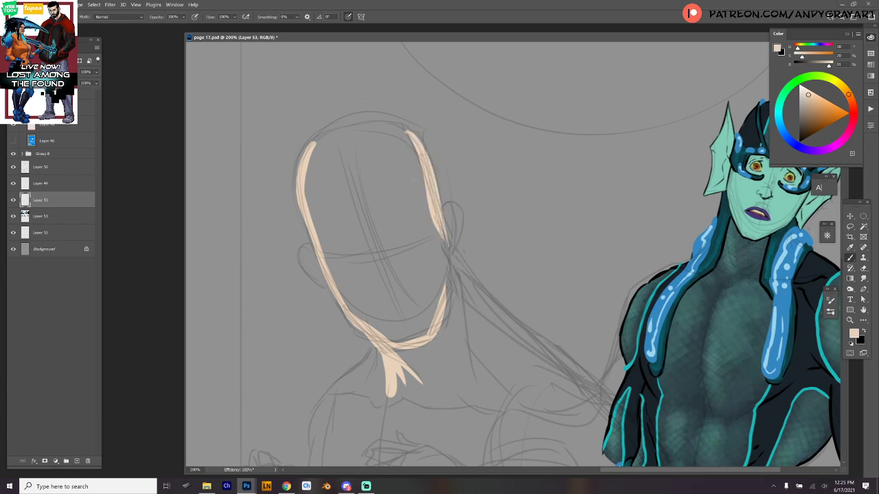
drag(423, 175, 451, 281)
drag(438, 234, 452, 326)
drag(451, 260, 455, 337)
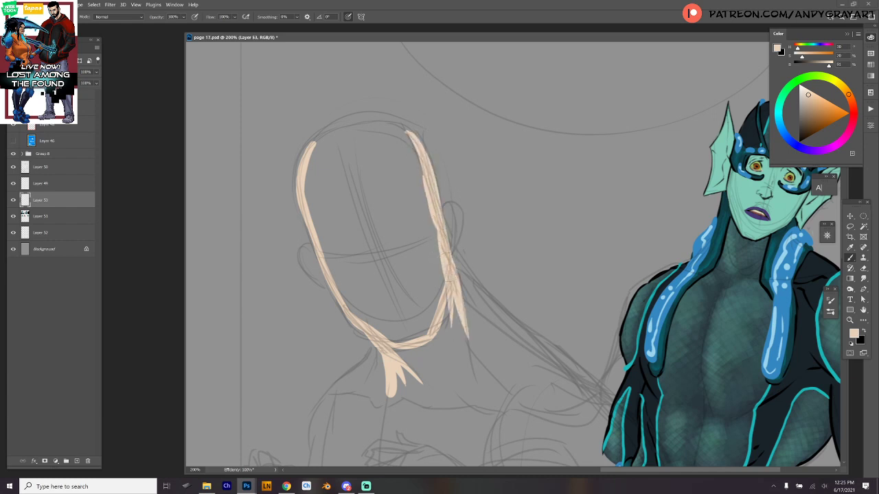
Step: Outline the right side of the neck and close its rounded base with skin-toned strokes
mouse_move(456, 298)
mouse_down()
mouse_move(481, 366)
mouse_move(501, 339)
mouse_up()
key(ctrl+z)
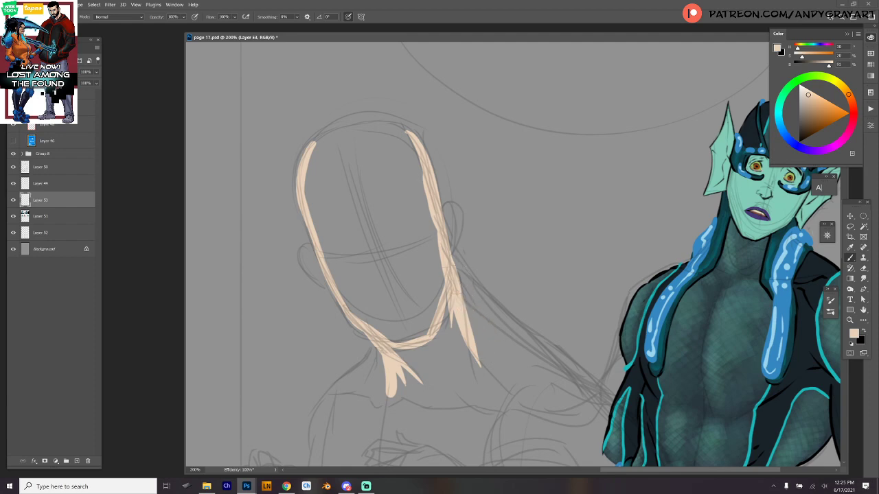
mouse_move(452, 256)
mouse_down()
mouse_move(485, 328)
mouse_move(506, 349)
mouse_up()
mouse_move(471, 295)
mouse_down()
mouse_move(506, 336)
mouse_move(392, 403)
mouse_move(410, 401)
mouse_up()
drag(392, 348, 404, 383)
mouse_move(386, 353)
mouse_down()
mouse_move(397, 368)
mouse_move(376, 361)
mouse_move(391, 378)
mouse_move(374, 402)
mouse_move(398, 412)
mouse_up()
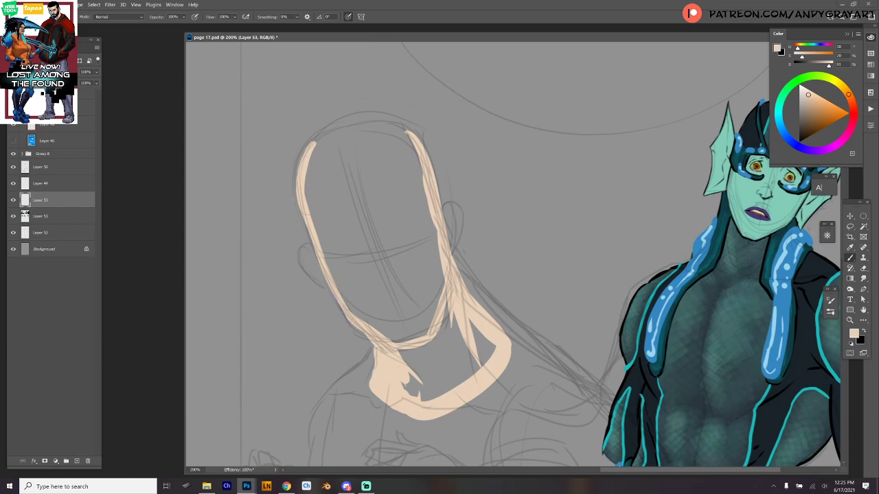
Step: Adjust the brush size and smooth the left edge of the jaw and neck with the skin tone
right_click(334, 295)
key(Return)
drag(296, 180, 313, 253)
key(ctrl+z)
key(ctrl+shift+z)
key(ctrl+shift+z)
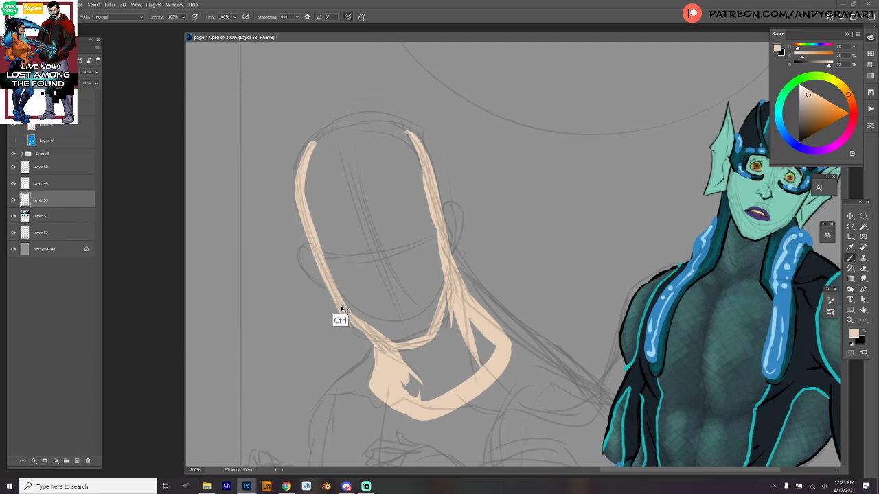
mouse_move(339, 309)
mouse_down()
mouse_move(372, 348)
mouse_move(368, 389)
mouse_move(407, 415)
mouse_up()
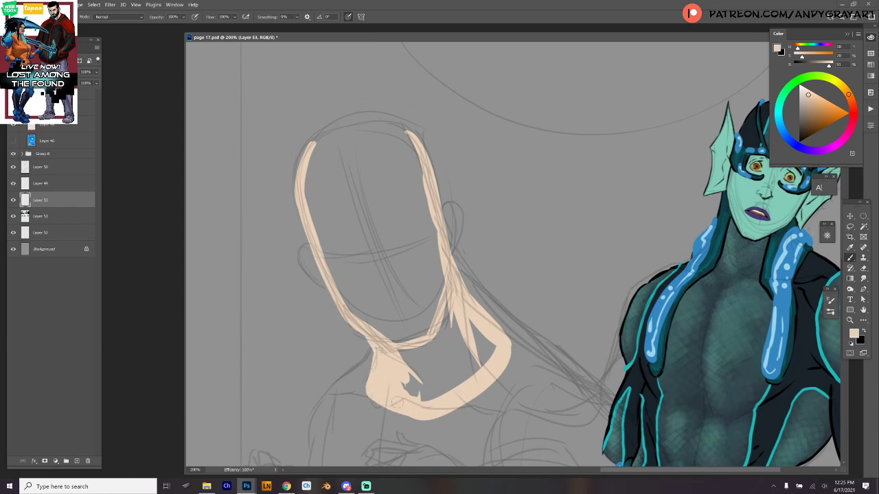
Step: Paint both ears of the sketched figure in the skin tone
mouse_move(310, 245)
mouse_down()
mouse_move(300, 266)
mouse_move(326, 287)
mouse_up()
mouse_move(443, 214)
mouse_down()
mouse_move(458, 207)
mouse_move(460, 223)
mouse_move(443, 255)
mouse_move(455, 254)
mouse_move(451, 208)
mouse_move(454, 233)
mouse_up()
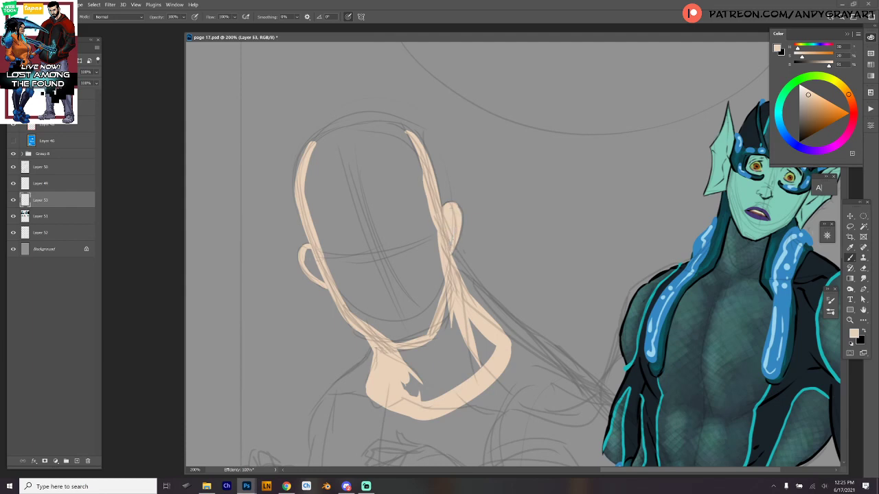
mouse_move(306, 250)
mouse_down()
mouse_move(323, 282)
mouse_move(311, 257)
mouse_up()
Step: Close the head outline by painting the curved top of the skull in skin tone and smoothing its corners
mouse_move(314, 161)
mouse_down()
mouse_move(413, 132)
mouse_move(379, 131)
mouse_move(304, 157)
mouse_up()
key(ctrl+z)
drag(412, 132, 306, 160)
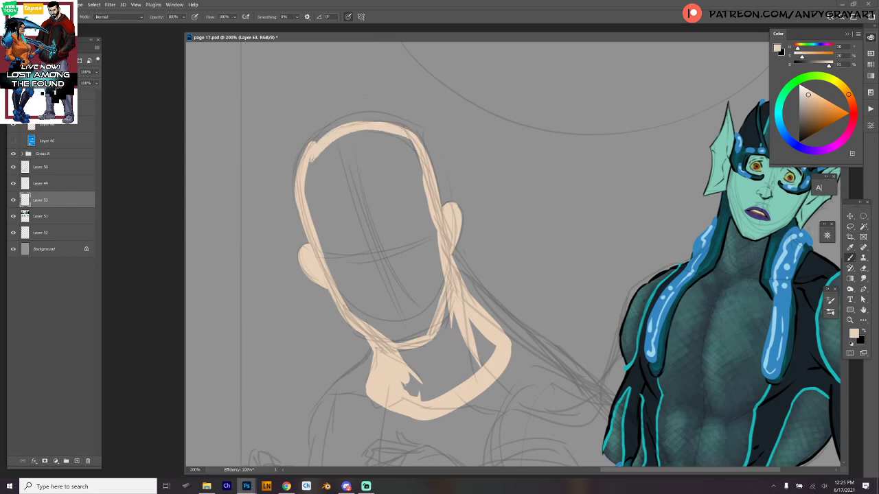
mouse_move(332, 129)
mouse_down()
mouse_move(304, 151)
mouse_move(299, 184)
mouse_up()
key(ctrl+z)
mouse_move(374, 118)
mouse_down()
mouse_move(328, 127)
mouse_move(374, 121)
mouse_move(352, 124)
mouse_up()
mouse_move(415, 133)
mouse_down()
mouse_move(400, 129)
mouse_move(409, 128)
mouse_up()
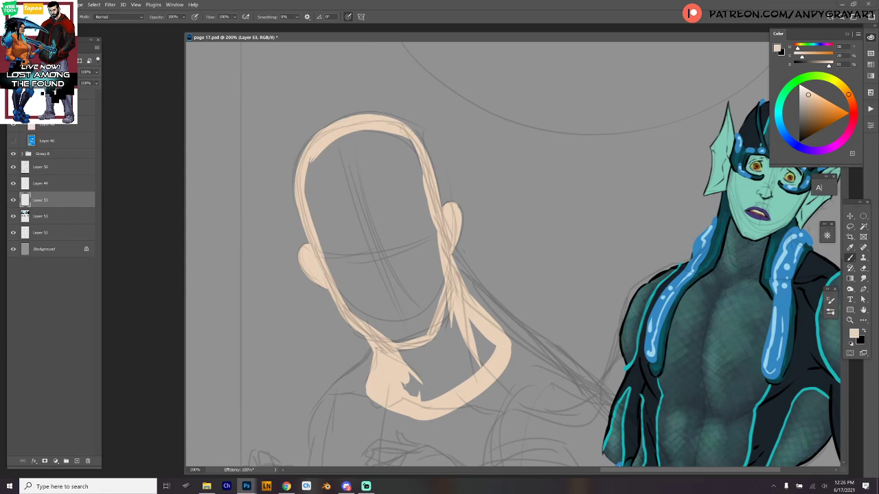
mouse_move(320, 130)
mouse_down()
mouse_move(301, 159)
mouse_move(319, 133)
mouse_up()
Step: Select the outlined head and neck shape with the Magic Wand, inverting the outside selection, and fill it with skin tone
key(w)
click(495, 253)
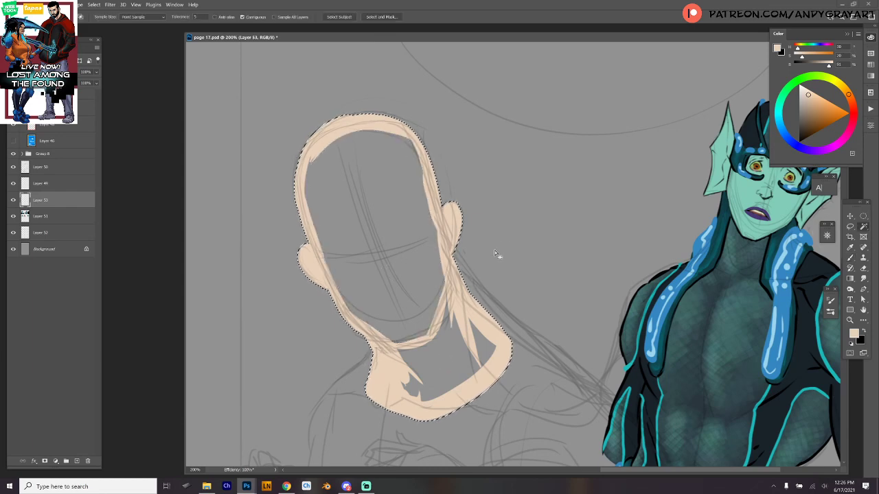
key(ctrl+shift+i)
key(alt+BackSpace)
key(ctrl+d)
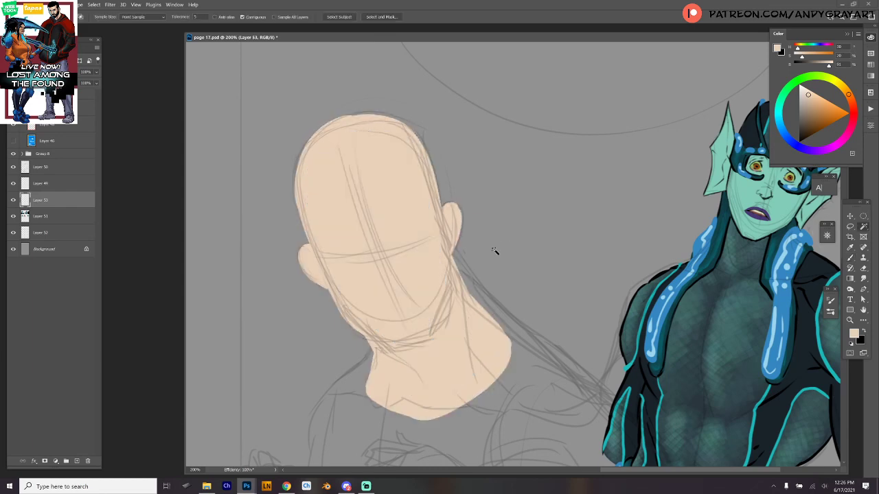
Step: Sample the dark slate-blue highlight colour from the black-and-red jacket in the panel with the gripping hands
key(b)
scroll(529, 256, down, 3)
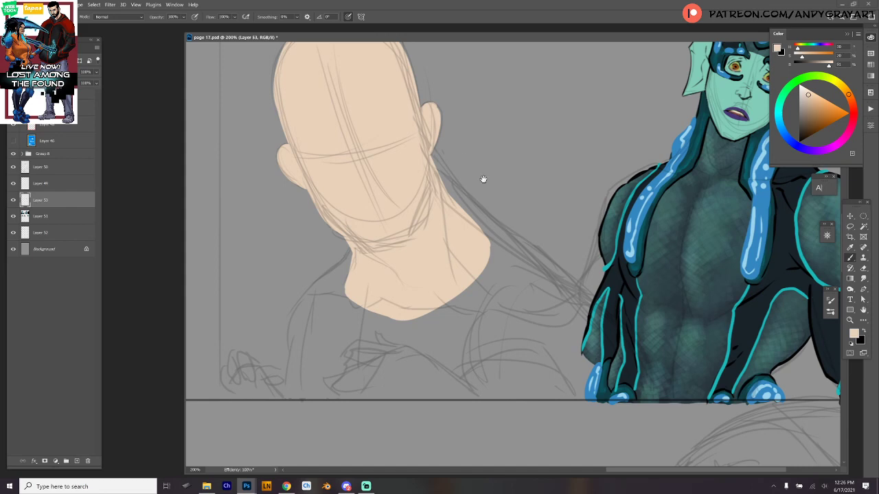
drag(484, 180, 520, 192)
drag(345, 319, 523, 274)
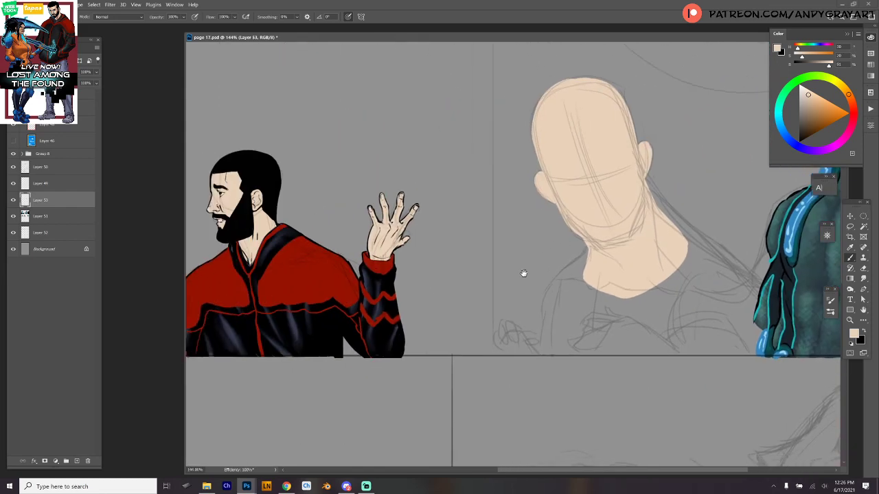
drag(295, 326, 412, 319)
drag(311, 299, 599, 217)
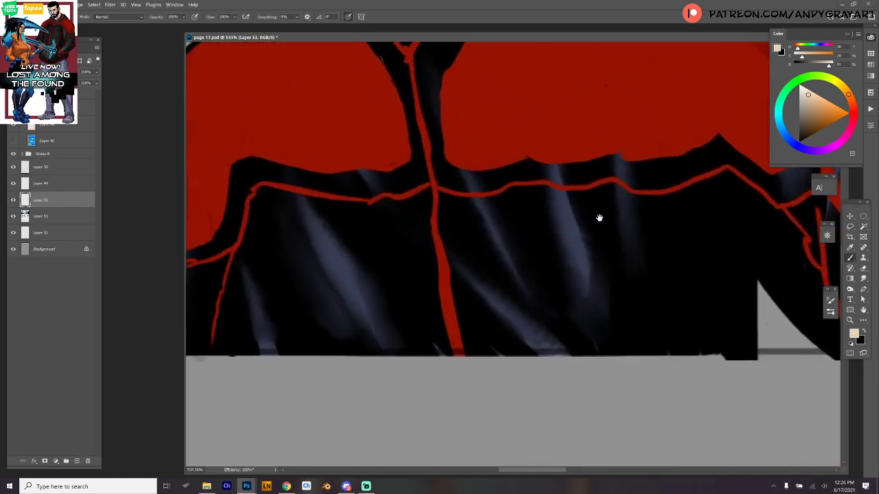
drag(361, 273, 624, 260)
drag(624, 258, 598, 248)
drag(608, 248, 372, 370)
drag(649, 199, 595, 416)
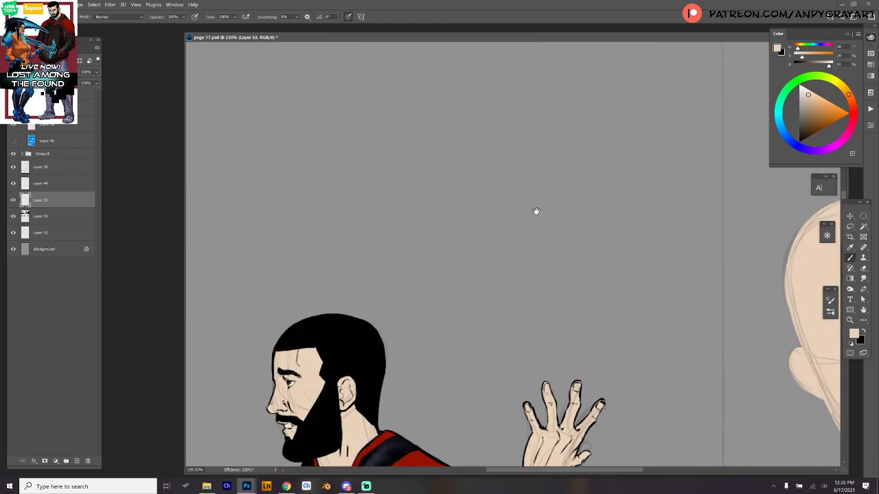
drag(536, 211, 534, 277)
drag(445, 238, 479, 246)
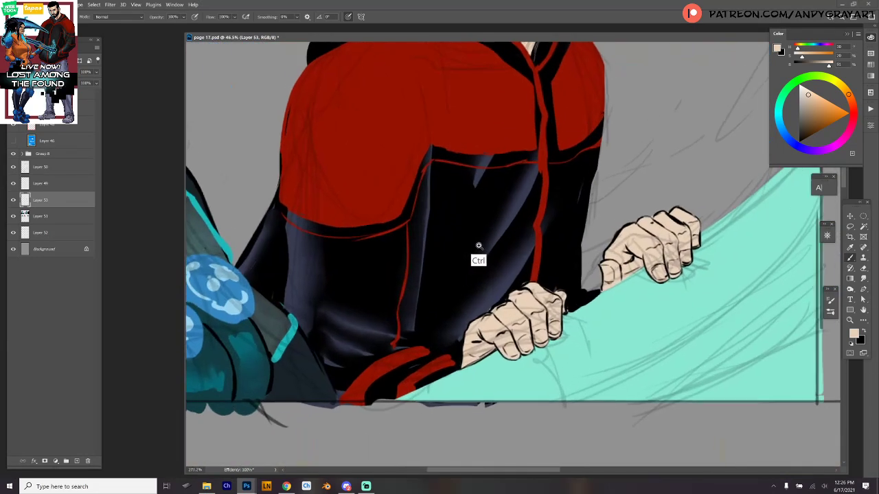
alt+click(529, 198)
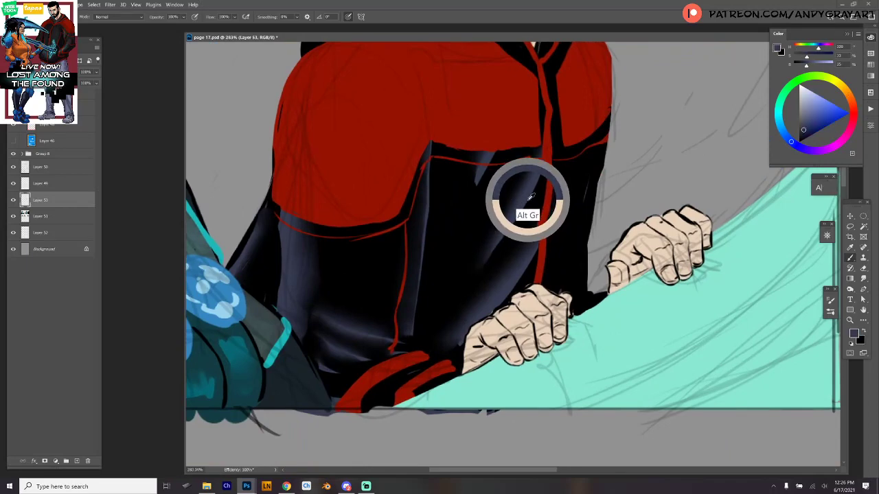
drag(528, 200, 527, 191)
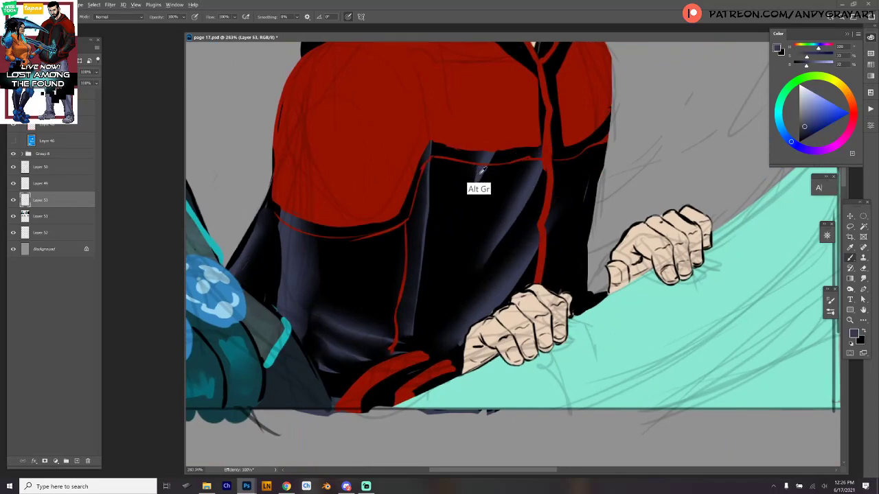
Step: Paint the V-shaped collar of the sketched figure's top across the neck in dark slate blue
drag(677, 316, 663, 329)
drag(663, 329, 316, 192)
drag(678, 368, 481, 158)
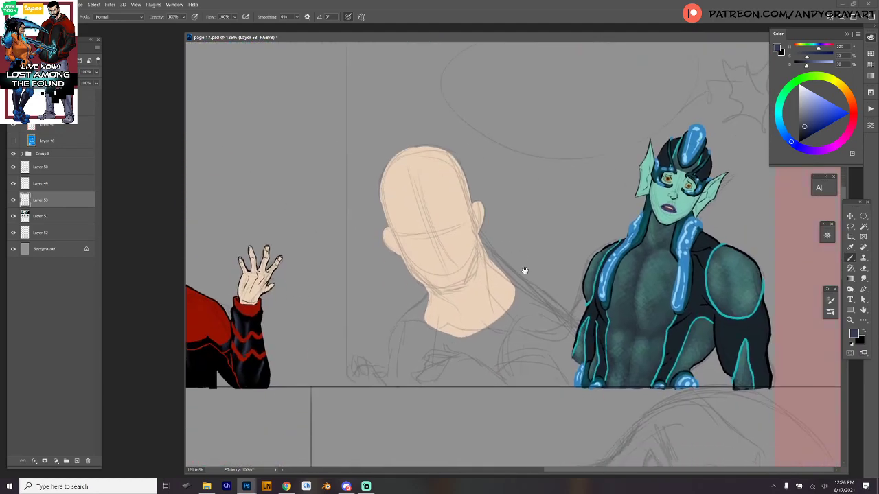
drag(516, 272, 448, 273)
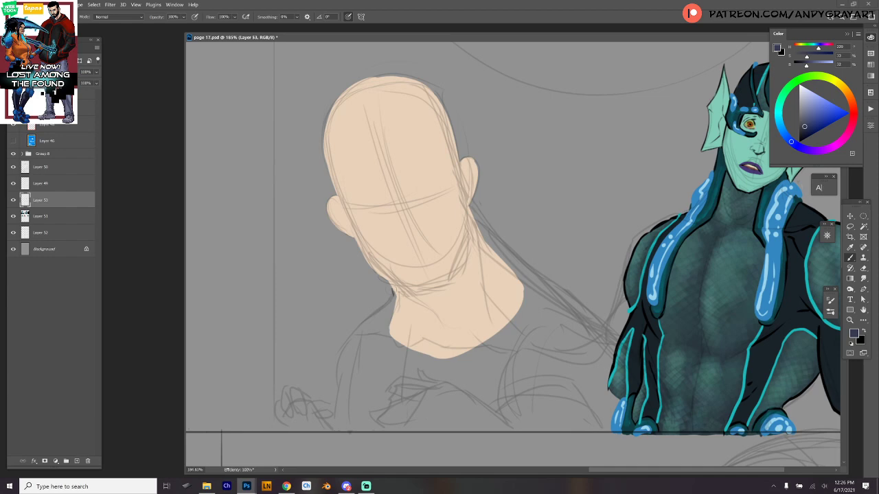
mouse_move(386, 279)
mouse_down()
mouse_move(388, 324)
mouse_move(394, 290)
mouse_move(399, 299)
mouse_move(389, 284)
mouse_move(398, 300)
mouse_up()
key(ctrl+z)
drag(397, 299, 418, 353)
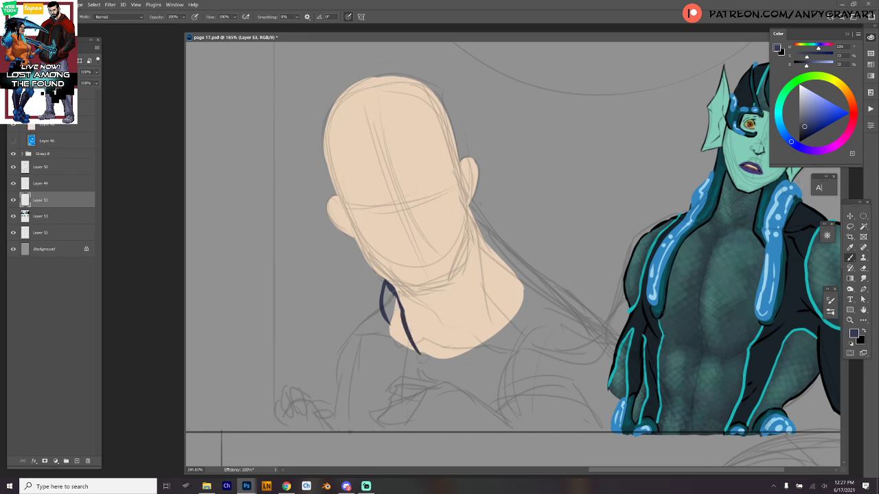
mouse_move(398, 300)
mouse_down()
mouse_move(417, 350)
mouse_move(436, 342)
mouse_move(484, 251)
mouse_move(435, 339)
mouse_move(416, 349)
mouse_up()
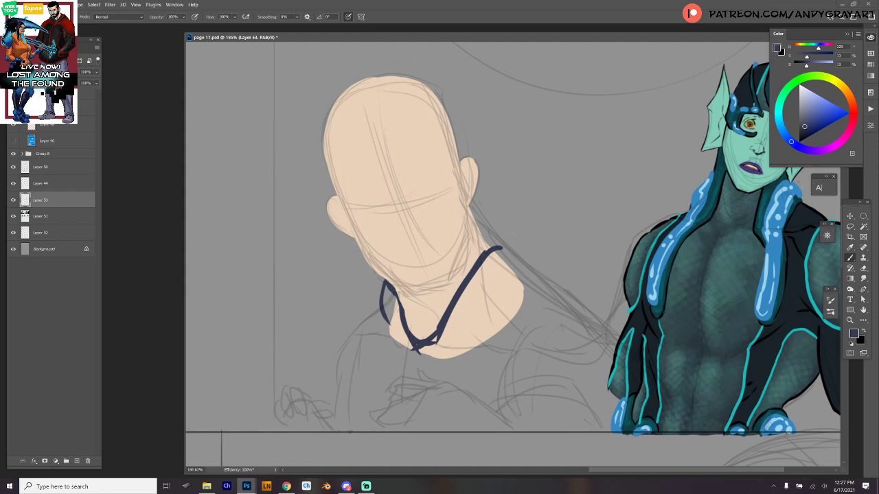
mouse_move(504, 242)
mouse_down()
mouse_move(465, 278)
mouse_move(435, 339)
mouse_move(421, 350)
mouse_up()
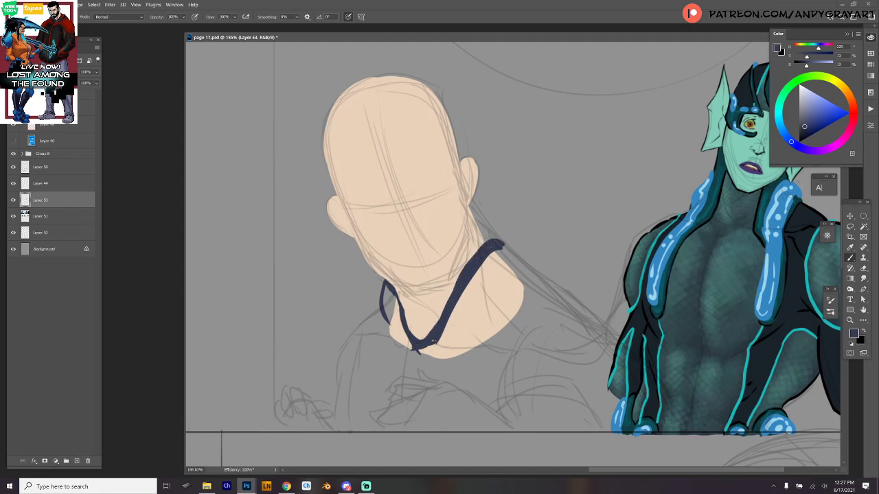
Step: Outline both shoulders and arms in dark slate blue and close the torso shape along the panel's bottom border
mouse_move(495, 242)
mouse_down()
mouse_move(480, 236)
mouse_move(524, 255)
mouse_move(574, 306)
mouse_up()
mouse_move(381, 287)
mouse_down()
mouse_move(378, 315)
mouse_move(334, 350)
mouse_move(302, 431)
mouse_up()
mouse_move(377, 308)
mouse_down()
mouse_move(322, 360)
mouse_move(295, 432)
mouse_up()
drag(546, 282, 621, 345)
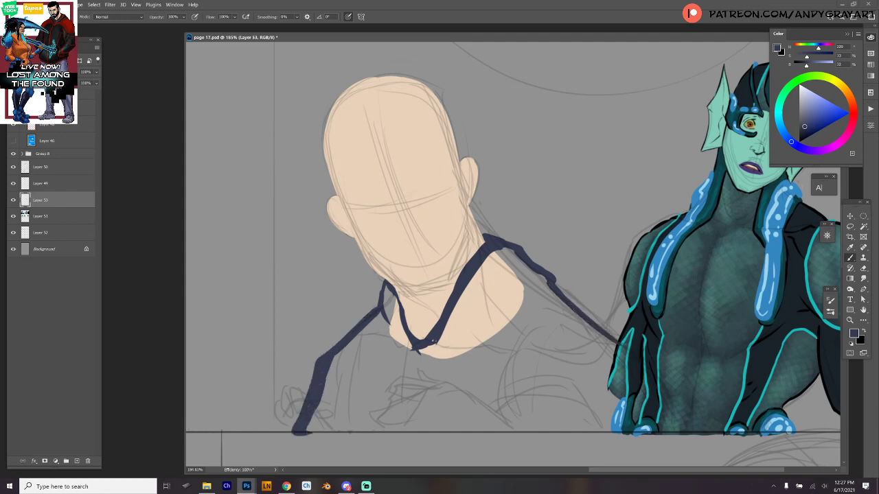
mouse_move(568, 308)
mouse_down()
mouse_move(650, 367)
mouse_move(689, 425)
mouse_up()
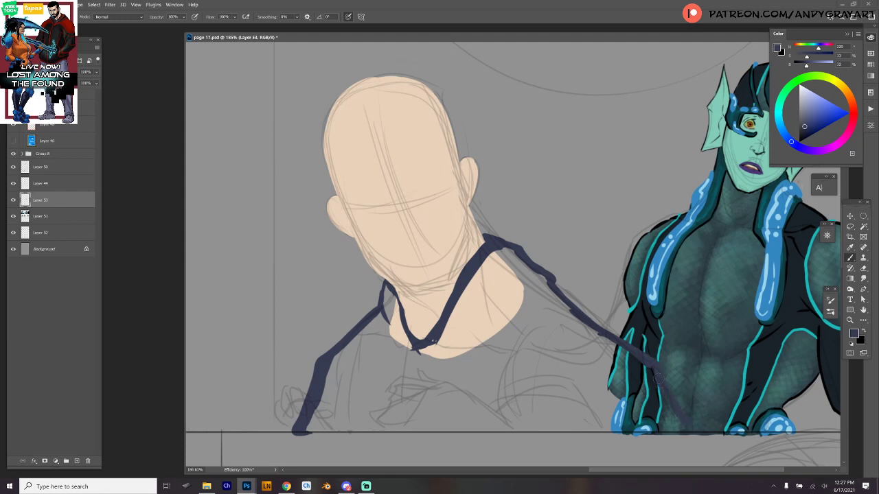
drag(612, 400, 593, 325)
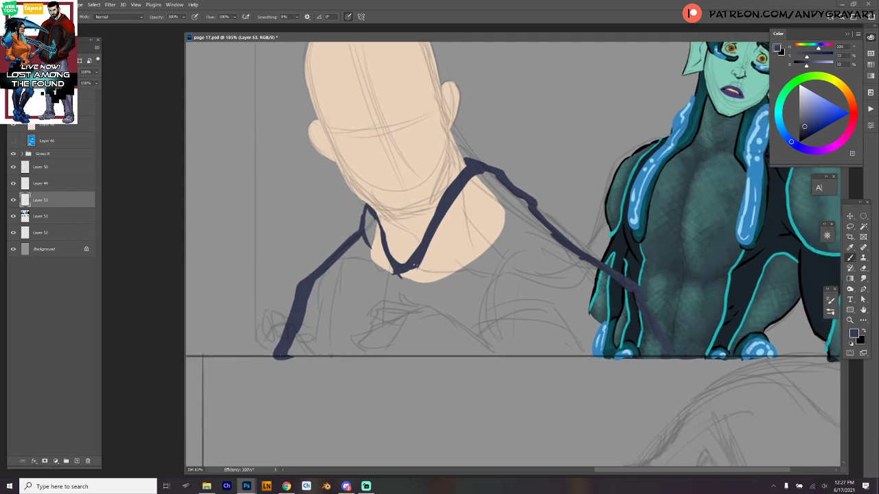
drag(278, 356, 677, 356)
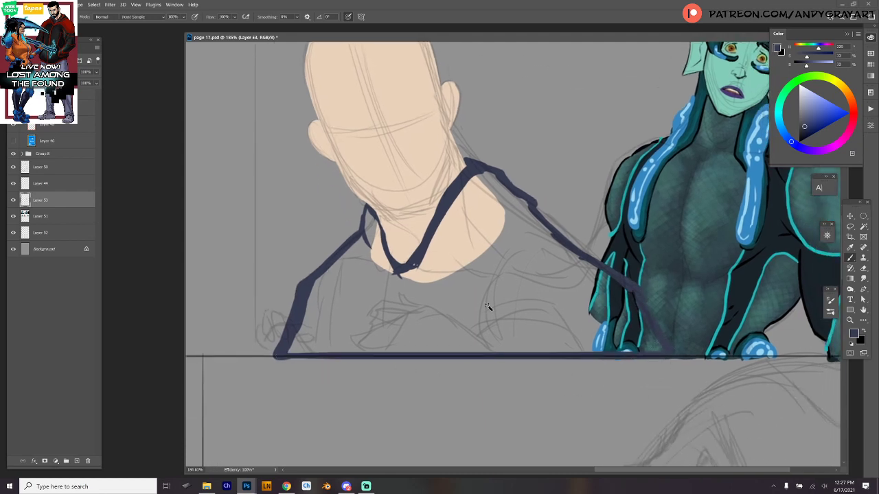
Step: Select the area inside the torso outline with the Magic Wand and fill it with dark slate blue
key(w)
click(452, 191)
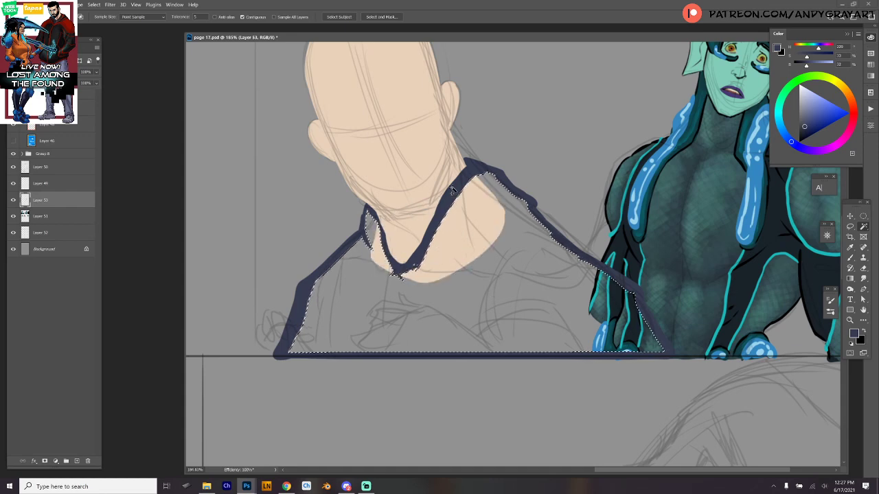
key(alt+BackSpace)
key(ctrl+d)
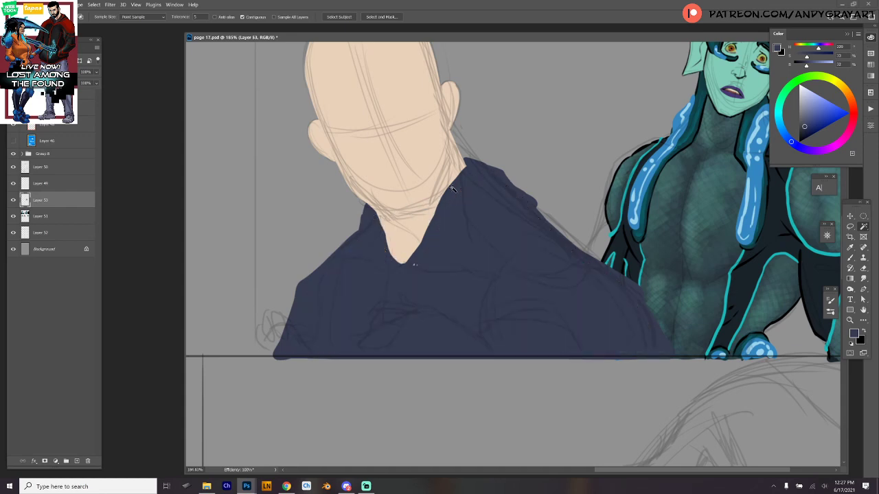
key(b)
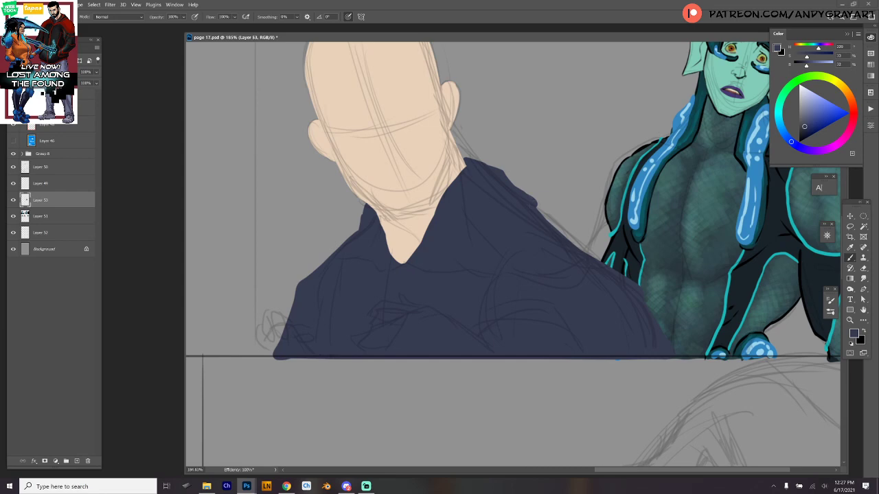
Step: Smooth the bumpy shoulder edge in dark slate blue, then select the torso with the Magic Wand and lock the layer's transparent pixels
mouse_move(473, 164)
mouse_down()
mouse_move(506, 177)
mouse_move(562, 233)
mouse_up()
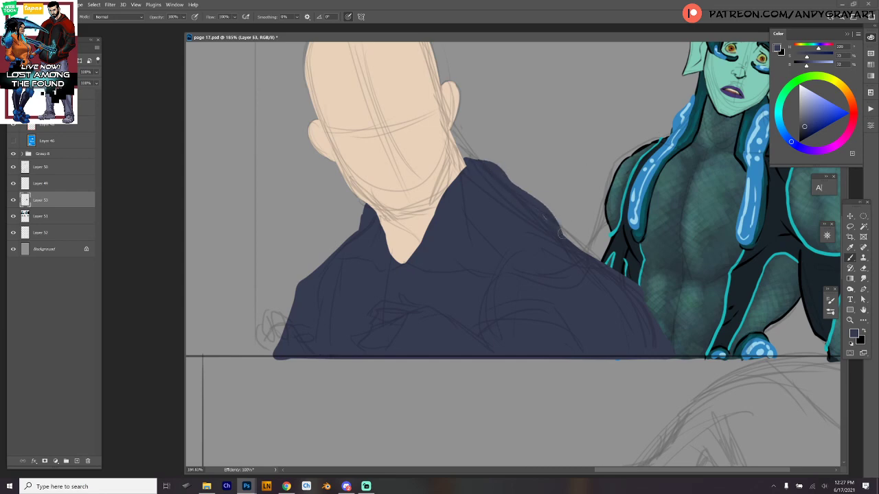
drag(640, 245, 648, 296)
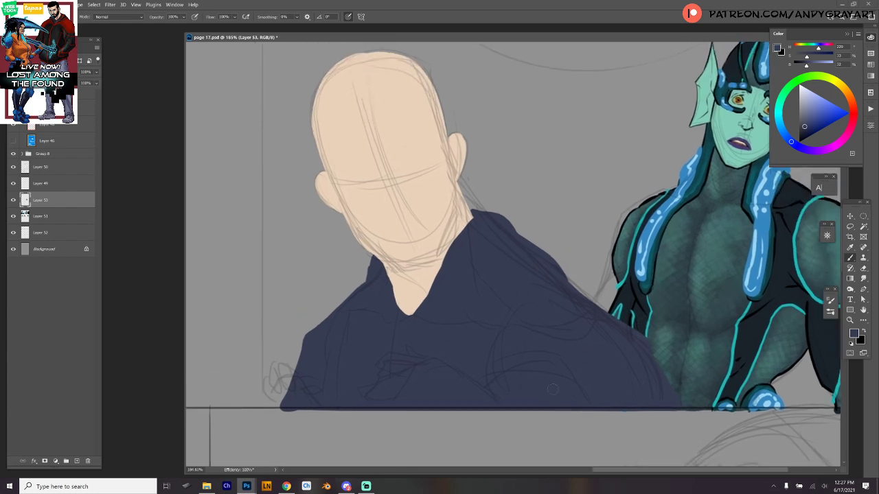
key(w)
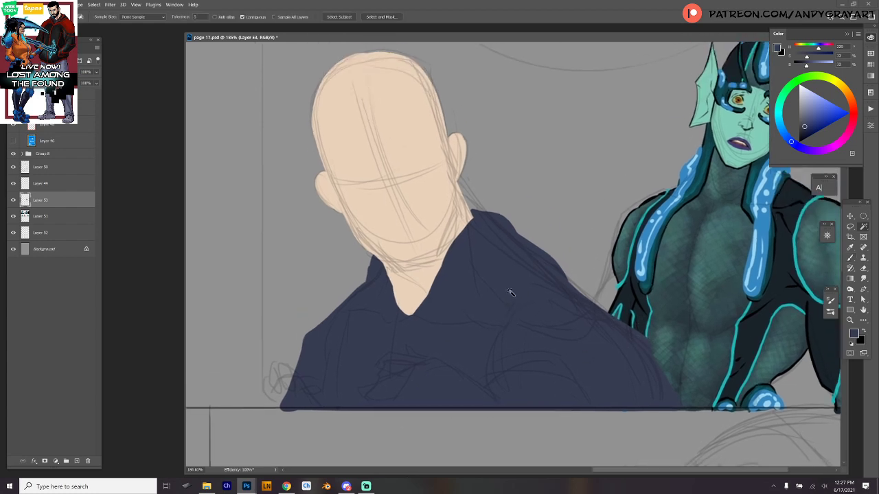
click(509, 290)
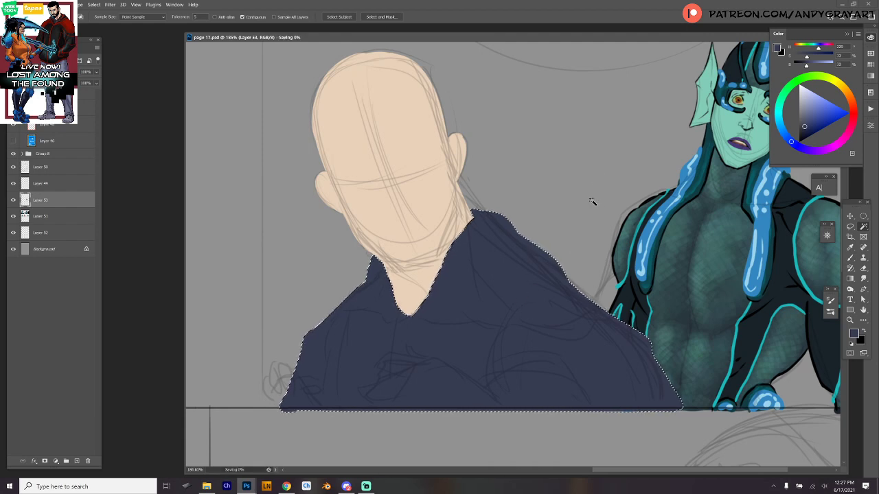
key(slash)
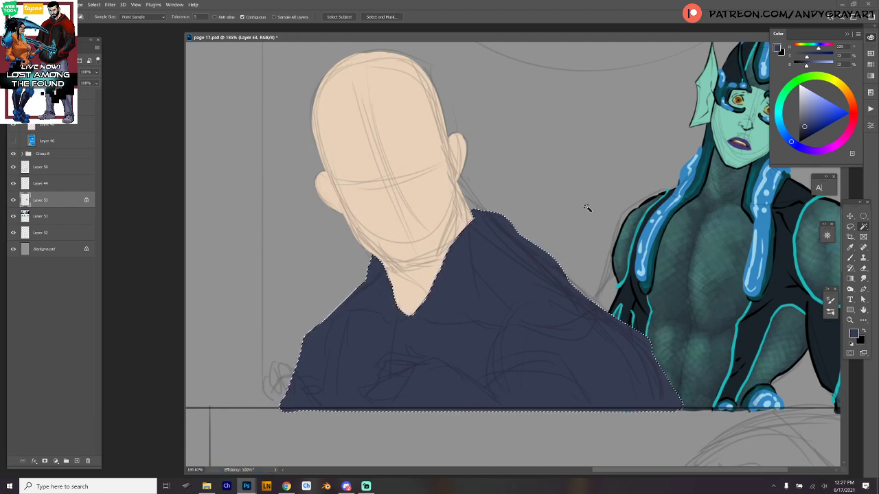
Step: Reset the painting colours to black and white and set the Hard Round brush to about 7 px
key(d)
key(b)
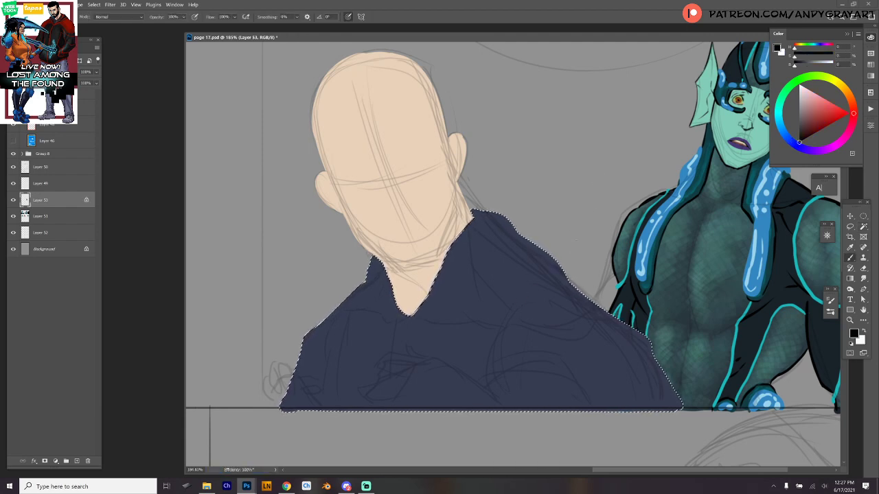
right_click(419, 160)
drag(464, 177, 459, 171)
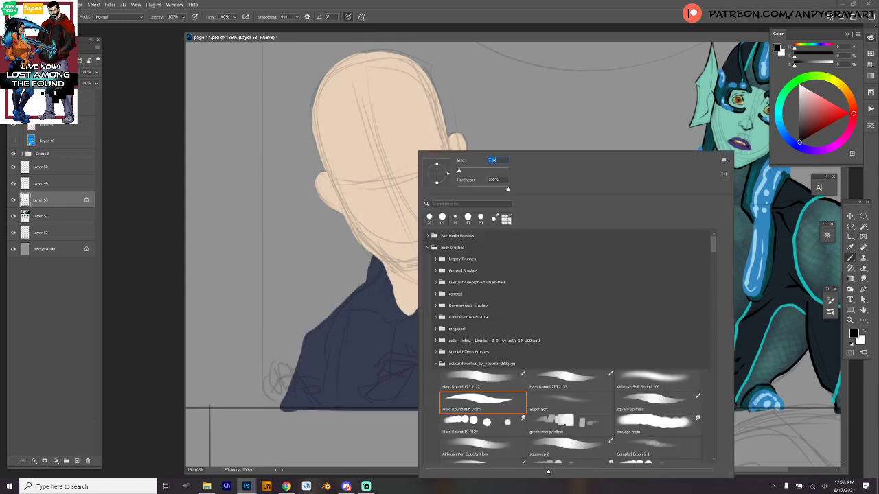
click(415, 198)
mouse_move(416, 197)
mouse_down()
mouse_move(447, 204)
mouse_move(461, 251)
mouse_up()
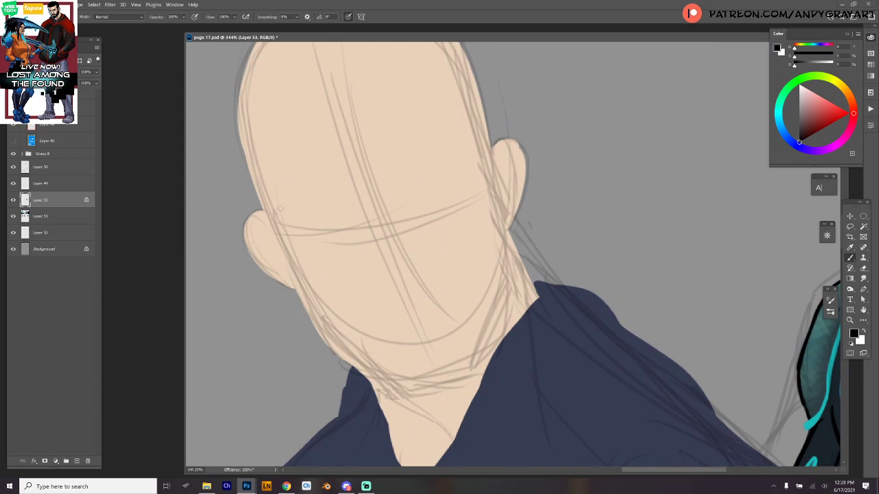
Step: Paint two thick black eyebrows on the bald figure's face, following the tilt of the head
drag(280, 208, 316, 185)
mouse_move(381, 158)
mouse_down()
mouse_move(460, 161)
mouse_move(444, 152)
mouse_move(405, 162)
mouse_up()
drag(385, 164, 458, 154)
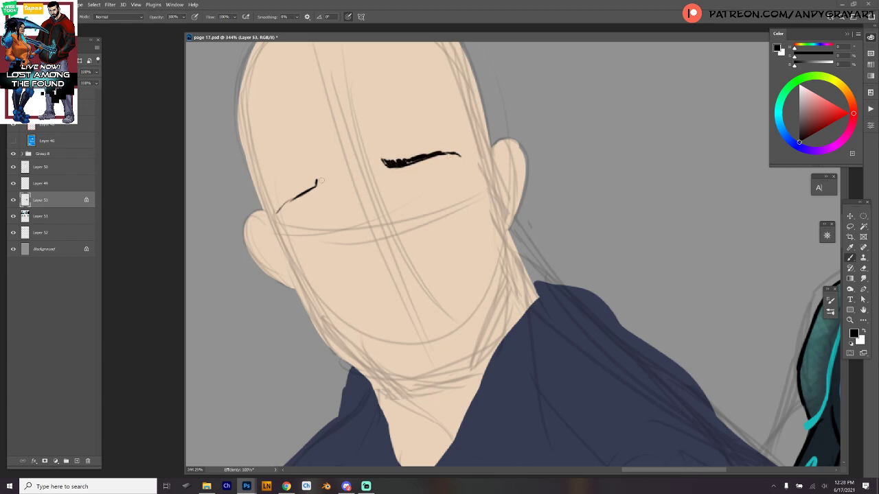
mouse_move(321, 180)
mouse_down()
mouse_move(277, 215)
mouse_move(319, 175)
mouse_up()
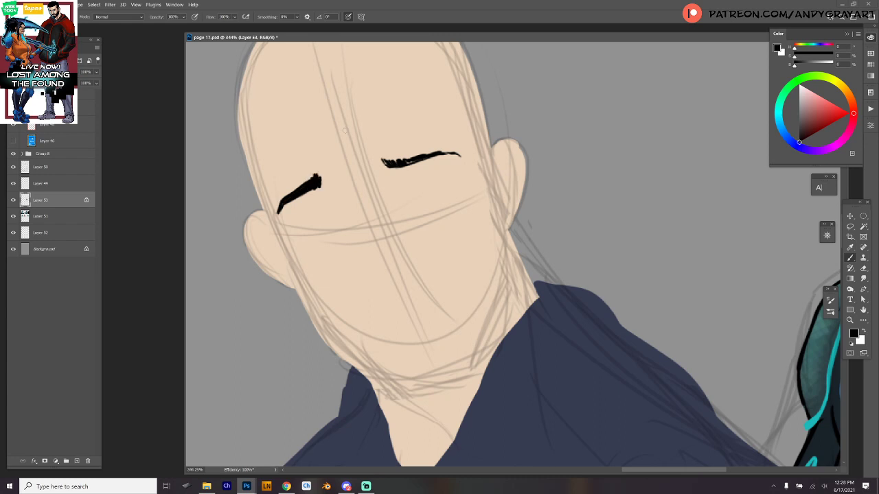
mouse_move(381, 162)
mouse_down()
mouse_move(446, 147)
mouse_move(422, 157)
mouse_move(464, 152)
mouse_up()
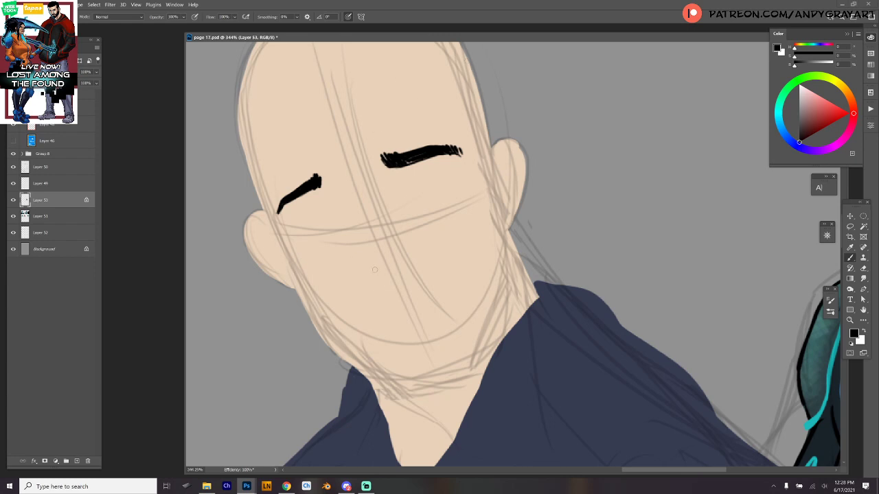
Step: Draw the underside of the nose with both nostrils in black on the face's centre line
drag(375, 272, 408, 291)
mouse_move(374, 272)
mouse_down()
mouse_move(380, 287)
mouse_move(410, 290)
mouse_move(407, 280)
mouse_move(420, 271)
mouse_move(406, 281)
mouse_move(408, 264)
mouse_up()
drag(405, 280, 412, 270)
drag(374, 276, 384, 293)
drag(412, 262, 424, 279)
Step: Outline both eyes in black as rounded shapes beneath the eyebrows
mouse_move(298, 234)
mouse_down()
mouse_move(297, 220)
mouse_move(320, 204)
mouse_move(336, 223)
mouse_move(297, 231)
mouse_move(335, 228)
mouse_up()
mouse_move(402, 203)
mouse_down()
mouse_move(404, 181)
mouse_move(443, 172)
mouse_up()
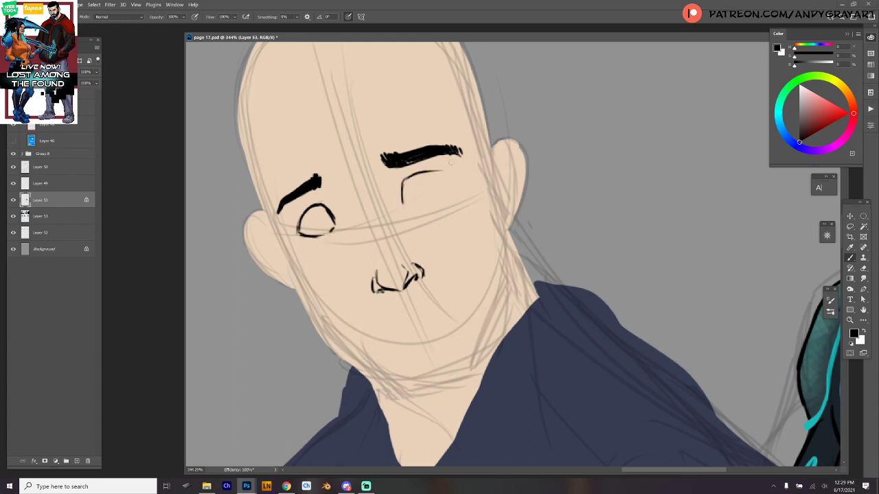
mouse_move(404, 206)
mouse_down()
mouse_move(431, 204)
mouse_move(444, 192)
mouse_move(439, 177)
mouse_move(419, 172)
mouse_up()
Step: Lasso the right-hand eyebrow, nudge it slightly up and toward the face's centre, and clear the selection
key(l)
mouse_move(463, 140)
mouse_down()
mouse_move(430, 172)
mouse_move(446, 118)
mouse_move(464, 155)
mouse_move(470, 147)
mouse_up()
key(ctrl+d)
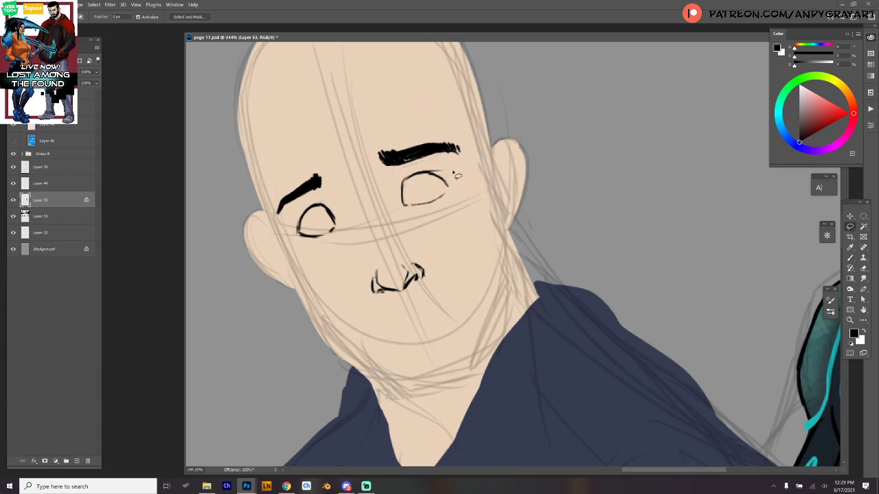
Step: Lasso the right-hand eye, squash it to about 80% height with Free Transform, and deselect it
mouse_move(453, 168)
mouse_down()
mouse_move(394, 213)
mouse_move(458, 178)
mouse_move(459, 187)
mouse_up()
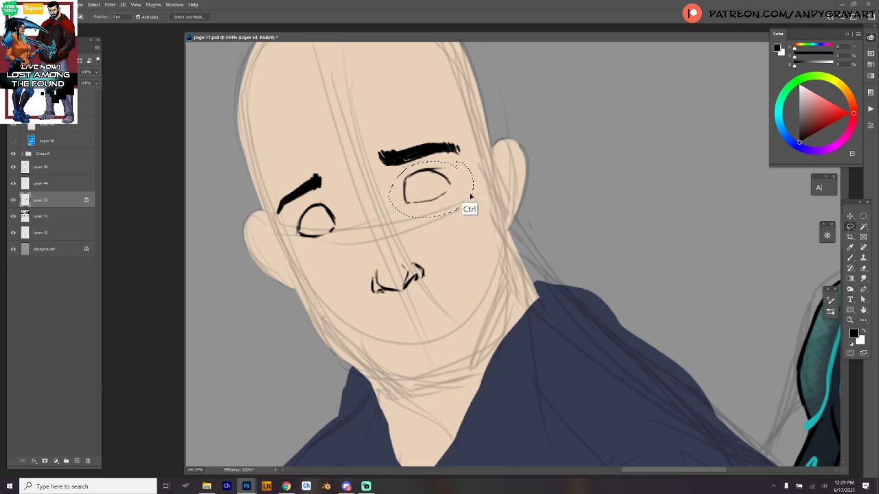
key(ctrl+t)
drag(474, 213, 469, 206)
drag(434, 163, 431, 169)
key(Return)
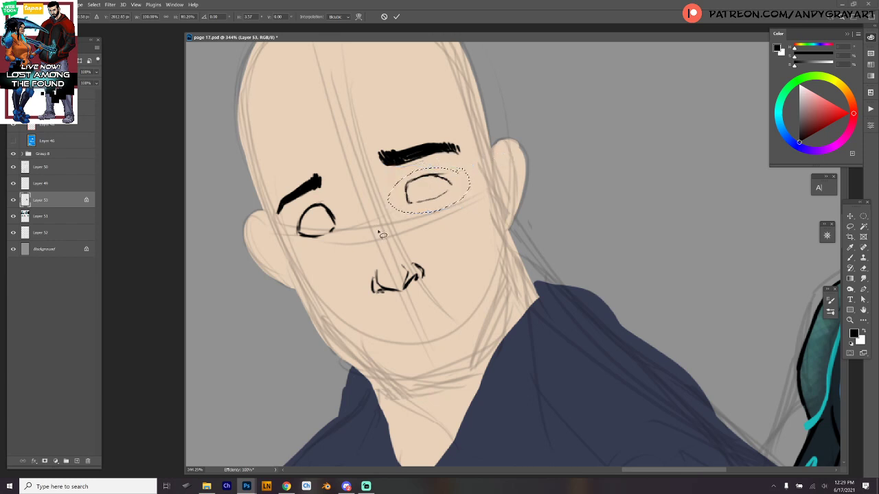
key(l)
key(ctrl+d)
Step: Lasso the left-hand eye, flatten it to about 81% height and tilt it slightly counterclockwise with Free Transform
mouse_move(337, 204)
mouse_down()
mouse_move(306, 248)
mouse_move(299, 208)
mouse_move(344, 204)
mouse_up()
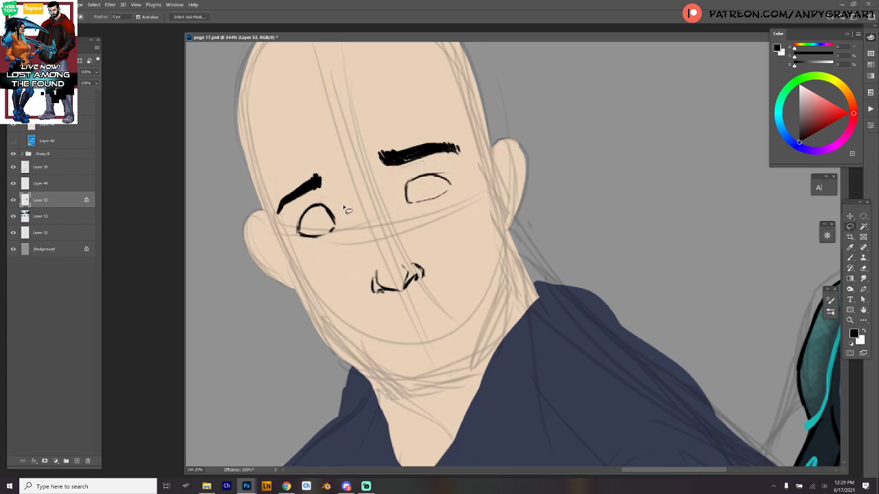
key(ctrl+t)
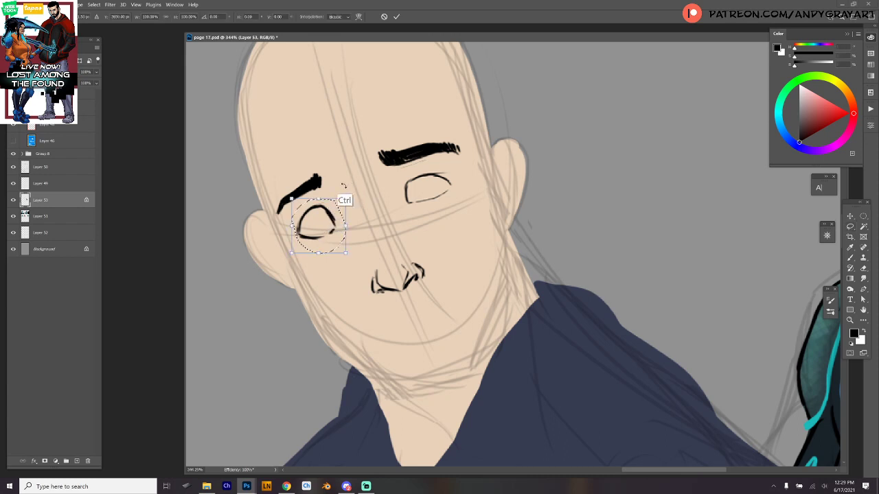
drag(320, 200, 321, 204)
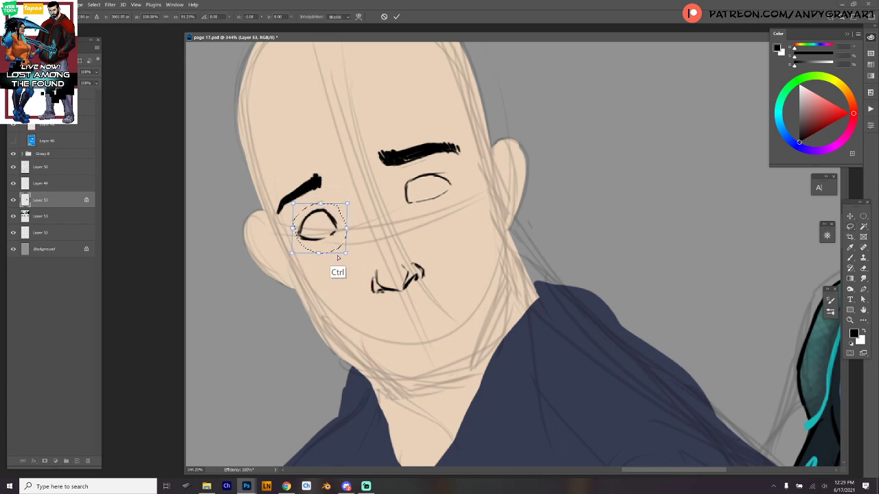
drag(320, 253, 348, 225)
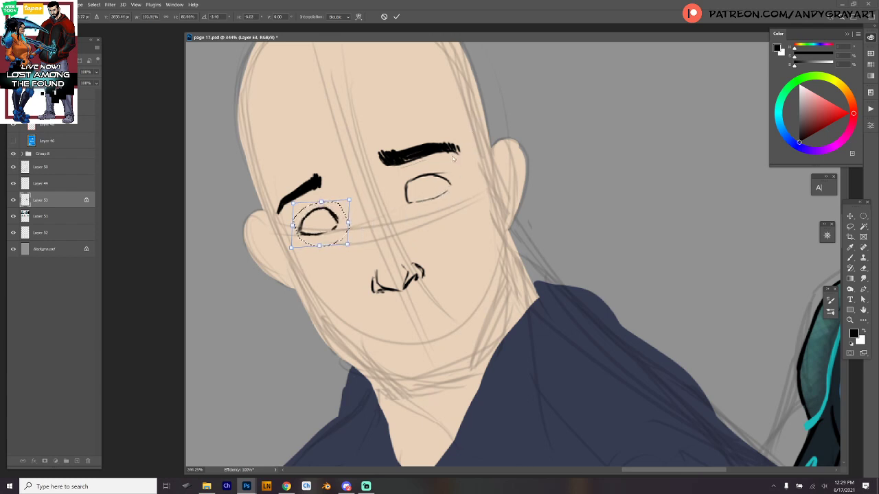
key(Return)
key(ctrl+d)
Step: Lasso the right-hand eyebrow, widen it slightly with Free Transform, and deselect it
key(l)
mouse_move(463, 144)
mouse_down()
mouse_move(381, 128)
mouse_move(461, 134)
mouse_up()
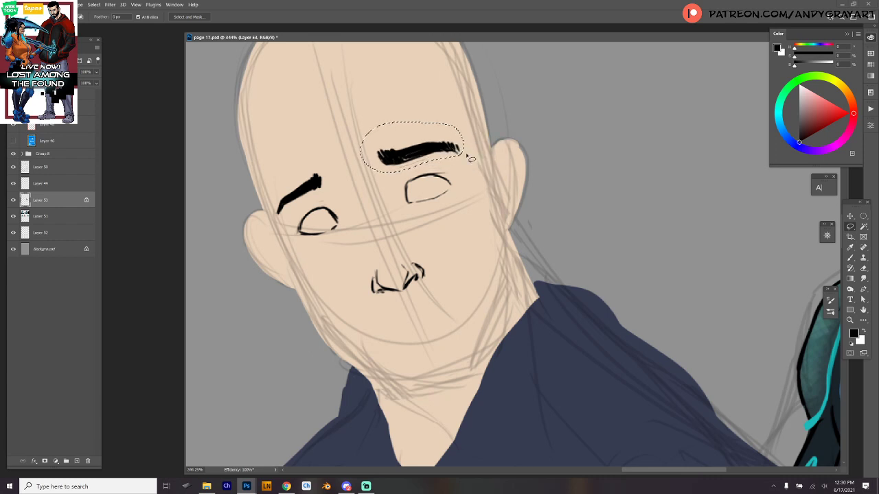
key(ctrl+t)
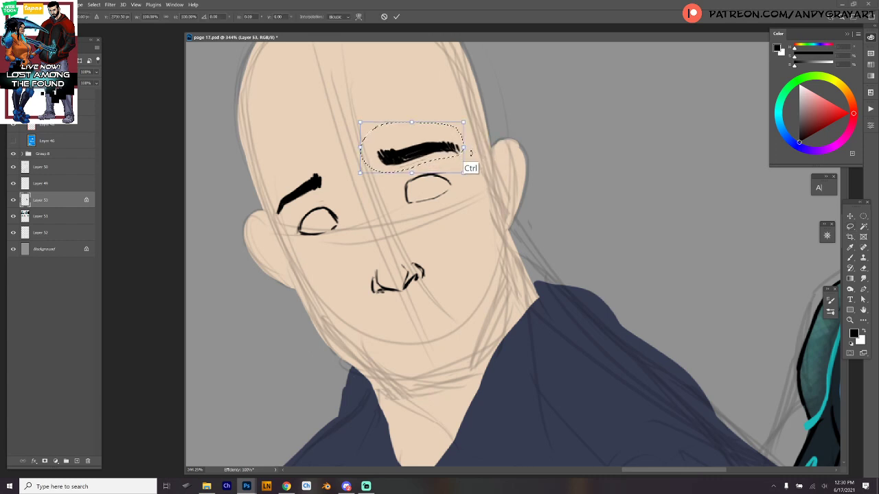
drag(369, 159, 355, 163)
key(Return)
key(ctrl+d)
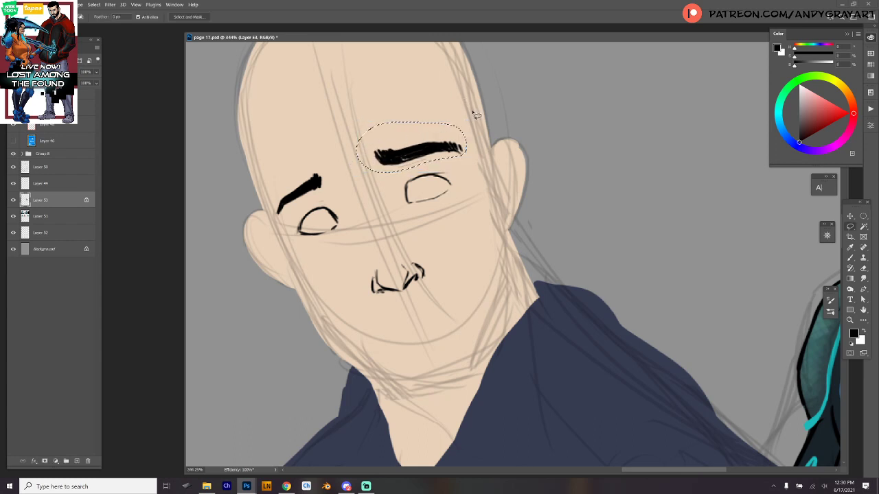
Step: Sample the skin tone and clean up the upper outline of the right-hand eye
key(b)
alt+click(427, 182)
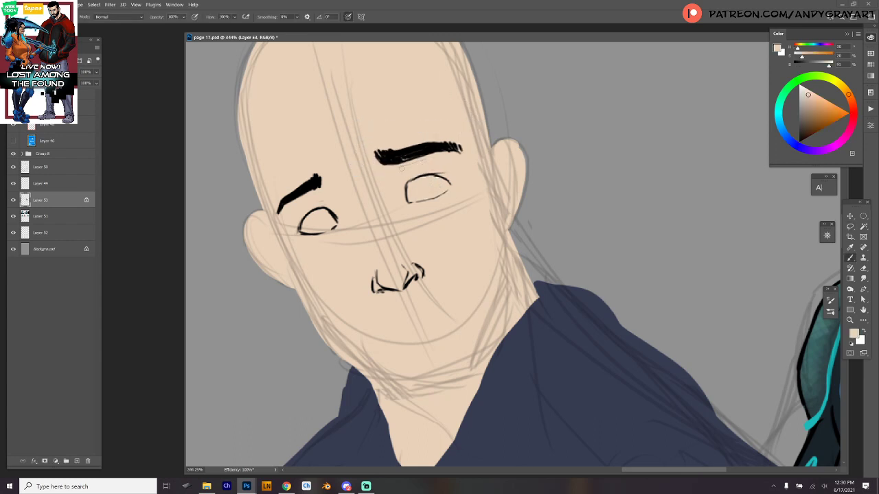
drag(446, 173, 424, 172)
Step: Sample black from the eyebrow, redraw the upper eye outlines and add eyelid creases and under-eye marks to both eyes
alt+click(429, 150)
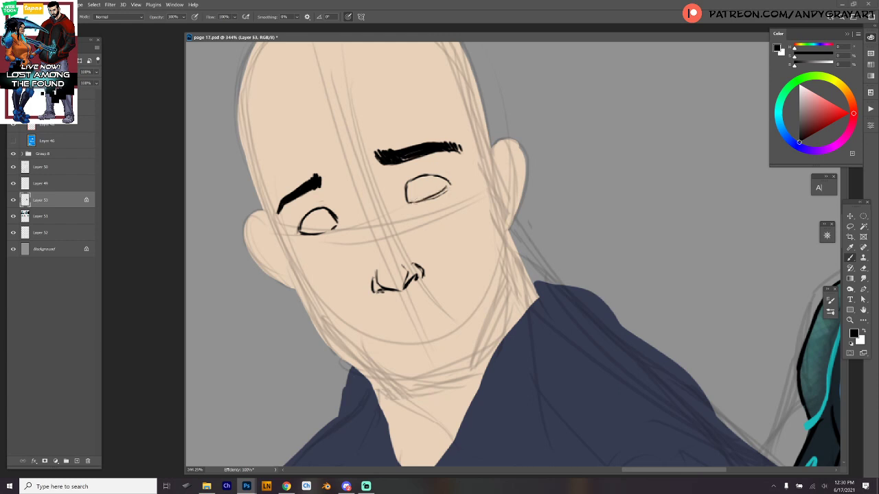
drag(431, 172, 450, 182)
drag(312, 201, 296, 229)
drag(455, 177, 421, 169)
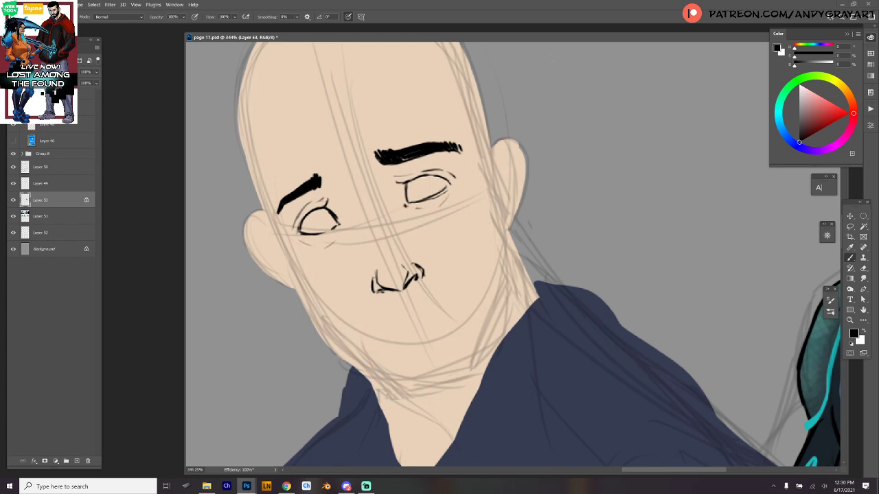
Step: Lasso both eyes and eyebrows together, extend the selection beneath the eyes, and nudge them slightly sideways
drag(485, 171, 515, 235)
key(l)
mouse_move(482, 186)
mouse_down()
mouse_move(496, 224)
mouse_move(445, 282)
mouse_move(346, 296)
mouse_move(332, 207)
mouse_move(446, 162)
mouse_move(489, 206)
mouse_up()
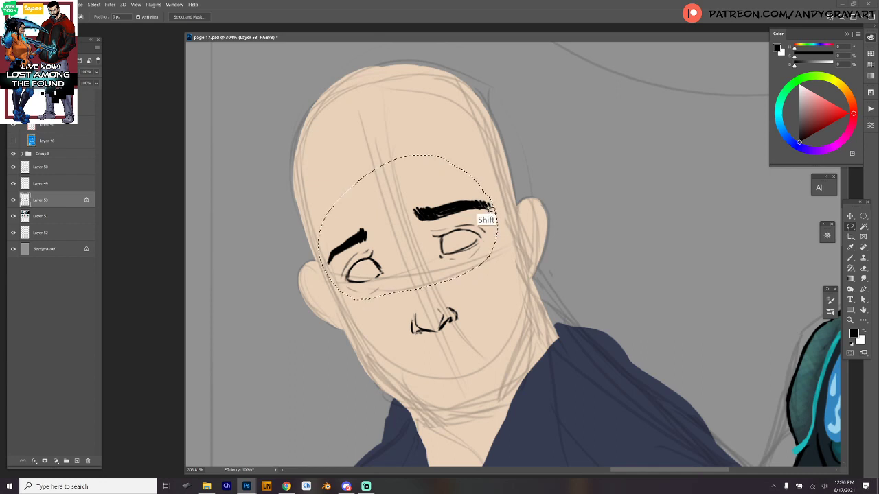
key(shift)
mouse_move(384, 306)
mouse_down()
mouse_move(419, 158)
mouse_move(477, 187)
mouse_up()
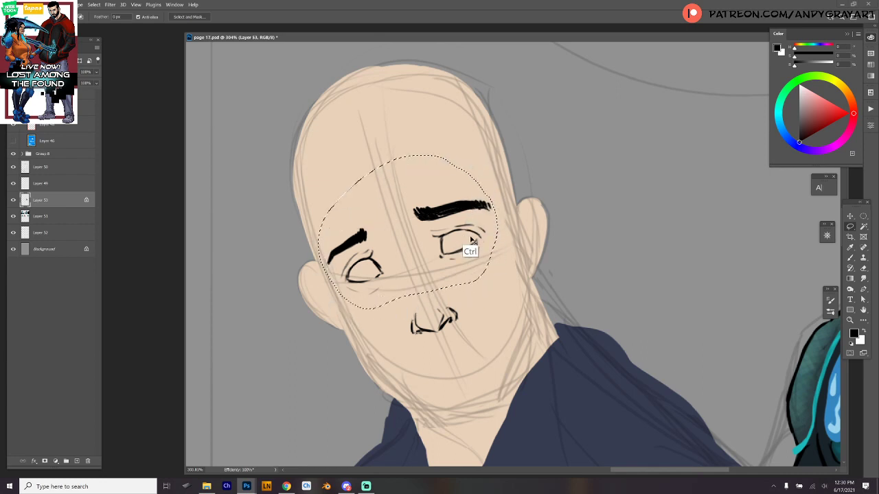
mouse_move(473, 234)
mouse_down()
mouse_move(471, 243)
mouse_move(481, 231)
mouse_up()
Step: Scale the eyes and eyebrows to about 93% width and 88% height, tilt them slightly counterclockwise, and clear the selection
key(ctrl+t)
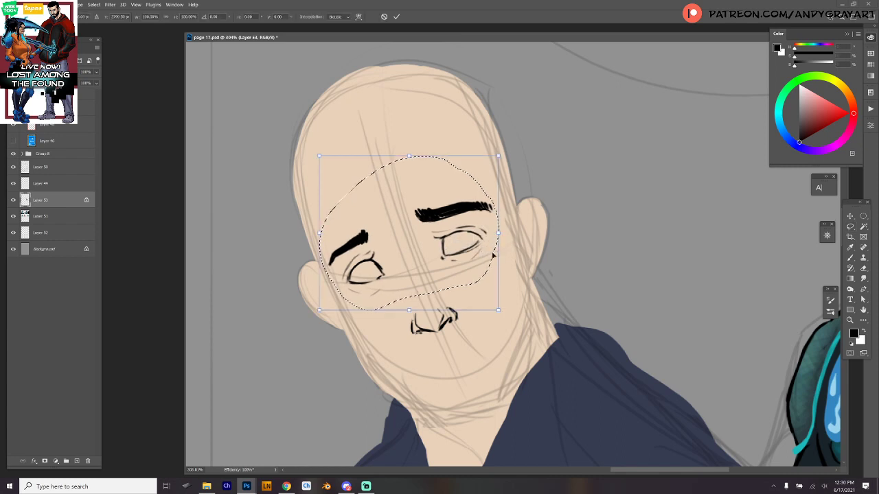
drag(497, 309, 490, 304)
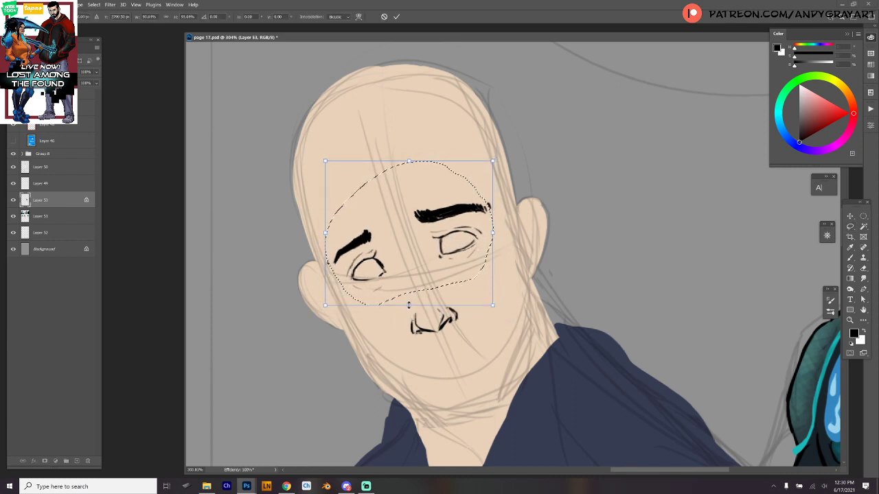
drag(410, 307, 405, 294)
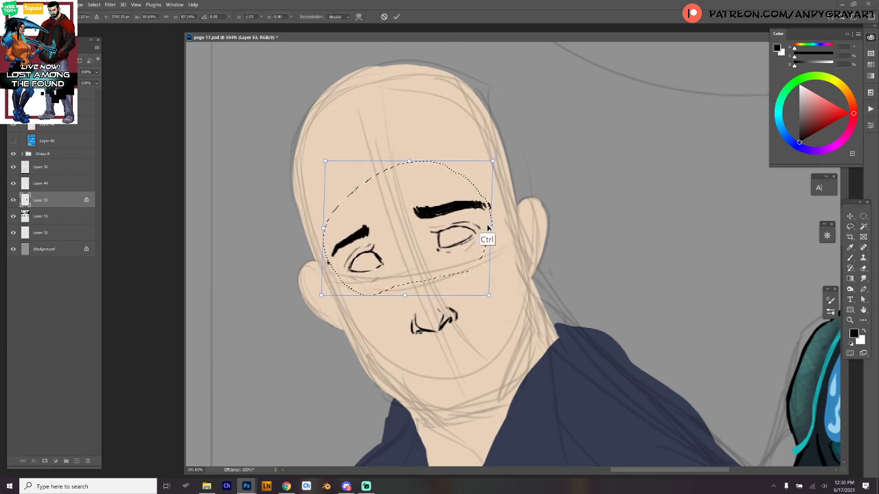
drag(485, 237, 490, 226)
drag(412, 241, 438, 255)
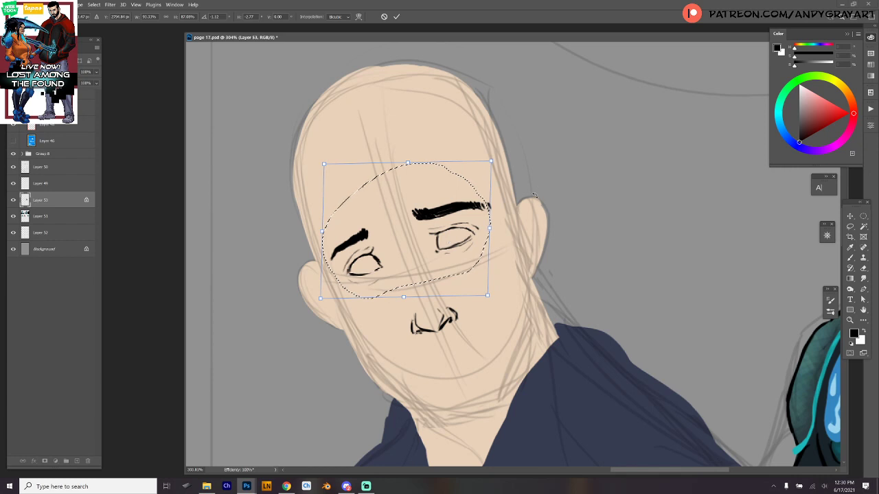
key(Return)
key(ctrl+d)
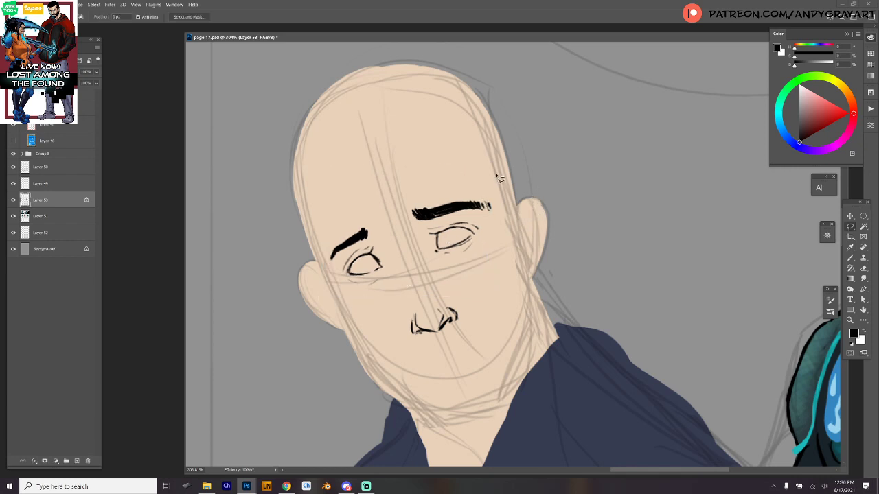
key(b)
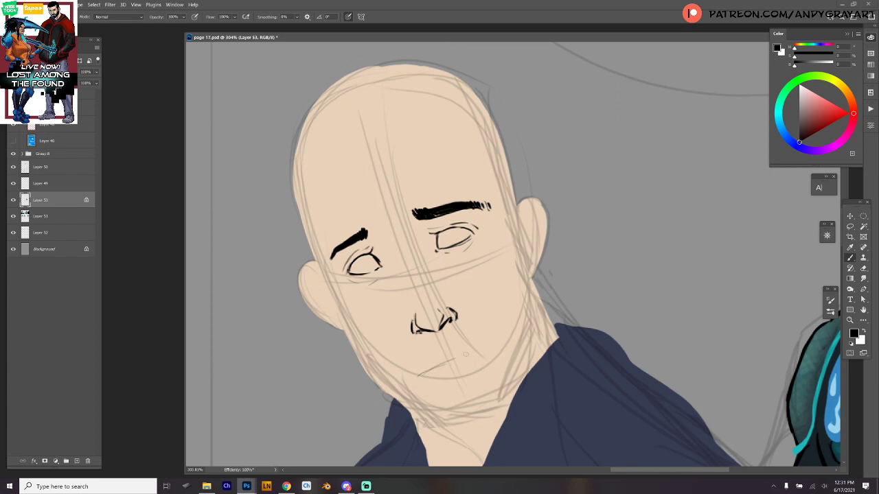
key(ctrl+z)
drag(420, 375, 490, 344)
key(ctrl+z)
drag(420, 375, 484, 349)
key(ctrl+z)
drag(420, 375, 494, 342)
drag(428, 372, 472, 353)
key(ctrl+z)
key(ctrl+z)
key(ctrl+z)
key(ctrl+z)
key(ctrl+z)
Step: Draw a slanted, slightly parted mouth in black below the nose, with a corner crease and a darkened lip line
drag(420, 375, 469, 354)
drag(422, 375, 491, 352)
drag(468, 356, 500, 352)
mouse_move(428, 376)
mouse_down()
mouse_move(472, 363)
mouse_move(437, 376)
mouse_up()
drag(484, 354, 467, 366)
Step: Lasso the right-hand eye with its eyebrow and nudge them slightly upward
key(l)
mouse_move(422, 190)
mouse_down()
mouse_move(506, 217)
mouse_move(468, 163)
mouse_up()
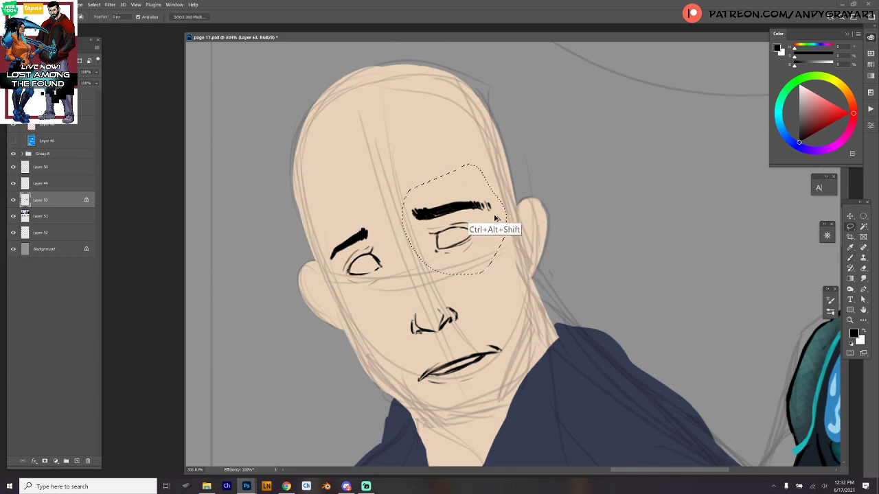
drag(499, 217, 499, 219)
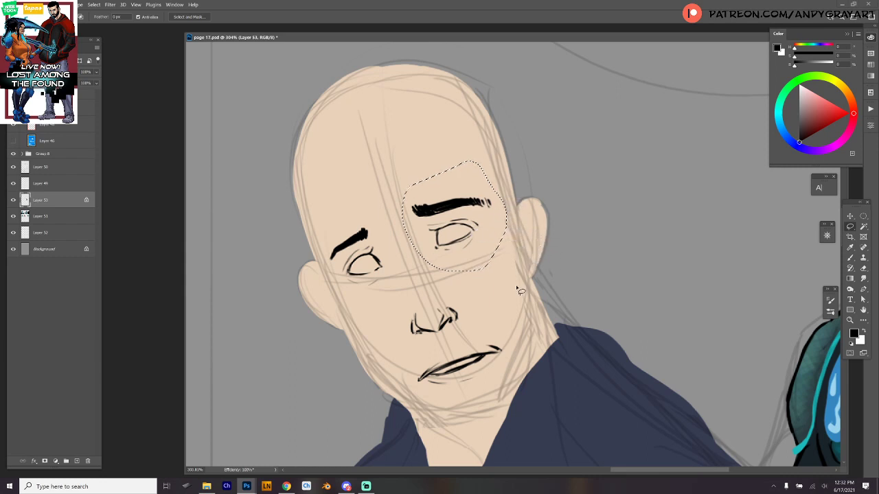
Step: Clear the selection, then lasso the mouth, slightly narrow and tilt it with Free Transform, and deselect it
key(ctrl+d)
mouse_move(496, 331)
mouse_down()
mouse_move(412, 375)
mouse_move(515, 364)
mouse_move(474, 354)
mouse_move(510, 334)
mouse_move(509, 351)
mouse_move(481, 358)
mouse_move(512, 342)
mouse_move(501, 347)
mouse_up()
key(ctrl+t)
drag(398, 357, 404, 358)
mouse_move(502, 362)
mouse_down()
mouse_move(496, 353)
mouse_move(501, 379)
mouse_move(503, 351)
mouse_up()
key(Return)
key(ctrl+d)
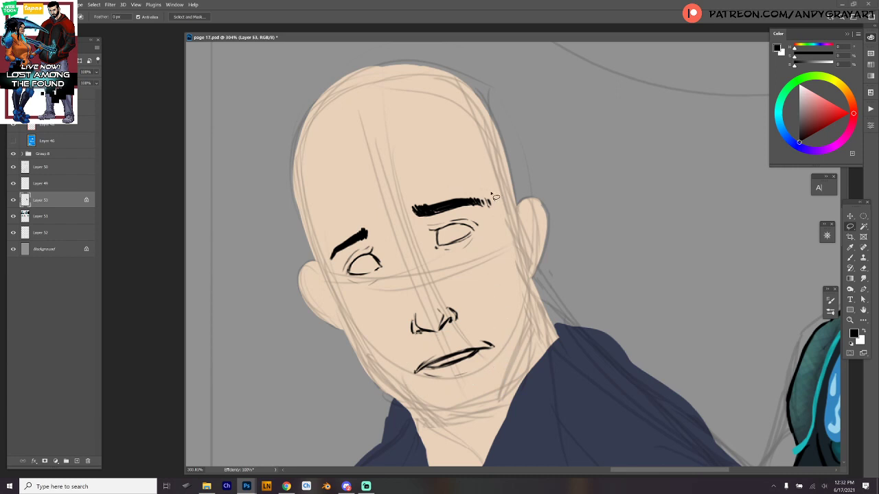
Step: Lasso the right-hand eye with its eyebrow, narrow them slightly toward the face's outer edge, and deselect
mouse_move(484, 180)
mouse_down()
mouse_move(407, 219)
mouse_move(484, 181)
mouse_move(506, 187)
mouse_move(497, 229)
mouse_move(493, 222)
mouse_move(458, 234)
mouse_move(458, 223)
mouse_up()
key(ctrl+t)
key(ctrl+t)
key(Return)
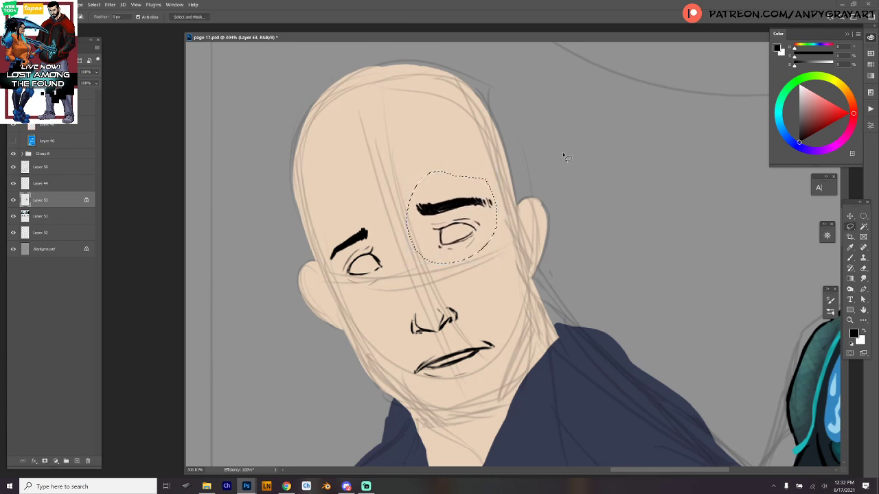
key(ctrl+d)
Step: Ink the left cheek and jaw in black with the brush, from the left ear down to the chin
key(b)
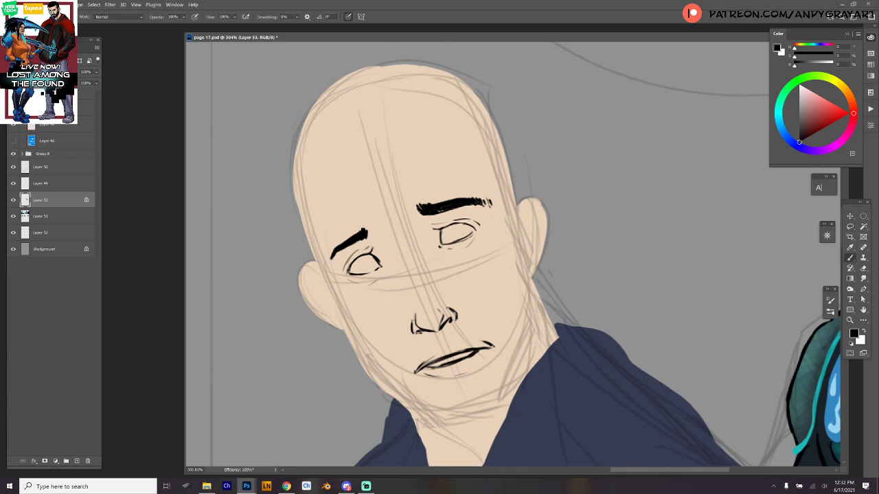
drag(318, 263, 334, 306)
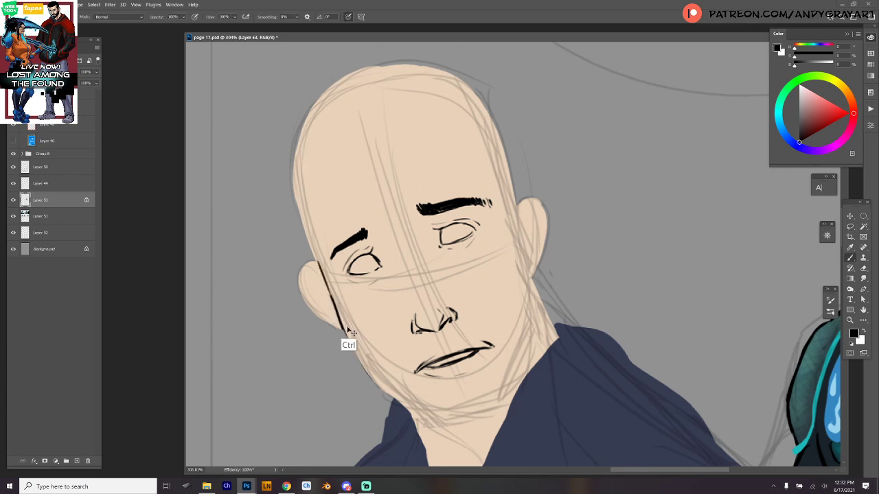
key(ctrl+z)
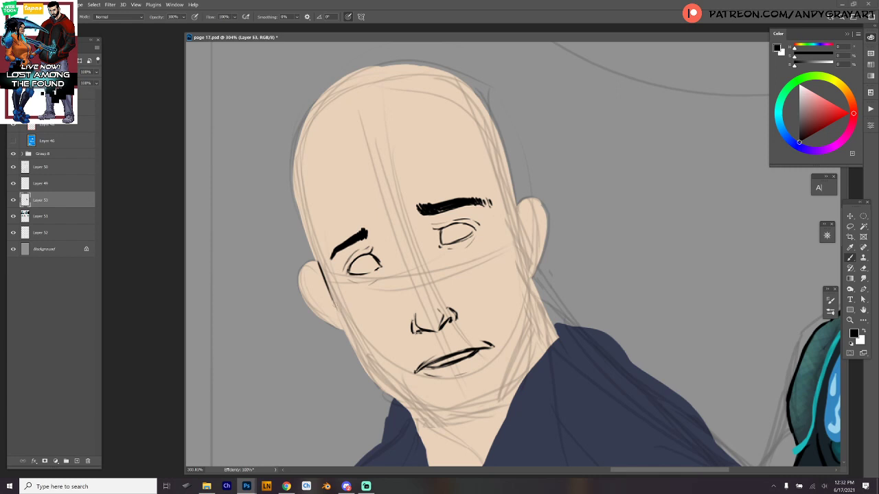
mouse_move(333, 305)
mouse_down()
mouse_move(374, 384)
mouse_move(434, 418)
mouse_up()
mouse_move(395, 396)
mouse_down()
mouse_move(447, 423)
mouse_move(467, 420)
mouse_move(444, 424)
mouse_move(499, 409)
mouse_up()
key(ctrl+z)
key(ctrl+z)
key(ctrl+z)
Step: Try to ink the right-hand jaw in black from the chin up toward the right ear
drag(444, 423, 505, 410)
key(ctrl+z)
mouse_move(445, 423)
mouse_down()
mouse_move(500, 405)
mouse_move(517, 357)
mouse_move(537, 339)
mouse_up()
key(ctrl+z)
key(ctrl+z)
key(ctrl+z)
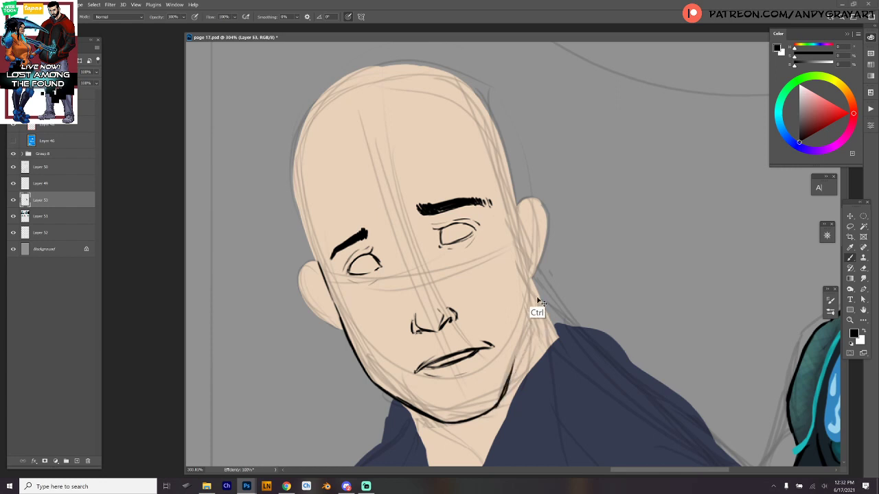
drag(534, 309, 511, 383)
key(ctrl+z)
key(ctrl+z)
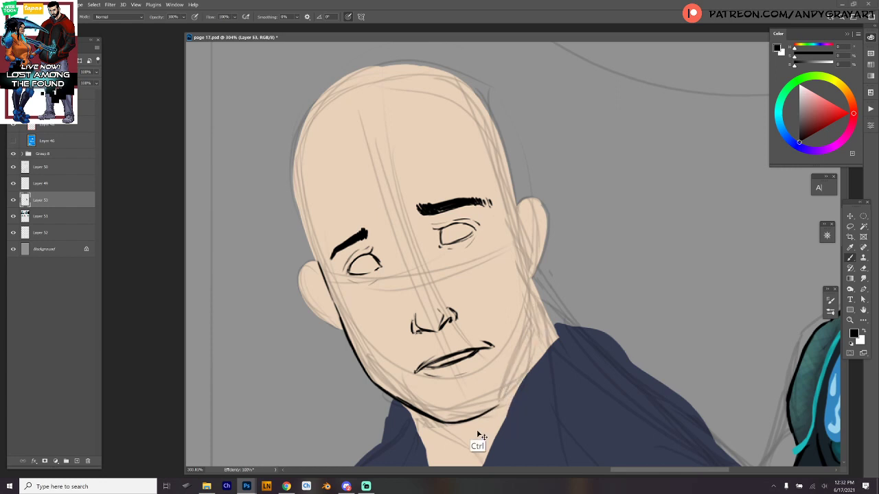
Step: Ink the chin and right-hand jaw up to the ear, and add the neck line from the ear to the collar
drag(440, 423, 492, 407)
drag(446, 420, 493, 408)
key(ctrl+z)
drag(490, 413, 522, 365)
drag(500, 405, 534, 339)
drag(509, 386, 535, 330)
mouse_move(523, 362)
mouse_down()
mouse_move(540, 317)
mouse_move(530, 276)
mouse_move(538, 340)
mouse_up()
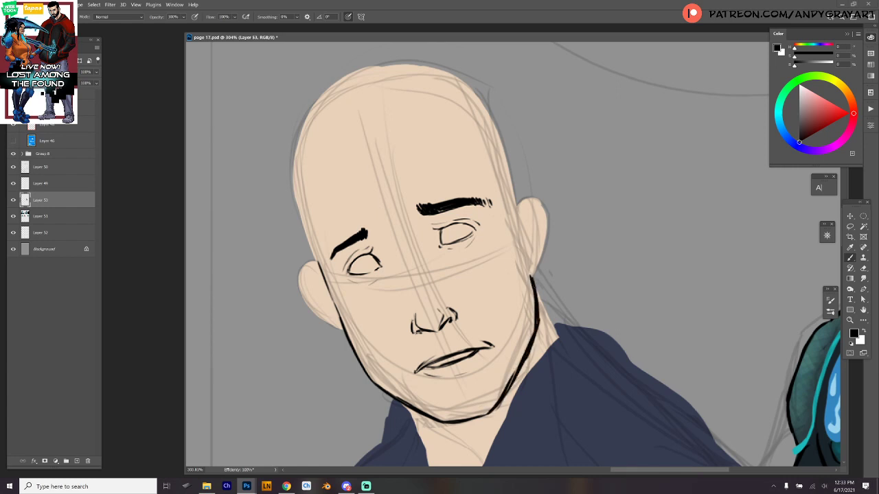
drag(533, 277, 559, 339)
Step: Outline the left side of the bald head in thick black, from the ear up toward the crown
drag(318, 267, 301, 215)
key(ctrl+z)
drag(306, 120, 293, 181)
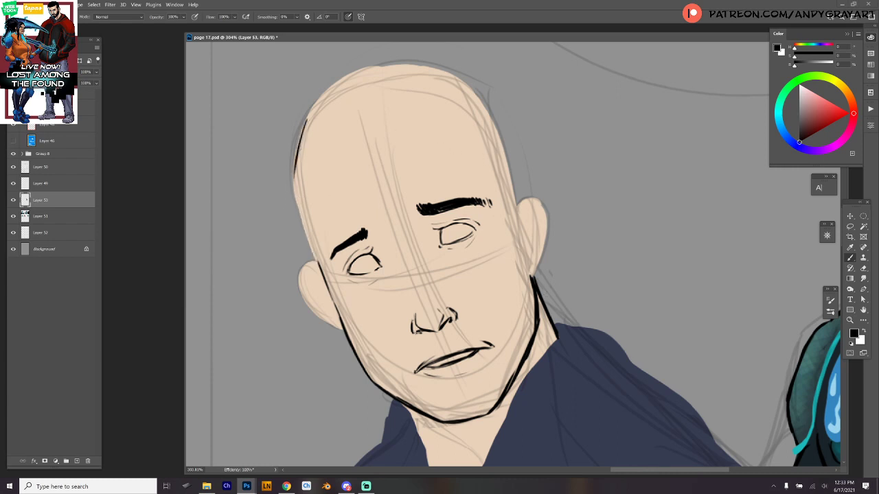
drag(296, 147, 304, 230)
drag(293, 193, 317, 259)
drag(303, 218, 322, 277)
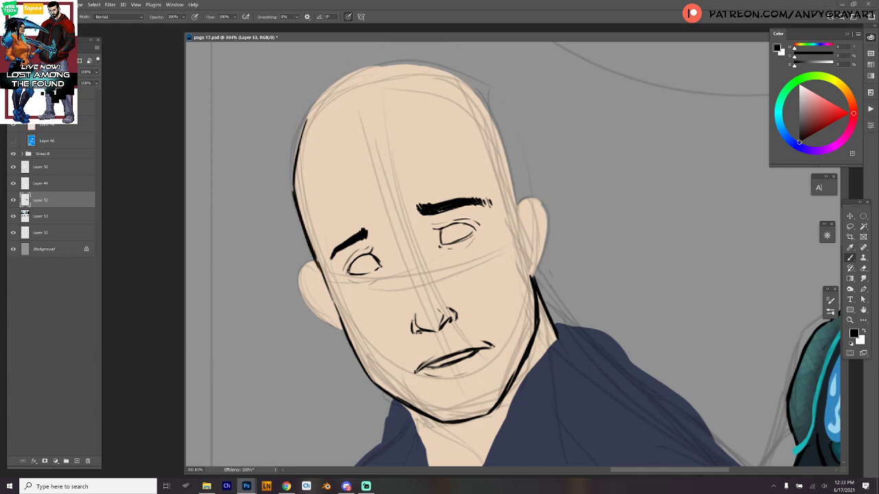
drag(292, 188, 313, 111)
drag(298, 144, 351, 75)
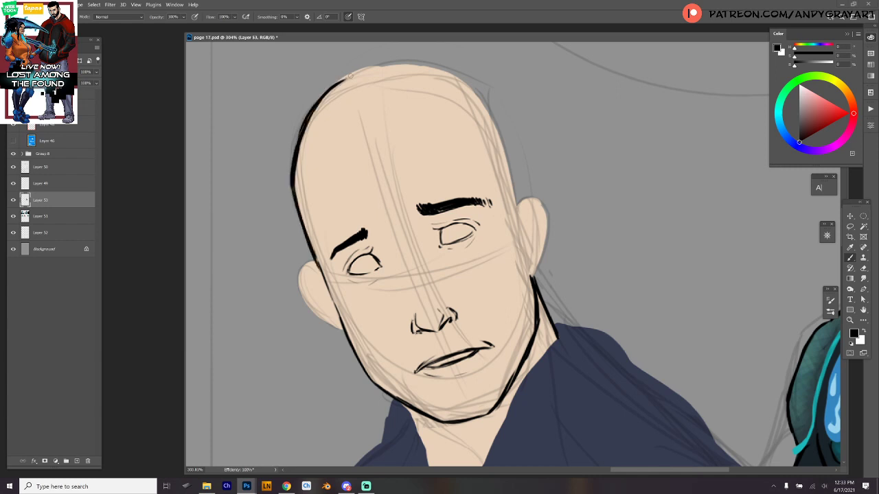
Step: Ink the head's outline over the crown and down its right side to the top of the right ear
drag(307, 117, 377, 66)
mouse_move(318, 94)
mouse_down()
mouse_move(408, 61)
mouse_move(443, 67)
mouse_move(429, 66)
mouse_up()
mouse_move(426, 66)
mouse_down()
mouse_move(454, 72)
mouse_move(433, 62)
mouse_up()
mouse_move(441, 70)
mouse_down()
mouse_move(469, 86)
mouse_move(494, 127)
mouse_up()
drag(458, 81, 502, 152)
drag(476, 95, 505, 165)
drag(489, 119, 512, 197)
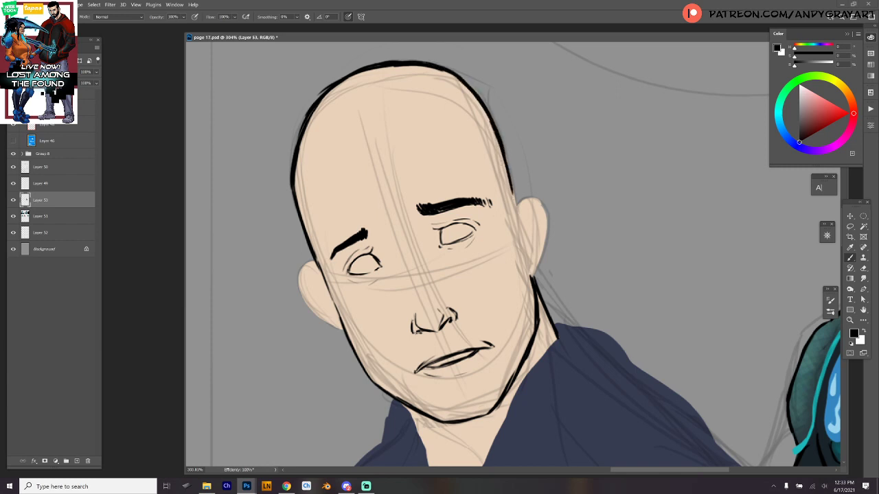
drag(496, 143, 515, 201)
drag(501, 166, 516, 206)
key(ctrl+z)
key(ctrl+z)
drag(489, 121, 518, 201)
Step: Outline the left ear in black and draw its inner folds
mouse_move(299, 268)
mouse_down()
mouse_move(309, 308)
mouse_move(339, 328)
mouse_up()
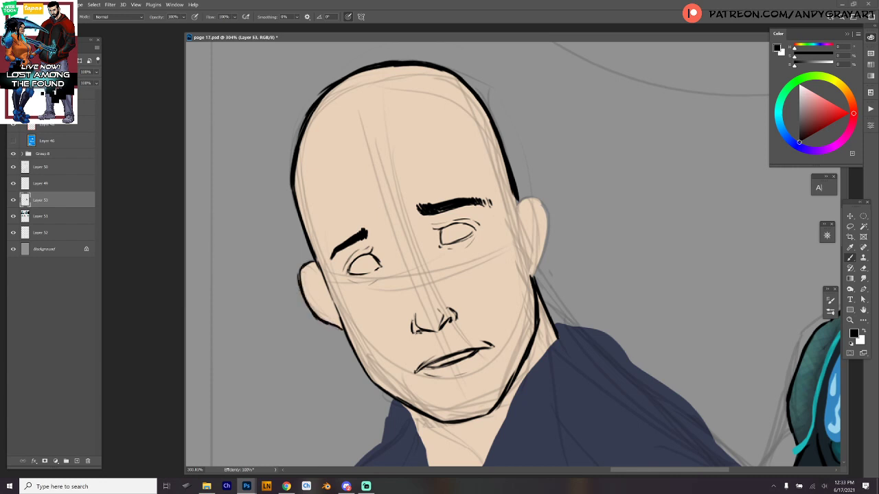
mouse_move(303, 269)
mouse_down()
mouse_move(328, 296)
mouse_move(336, 323)
mouse_up()
drag(309, 274, 320, 305)
Step: Sample the skin tone and paint the right-hand ear slightly larger along its top and outer edge
alt+click(525, 233)
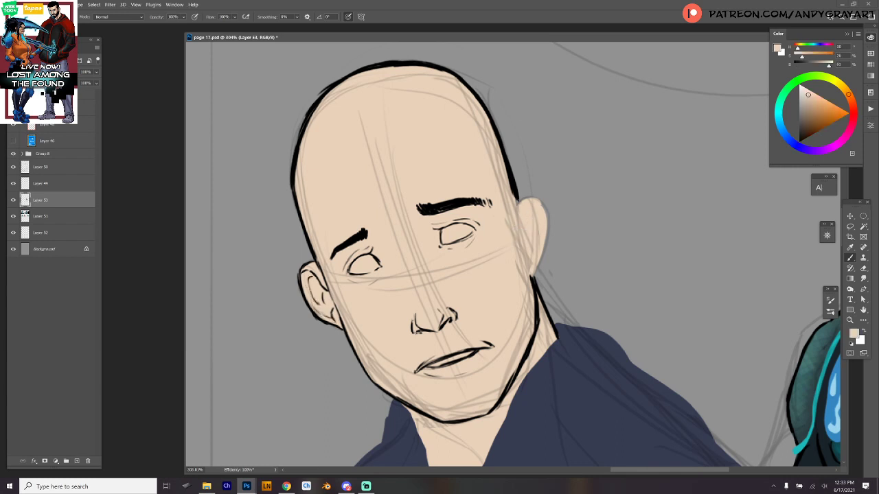
mouse_move(518, 199)
mouse_down()
mouse_move(545, 199)
mouse_move(552, 222)
mouse_move(541, 264)
mouse_up()
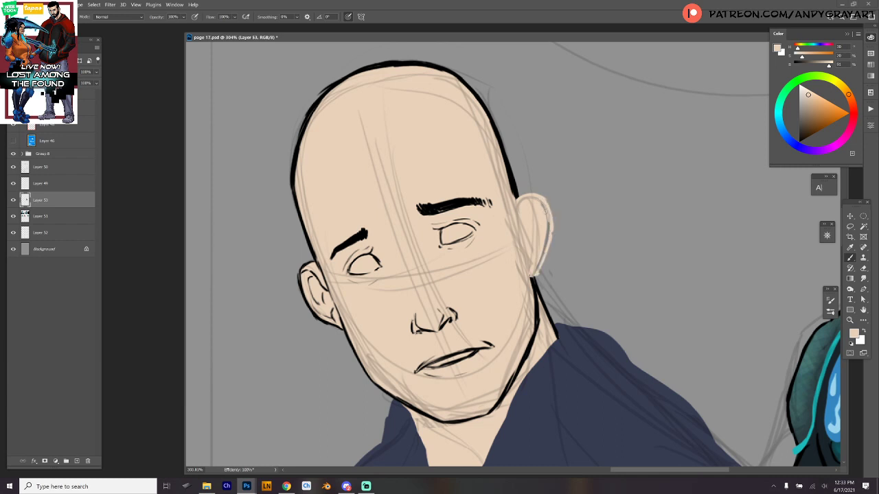
drag(540, 200, 551, 234)
drag(537, 271, 547, 228)
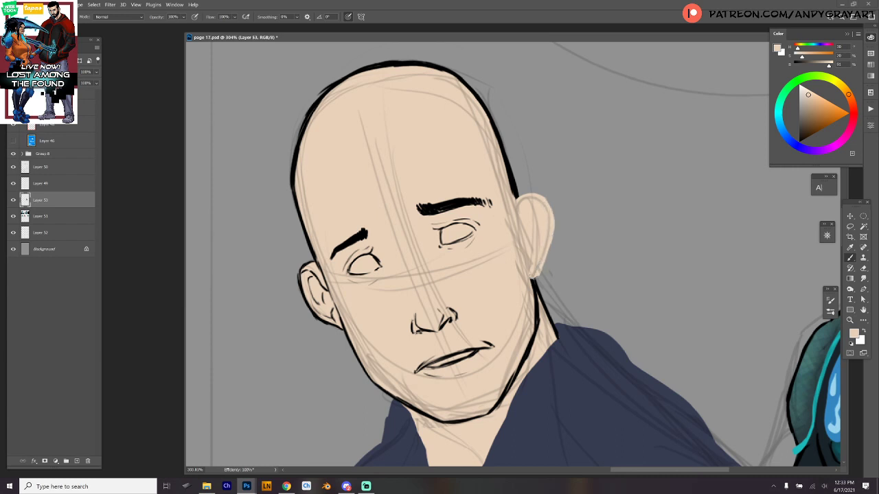
Step: Sample the black line colour, outline the right-hand ear, and draw its inner folds
alt+click(533, 278)
drag(528, 277, 548, 257)
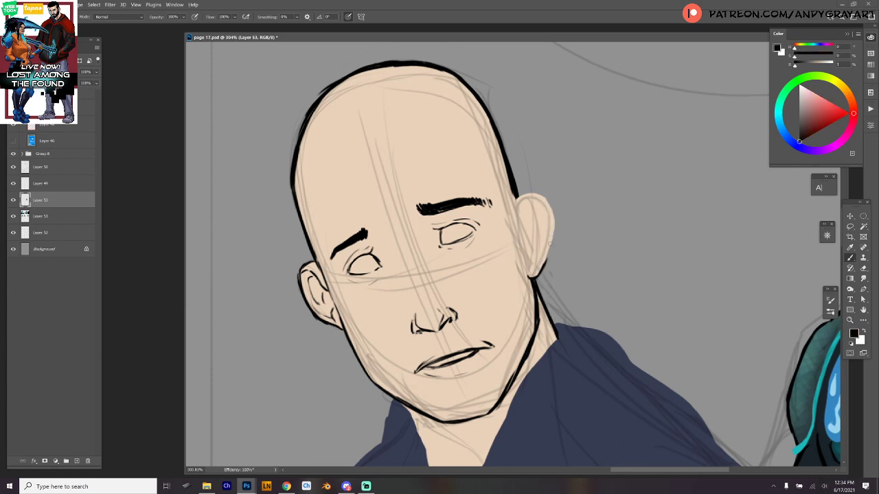
mouse_move(515, 200)
mouse_down()
mouse_move(536, 191)
mouse_move(546, 201)
mouse_move(557, 226)
mouse_move(546, 257)
mouse_up()
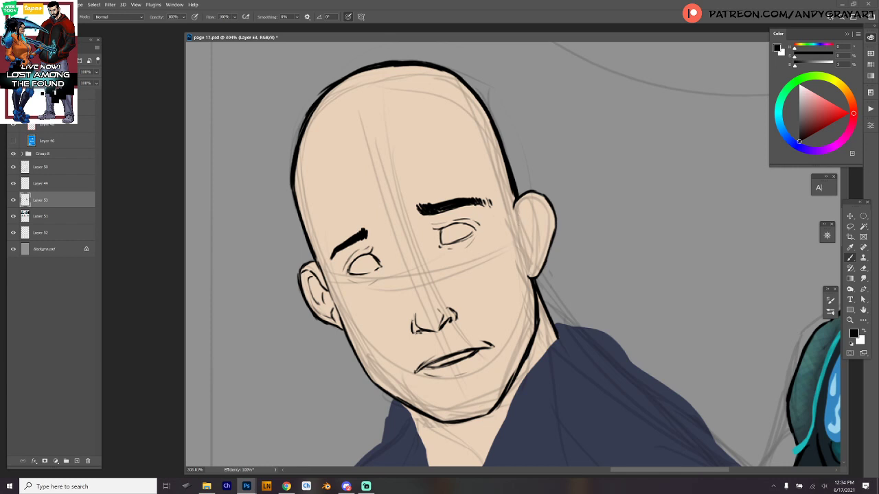
drag(516, 216, 526, 216)
drag(530, 259, 535, 270)
Step: Lasso the right-hand eyebrow and skew it so that its inner end sits higher
key(l)
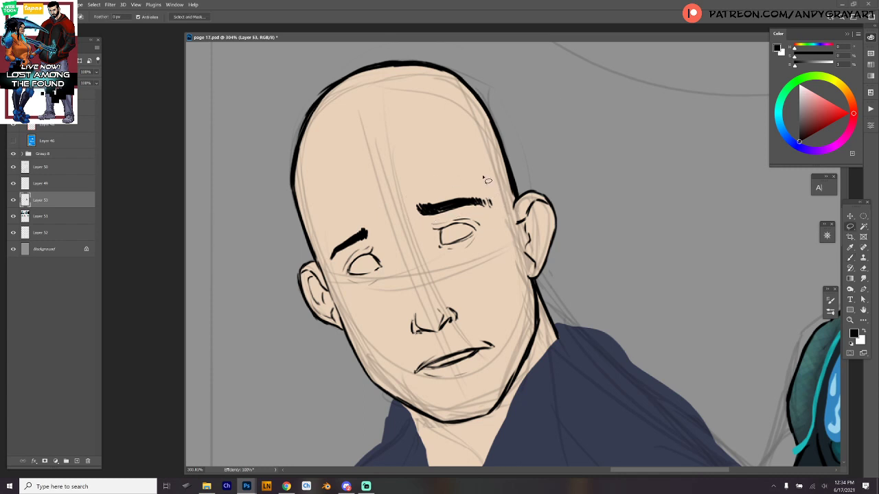
mouse_move(484, 179)
mouse_down()
mouse_move(476, 193)
mouse_move(493, 202)
mouse_move(470, 203)
mouse_move(492, 204)
mouse_move(493, 227)
mouse_move(488, 201)
mouse_up()
key(ctrl+t)
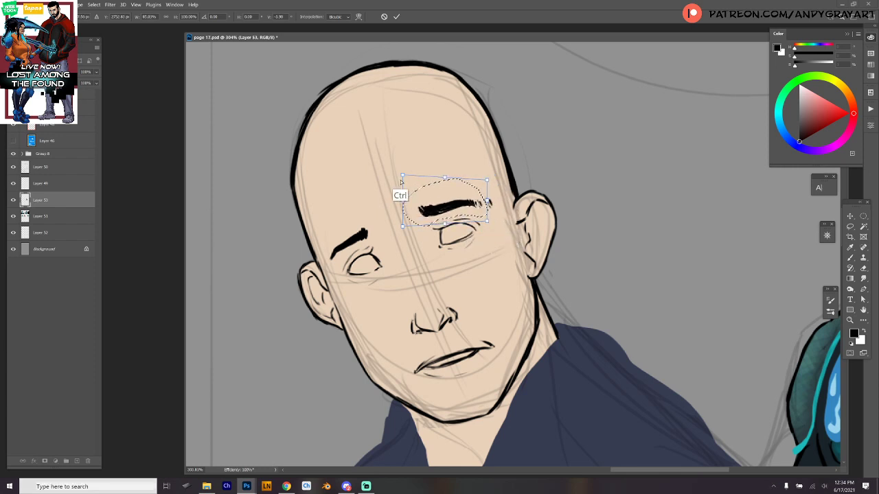
drag(403, 201, 401, 193)
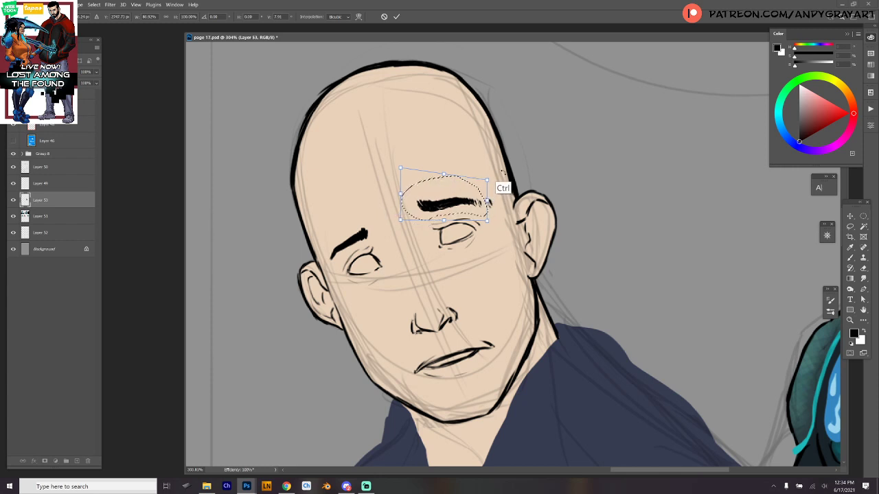
key(Return)
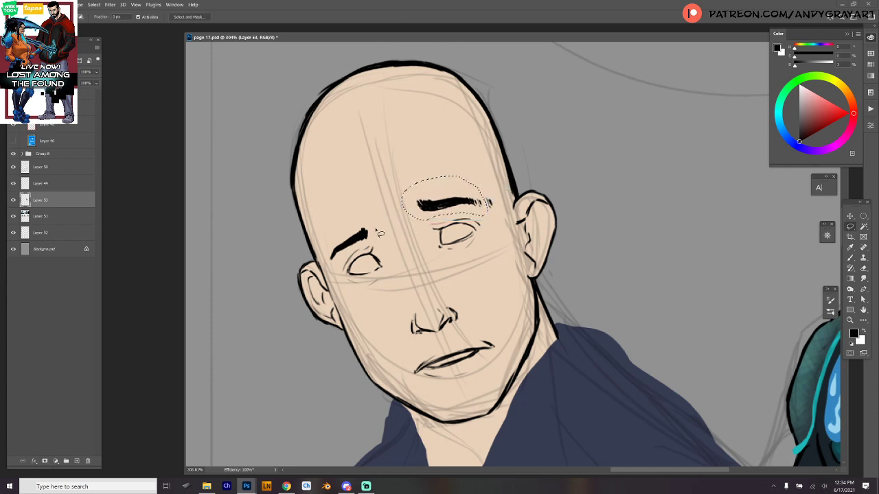
Step: Lasso the left-hand eyebrow, then widen and skew it so that its inner end rises
mouse_move(378, 224)
mouse_down()
mouse_move(353, 256)
mouse_move(374, 230)
mouse_up()
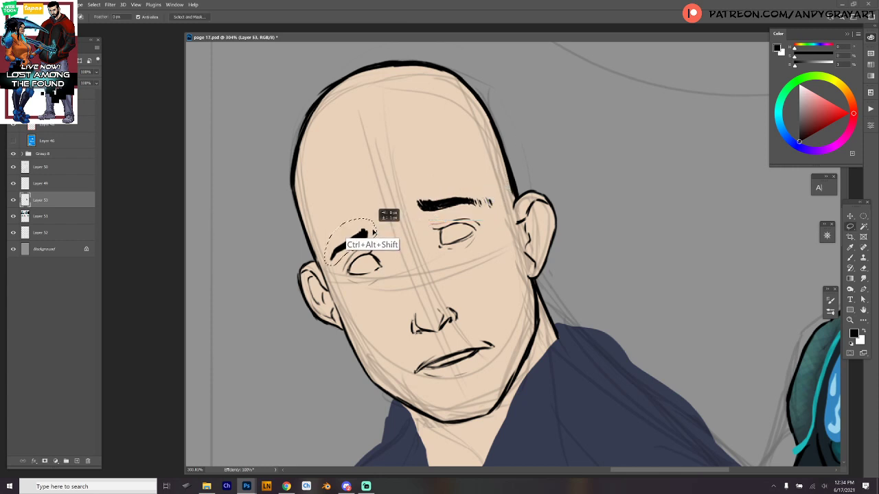
key(ctrl+t)
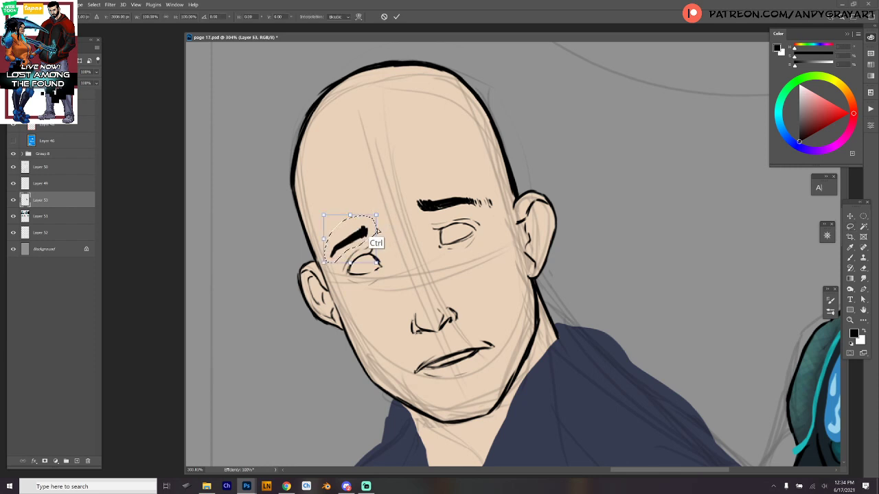
mouse_move(377, 231)
mouse_down()
mouse_move(382, 221)
mouse_move(378, 251)
mouse_move(395, 224)
mouse_move(376, 216)
mouse_move(376, 255)
mouse_move(376, 229)
mouse_move(382, 233)
mouse_up()
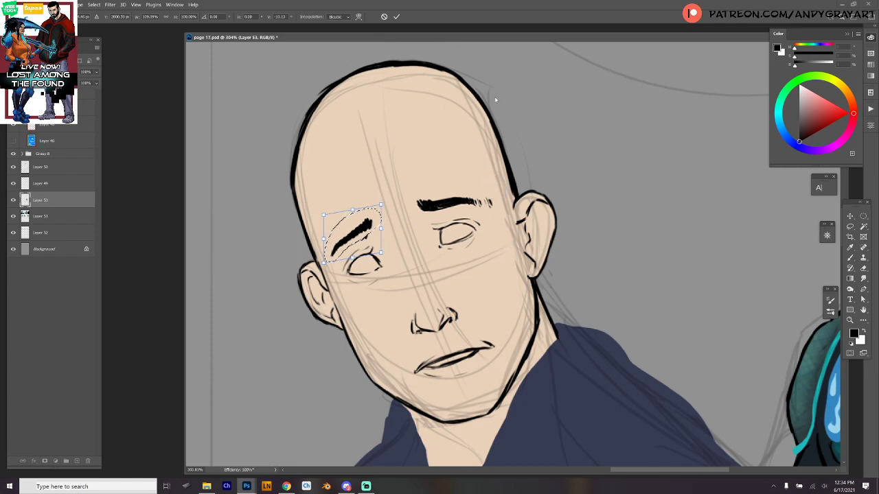
key(Return)
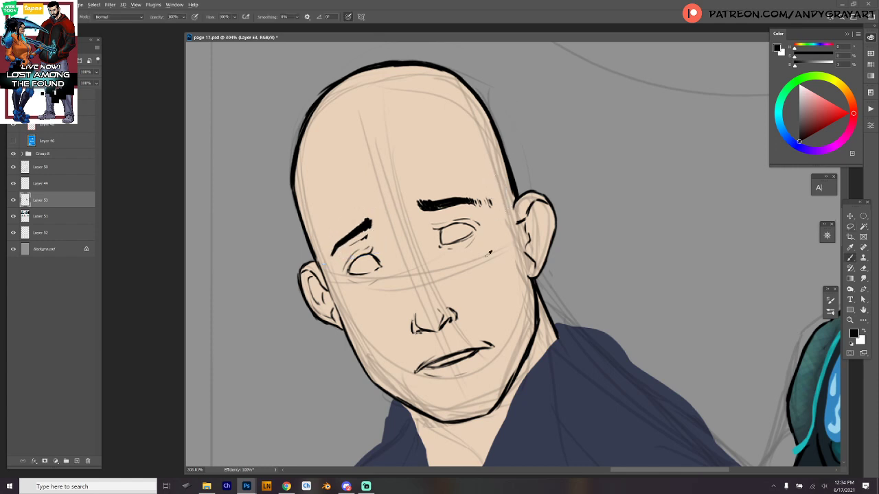
Step: Paint over the stray marks around both eyebrows with the sampled skin tone, and save the page
alt+click(493, 283)
drag(349, 244, 356, 244)
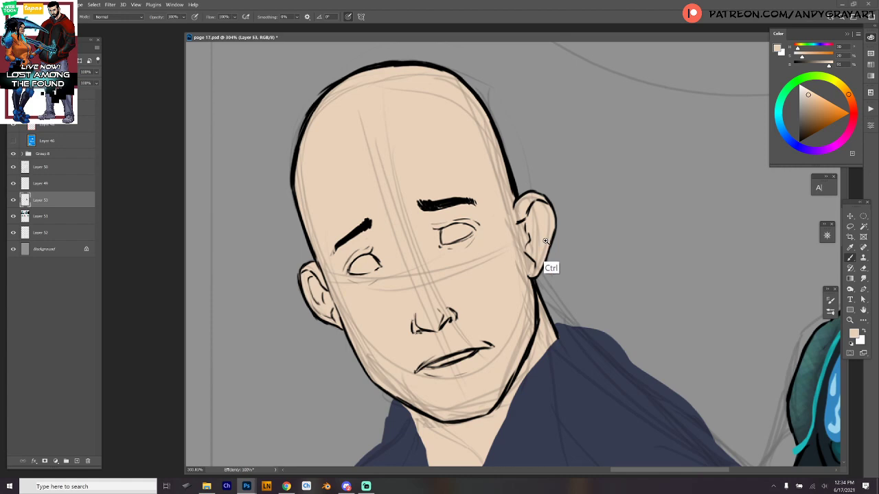
drag(369, 225, 369, 223)
scroll(583, 202, down, 3)
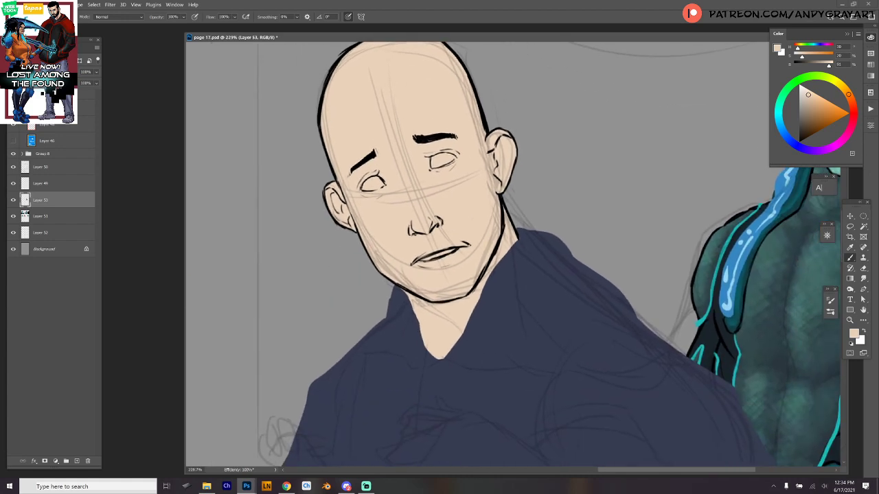
key(ctrl+s)
Step: Sample the black line colour and ink the neck, its tendon line, and the V-shaped collar edge
alt+click(414, 296)
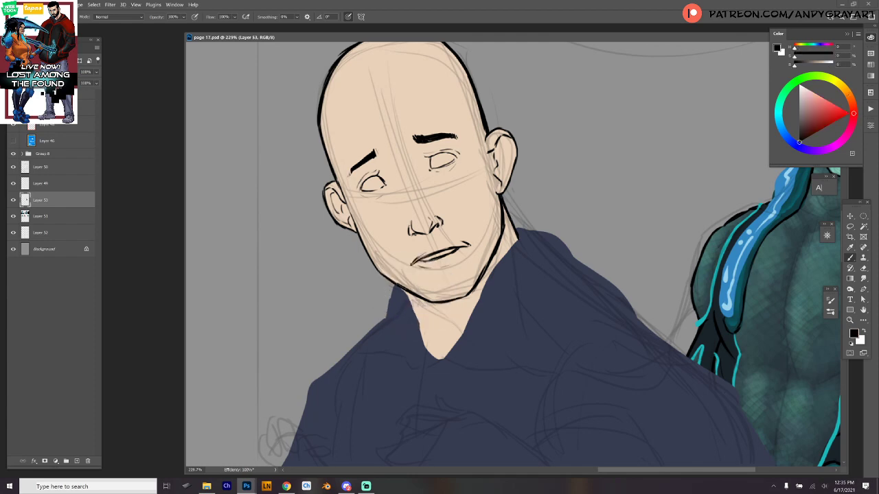
mouse_move(407, 298)
mouse_down()
mouse_move(442, 332)
mouse_move(446, 343)
mouse_move(419, 332)
mouse_move(435, 362)
mouse_move(457, 343)
mouse_move(495, 271)
mouse_up()
key(ctrl+z)
drag(479, 299, 512, 248)
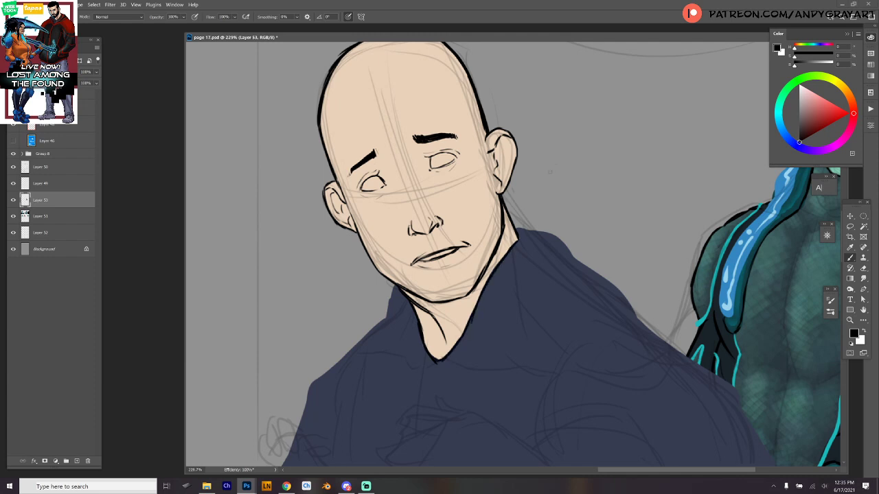
Step: Draw a round iris in each eye and reinforce the head outline beside the right-hand ear
ctrl+click(359, 213)
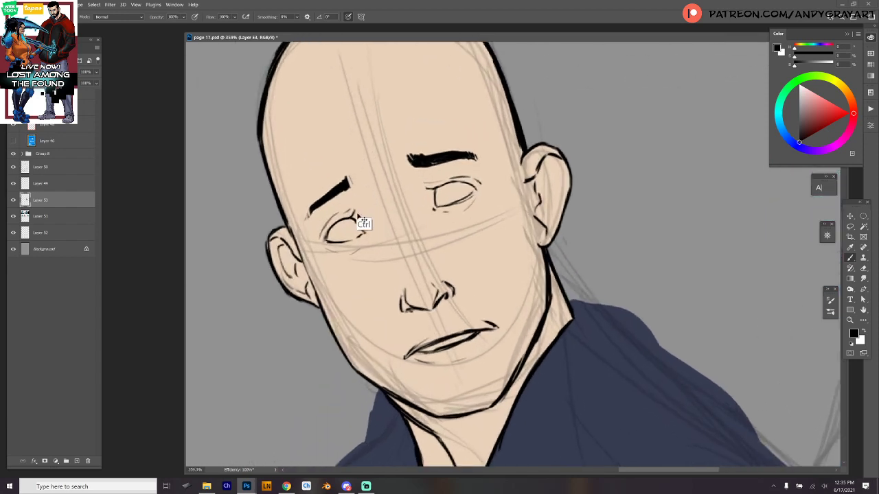
drag(331, 238, 346, 232)
drag(441, 185, 459, 199)
scroll(616, 252, down, 5)
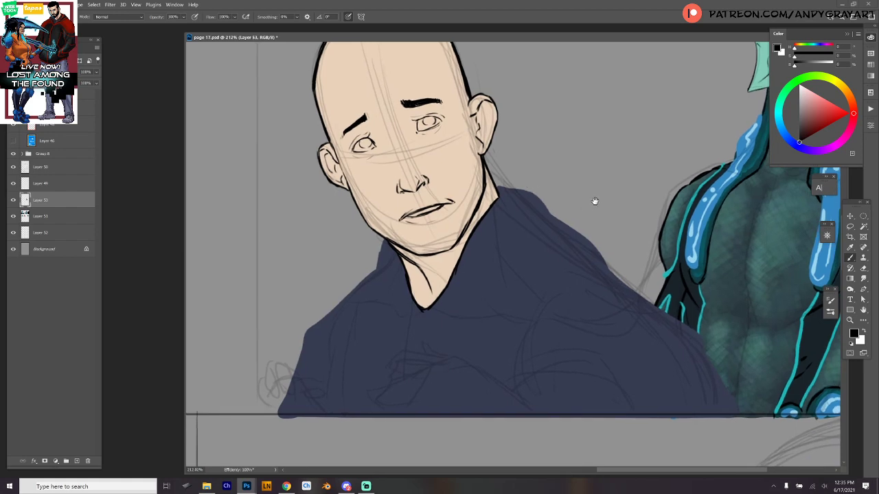
drag(594, 201, 563, 225)
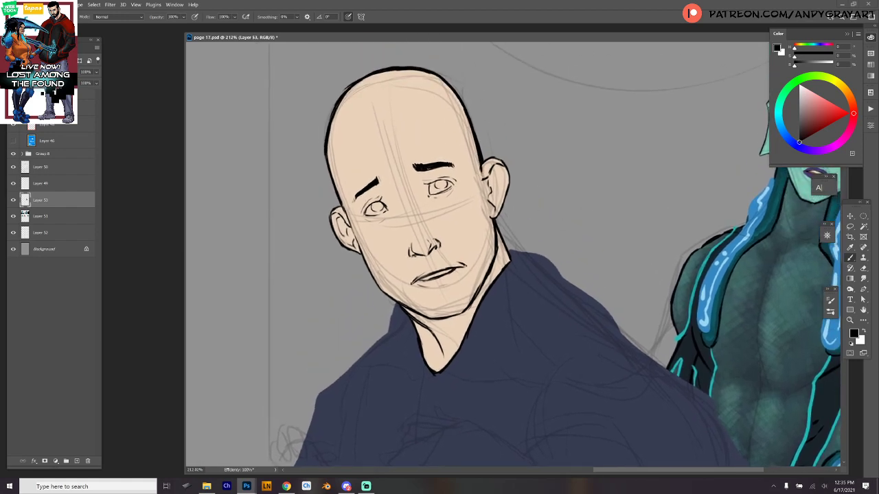
drag(481, 166, 495, 230)
Step: Lock the layer's transparent pixels and, with a larger hard round brush, paint a thick black edge around the bald figure's V-shaped collar
drag(599, 237, 584, 188)
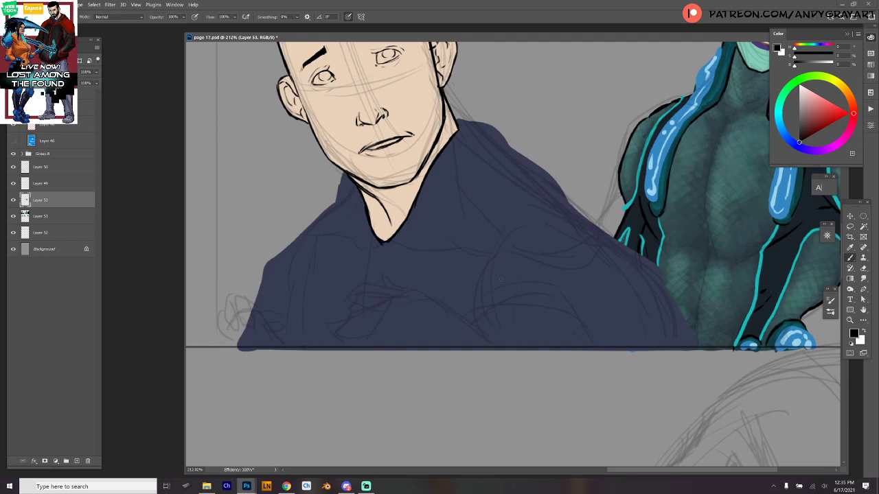
right_click(487, 211)
key(Return)
right_click(472, 155)
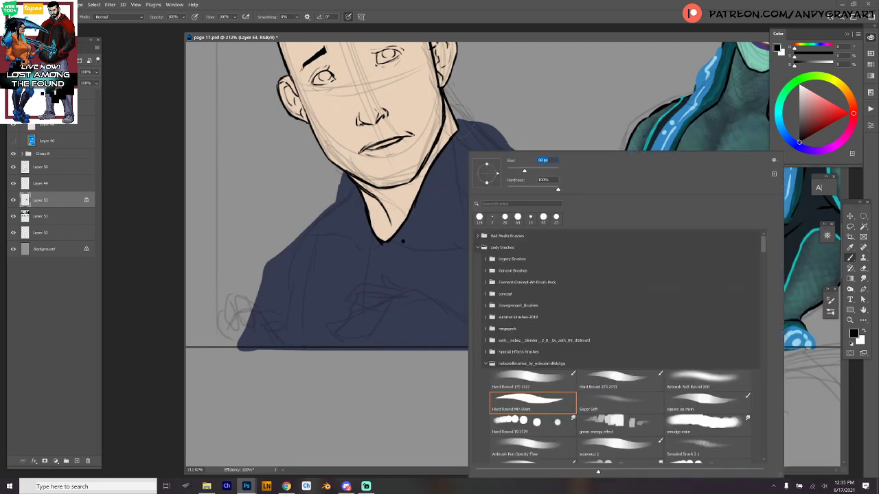
key(Return)
mouse_move(457, 118)
mouse_down()
mouse_move(464, 130)
mouse_move(450, 156)
mouse_up()
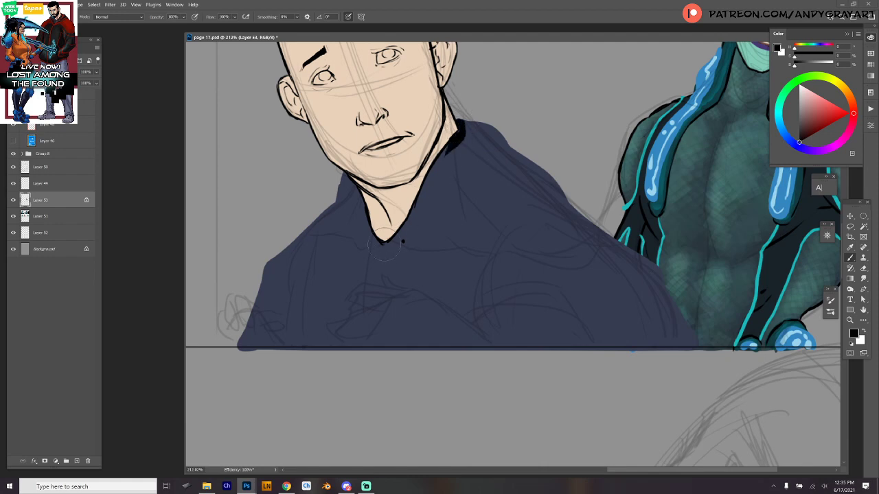
mouse_move(386, 246)
mouse_down()
mouse_move(441, 156)
mouse_move(468, 131)
mouse_up()
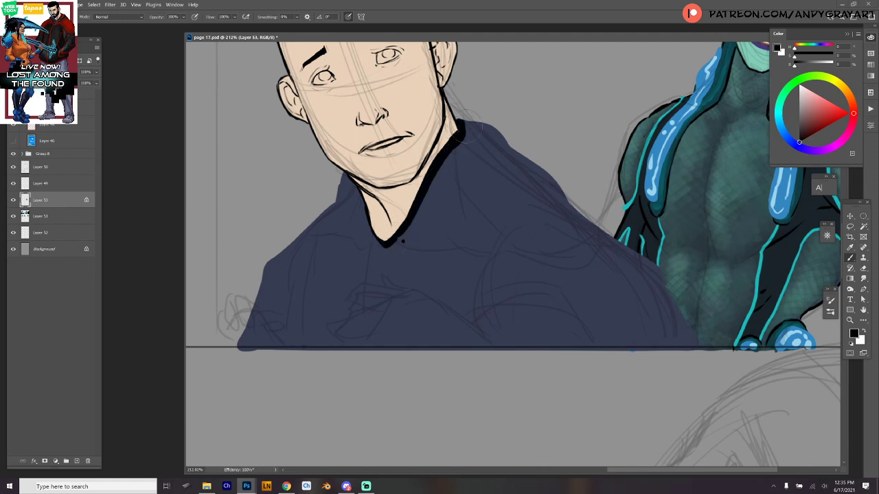
mouse_move(344, 175)
mouse_down()
mouse_move(376, 239)
mouse_move(388, 234)
mouse_move(349, 184)
mouse_move(342, 228)
mouse_move(388, 244)
mouse_move(493, 153)
mouse_up()
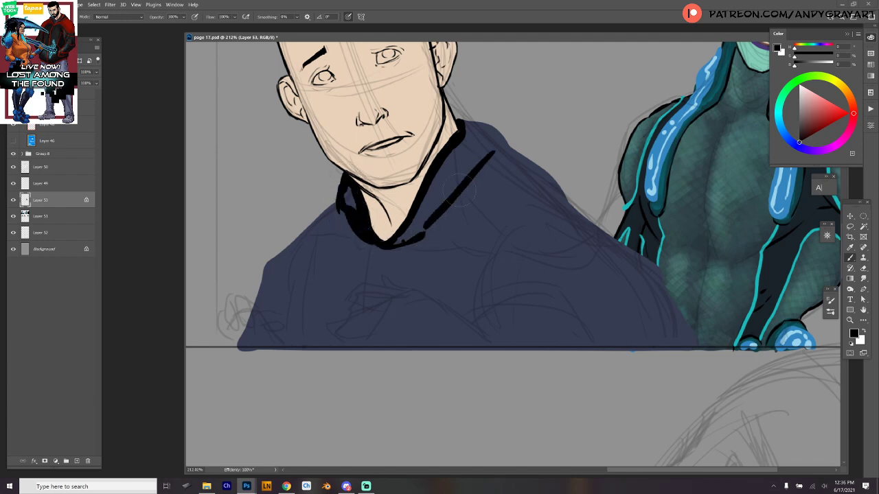
Step: Paint broad black fold shadows from the collar's point up across the shoulder nearer the fin-eared character
drag(400, 243, 495, 148)
drag(433, 208, 507, 140)
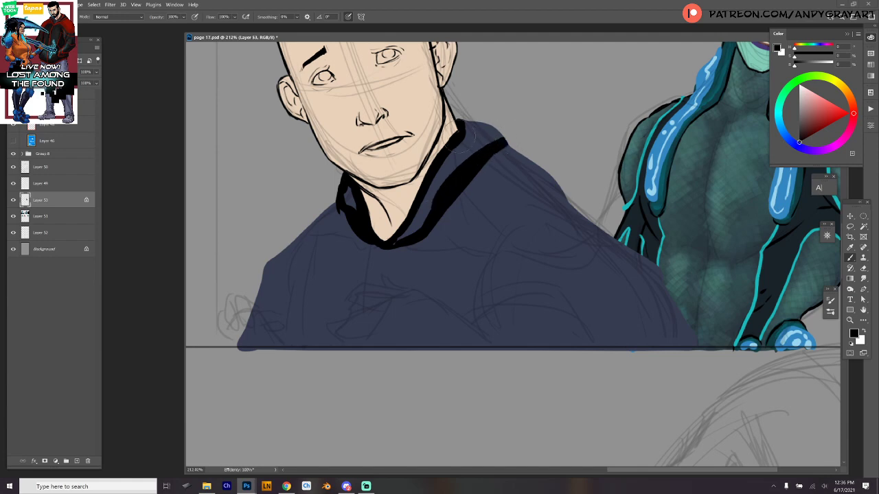
mouse_move(459, 123)
mouse_down()
mouse_move(503, 136)
mouse_move(484, 158)
mouse_up()
drag(412, 221, 450, 184)
mouse_move(388, 245)
mouse_down()
mouse_move(514, 185)
mouse_move(427, 237)
mouse_move(548, 169)
mouse_move(444, 217)
mouse_move(528, 159)
mouse_move(549, 183)
mouse_up()
Step: Paint the left-hand shoulder and sleeve outline in black, adding a thick inner sleeve shadow and a short fold across the chest
mouse_move(353, 190)
mouse_down()
mouse_move(371, 233)
mouse_move(339, 210)
mouse_move(292, 349)
mouse_up()
mouse_move(332, 206)
mouse_down()
mouse_move(275, 261)
mouse_move(239, 349)
mouse_up()
mouse_move(276, 259)
mouse_down()
mouse_move(302, 289)
mouse_move(285, 336)
mouse_move(302, 264)
mouse_move(357, 269)
mouse_move(347, 247)
mouse_move(373, 277)
mouse_up()
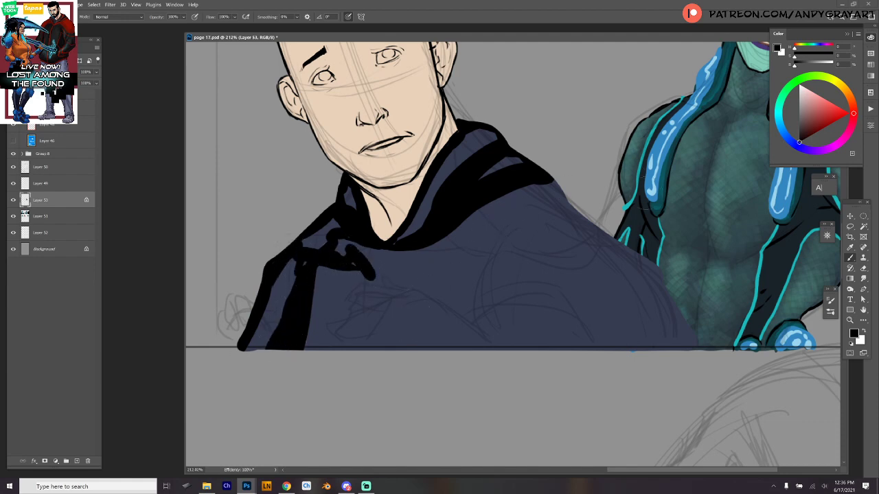
Step: Paint a thick black outline down the right-hand shoulder and sleeve, and add a second shadow line inside it
mouse_move(539, 176)
mouse_down()
mouse_move(593, 230)
mouse_move(577, 214)
mouse_move(660, 273)
mouse_move(697, 347)
mouse_up()
drag(716, 224, 720, 224)
drag(720, 224, 651, 286)
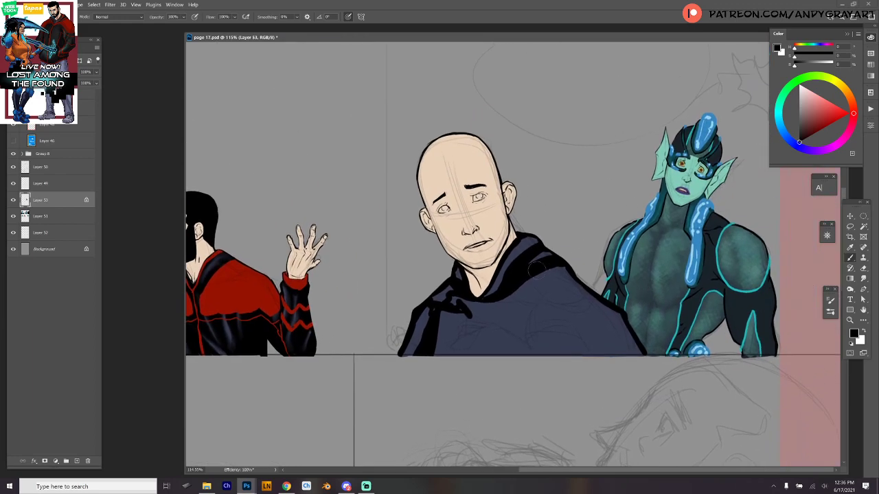
mouse_move(537, 270)
mouse_down()
mouse_move(592, 310)
mouse_move(562, 294)
mouse_move(622, 348)
mouse_move(553, 268)
mouse_move(605, 302)
mouse_move(598, 320)
mouse_move(636, 353)
mouse_up()
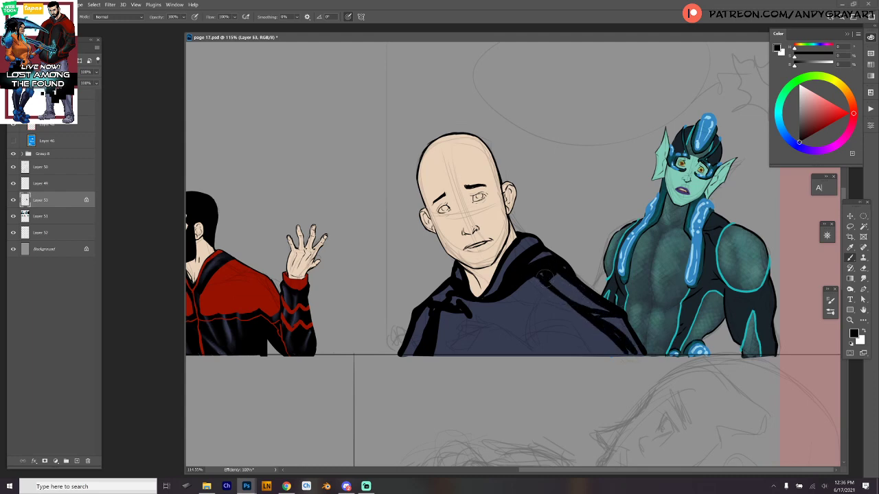
Step: Paint black shadow shapes over the bald man's hoodie, covering the chest and leaving blue-grey highlights on the folds, shoulders and sleeves
drag(541, 277, 504, 304)
mouse_move(584, 323)
mouse_down()
mouse_move(578, 314)
mouse_move(617, 354)
mouse_up()
mouse_move(547, 287)
mouse_down()
mouse_move(494, 355)
mouse_move(475, 356)
mouse_up()
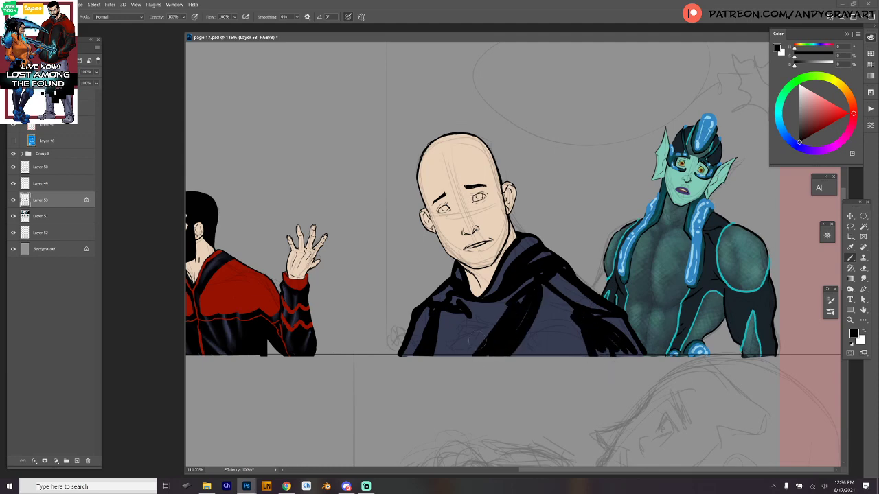
mouse_move(460, 314)
mouse_down()
mouse_move(441, 347)
mouse_move(450, 357)
mouse_move(493, 301)
mouse_move(462, 311)
mouse_move(462, 333)
mouse_move(510, 294)
mouse_move(486, 339)
mouse_up()
mouse_move(541, 291)
mouse_down()
mouse_move(537, 346)
mouse_move(534, 302)
mouse_move(553, 350)
mouse_up()
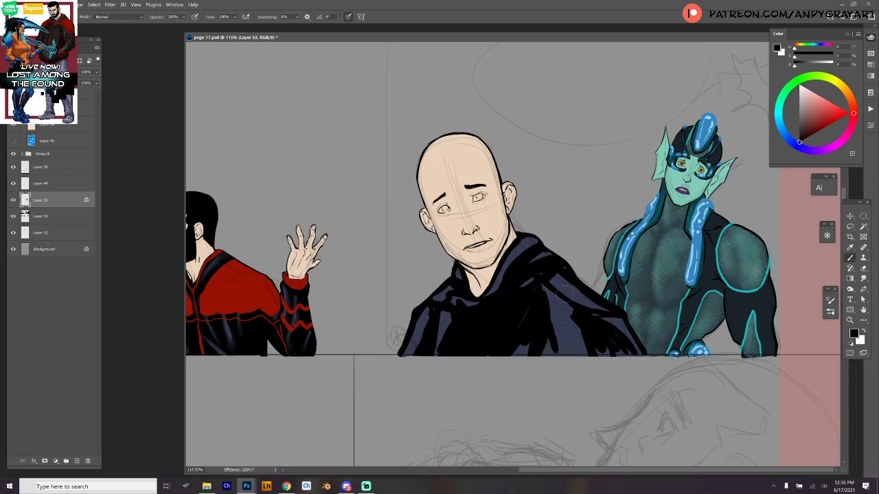
mouse_move(533, 283)
mouse_down()
mouse_move(588, 322)
mouse_move(557, 354)
mouse_move(546, 304)
mouse_move(519, 345)
mouse_move(529, 279)
mouse_up()
mouse_move(566, 309)
mouse_down()
mouse_move(601, 344)
mouse_move(593, 350)
mouse_move(625, 357)
mouse_move(573, 308)
mouse_up()
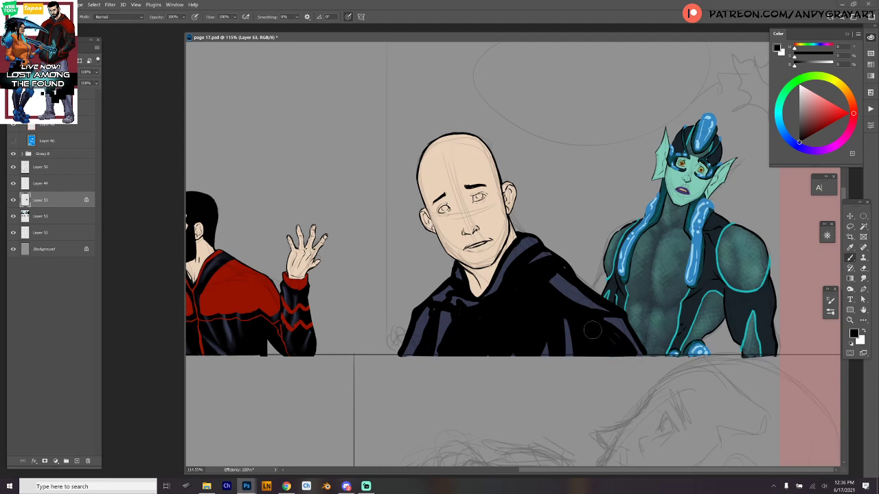
Step: Smudge the edges between the black shadows and blue-grey highlights across the hoodie with the Hard Round 19 brush
right_click(532, 263)
click(595, 422)
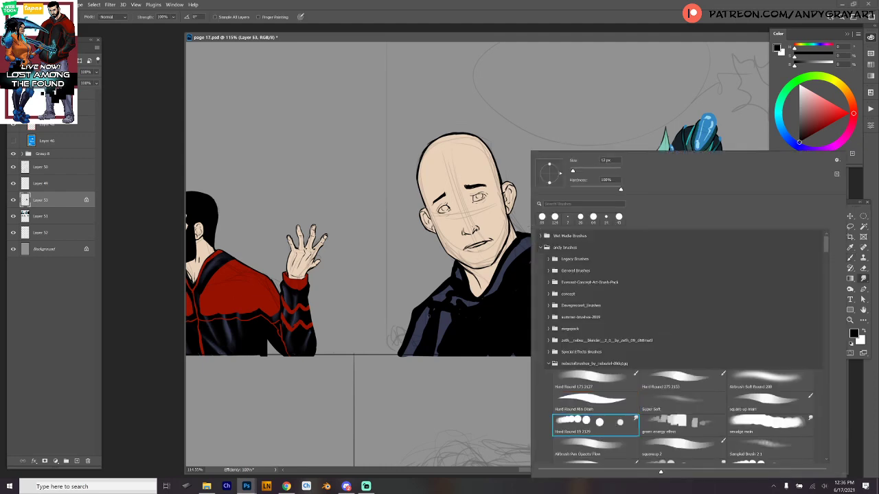
click(427, 315)
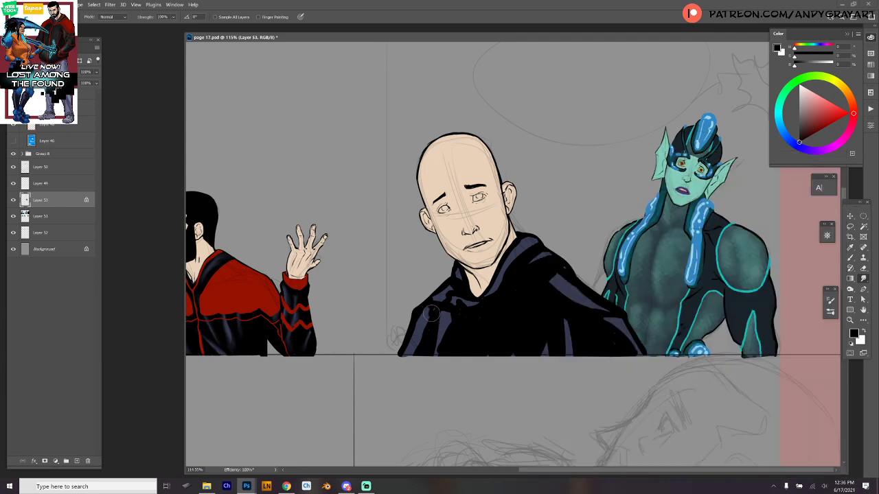
mouse_move(432, 314)
mouse_down()
mouse_move(412, 350)
mouse_move(441, 351)
mouse_up()
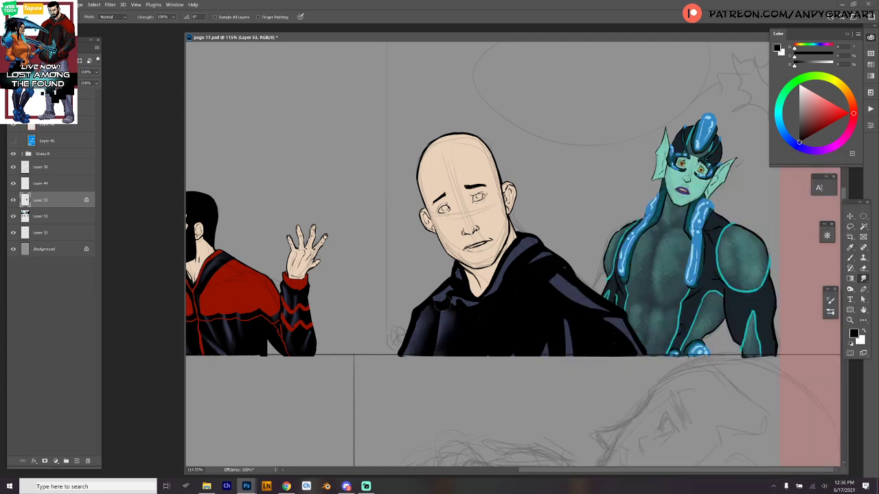
drag(443, 307, 453, 292)
mouse_move(508, 267)
mouse_down()
mouse_move(531, 245)
mouse_move(601, 313)
mouse_up()
mouse_move(541, 267)
mouse_down()
mouse_move(598, 309)
mouse_move(638, 351)
mouse_up()
mouse_move(571, 321)
mouse_down()
mouse_move(548, 330)
mouse_move(575, 303)
mouse_move(520, 347)
mouse_up()
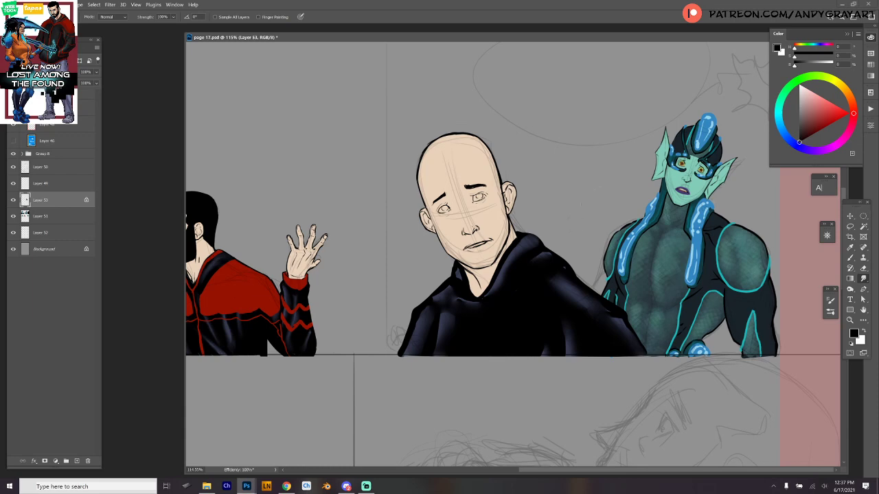
right_click(501, 193)
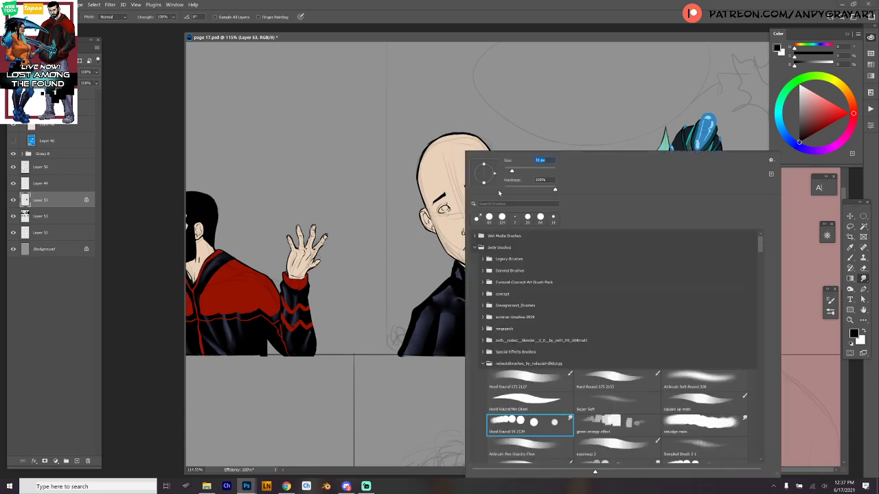
click(457, 282)
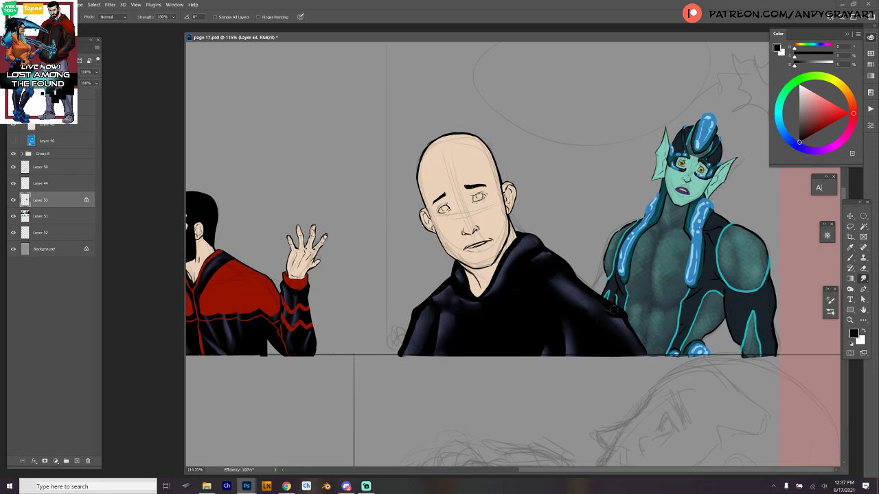
Step: Paint the inside of the hoodie's collar black with the brush, covering the lower part of the bald man's neck
scroll(568, 309, up, 3)
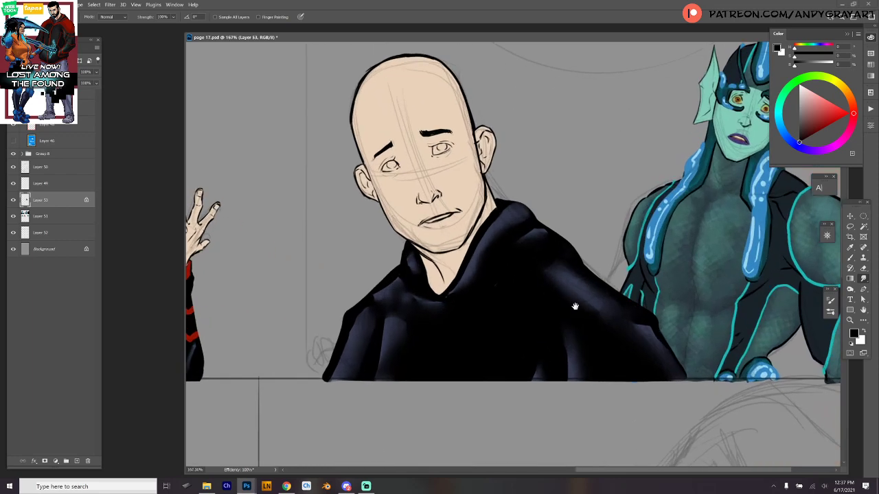
drag(594, 303, 590, 311)
key(b)
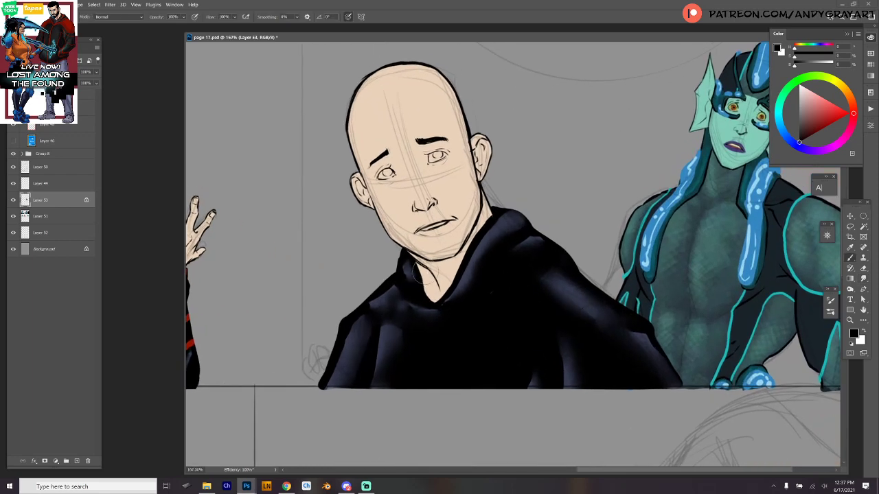
drag(424, 269, 431, 308)
mouse_move(427, 276)
mouse_down()
mouse_move(437, 302)
mouse_move(411, 265)
mouse_move(430, 278)
mouse_move(454, 249)
mouse_move(429, 282)
mouse_move(422, 271)
mouse_move(434, 290)
mouse_move(464, 268)
mouse_move(440, 289)
mouse_up()
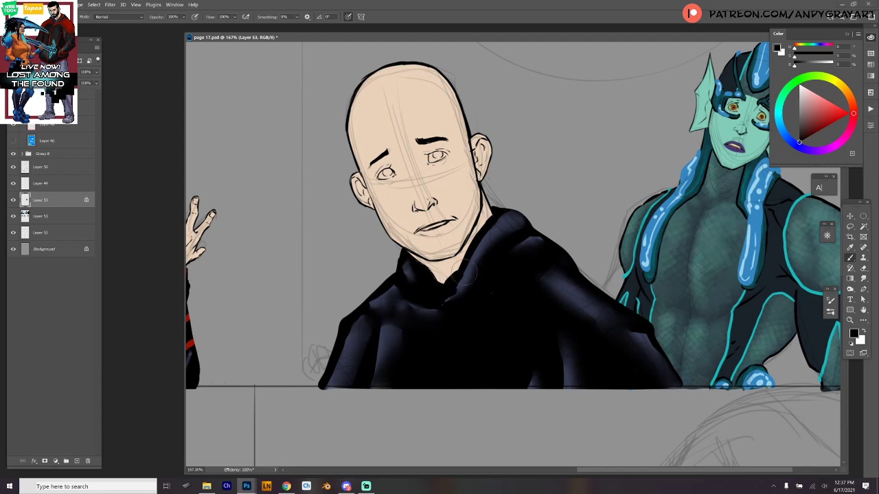
Step: Sample the dark red from the bearded man's jacket and outline the hoodie's collar opening, undoing the extra strokes
mouse_move(520, 228)
mouse_down()
mouse_move(643, 218)
mouse_move(572, 220)
mouse_up()
alt+click(247, 294)
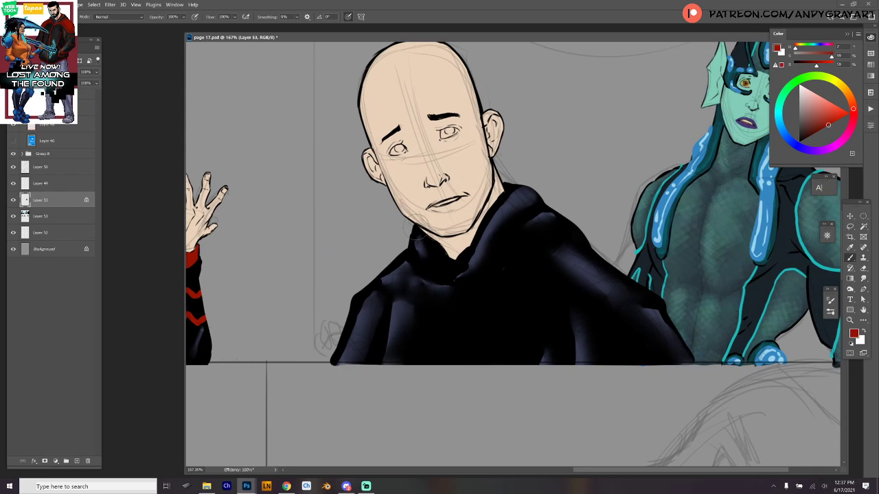
mouse_move(415, 226)
mouse_down()
mouse_move(450, 295)
mouse_move(505, 194)
mouse_up()
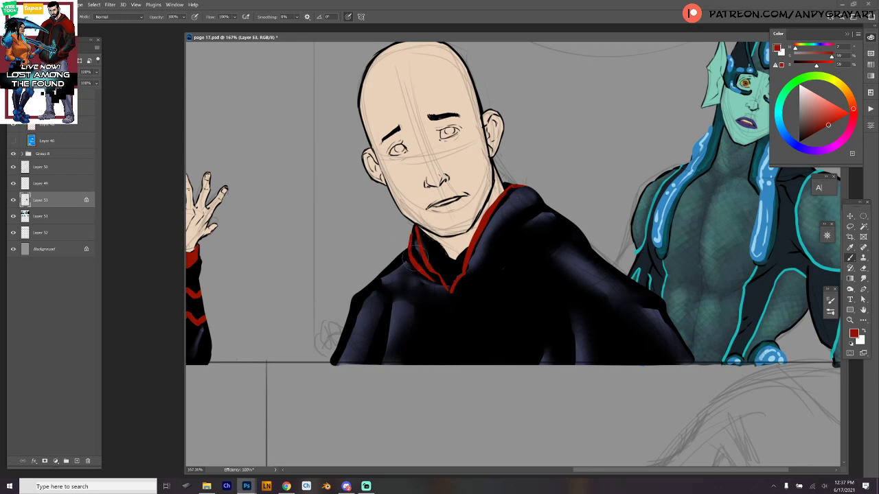
drag(517, 305, 679, 275)
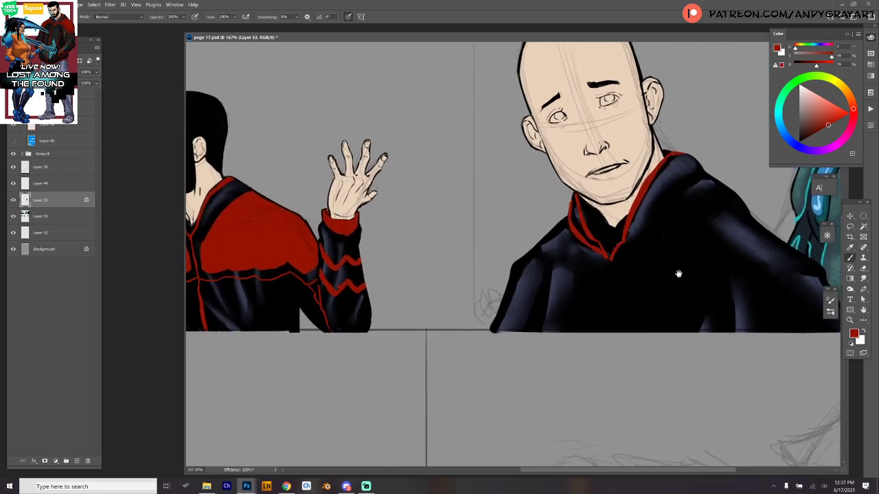
key(ctrl+z)
key(ctrl+z)
key(ctrl+z)
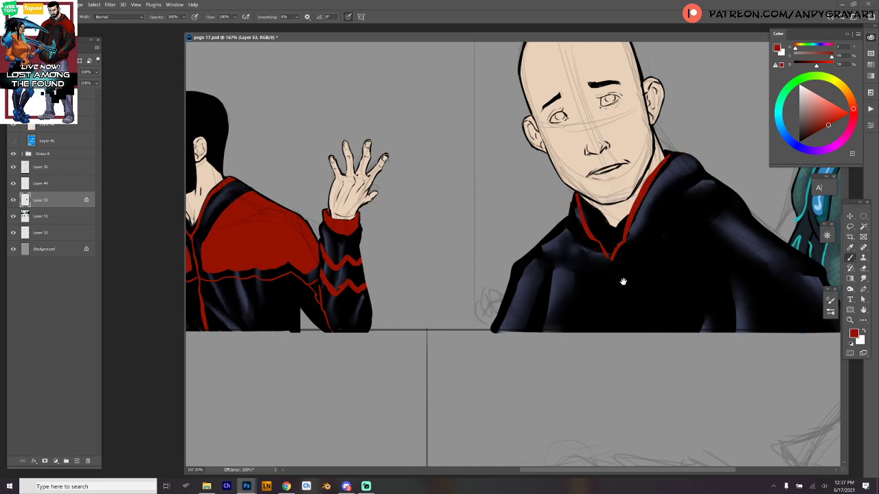
Step: Paint red trim along both outer edges of the hood and a short red line down the hoodie's front opening
drag(623, 281, 550, 270)
mouse_move(479, 208)
mouse_down()
mouse_move(483, 230)
mouse_move(517, 248)
mouse_up()
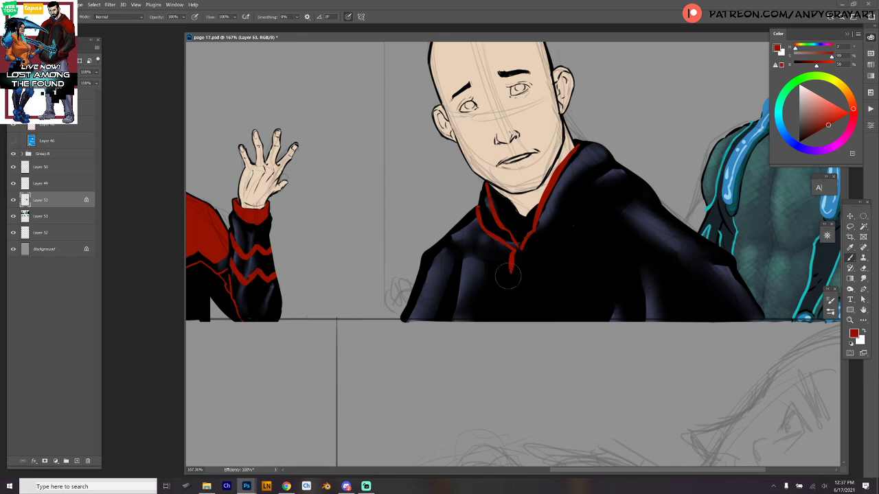
drag(515, 246, 510, 294)
drag(628, 249, 528, 289)
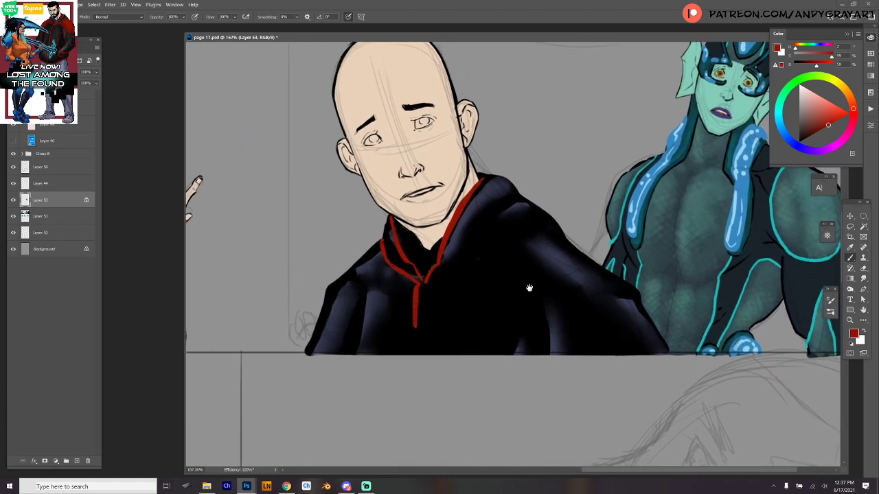
mouse_move(470, 245)
mouse_down()
mouse_move(564, 235)
mouse_move(547, 226)
mouse_move(574, 249)
mouse_move(548, 228)
mouse_move(569, 241)
mouse_up()
key(ctrl+z)
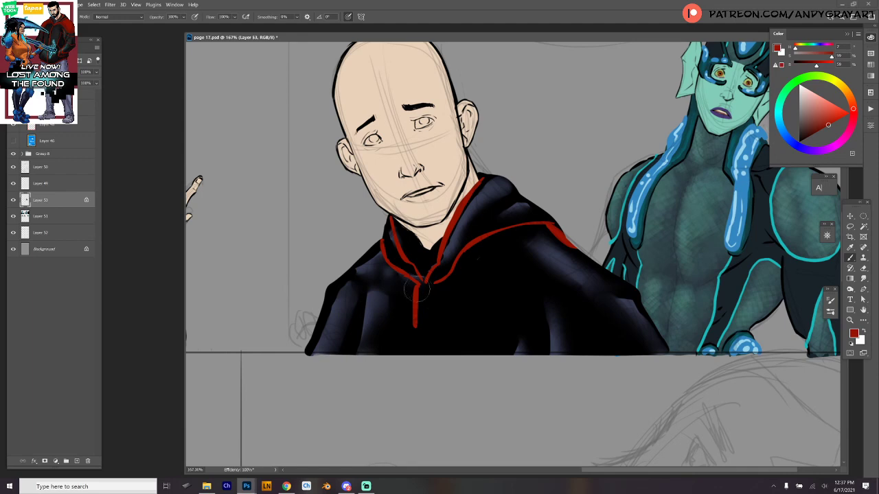
Step: Outline and fill the hoodie's front panel and sleeve on the viewer's left with solid dark red
mouse_move(414, 313)
mouse_down()
mouse_move(408, 348)
mouse_move(344, 341)
mouse_move(333, 356)
mouse_up()
mouse_move(336, 276)
mouse_down()
mouse_move(310, 377)
mouse_move(332, 340)
mouse_move(310, 349)
mouse_up()
mouse_move(382, 251)
mouse_down()
mouse_move(378, 281)
mouse_move(350, 269)
mouse_up()
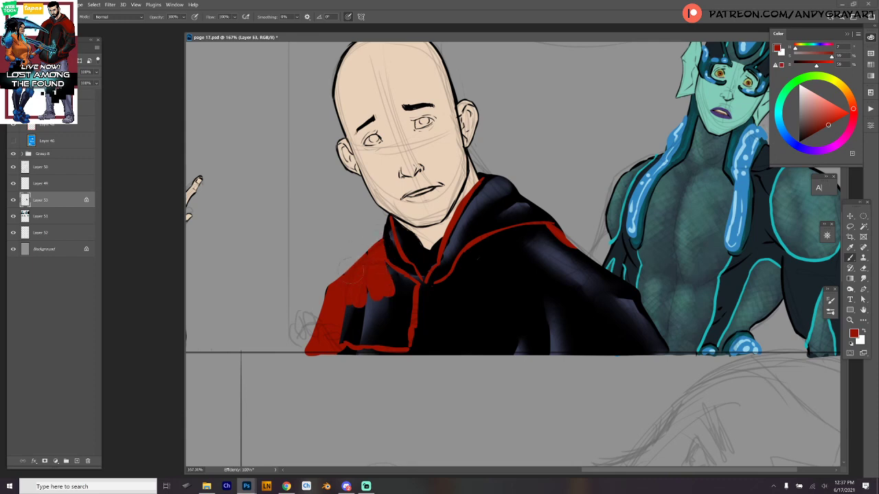
mouse_move(352, 309)
mouse_down()
mouse_move(343, 340)
mouse_move(343, 332)
mouse_move(401, 344)
mouse_move(407, 299)
mouse_move(381, 265)
mouse_move(401, 274)
mouse_move(412, 286)
mouse_move(405, 342)
mouse_up()
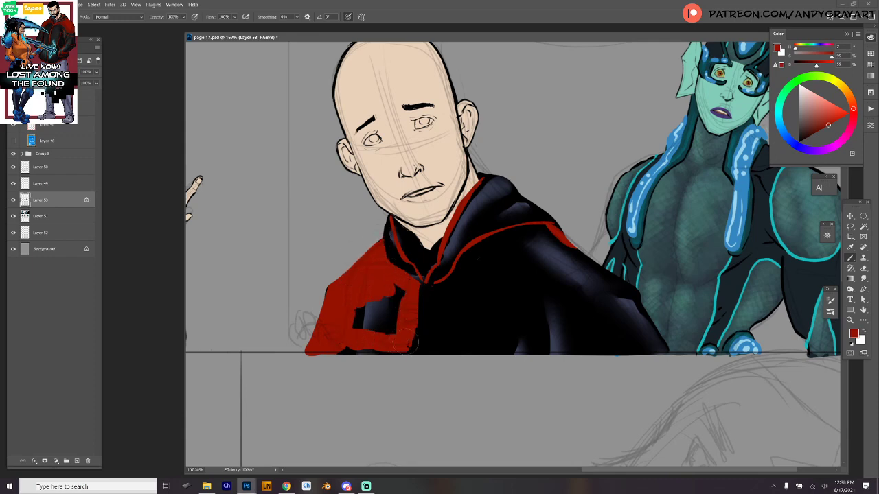
mouse_move(420, 290)
mouse_down()
mouse_move(410, 350)
mouse_move(435, 283)
mouse_move(431, 315)
mouse_move(408, 356)
mouse_move(380, 349)
mouse_up()
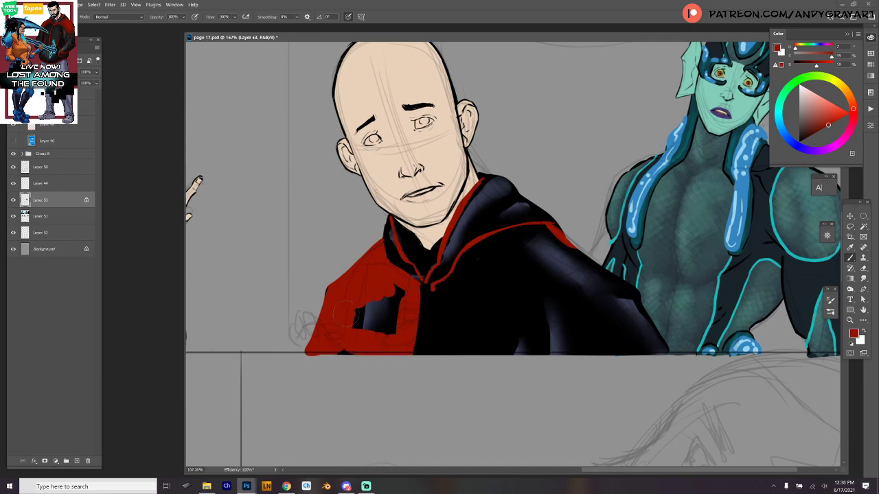
mouse_move(345, 313)
mouse_down()
mouse_move(358, 294)
mouse_move(386, 334)
mouse_move(395, 301)
mouse_up()
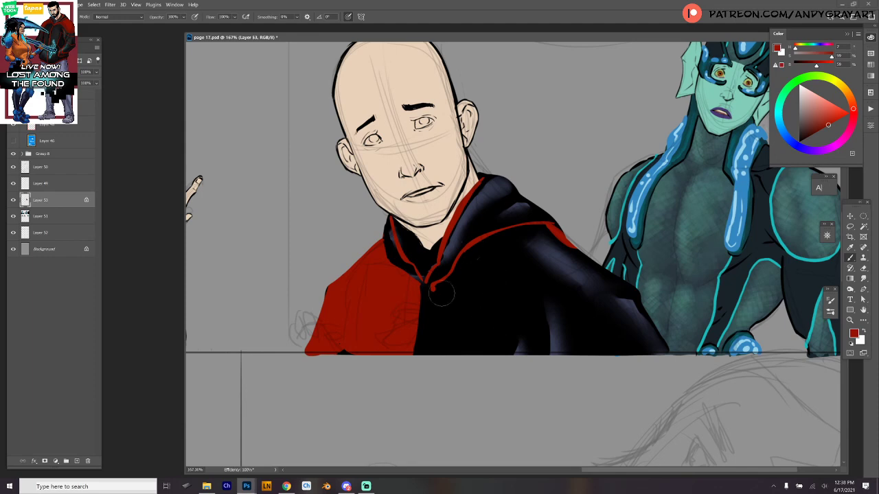
Step: Outline the hoodie's other half in red along the centre strip, the bottom edge and the outer shoulder
drag(430, 277, 432, 353)
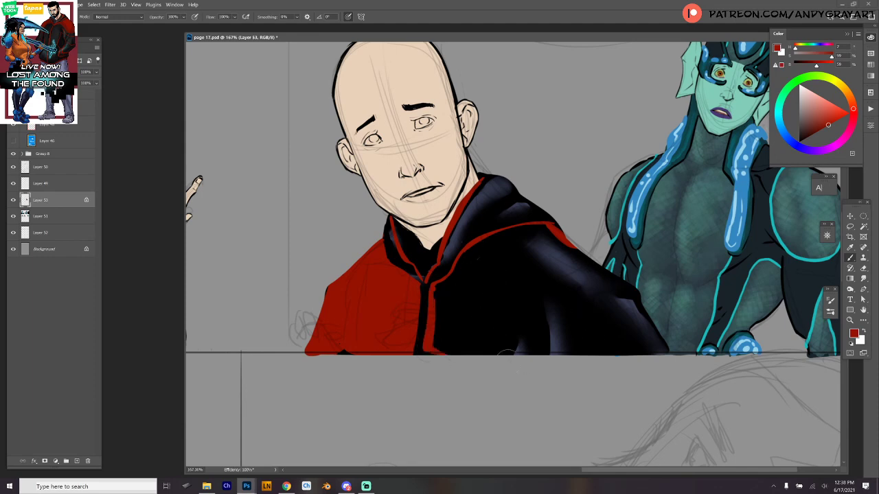
drag(508, 351, 658, 352)
drag(572, 252, 641, 305)
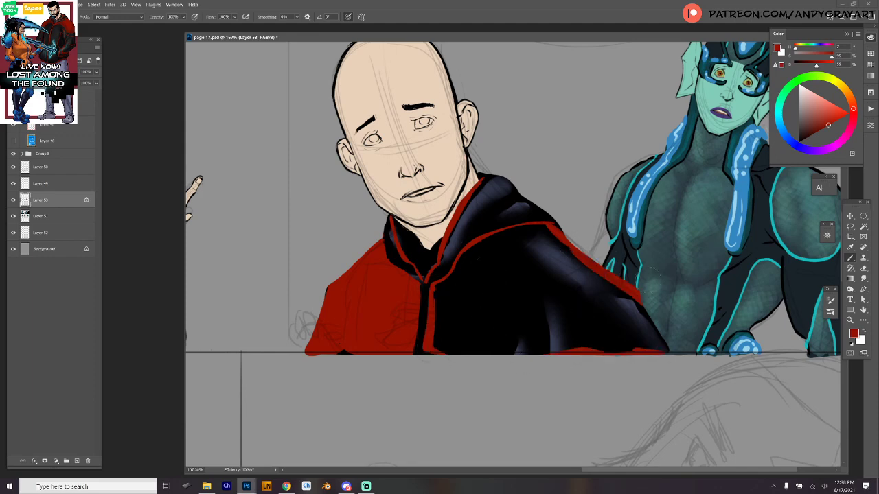
Step: Enlarge the brush and fill the hoodie's front and sleeve on the viewer's right with solid red, keeping the hood dark
right_click(565, 246)
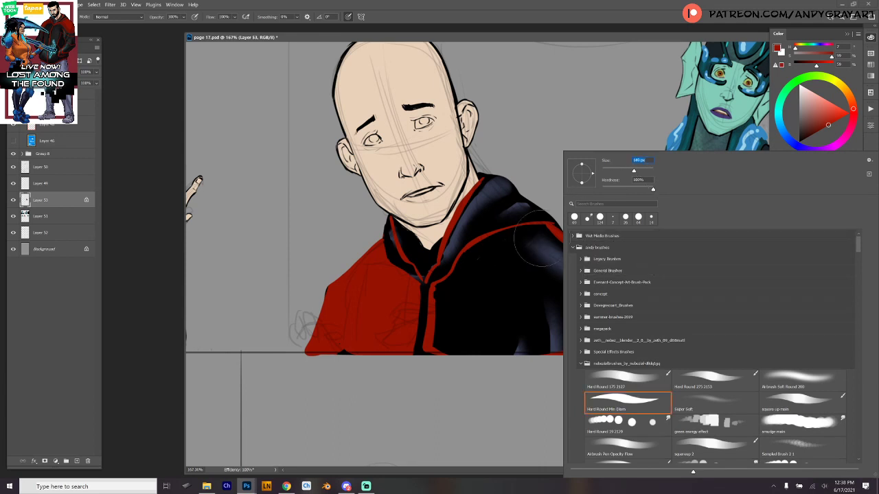
key(Return)
drag(474, 253, 450, 280)
drag(514, 257, 546, 240)
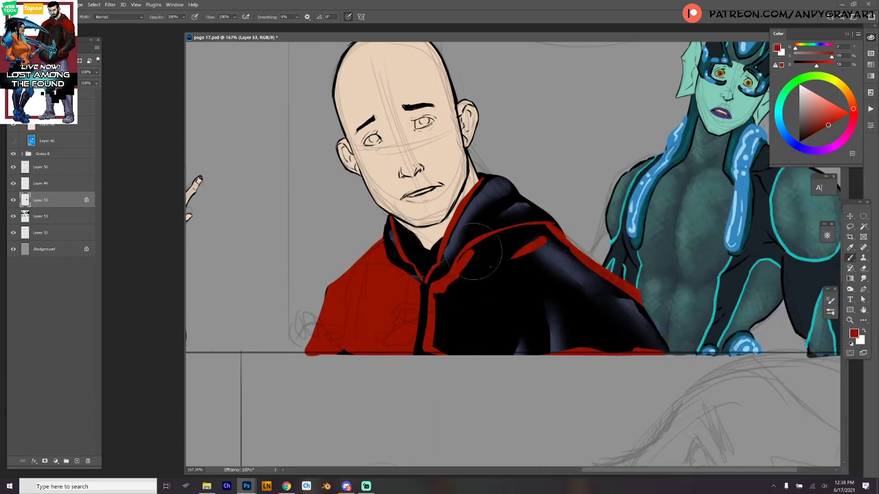
mouse_move(472, 252)
mouse_down()
mouse_move(454, 278)
mouse_move(501, 227)
mouse_move(537, 231)
mouse_move(491, 227)
mouse_up()
key(ctrl+z)
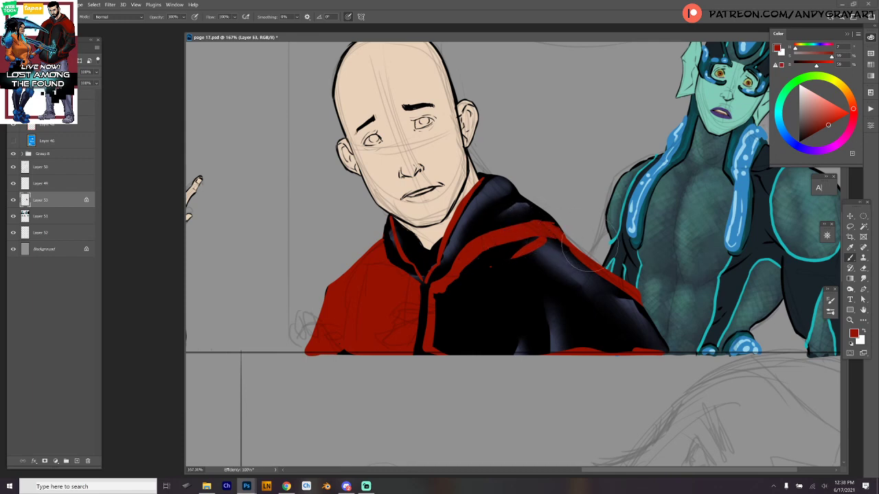
mouse_move(587, 251)
mouse_down()
mouse_move(570, 267)
mouse_move(601, 288)
mouse_move(644, 344)
mouse_move(563, 309)
mouse_move(480, 309)
mouse_move(437, 328)
mouse_move(450, 302)
mouse_move(443, 340)
mouse_move(446, 295)
mouse_move(453, 356)
mouse_move(485, 288)
mouse_move(515, 265)
mouse_move(542, 288)
mouse_move(601, 273)
mouse_move(670, 290)
mouse_up()
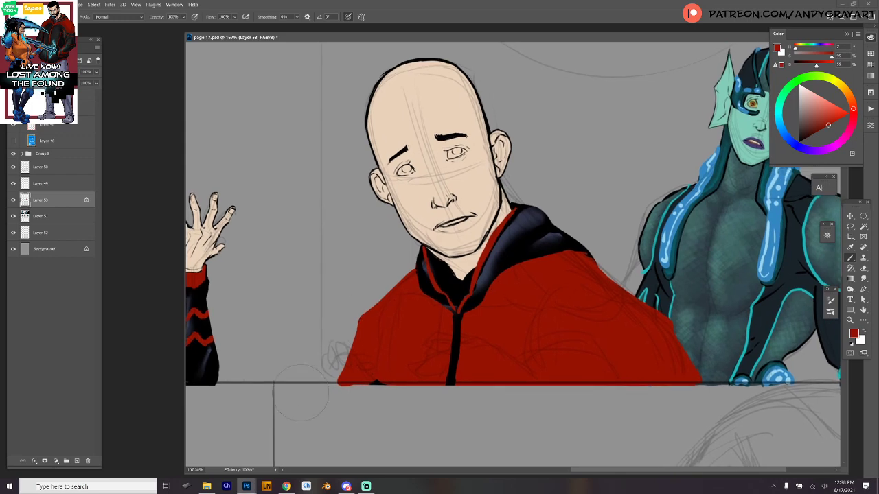
Step: Reduce the brush size and sample black from the inside of the bald man's collar
right_click(521, 157)
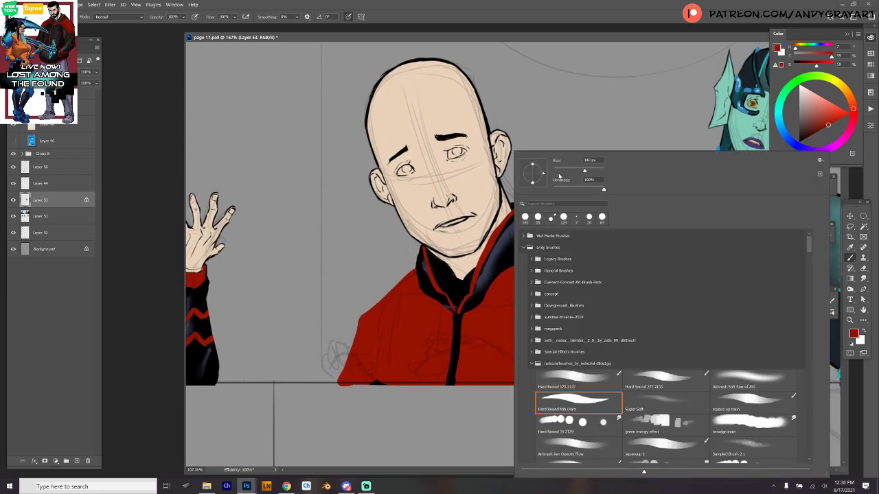
key(Return)
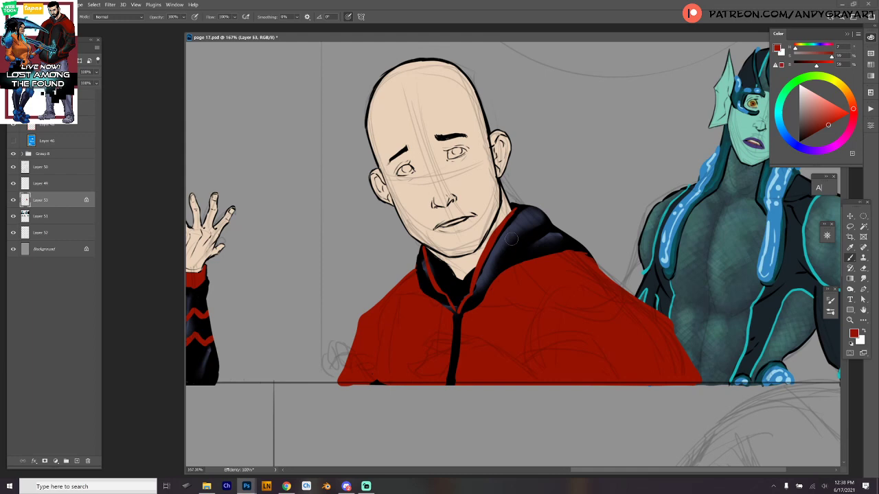
drag(511, 238, 465, 283)
alt+click(403, 337)
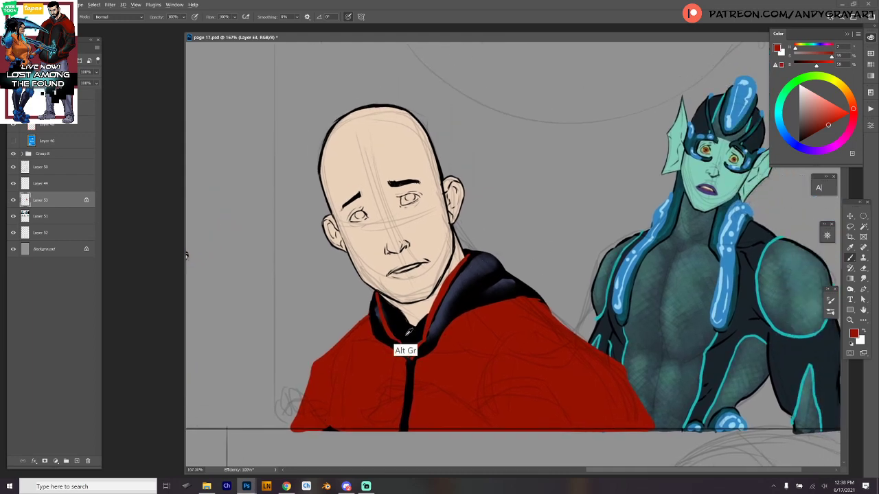
scroll(469, 269, up, 3)
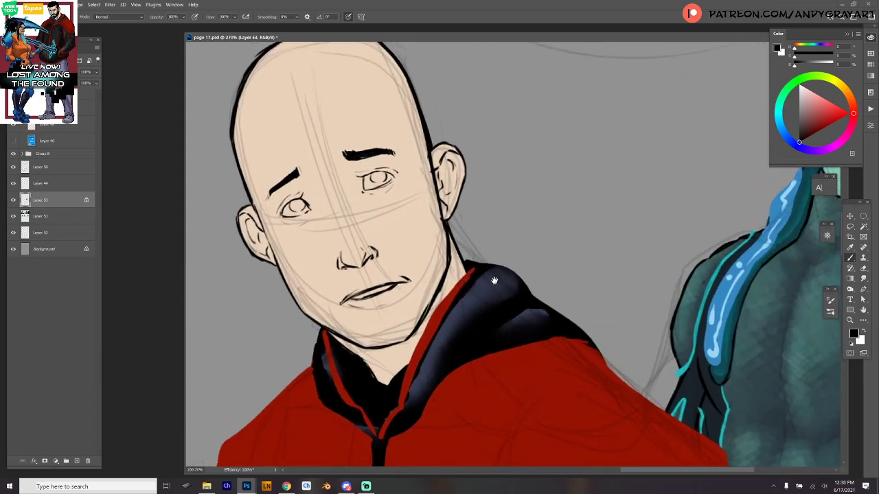
Step: Sample the off-white and the brown from the bearded man's eye in the upper panel as the two working colours
scroll(483, 207, down, 5)
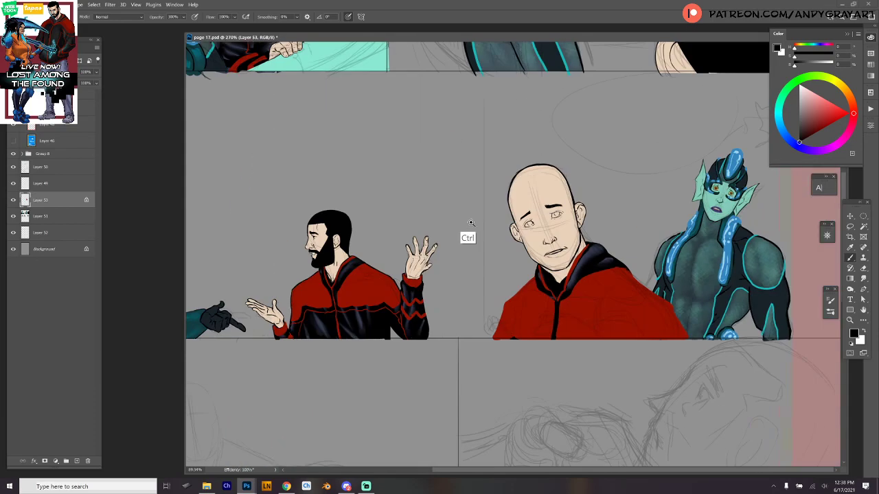
drag(416, 151, 435, 361)
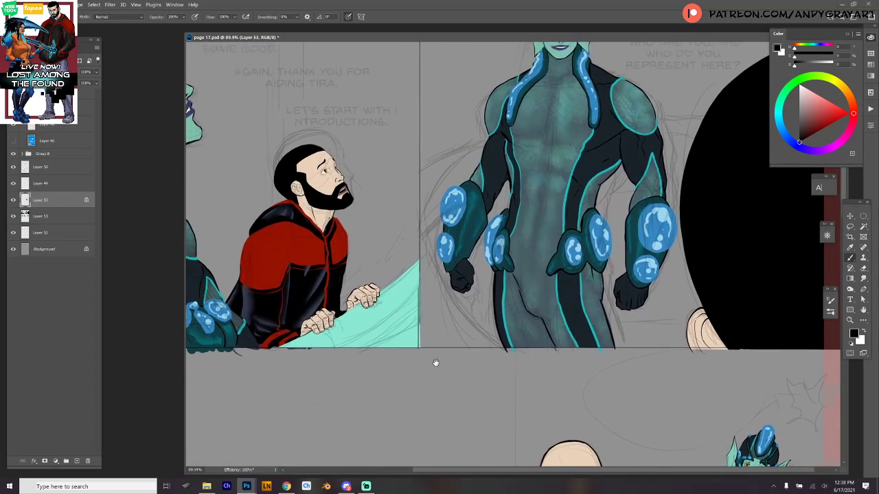
scroll(392, 357, up, 5)
alt+click(334, 200)
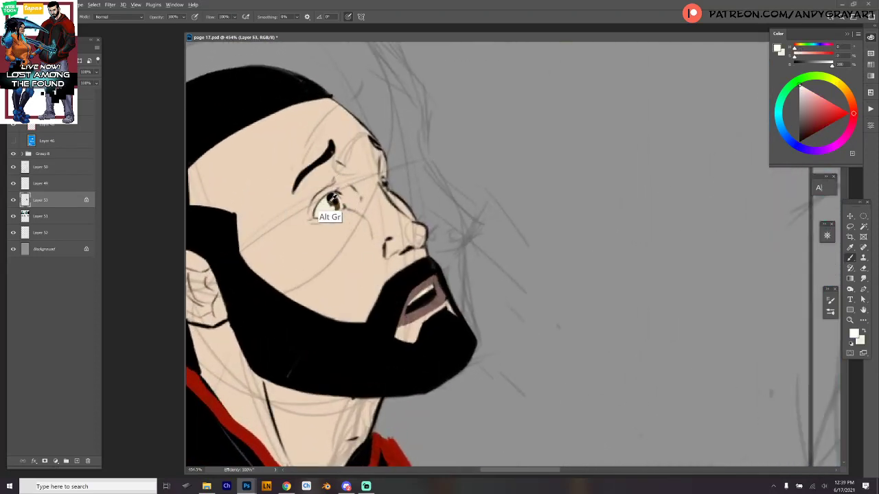
alt+click(334, 200)
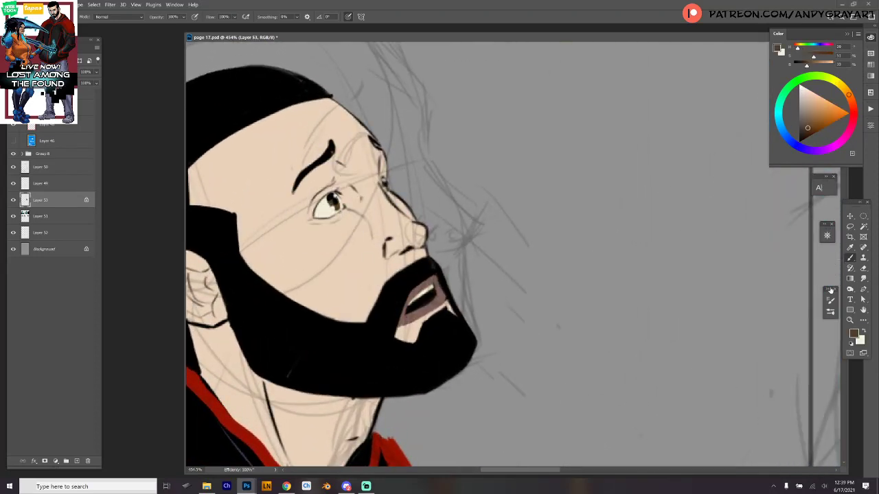
Step: Fill both irises of the bald man in the lower panel with the sampled brown
scroll(731, 375, down, 5)
drag(732, 375, 357, 148)
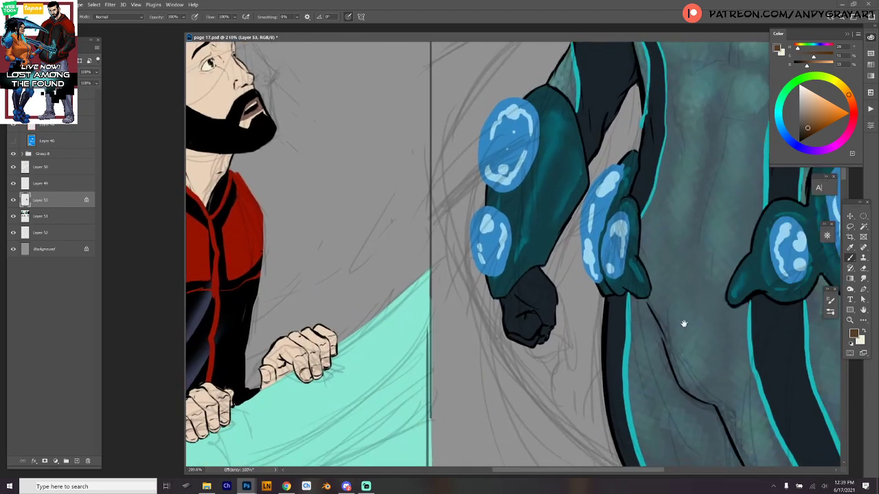
scroll(691, 362, down, 3)
drag(691, 362, 512, 188)
scroll(660, 274, up, 6)
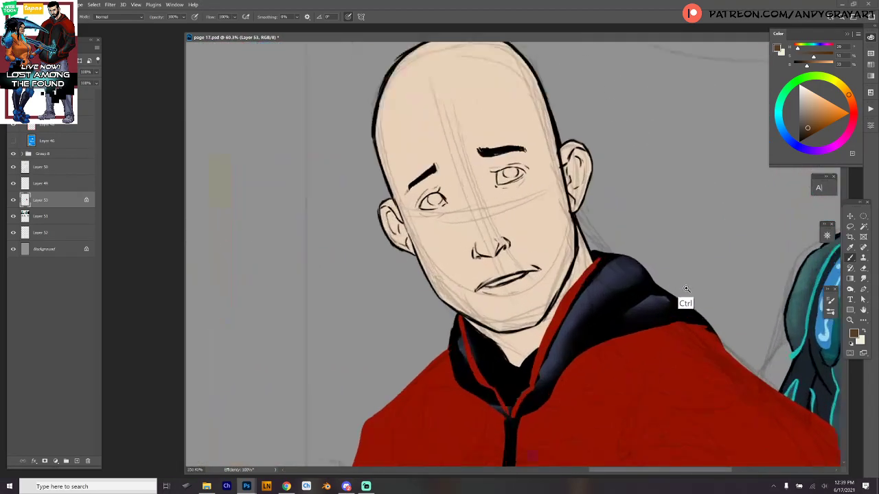
drag(502, 271, 542, 353)
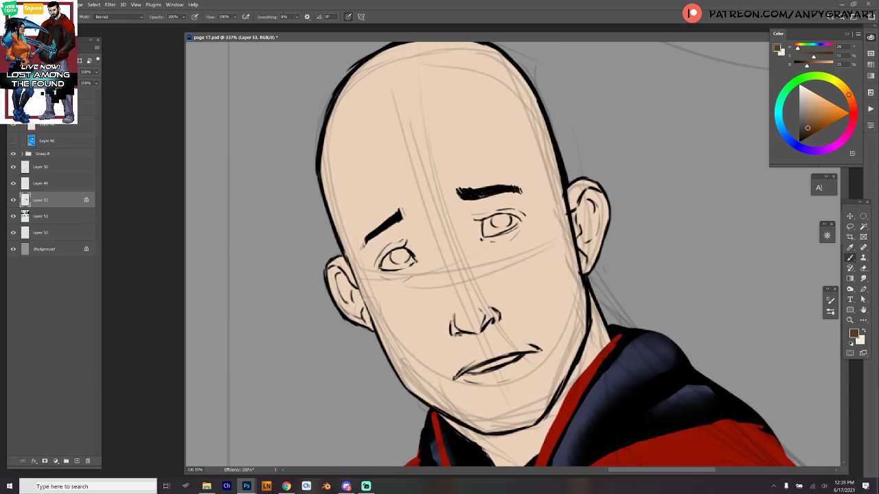
mouse_move(393, 253)
mouse_down()
mouse_move(401, 268)
mouse_move(414, 254)
mouse_move(416, 265)
mouse_move(404, 267)
mouse_move(411, 244)
mouse_move(416, 261)
mouse_move(413, 248)
mouse_up()
mouse_move(494, 217)
mouse_down()
mouse_move(508, 217)
mouse_move(512, 228)
mouse_move(489, 224)
mouse_up()
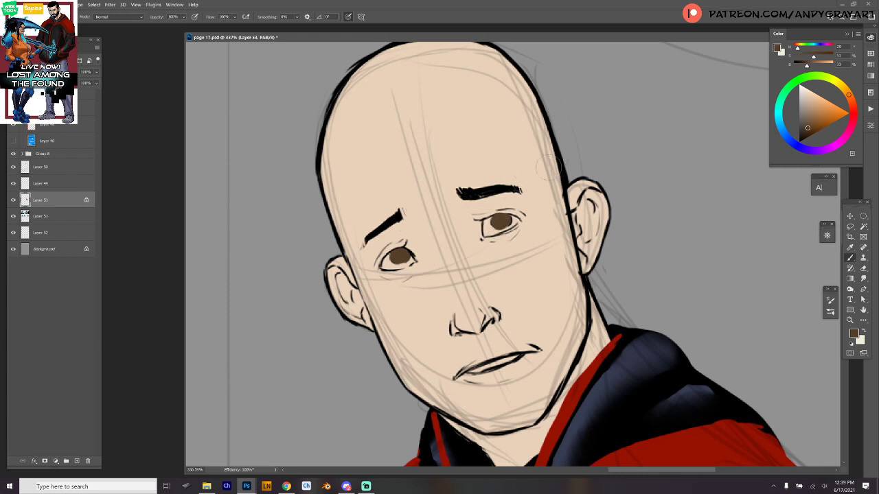
Step: Paint the whites of both of the bald man's eyes with the off-white colour around the brown irises
alt+click(429, 195)
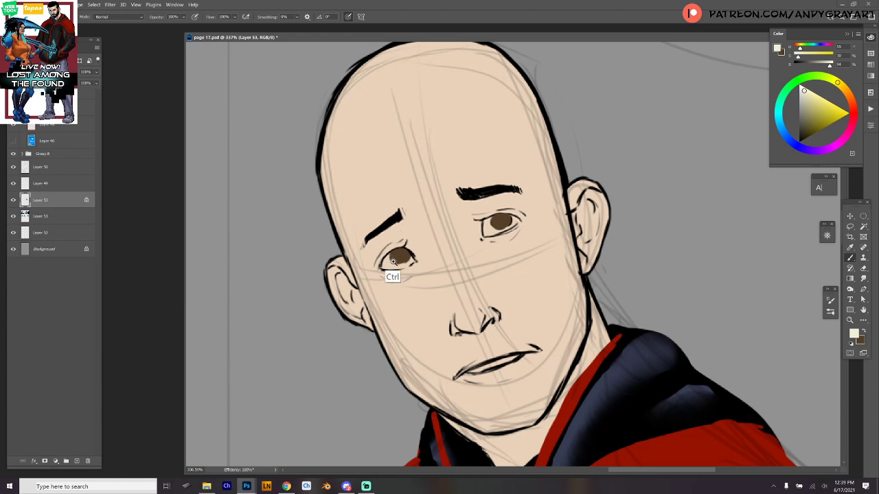
scroll(397, 268, up, 3)
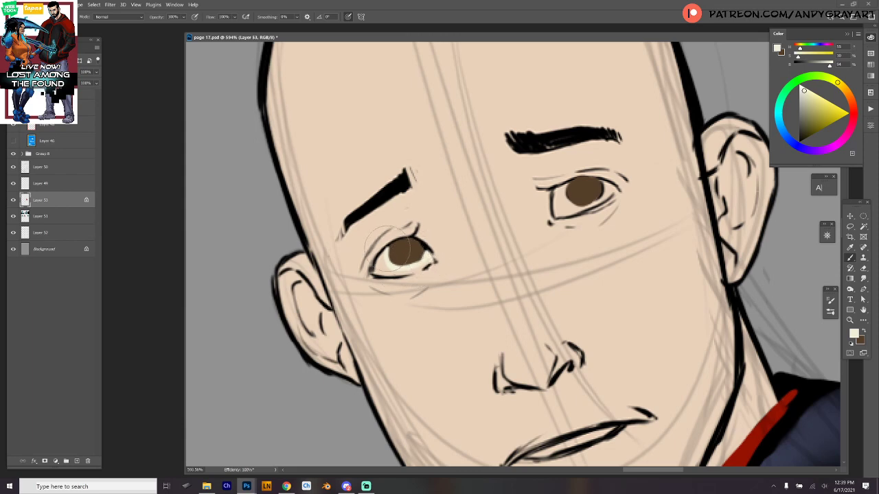
drag(375, 270, 421, 261)
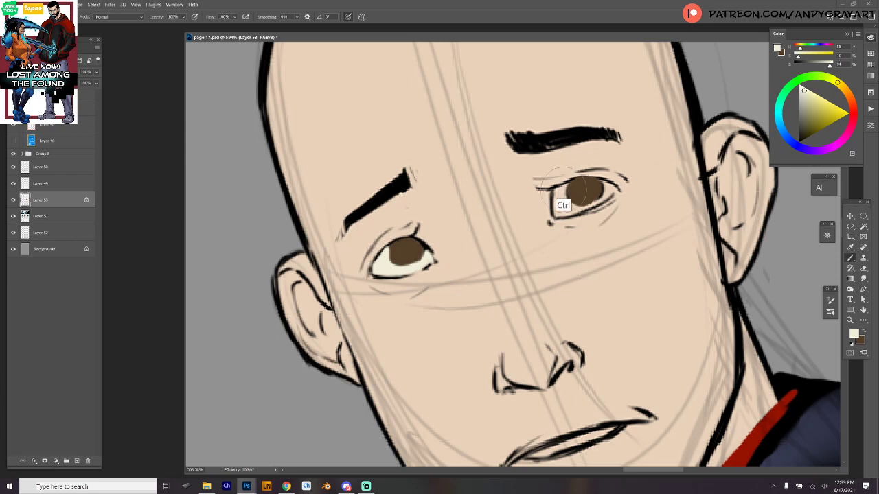
mouse_move(547, 197)
mouse_down()
mouse_move(543, 204)
mouse_move(560, 190)
mouse_move(564, 197)
mouse_up()
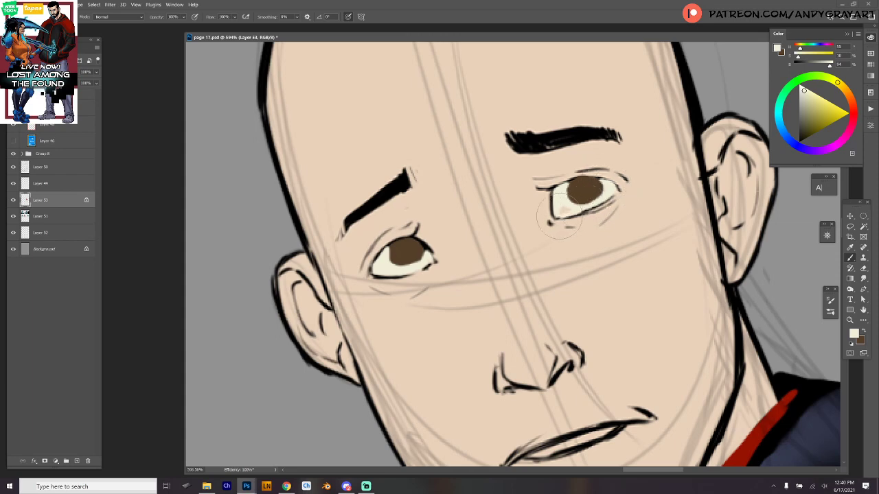
drag(635, 206, 599, 240)
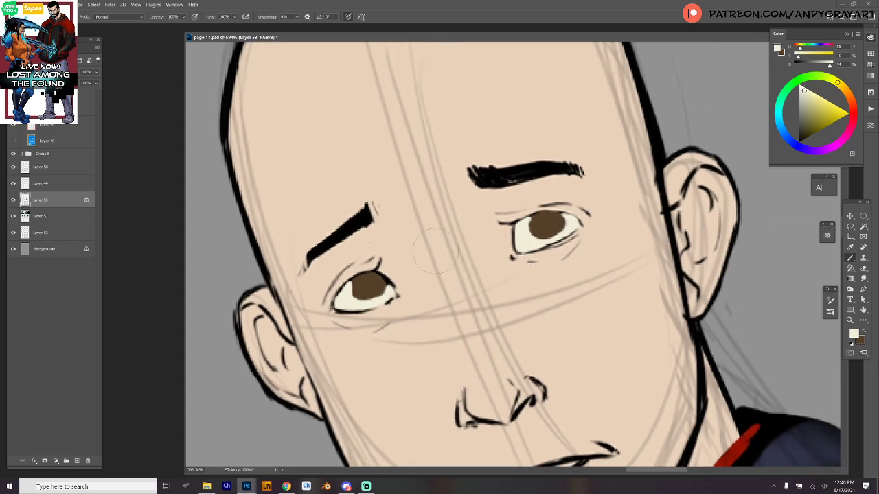
Step: Shrink the brush, resample the iris brown and clean up the edges of both irises
right_click(438, 248)
drag(447, 172, 441, 172)
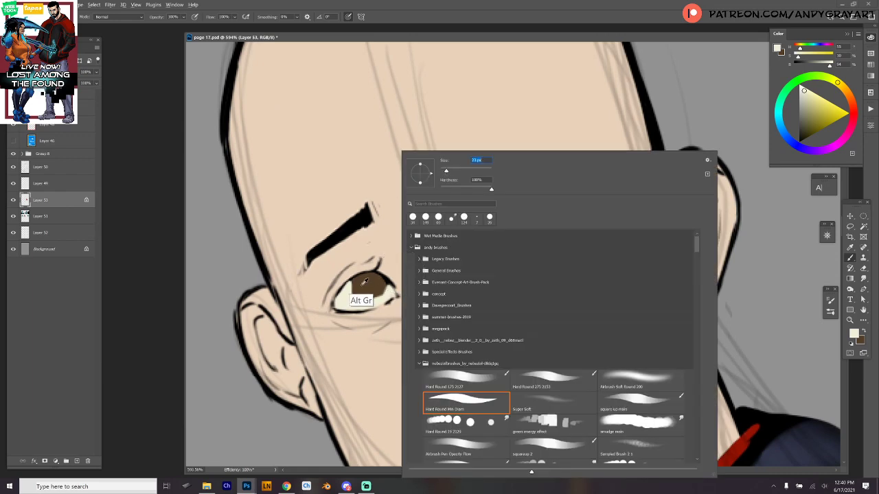
alt+click(361, 286)
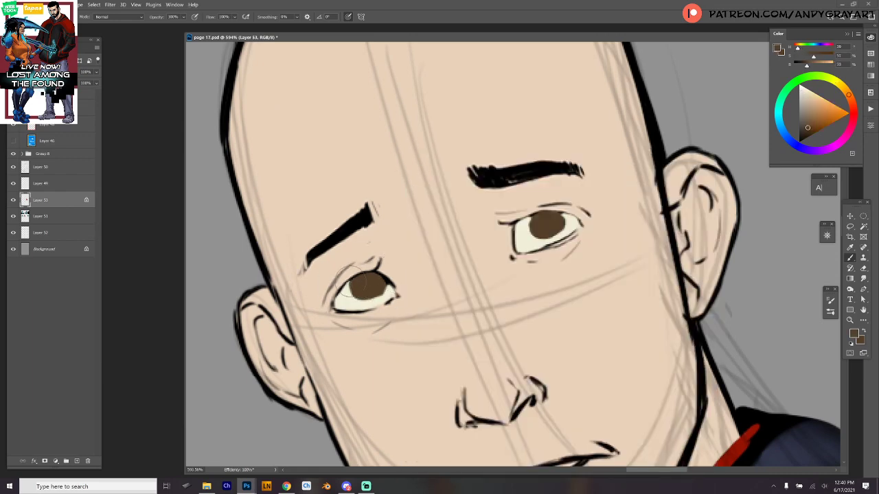
mouse_move(354, 282)
mouse_down()
mouse_move(355, 293)
mouse_move(385, 291)
mouse_up()
drag(526, 213, 530, 234)
key(alt+Tab)
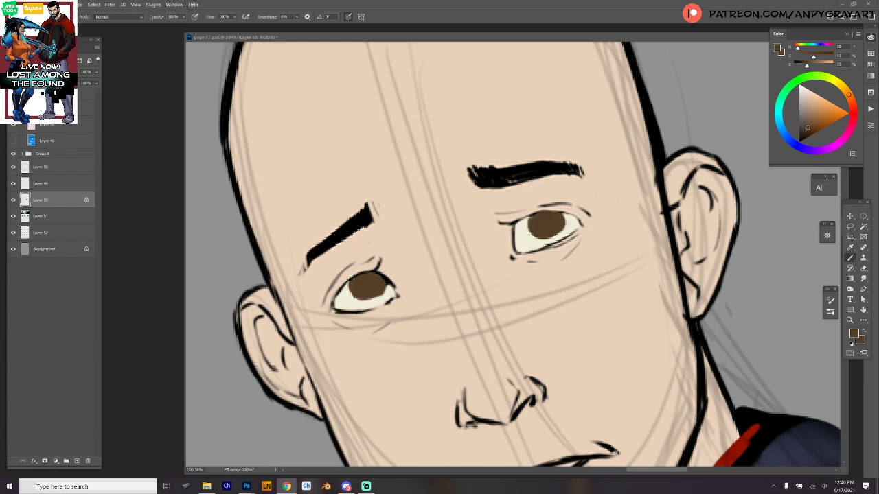
key(alt+Tab)
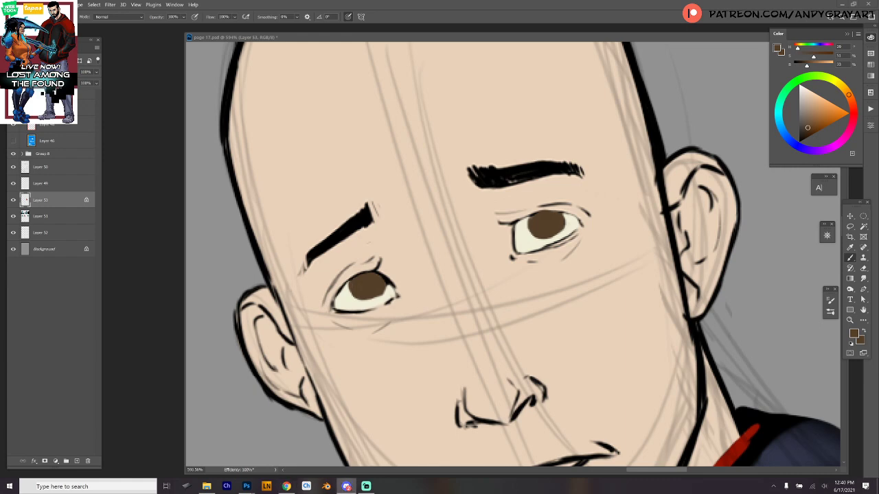
key(alt+Tab)
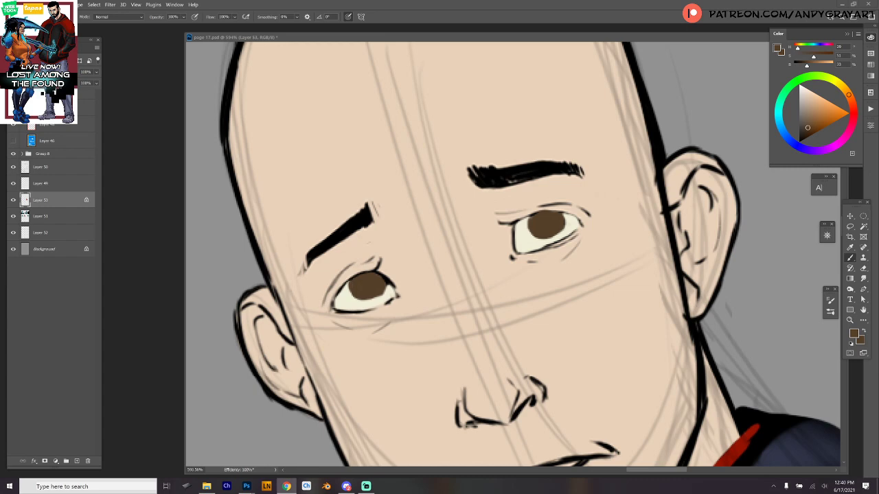
key(alt+Tab)
key(alt+Tab)
key(alt+Tab)
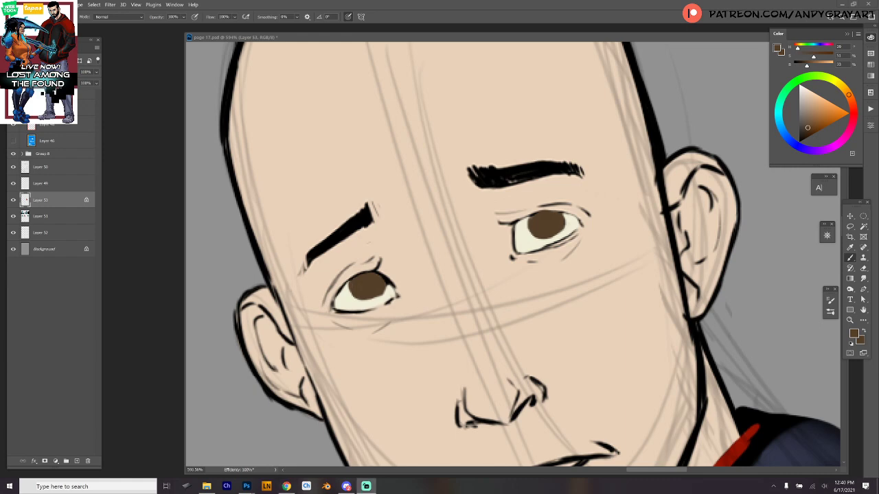
Step: Sample black from the eyebrow and paint the pupils and dark upper rims inside both brown irises with a finer brush
alt+click(519, 175)
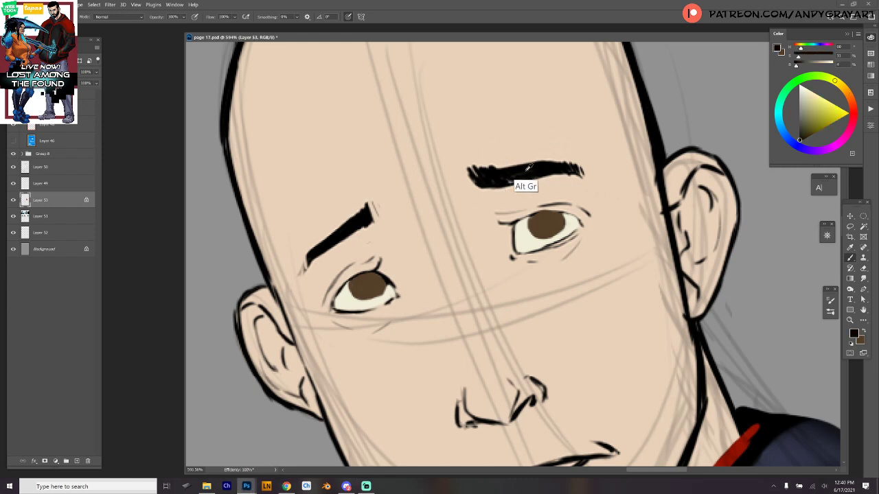
alt+click(522, 174)
right_click(377, 246)
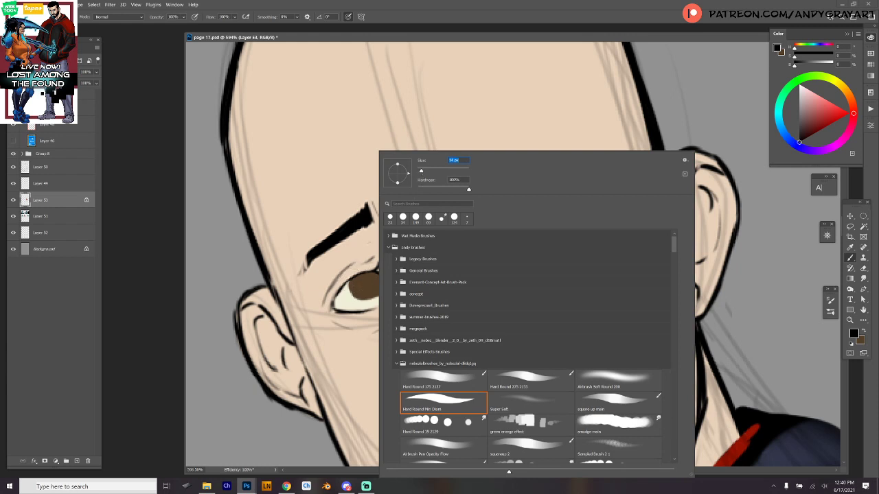
click(353, 278)
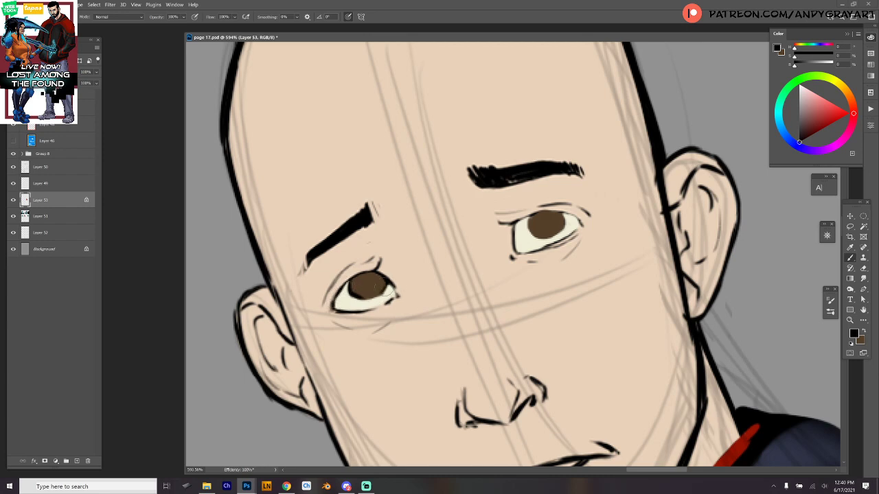
drag(368, 282, 385, 276)
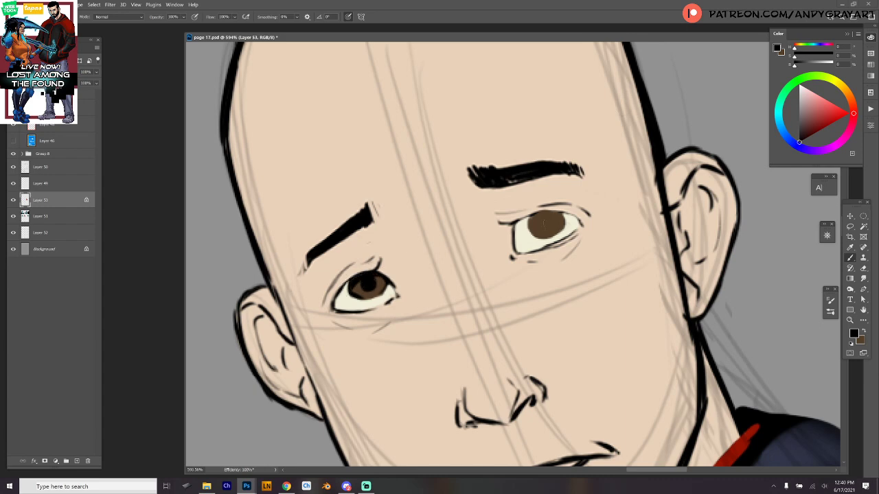
mouse_move(532, 218)
mouse_down()
mouse_move(529, 233)
mouse_move(564, 228)
mouse_move(541, 221)
mouse_move(566, 214)
mouse_up()
key(ctrl+z)
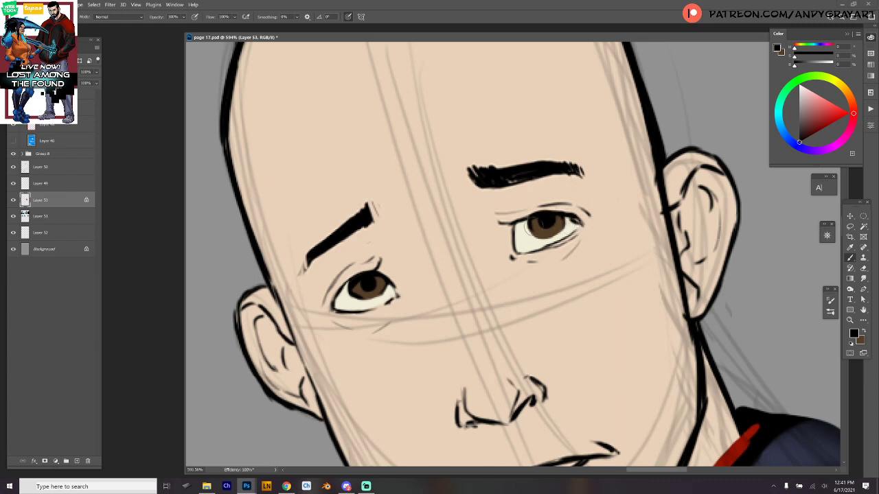
click(546, 219)
Step: Dab small off-white highlights onto both eyes, beside the pupils and at the lower iris edges
alt+click(535, 246)
click(551, 219)
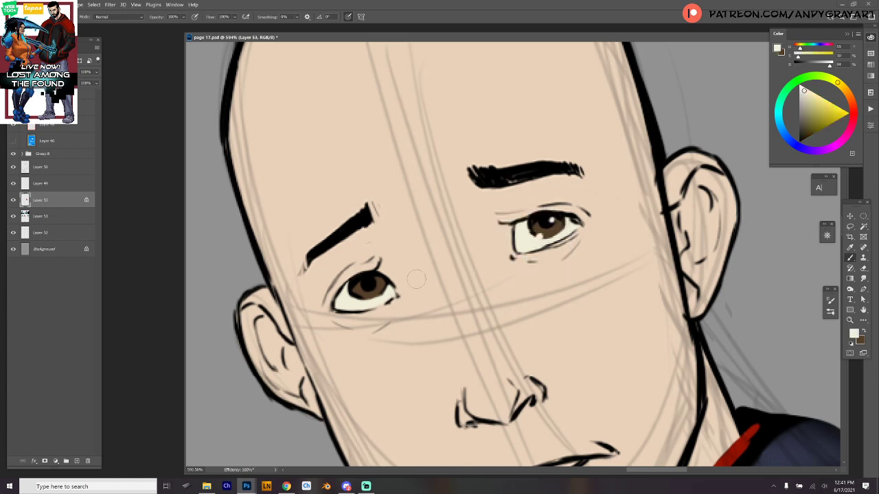
alt+click(350, 295)
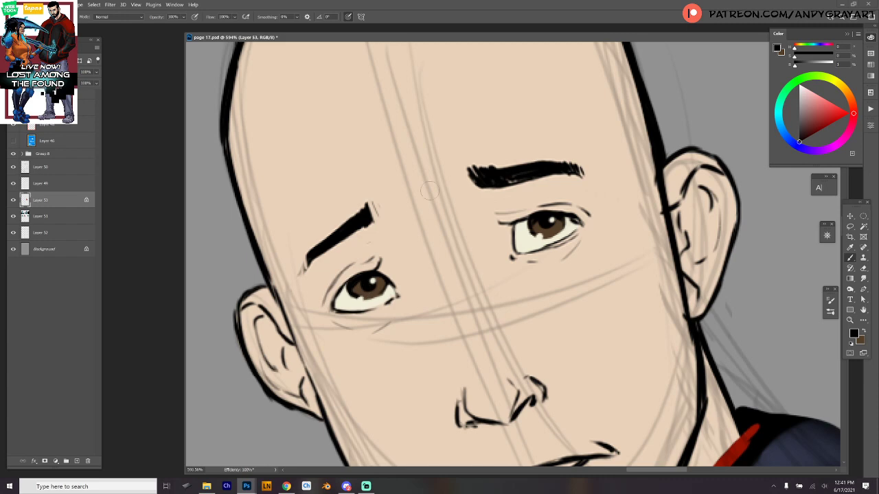
Step: Choose a pale pink and paint thin lower-lid rims and inner corners along the bottom of both eyes
scroll(627, 231, down, 3)
scroll(624, 247, up, 6)
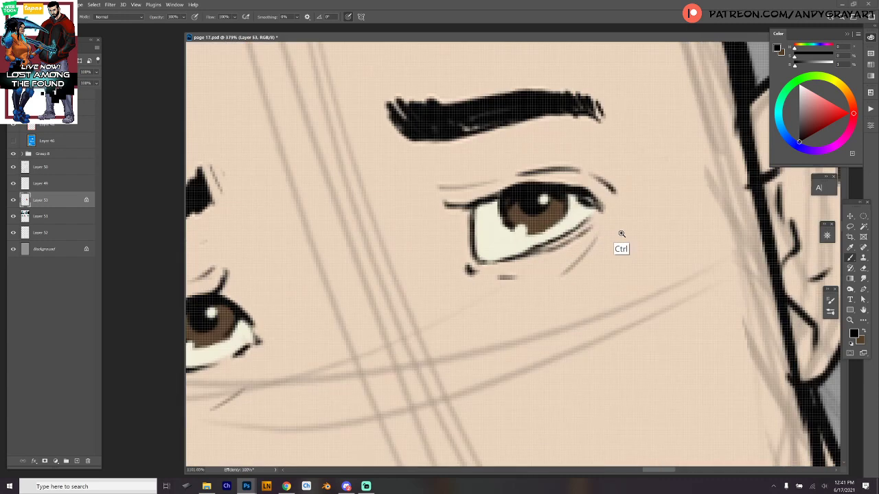
click(808, 91)
scroll(593, 271, down, 1)
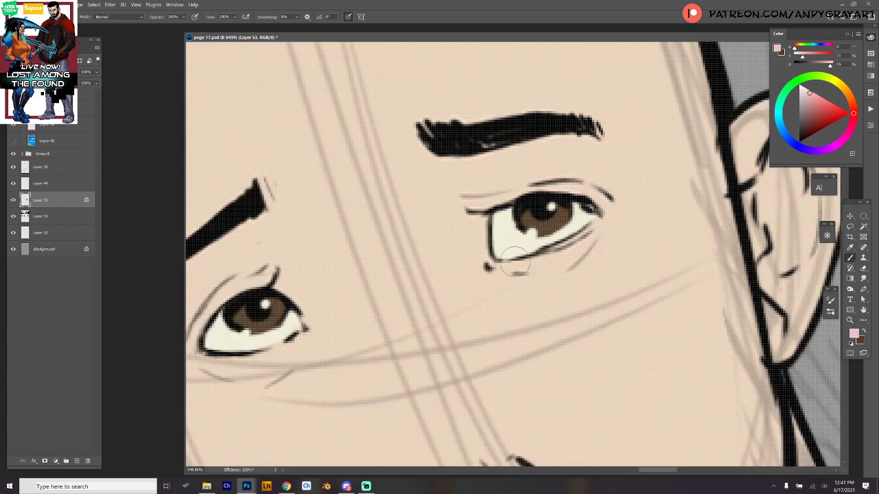
mouse_move(496, 258)
mouse_down()
mouse_move(531, 242)
mouse_move(501, 259)
mouse_move(597, 216)
mouse_move(499, 257)
mouse_move(594, 221)
mouse_up()
click(810, 98)
mouse_move(551, 268)
mouse_down()
mouse_move(696, 208)
mouse_move(689, 211)
mouse_up()
mouse_move(346, 293)
mouse_down()
mouse_move(403, 291)
mouse_move(351, 294)
mouse_move(435, 277)
mouse_up()
alt+click(626, 205)
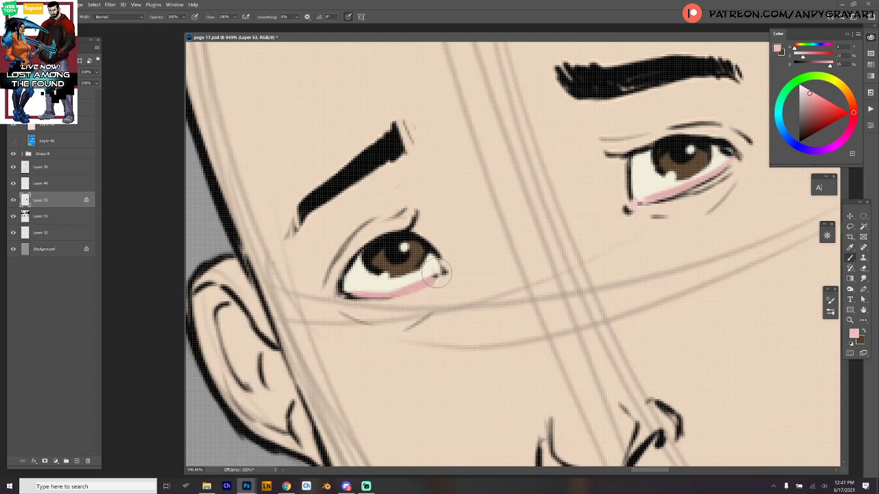
Step: Sample the off-white from the eye and paint the man's teeth between his parted lips
drag(639, 294, 569, 251)
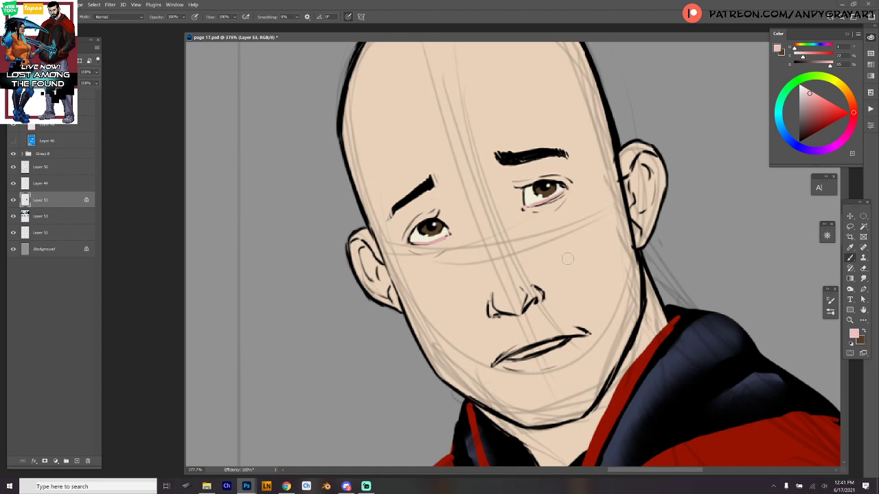
alt+click(532, 199)
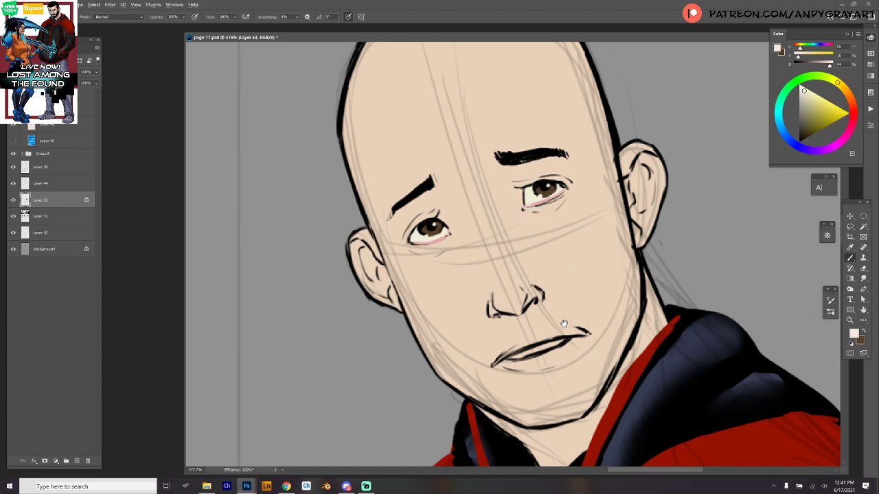
drag(583, 287, 580, 199)
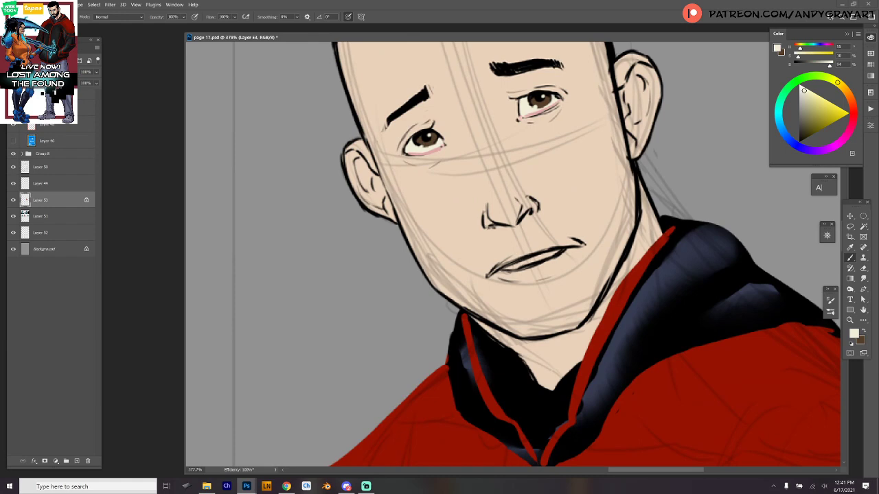
drag(515, 261, 570, 248)
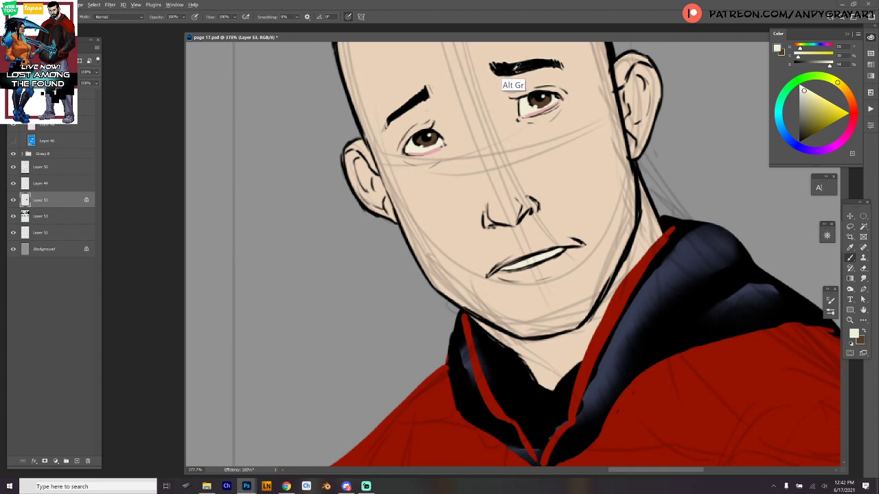
Step: Sample black from the eyebrow and draw the hairline's temple edges just above and in front of both ears
alt+click(509, 88)
drag(390, 150, 330, 228)
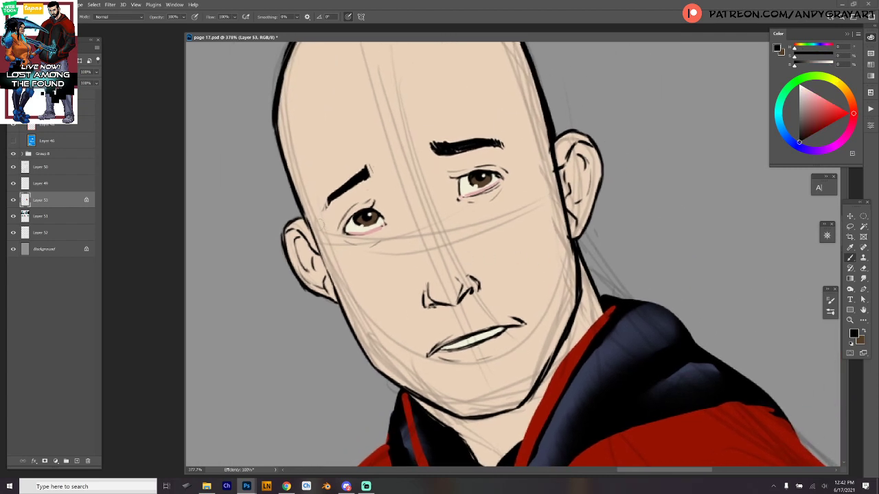
mouse_move(292, 177)
mouse_down()
mouse_move(316, 219)
mouse_move(313, 235)
mouse_up()
drag(552, 130, 559, 162)
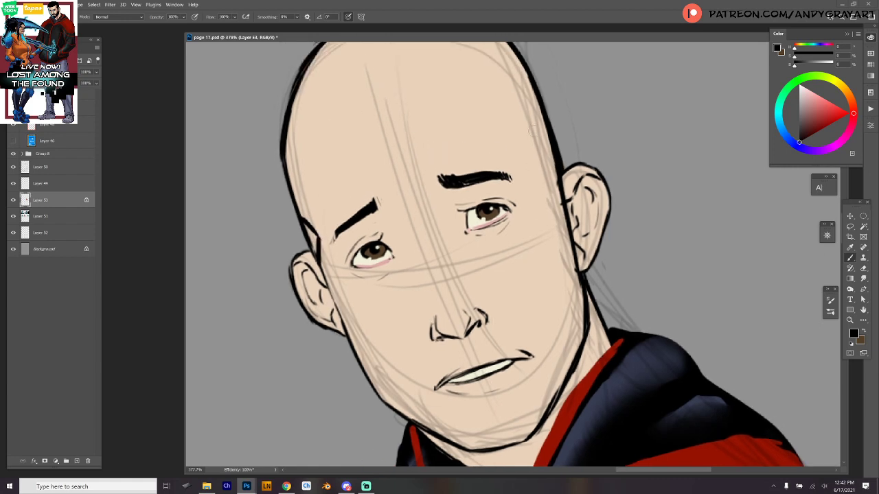
mouse_move(533, 127)
mouse_down()
mouse_move(534, 171)
mouse_move(538, 143)
mouse_move(533, 167)
mouse_move(562, 196)
mouse_up()
Step: Draw a thick curved black hairline across the forehead, joining the temple edges on both sides
drag(288, 182, 389, 120)
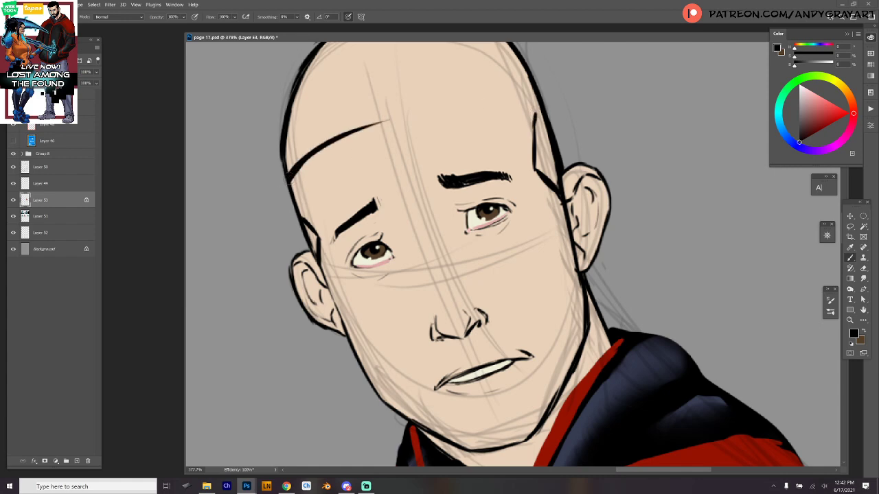
drag(291, 181, 307, 217)
mouse_move(291, 187)
mouse_down()
mouse_move(324, 147)
mouse_move(388, 119)
mouse_up()
drag(312, 156, 418, 118)
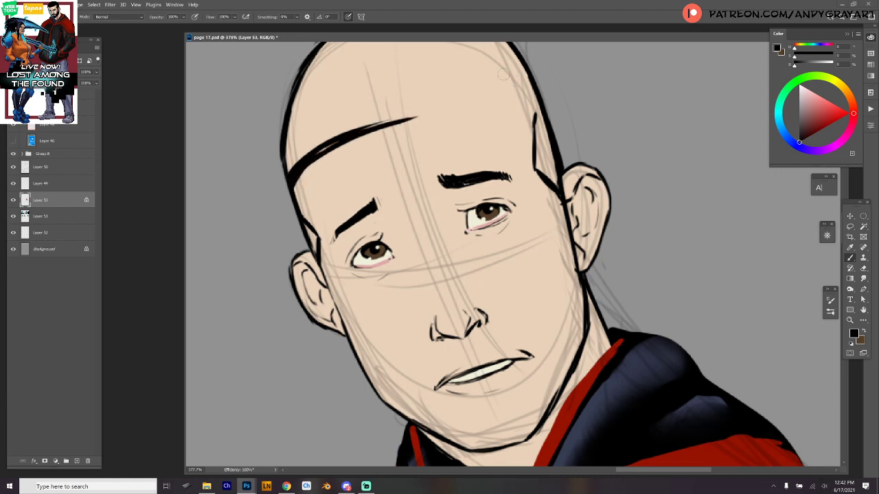
mouse_move(503, 74)
mouse_down()
mouse_move(316, 145)
mouse_move(462, 104)
mouse_up()
drag(539, 120, 414, 110)
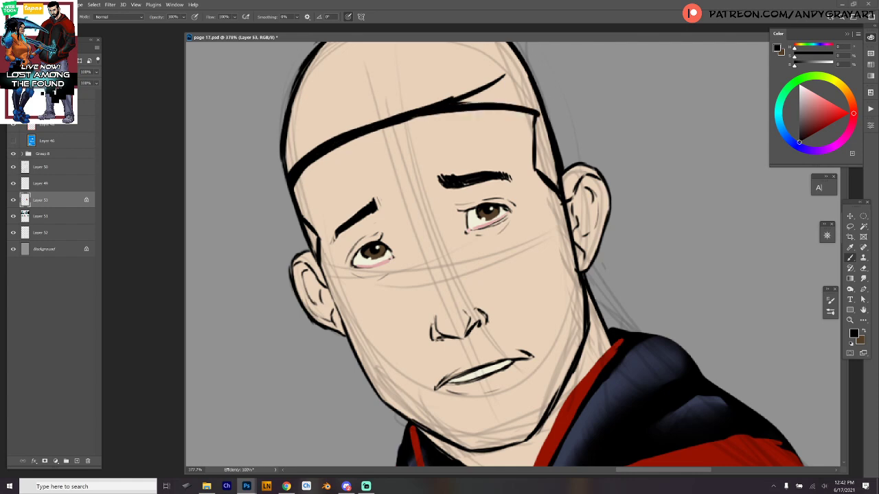
Step: Outline the beard's cheek edges down both sides of the face and the moustache's curved upper edge in black
drag(606, 163, 577, 126)
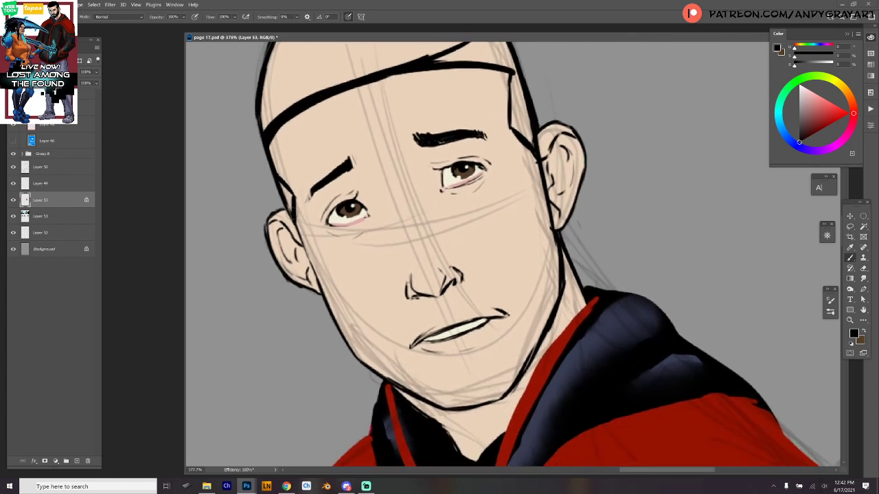
mouse_move(291, 218)
mouse_down()
mouse_move(332, 299)
mouse_move(330, 286)
mouse_move(384, 352)
mouse_up()
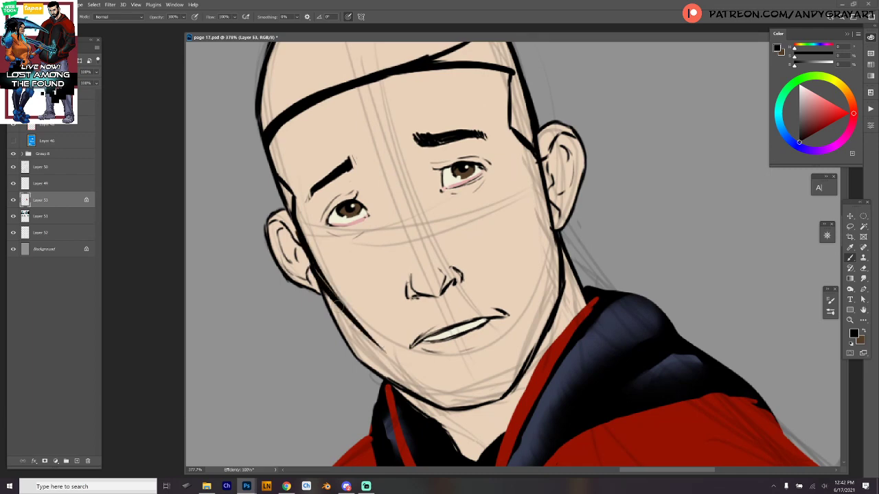
mouse_move(329, 300)
mouse_down()
mouse_move(390, 349)
mouse_move(406, 323)
mouse_move(491, 289)
mouse_up()
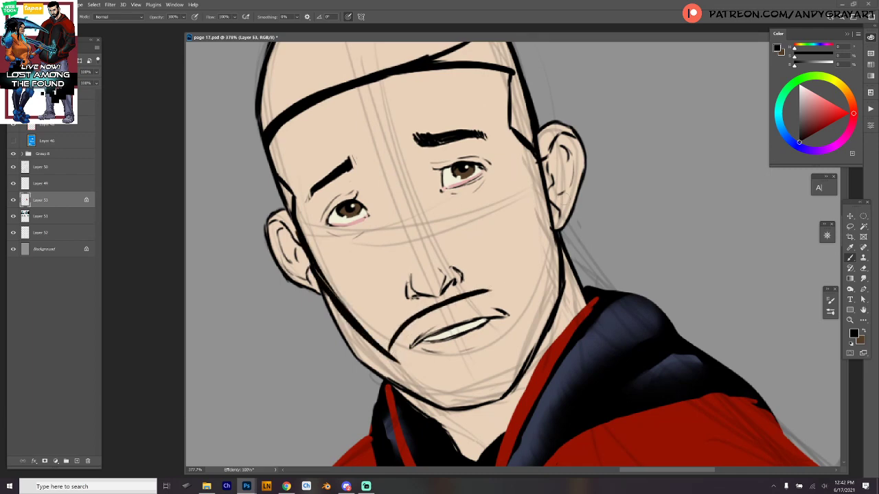
key(ctrl+z)
drag(445, 301, 511, 296)
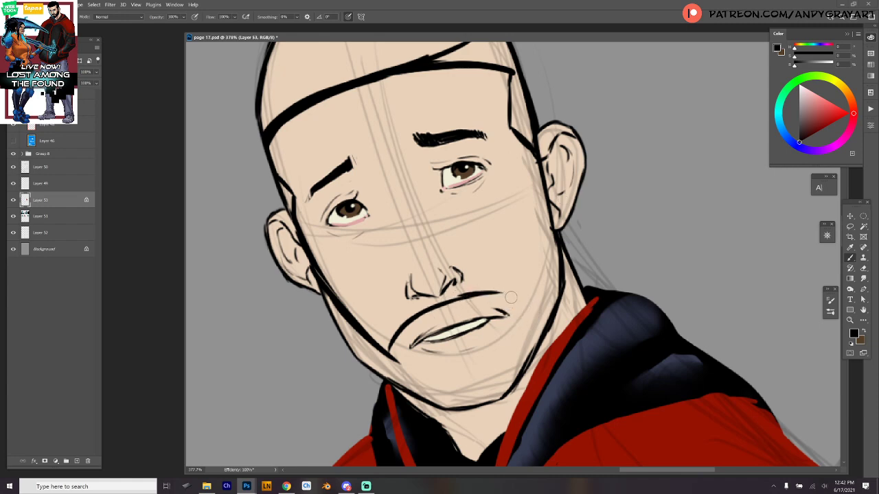
key(ctrl+z)
drag(458, 302, 521, 296)
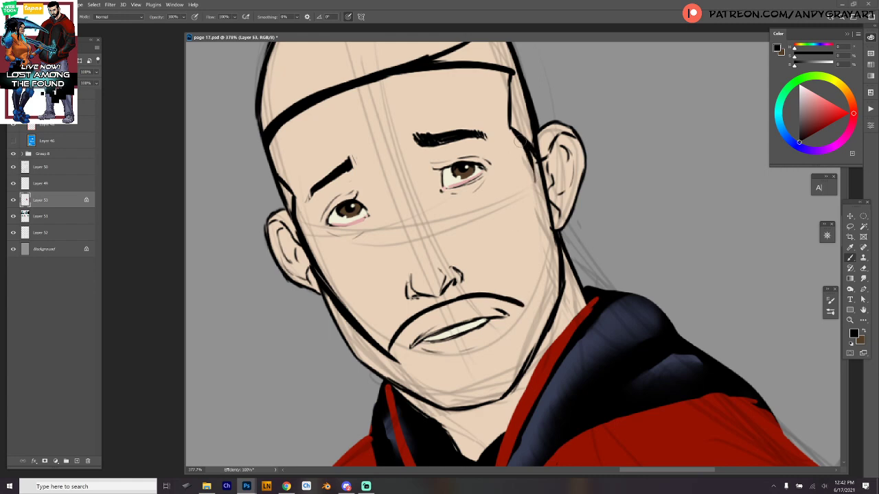
drag(533, 165, 524, 299)
drag(534, 163, 519, 314)
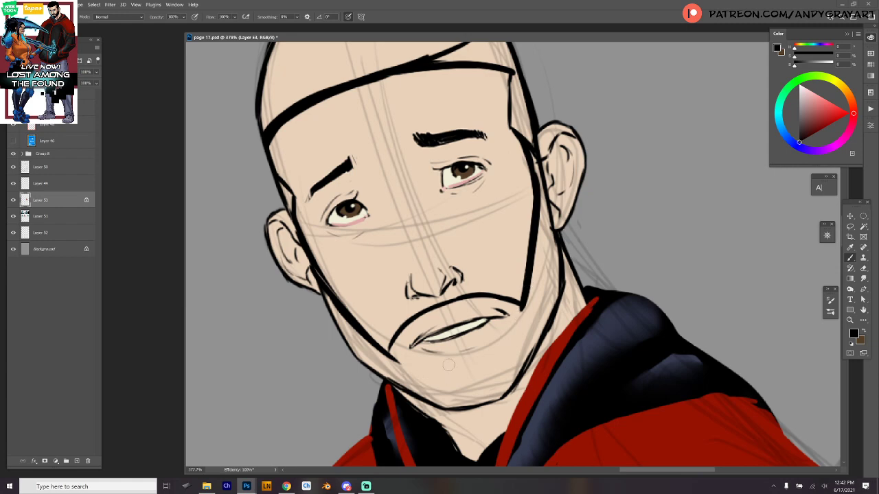
Step: Outline the beard's inner edge from the mouth corners down to the chin, with an angular chin patch below the lower lip
drag(451, 353, 438, 394)
mouse_move(450, 354)
mouse_down()
mouse_move(485, 349)
mouse_move(511, 369)
mouse_up()
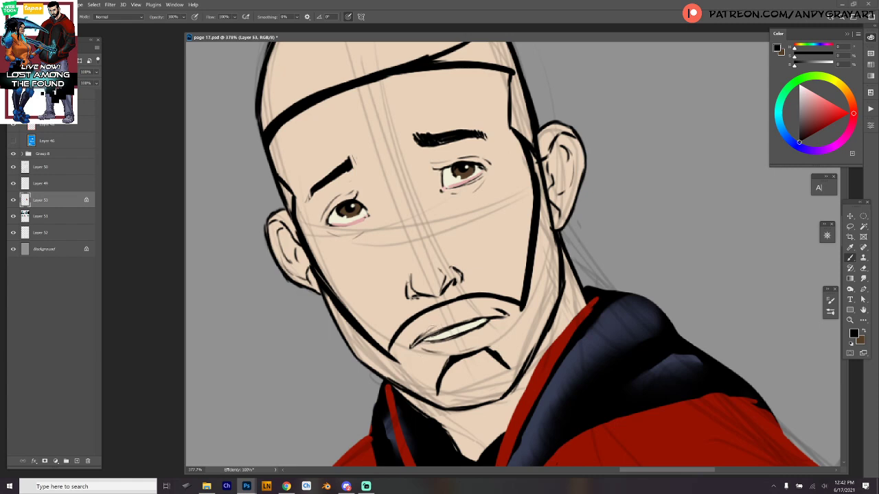
mouse_move(437, 330)
mouse_down()
mouse_move(409, 353)
mouse_move(439, 379)
mouse_up()
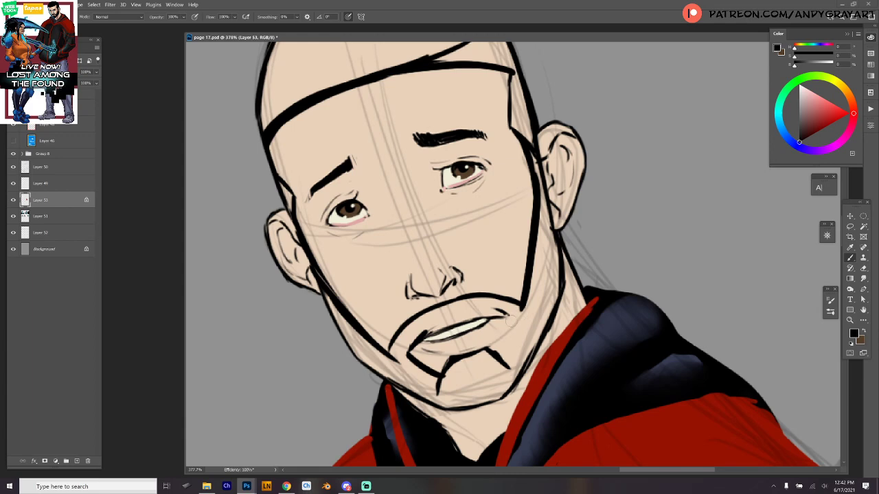
drag(510, 318, 500, 357)
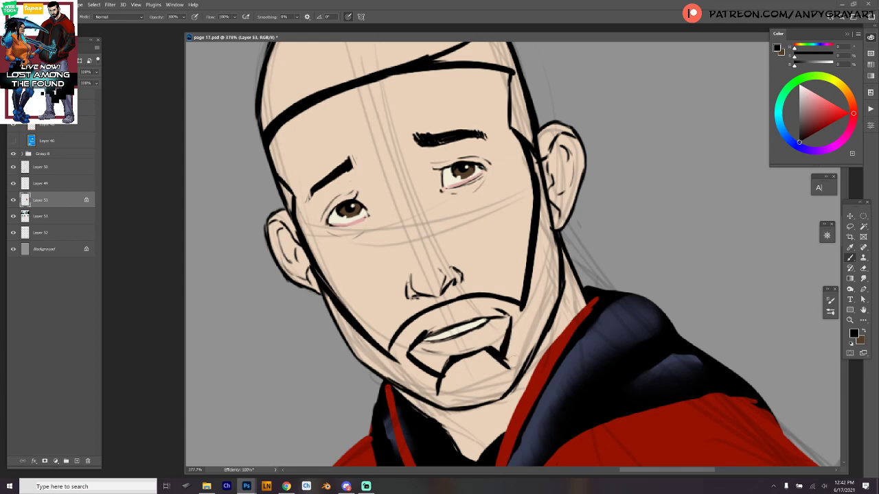
key(ctrl+z)
drag(512, 318, 501, 363)
mouse_move(484, 343)
mouse_down()
mouse_move(508, 366)
mouse_move(515, 357)
mouse_up()
drag(511, 316, 505, 318)
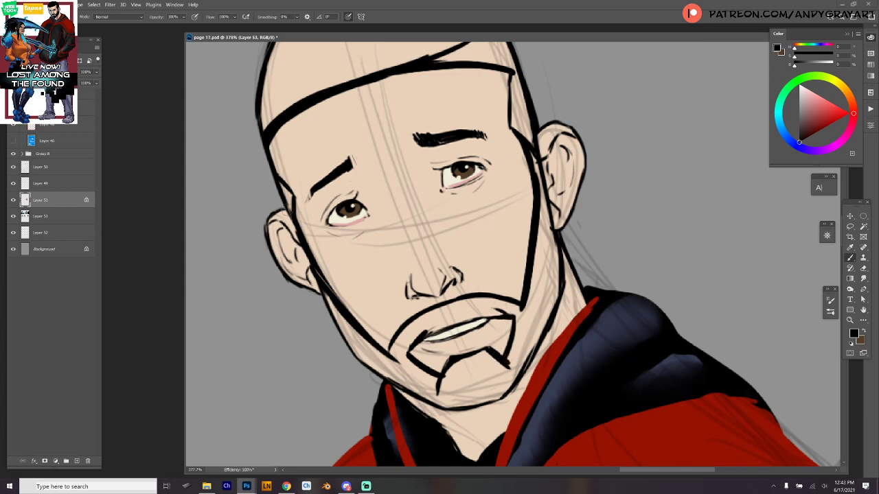
Step: Fill the outlined hair, sideburns and beard with black, brushing along the jaw and using Magic Wand selections for the remaining areas
drag(302, 240, 331, 306)
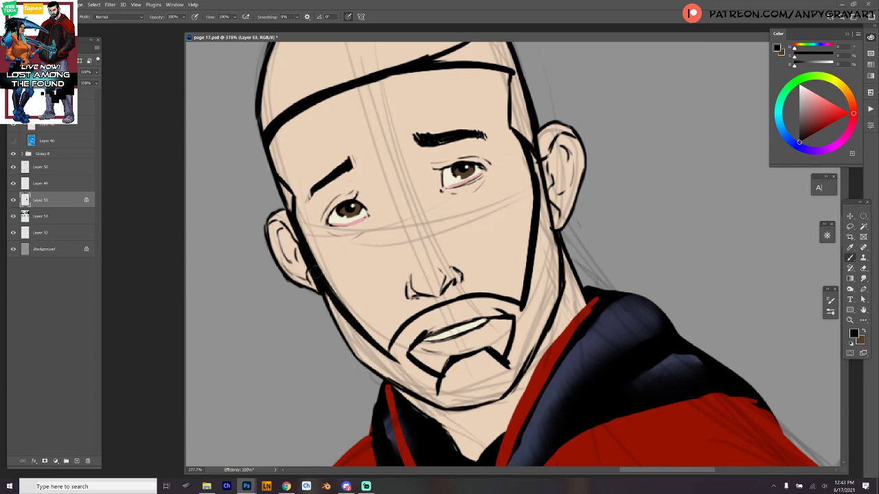
mouse_move(315, 273)
mouse_down()
mouse_move(357, 349)
mouse_move(336, 317)
mouse_move(355, 332)
mouse_up()
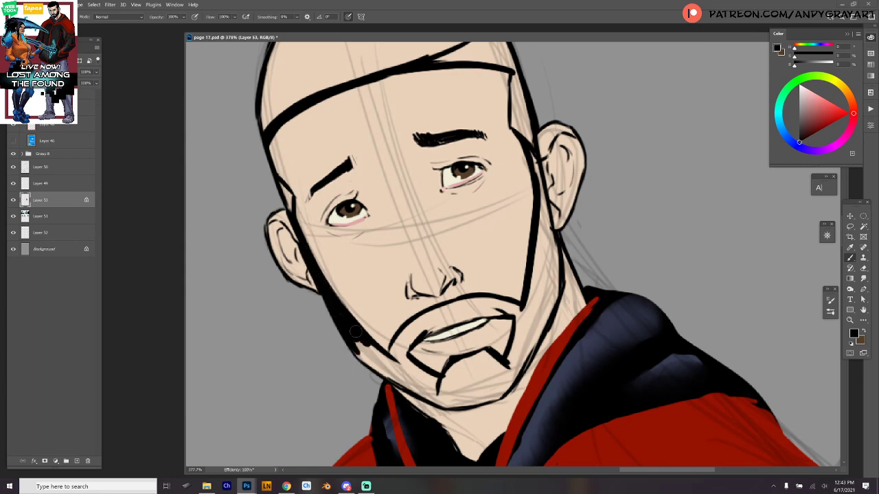
drag(585, 220, 569, 291)
key(w)
click(441, 95)
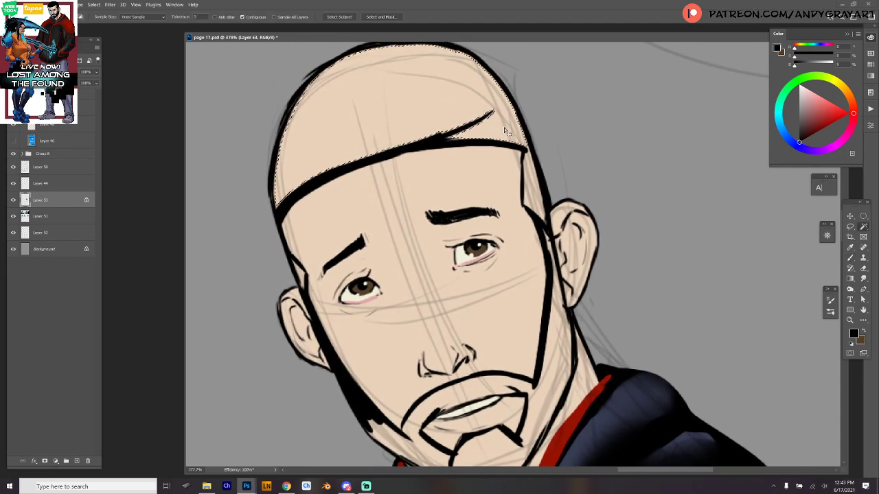
shift+click(531, 191)
scroll(298, 294, down, 5)
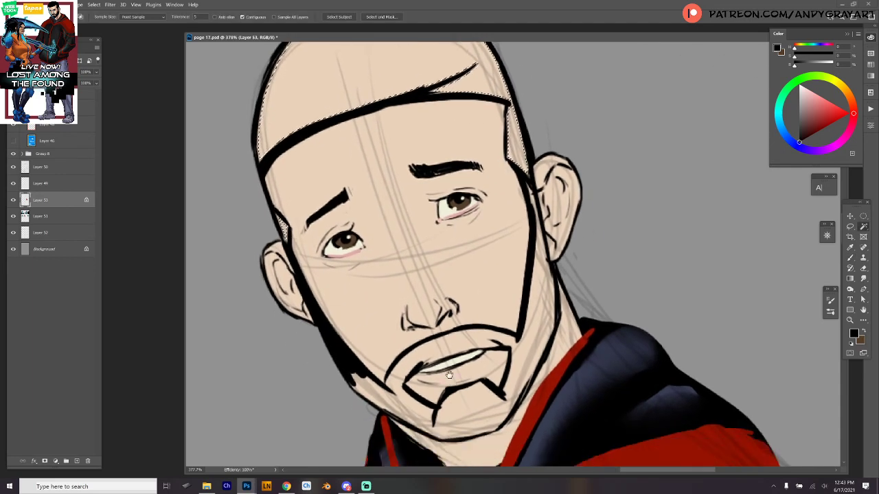
shift+click(487, 313)
key(i)
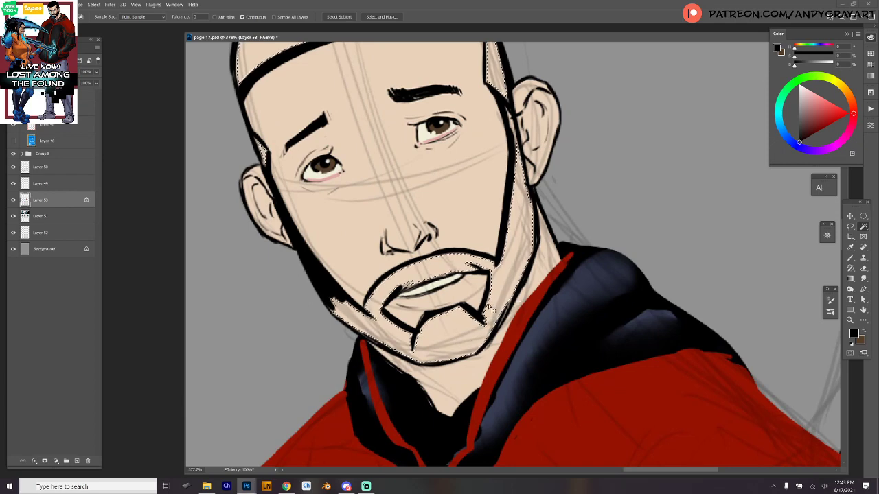
key(shift+F5)
click(489, 142)
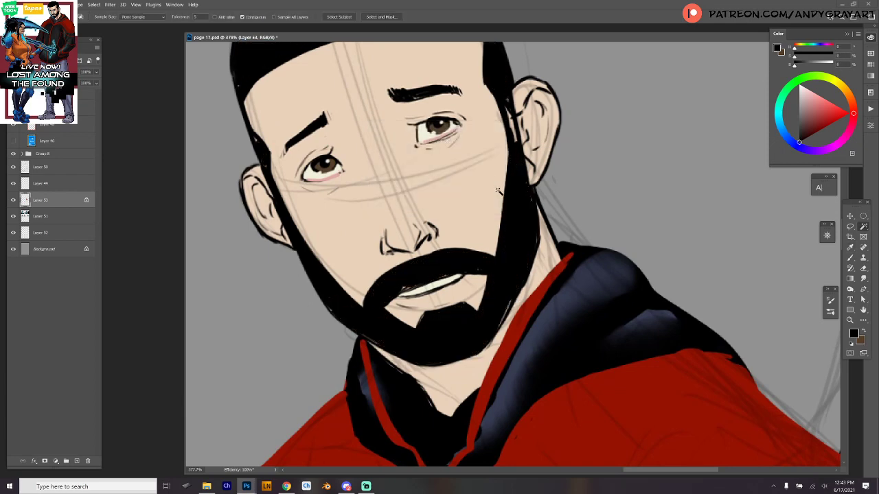
key(ctrl+d)
Step: Brush black over the gaps along the beard's jaw edge and clean up the straight hairline edge at the temple
key(b)
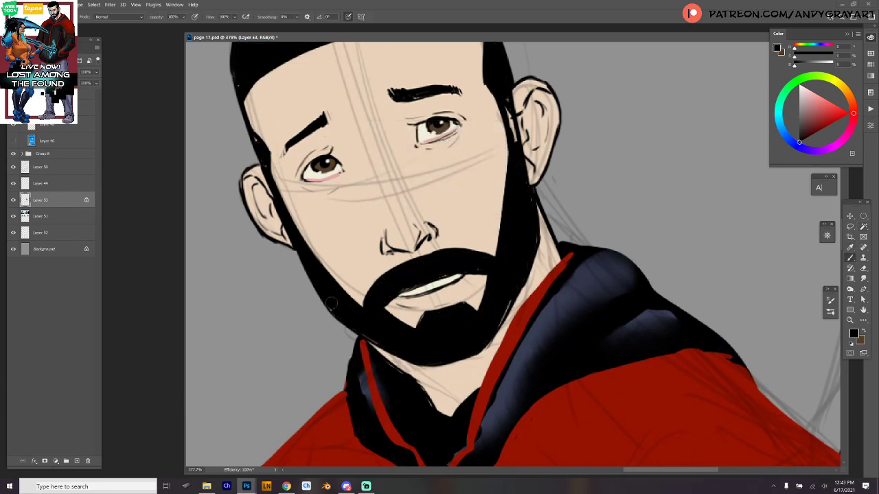
drag(346, 320, 397, 350)
drag(552, 207, 555, 329)
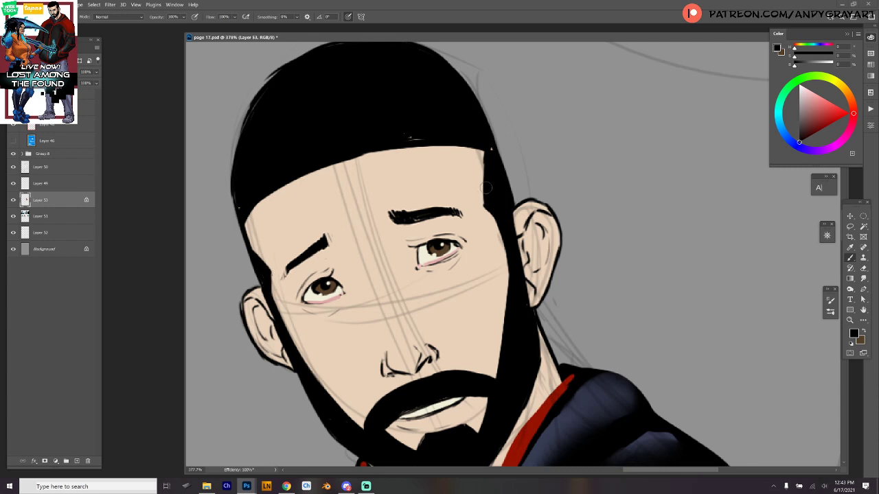
drag(487, 146, 484, 205)
mouse_move(485, 162)
mouse_down()
mouse_move(483, 202)
mouse_move(506, 198)
mouse_up()
drag(452, 160, 436, 159)
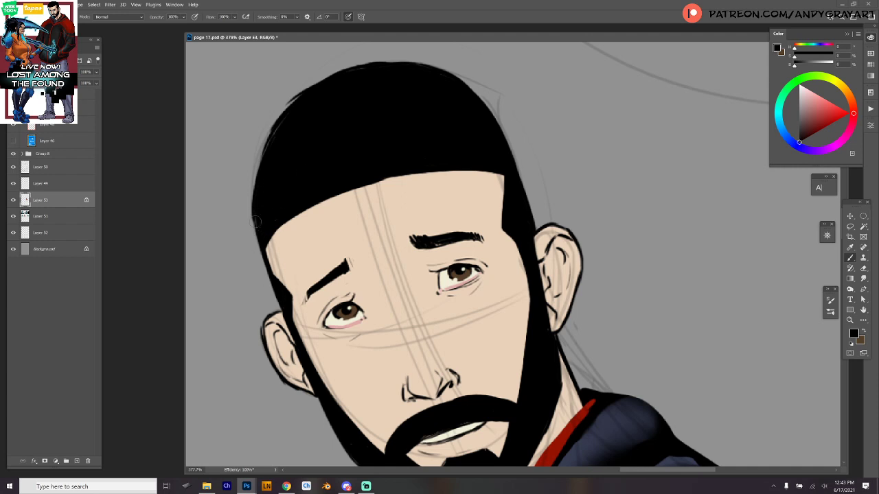
Step: Smooth the outer contour of the black hair along the side and upper curve of the head
drag(267, 152, 293, 110)
mouse_move(275, 292)
mouse_down()
mouse_move(255, 224)
mouse_move(270, 280)
mouse_move(255, 225)
mouse_move(258, 182)
mouse_up()
key(ctrl+z)
drag(259, 242, 286, 125)
drag(259, 207, 293, 115)
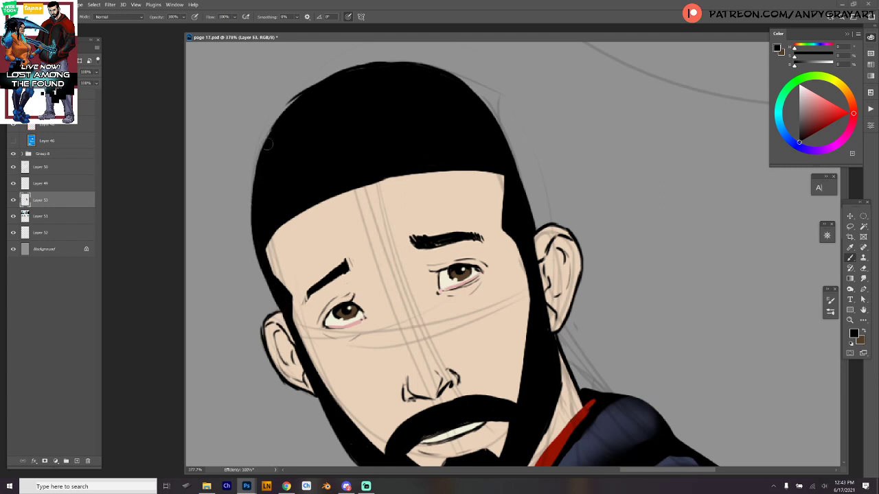
mouse_move(268, 144)
mouse_down()
mouse_move(307, 97)
mouse_move(287, 120)
mouse_move(379, 83)
mouse_up()
Step: Draw black neck tendon lines running from beneath the beard down to the hoodie collar
mouse_move(580, 180)
mouse_down()
mouse_move(552, 106)
mouse_move(578, 110)
mouse_up()
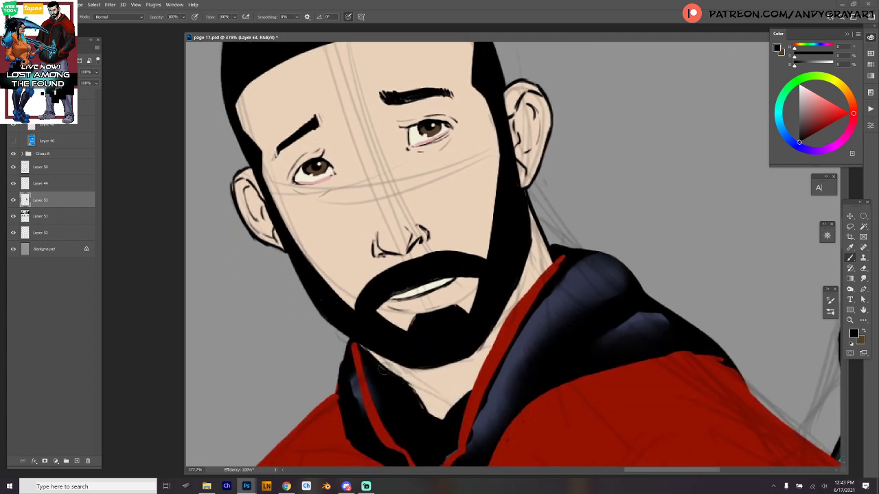
drag(383, 369, 438, 431)
drag(418, 378, 446, 418)
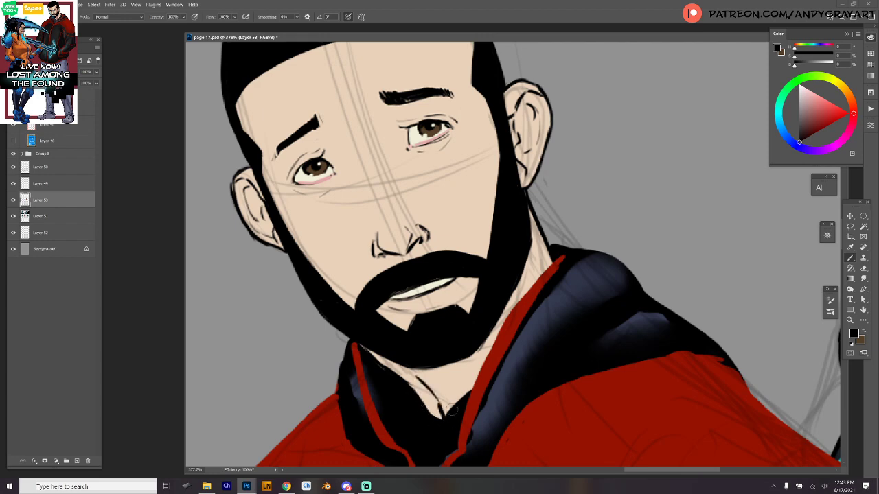
drag(469, 356, 442, 411)
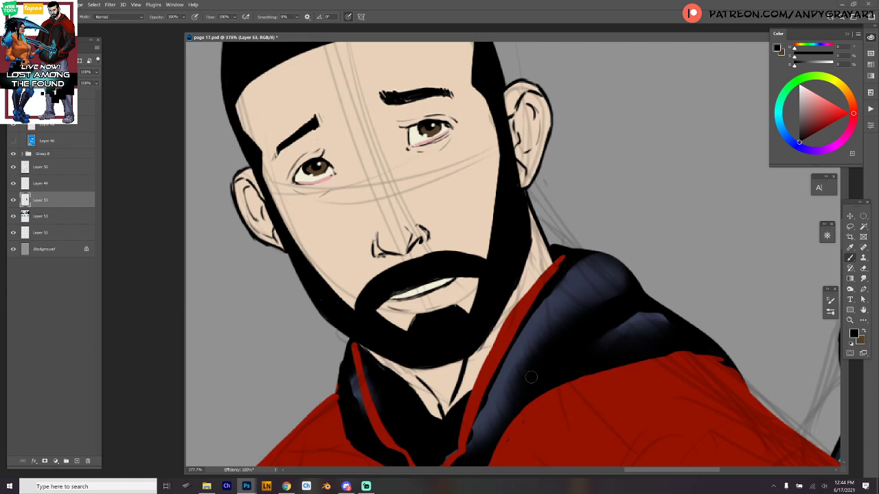
Step: Sample the brownish lip colour from the upward-looking bearded man and paint the upper and lower lips of the man in profile
drag(536, 203, 347, 225)
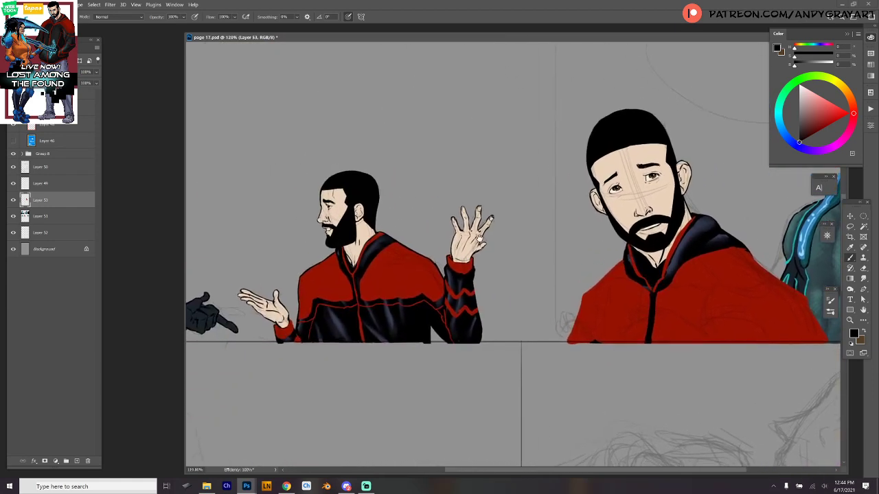
scroll(412, 399, up, 5)
scroll(418, 423, up, 4)
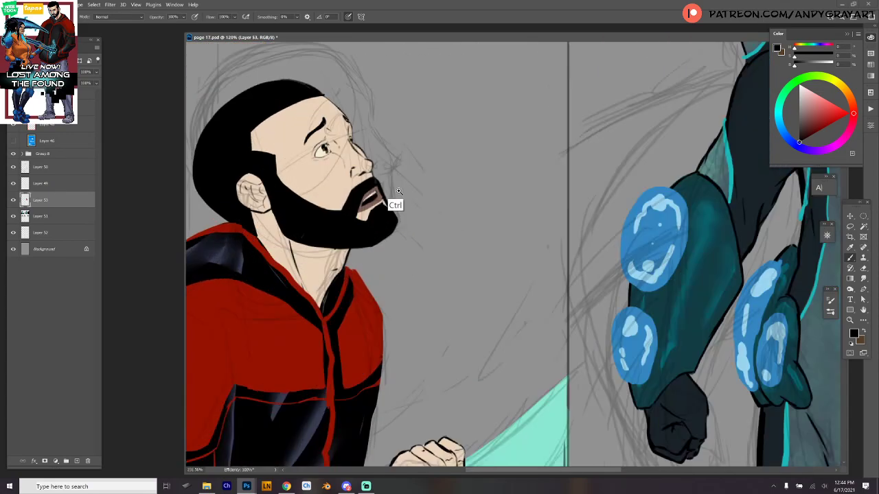
scroll(387, 206, up, 3)
alt+click(391, 209)
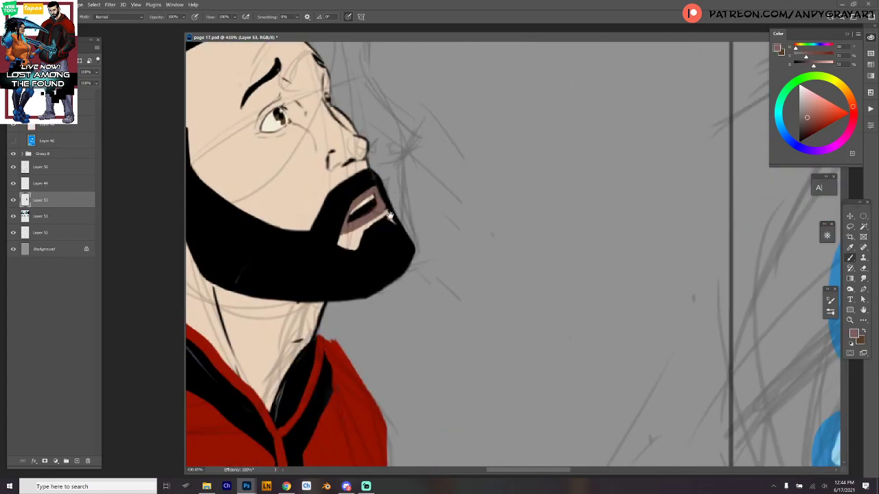
scroll(419, 244, down, 3)
scroll(422, 248, down, 15)
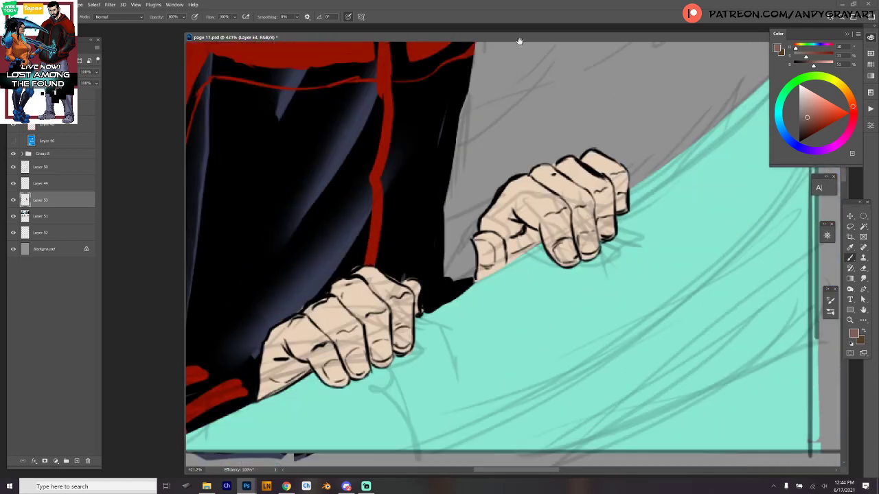
scroll(487, 112, down, 12)
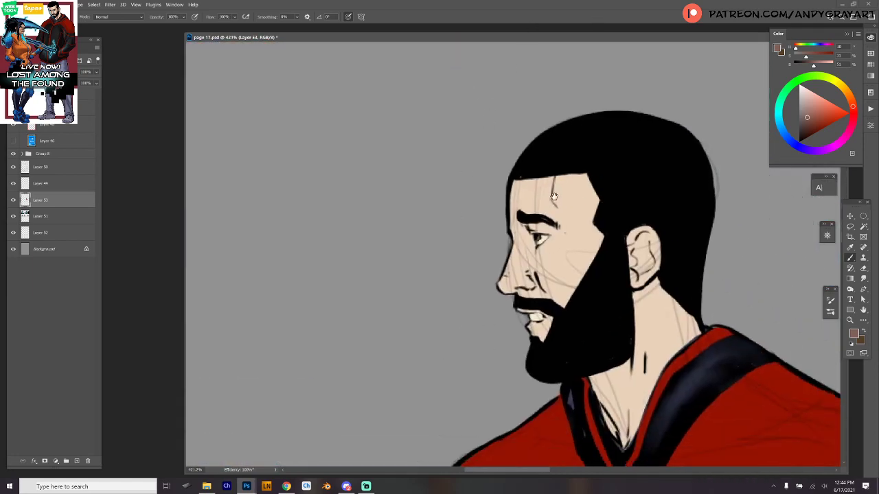
scroll(534, 253, up, 2)
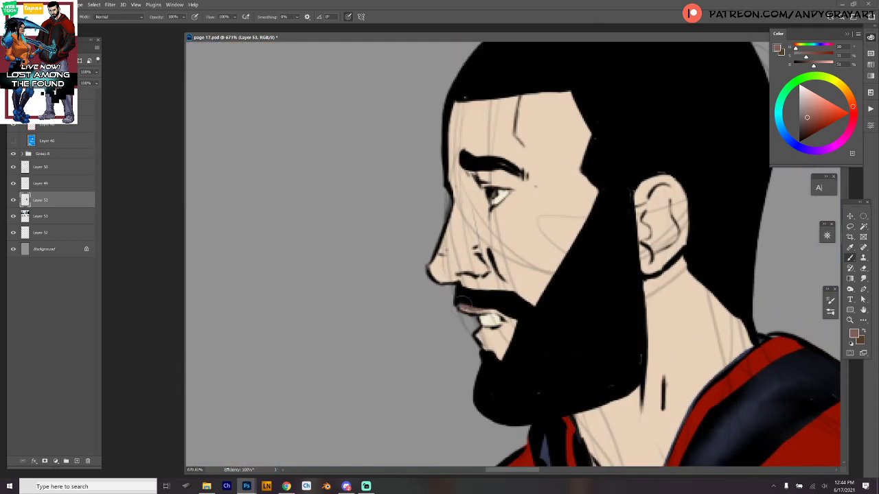
mouse_move(474, 304)
mouse_down()
mouse_move(505, 310)
mouse_move(493, 317)
mouse_move(504, 291)
mouse_up()
drag(479, 337, 488, 332)
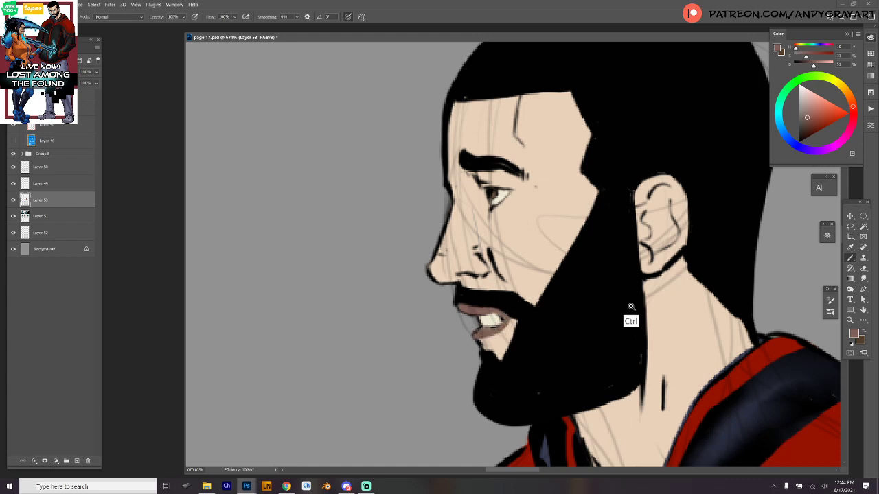
Step: Sample black from the beard and retouch the moustache edge above the profile man's upper lip
scroll(630, 319, down, 4)
drag(630, 322, 509, 275)
scroll(508, 275, up, 3)
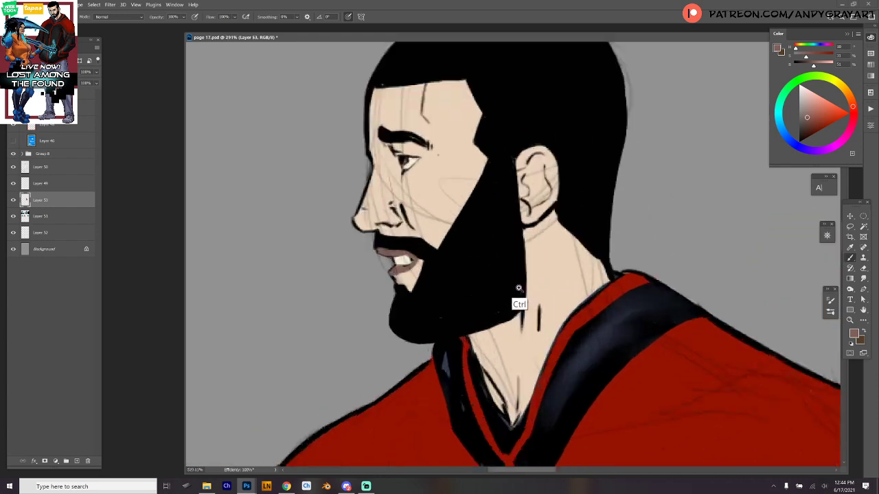
alt+click(461, 273)
drag(381, 244, 421, 257)
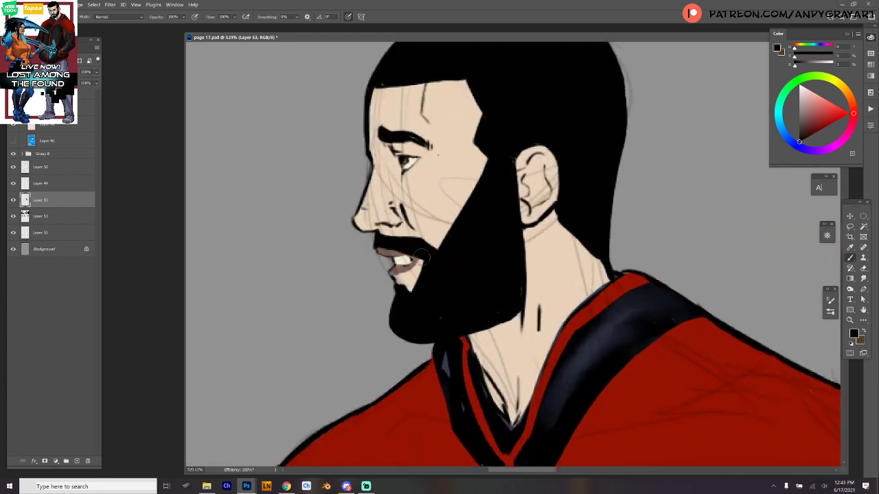
Step: Sample the profile man's lip colour and paint the upper and lower lips of the man with the tilted head
alt+click(403, 270)
scroll(562, 290, down, 4)
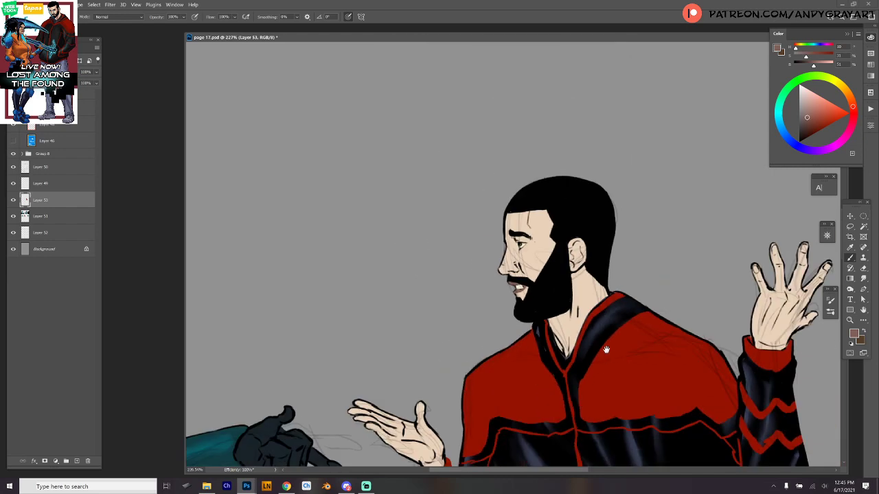
drag(606, 351, 423, 261)
drag(644, 296, 453, 295)
drag(529, 302, 456, 310)
scroll(468, 316, up, 5)
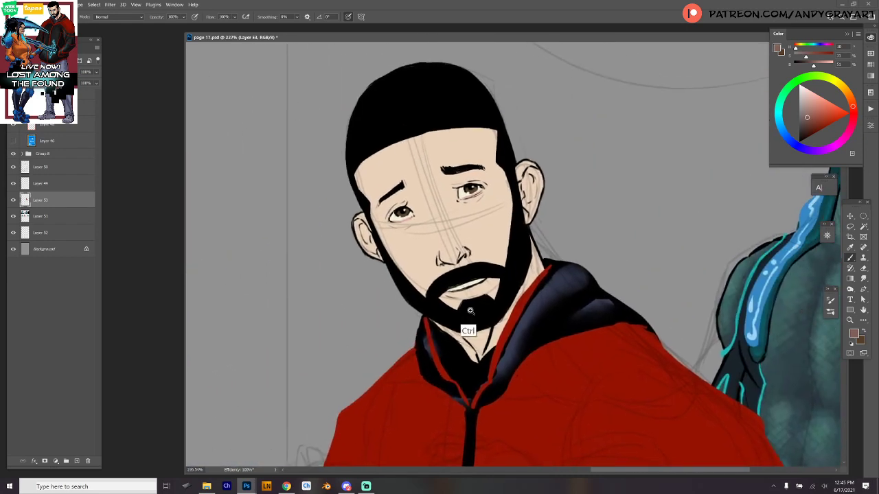
mouse_move(416, 274)
mouse_down()
mouse_move(418, 285)
mouse_move(481, 251)
mouse_move(514, 254)
mouse_up()
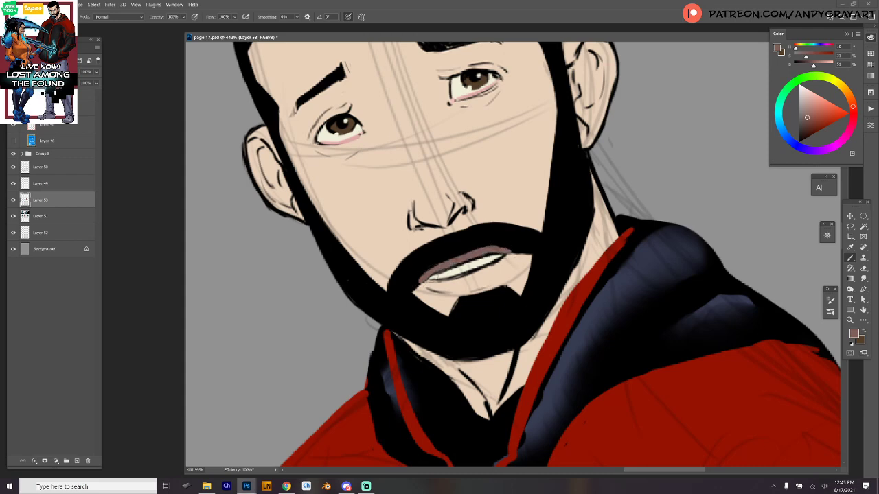
mouse_move(418, 279)
mouse_down()
mouse_move(473, 277)
mouse_move(508, 255)
mouse_move(474, 275)
mouse_move(429, 284)
mouse_move(497, 267)
mouse_move(483, 274)
mouse_up()
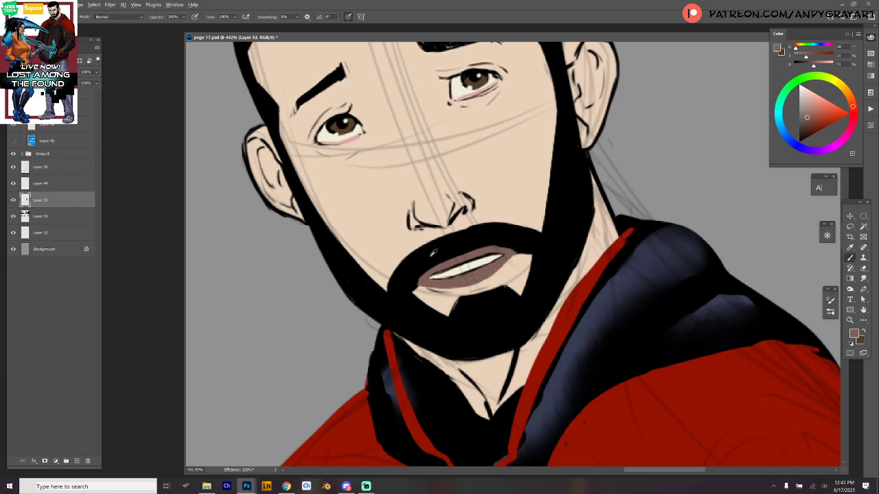
Step: Clean up the corners and edges of the tilted-head man's lips using sampled skin tone, beard black and lip colour
alt+click(421, 288)
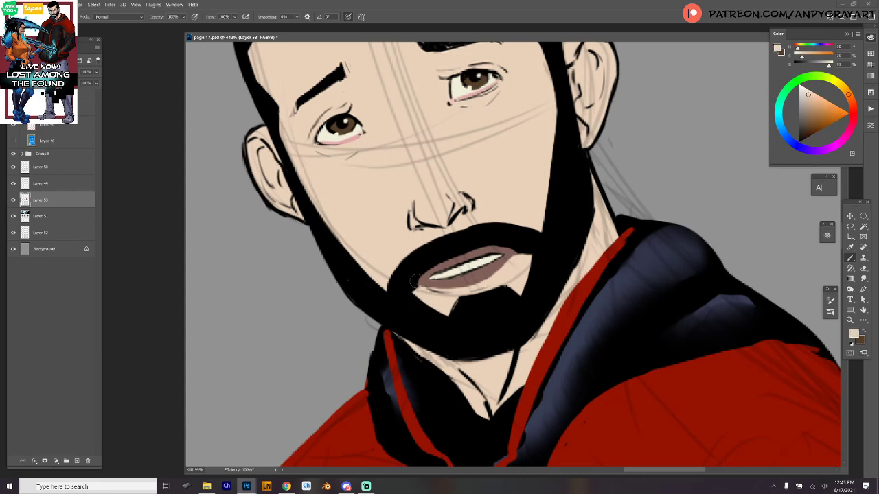
drag(415, 281, 416, 287)
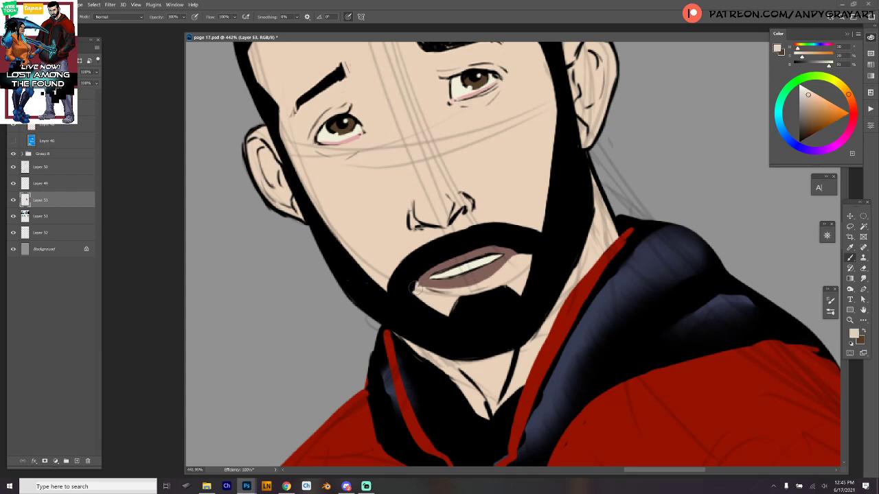
alt+click(526, 254)
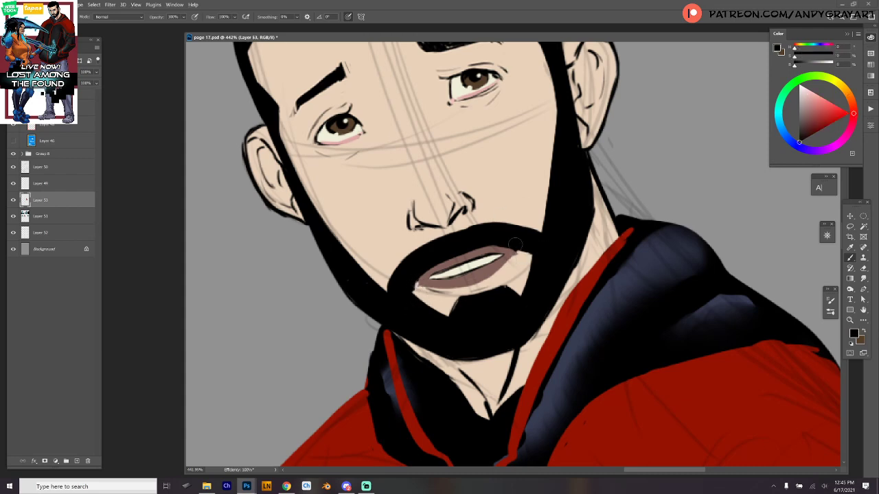
key(alt)
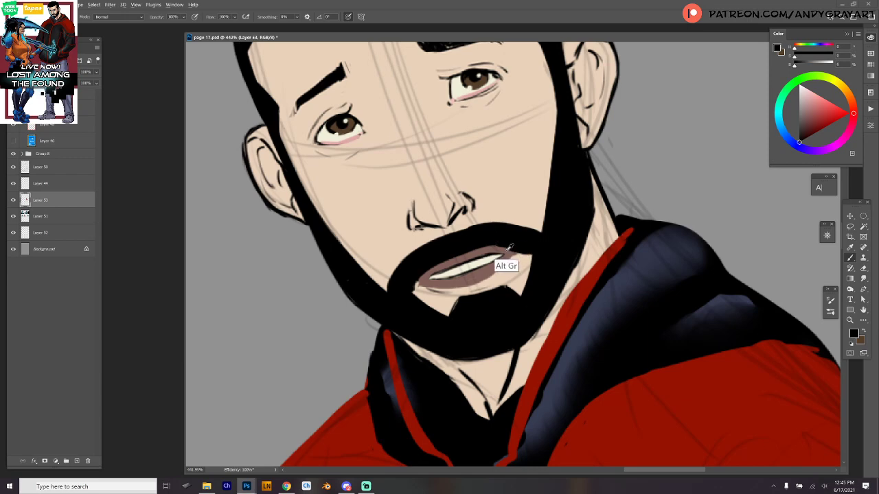
alt+click(508, 250)
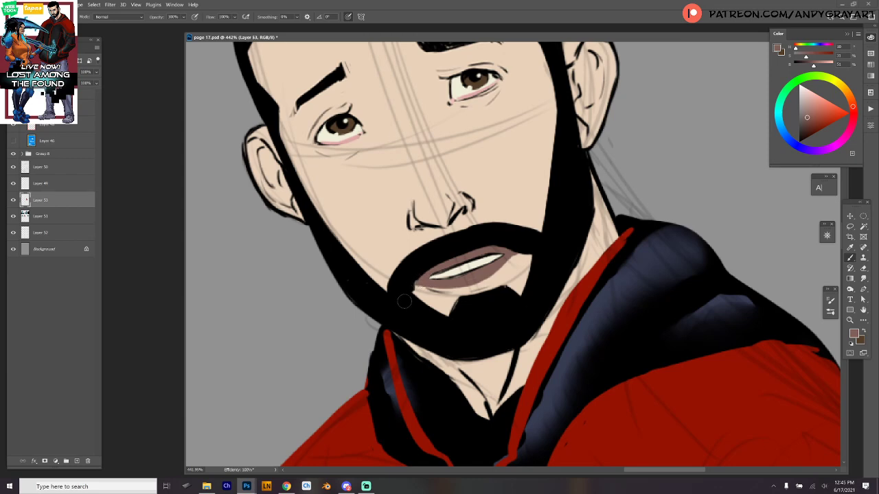
alt+click(404, 302)
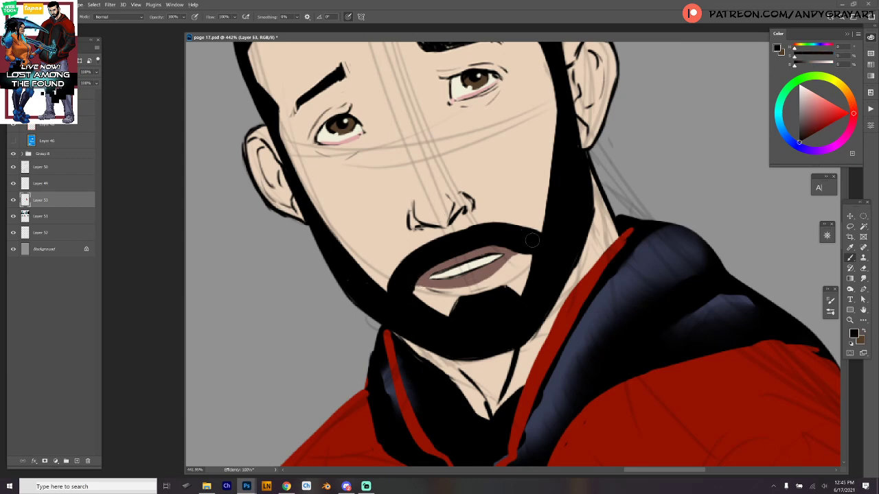
mouse_move(591, 203)
mouse_down()
mouse_move(608, 253)
mouse_move(629, 180)
mouse_up()
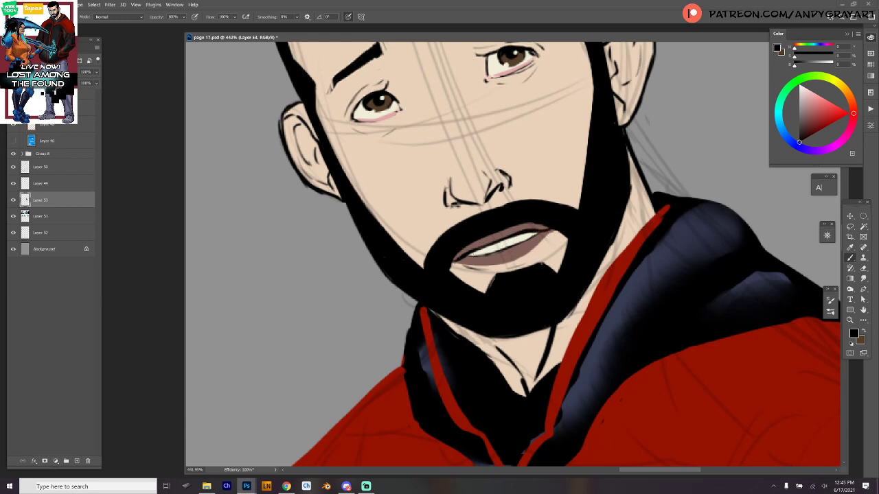
drag(627, 125, 612, 303)
scroll(559, 217, down, 6)
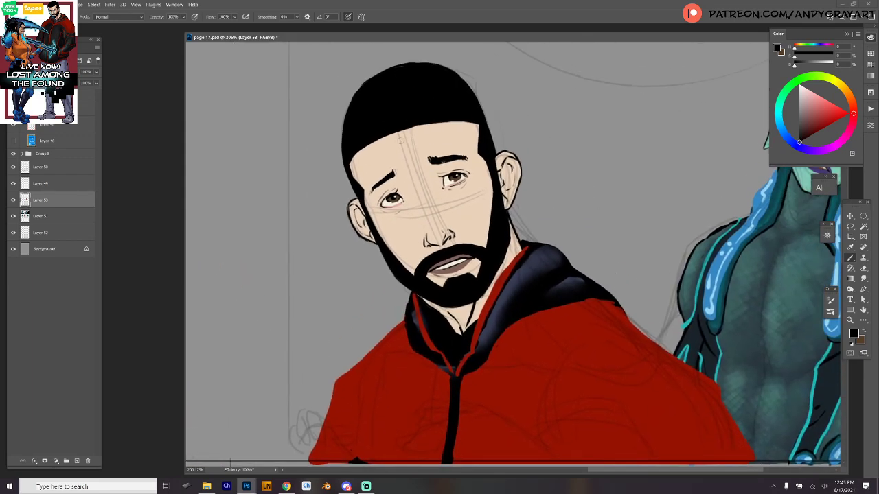
key(m)
drag(308, 64, 578, 348)
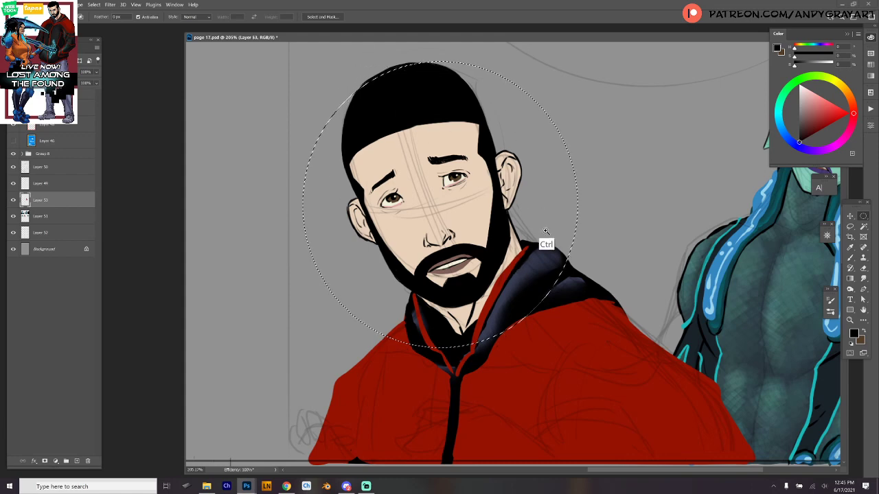
scroll(545, 231, down, 5)
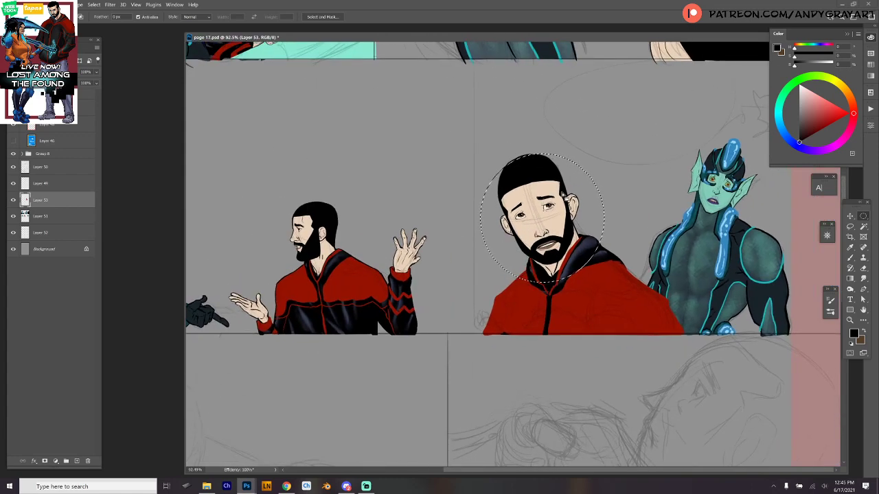
drag(475, 148, 584, 295)
key(ctrl+d)
Step: Select a rectangle around the tilted-head man's head and upper hoodie, reshape the head with Liquify using a brush reduced to size 90, and deselect
drag(630, 317, 472, 139)
click(123, 4)
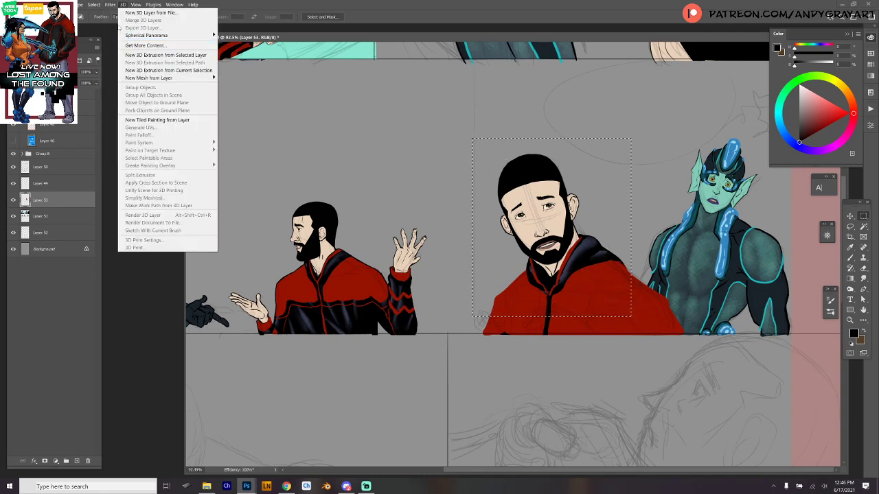
mouse_move(109, 4)
click(139, 77)
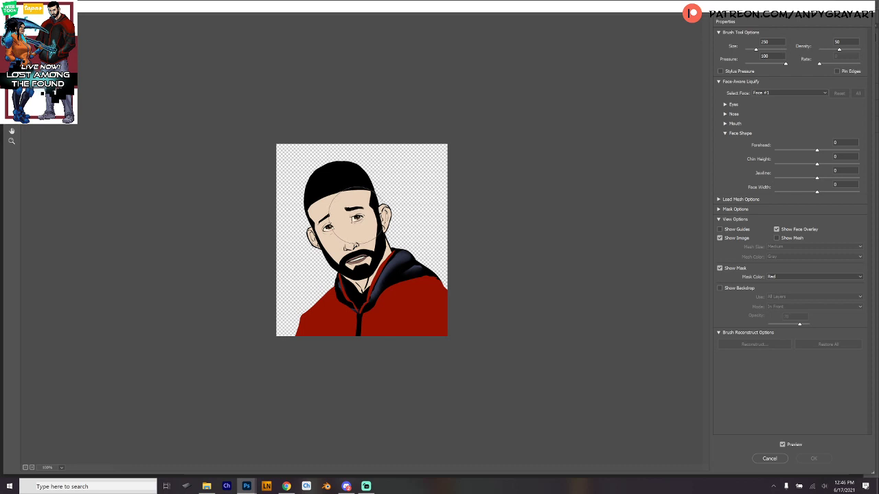
mouse_move(353, 215)
mouse_down()
mouse_move(340, 206)
mouse_move(367, 216)
mouse_move(345, 230)
mouse_up()
key(bracketleft)
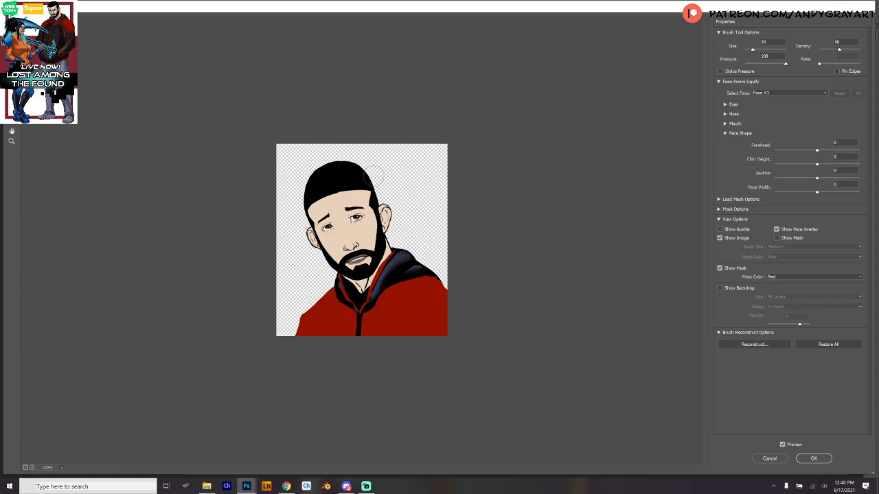
key(Return)
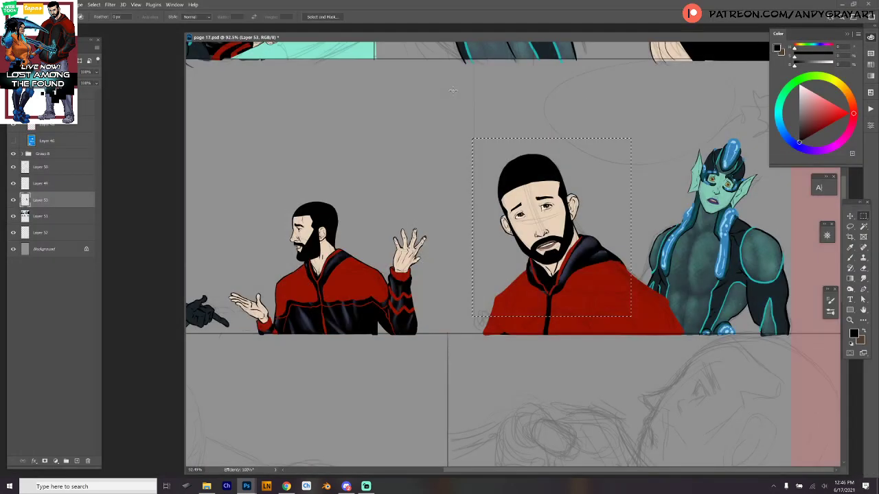
key(ctrl+d)
Step: Sample the skin tone and reshape the hairline edge at the temple beside the eyebrow, undoing the last stroke
scroll(580, 206, up, 5)
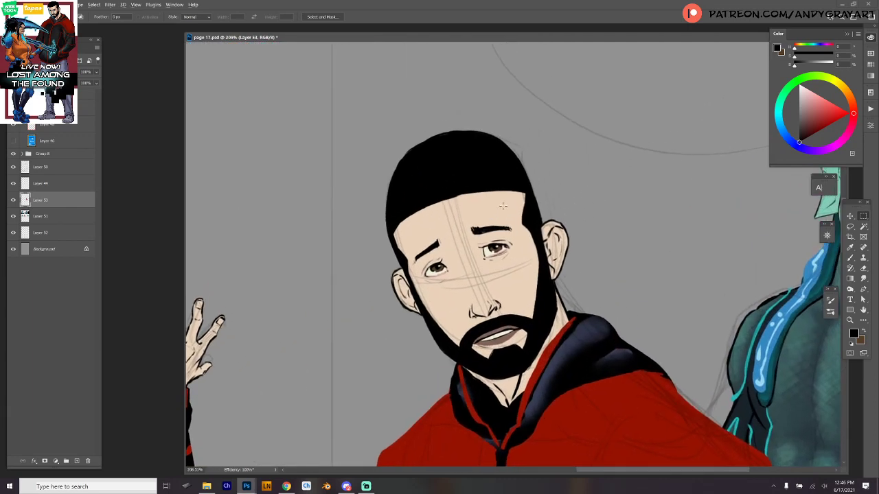
key(b)
alt+click(501, 204)
mouse_move(524, 189)
mouse_down()
mouse_move(520, 223)
mouse_move(529, 199)
mouse_up()
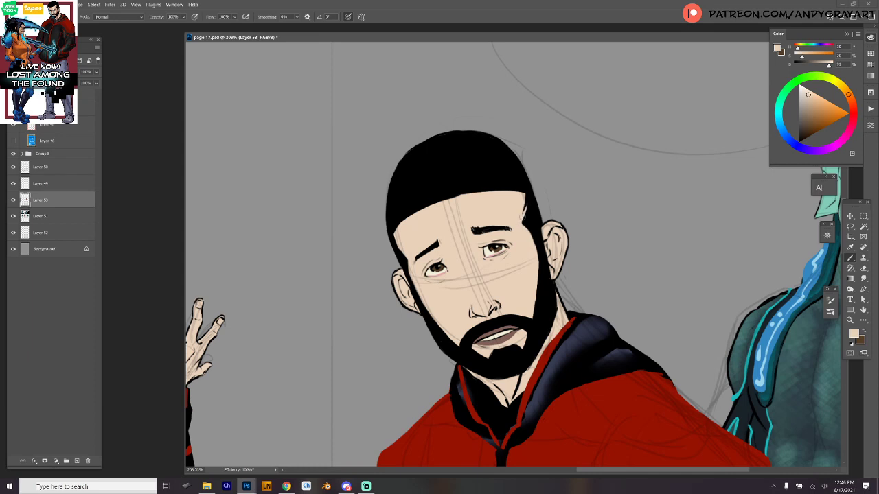
key(ctrl)
drag(531, 234, 538, 264)
mouse_move(528, 228)
mouse_down()
mouse_move(537, 253)
mouse_move(534, 311)
mouse_up()
key(ctrl)
key(ctrl+z)
Step: Touch up the forehead hairline with black, and paint skin tone along it to raise the forehead's upper edge
alt+click(418, 199)
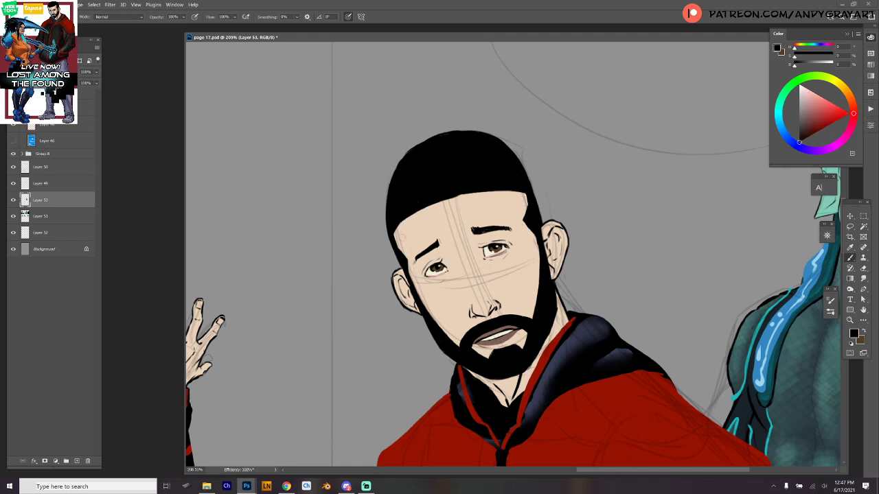
mouse_move(391, 234)
mouse_down()
mouse_move(411, 216)
mouse_move(467, 194)
mouse_up()
alt+click(513, 206)
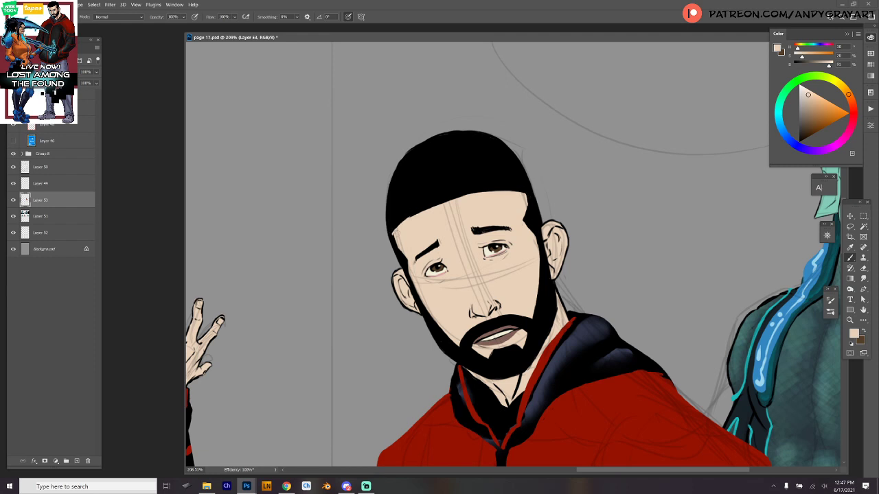
mouse_move(393, 232)
mouse_down()
mouse_move(396, 241)
mouse_move(397, 223)
mouse_move(450, 196)
mouse_move(526, 190)
mouse_move(511, 186)
mouse_move(527, 199)
mouse_move(487, 190)
mouse_move(522, 185)
mouse_up()
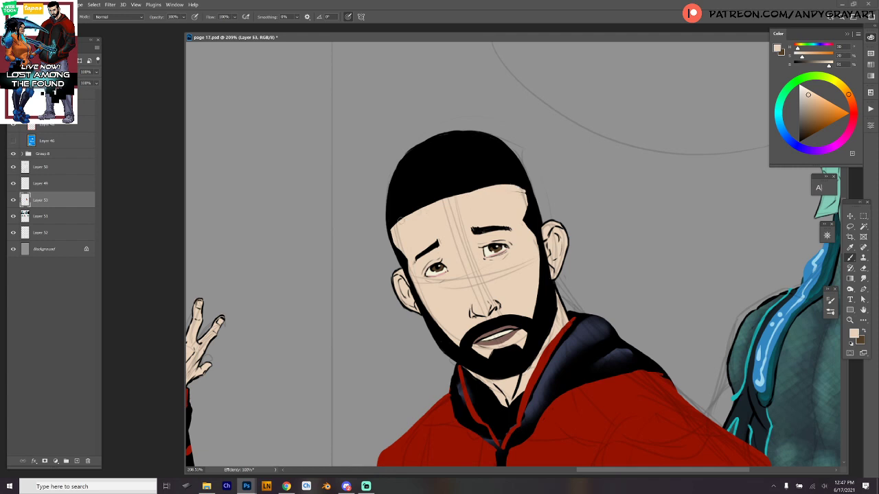
drag(415, 213, 390, 221)
Step: Redraw the front hairline in black as a cleaner, straighter edge across the forehead
alt+click(406, 201)
mouse_move(414, 215)
mouse_down()
mouse_move(390, 225)
mouse_move(446, 203)
mouse_up()
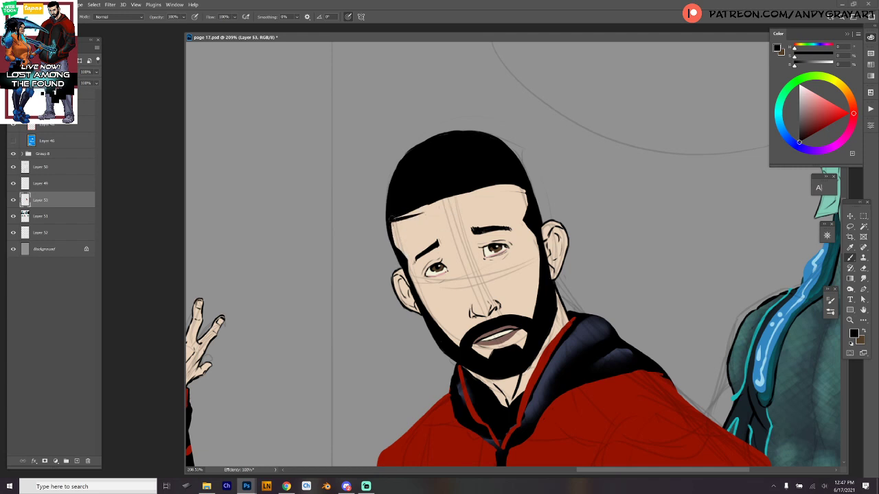
mouse_move(390, 221)
mouse_down()
mouse_move(504, 184)
mouse_move(410, 210)
mouse_move(481, 188)
mouse_up()
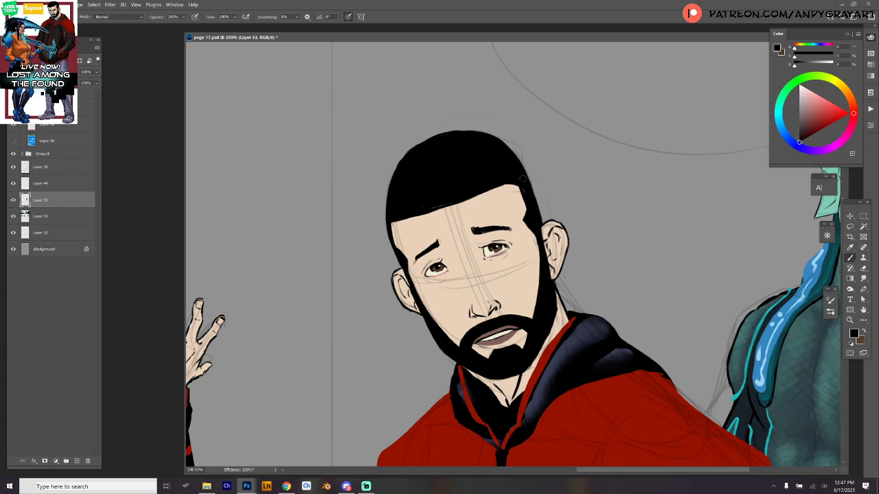
Step: Sharpen the hairline corner at the temple with sampled skin tone, undoing the unwanted stroke
alt+click(514, 200)
drag(530, 204, 530, 212)
alt+click(531, 230)
key(ctrl+z)
alt+click(515, 193)
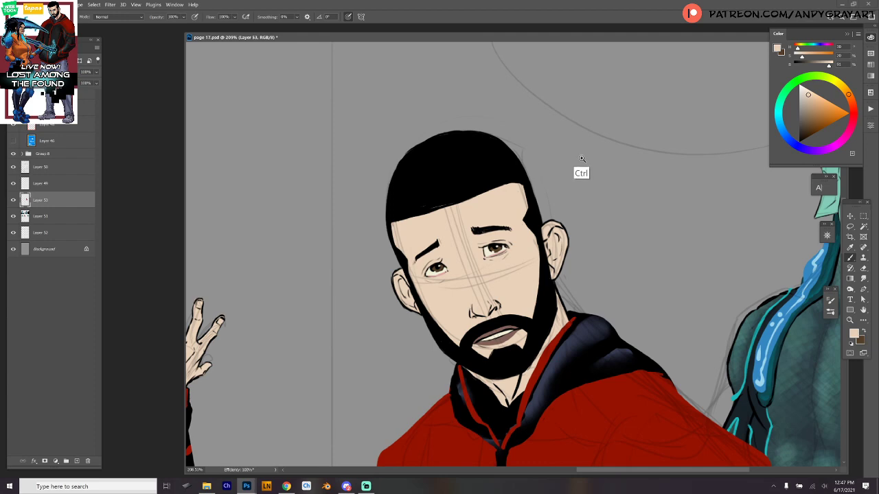
Step: Look over the coloured panel row and the sketched panels beneath it, and save page 17
key(ctrl+0)
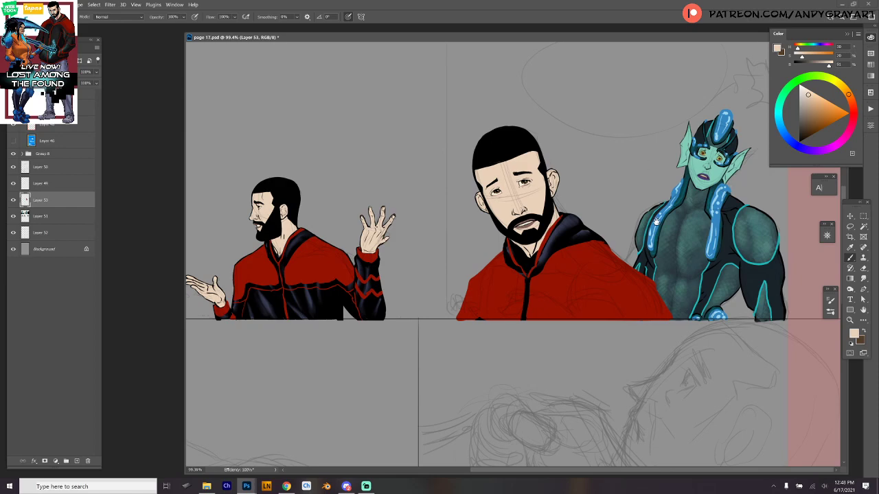
scroll(655, 222, down, 1)
scroll(647, 281, up, 5)
scroll(631, 320, down, 5)
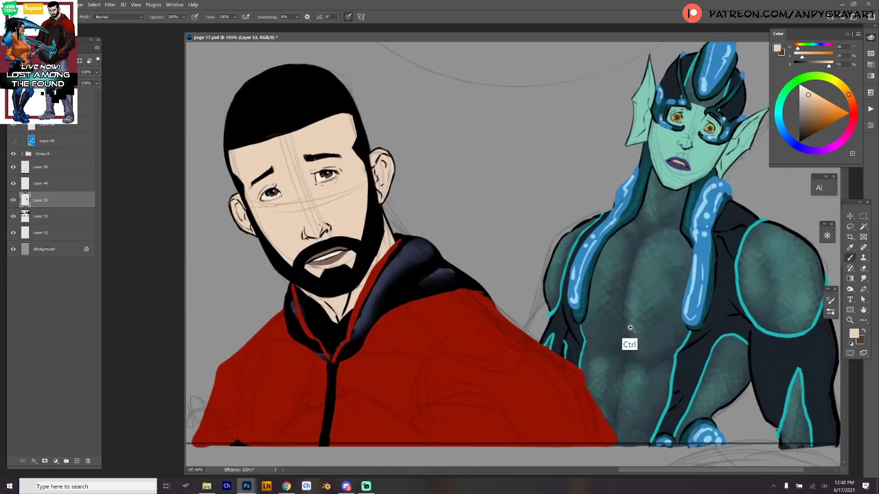
scroll(551, 320, down, 3)
scroll(550, 320, up, 2)
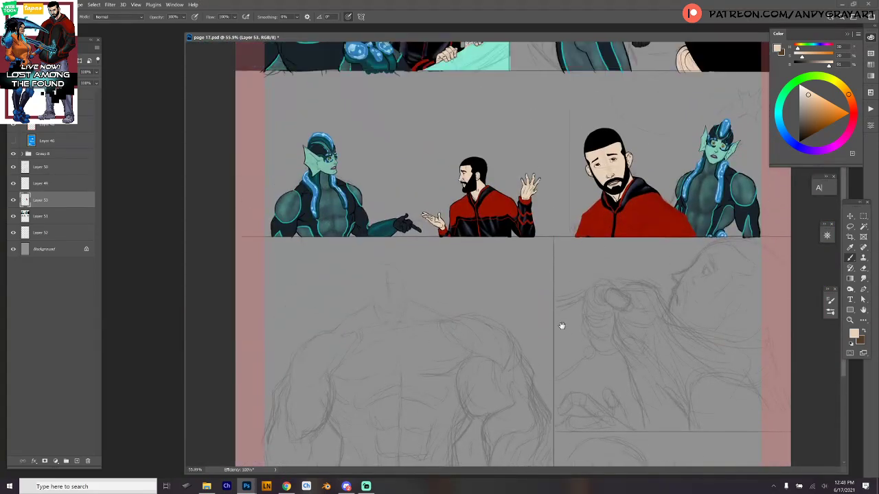
scroll(522, 322, down, 3)
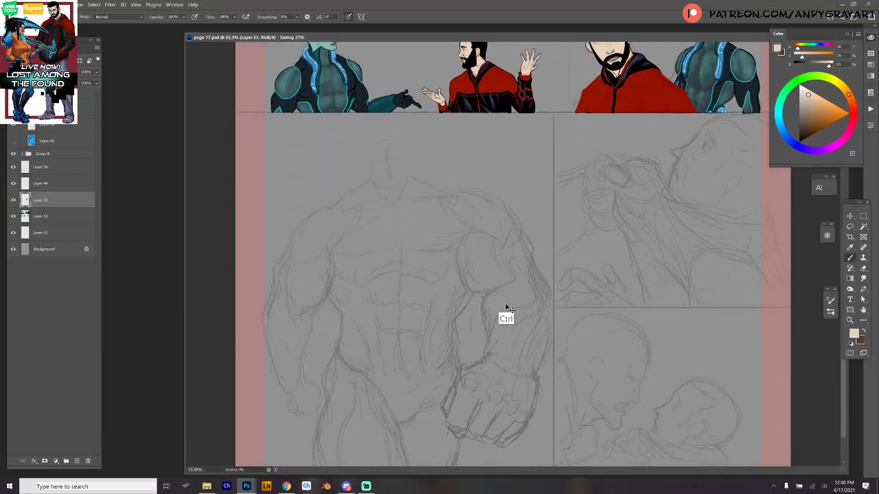
scroll(496, 323, up, 2)
drag(497, 314, 554, 346)
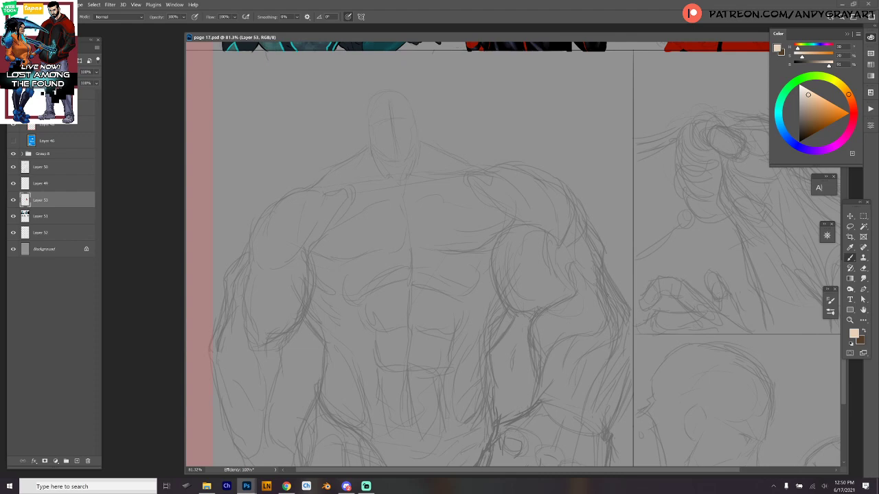
Step: Marquee-select the panel with the muscular figure sketch and make Layer 50 the active layer
scroll(311, 243, down, 3)
scroll(311, 243, down, 6)
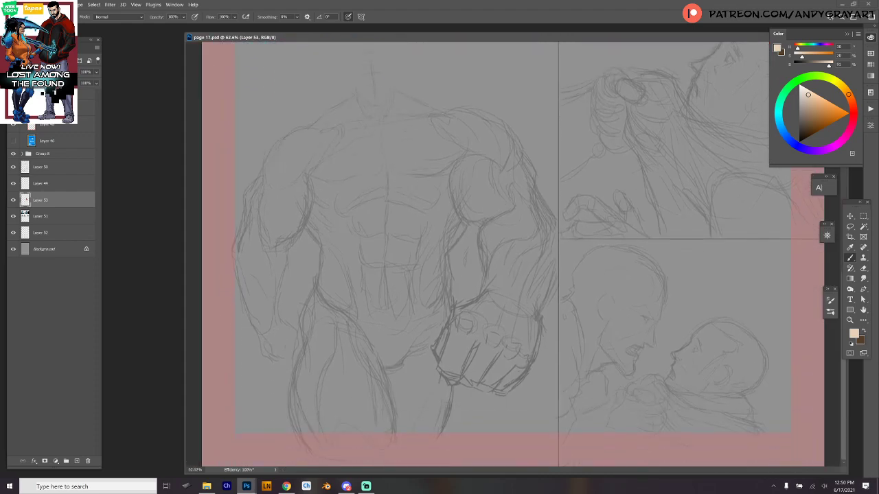
scroll(511, 254, down, 2)
key(m)
drag(251, 85, 551, 455)
key(ctrl+t)
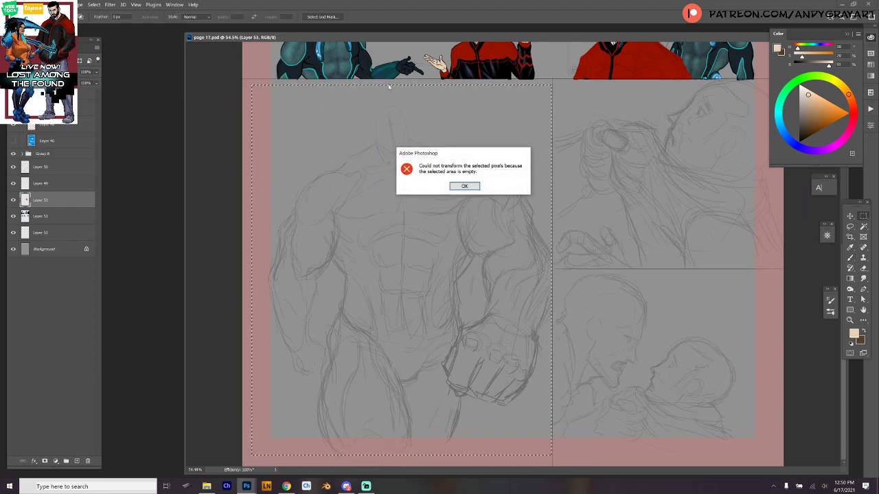
key(Return)
click(67, 168)
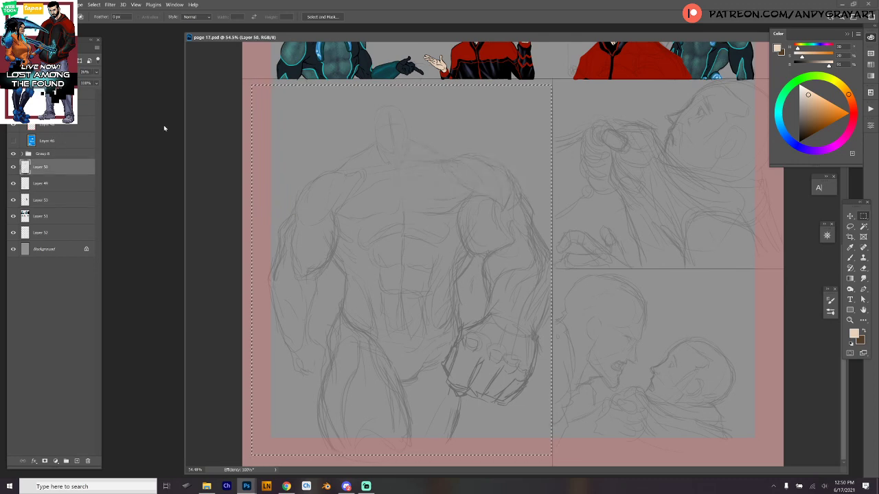
Step: Scale the selected muscular figure sketch down to about 95% so it fits inside its panel, and deselect it
key(ctrl+t)
drag(251, 86, 263, 103)
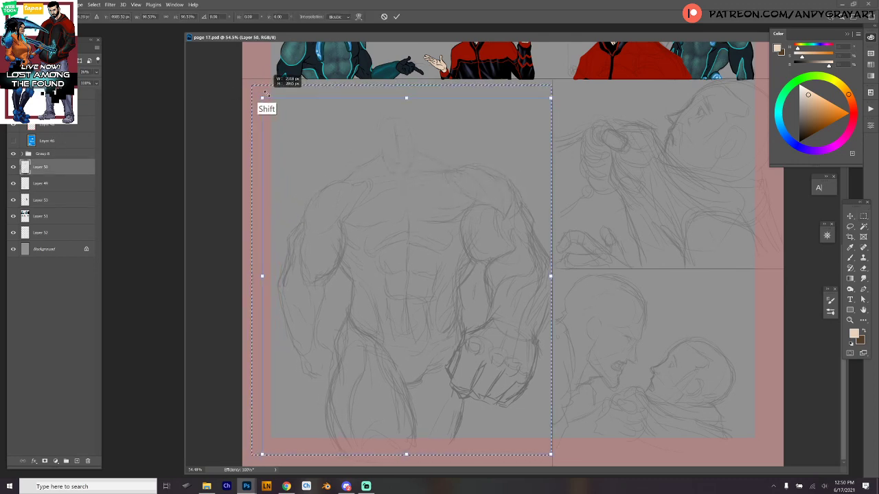
drag(549, 103, 542, 103)
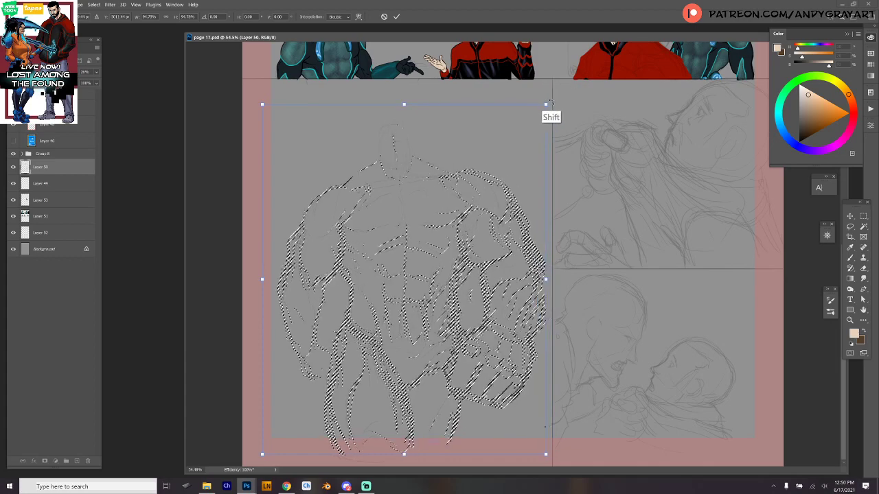
key(Return)
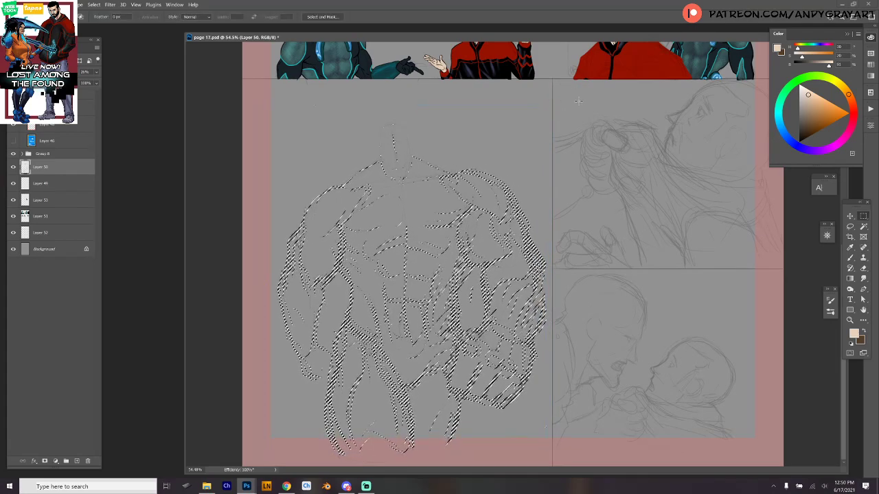
key(ctrl+d)
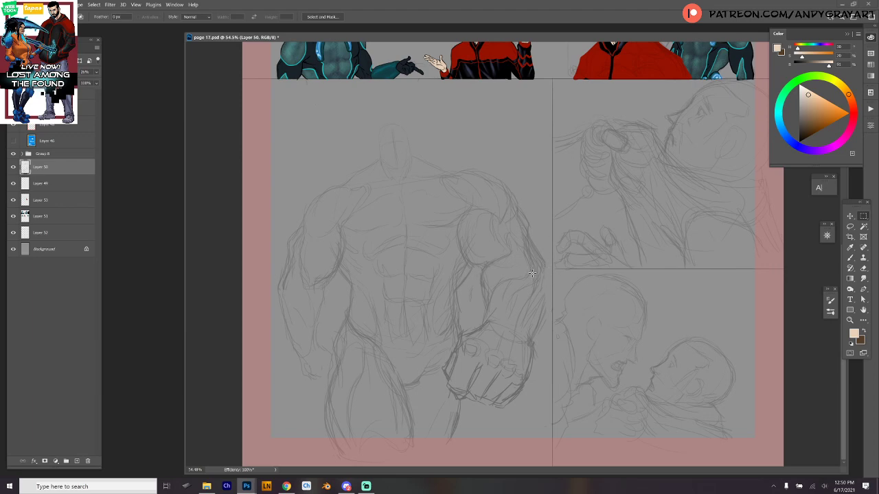
Step: Open the finished comic page as a colour reference and hide its text group and upper effect layers to expose the flat colours
key(b)
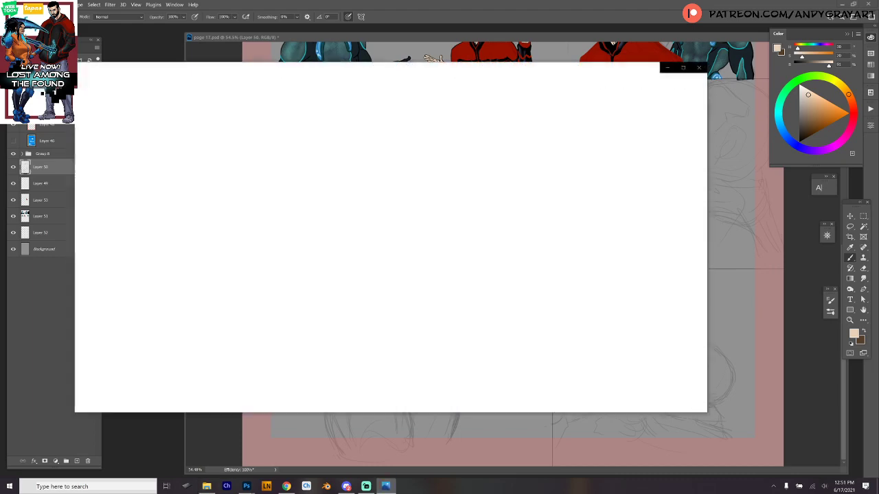
click(698, 67)
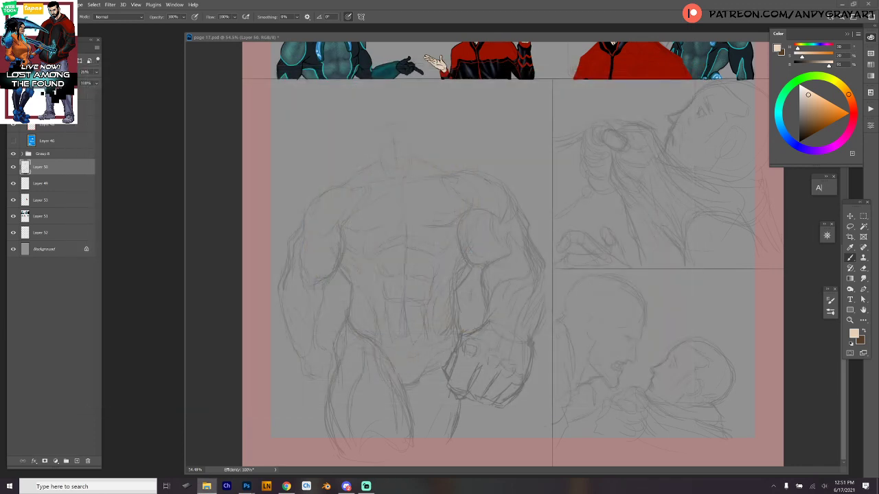
drag(28, 165, 146, 200)
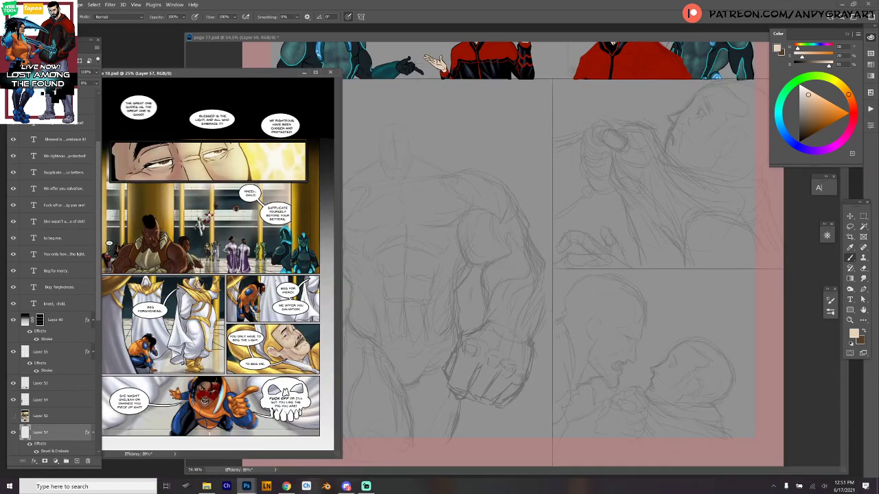
scroll(45, 172, up, 3)
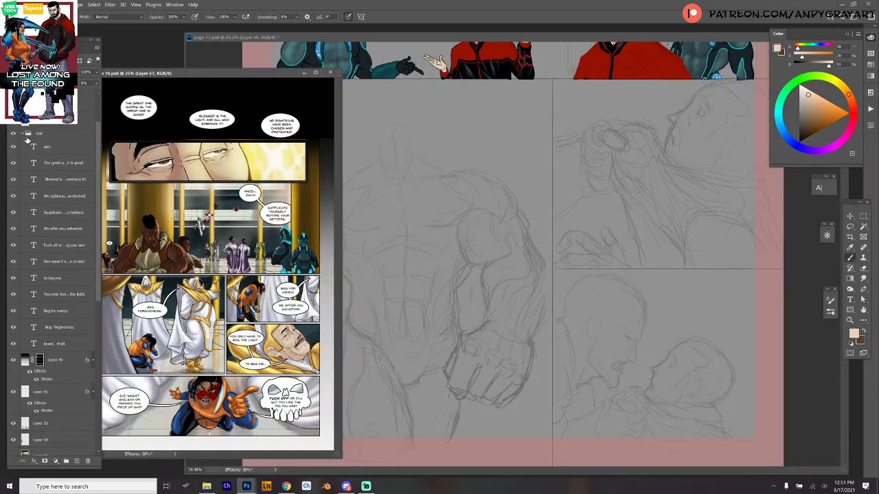
click(22, 133)
click(13, 133)
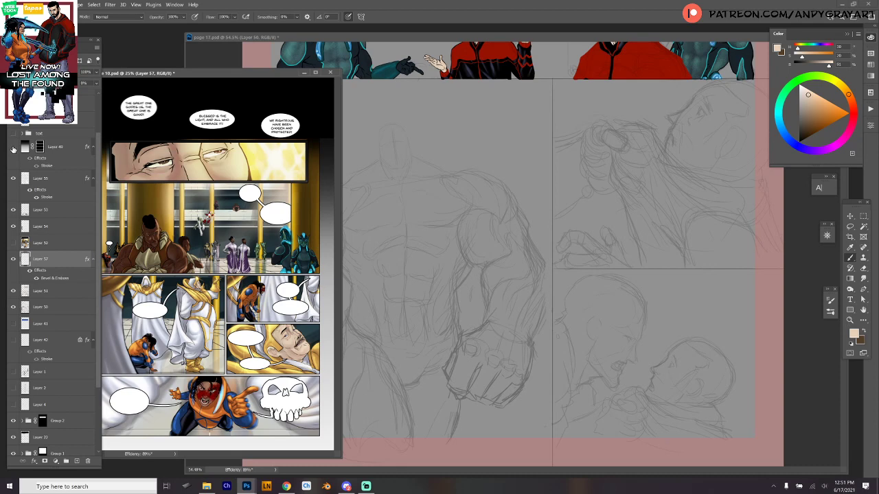
mouse_move(13, 148)
mouse_down()
mouse_move(15, 297)
mouse_move(30, 386)
mouse_up()
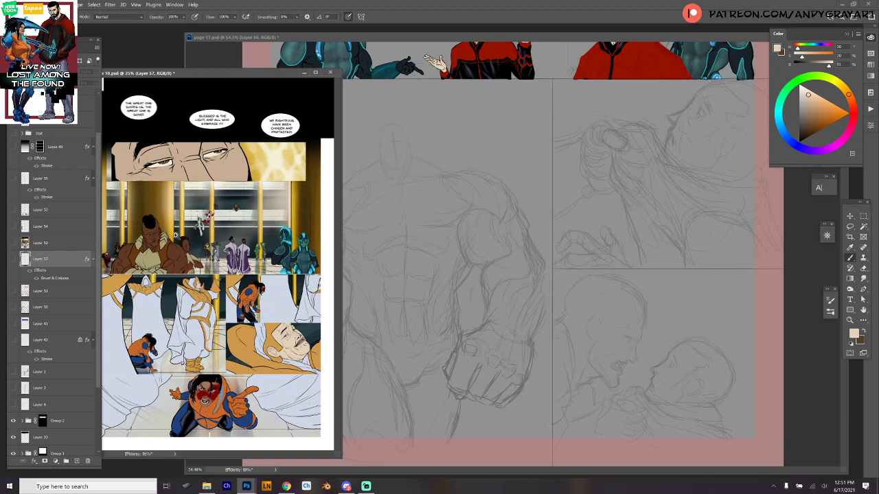
Step: Sample the brown skin tone from the armoured mohawked man's shoulder, lighten it, and return to page 17
drag(176, 235, 274, 262)
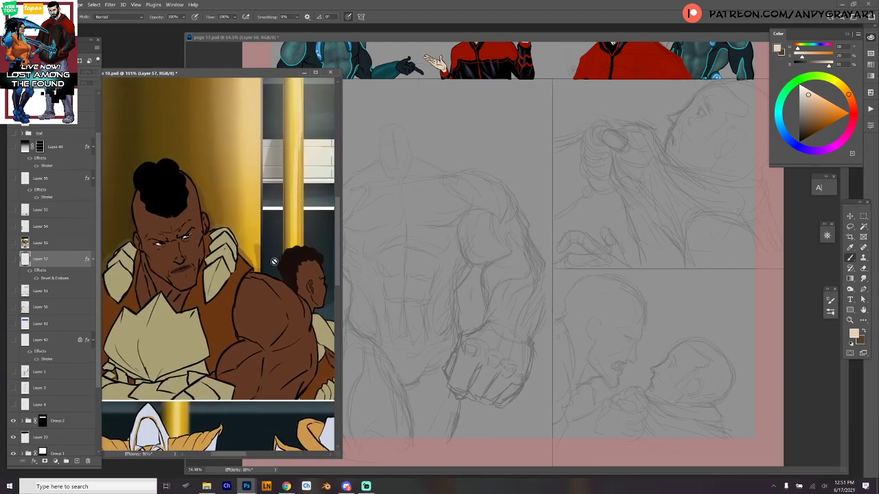
alt+click(263, 314)
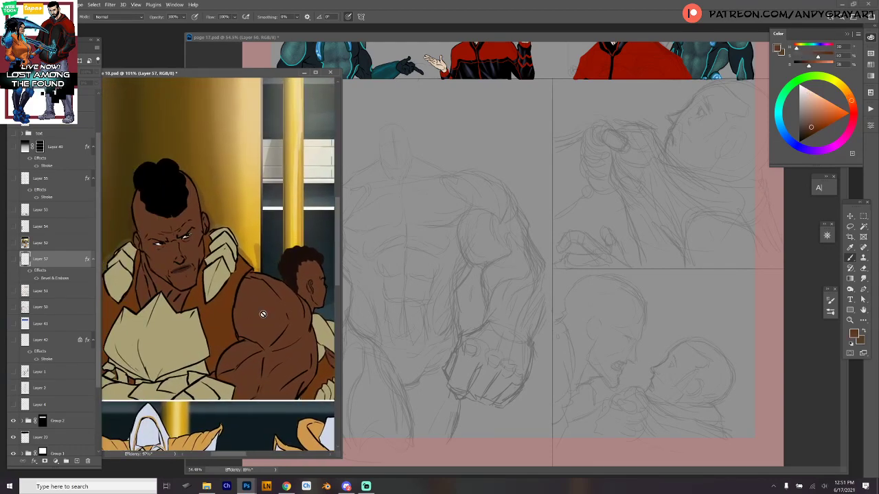
click(813, 118)
click(814, 116)
click(616, 171)
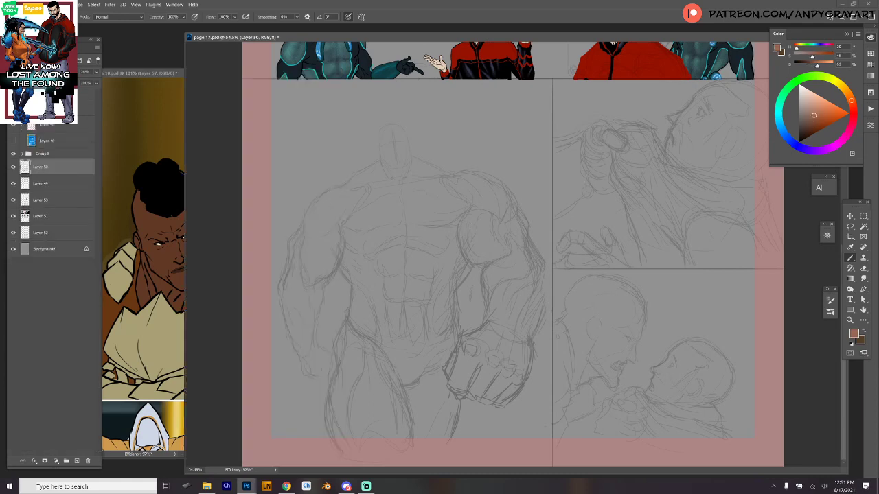
Step: Merge Layer 53 down into Layer 51 on page 17
right_click(569, 171)
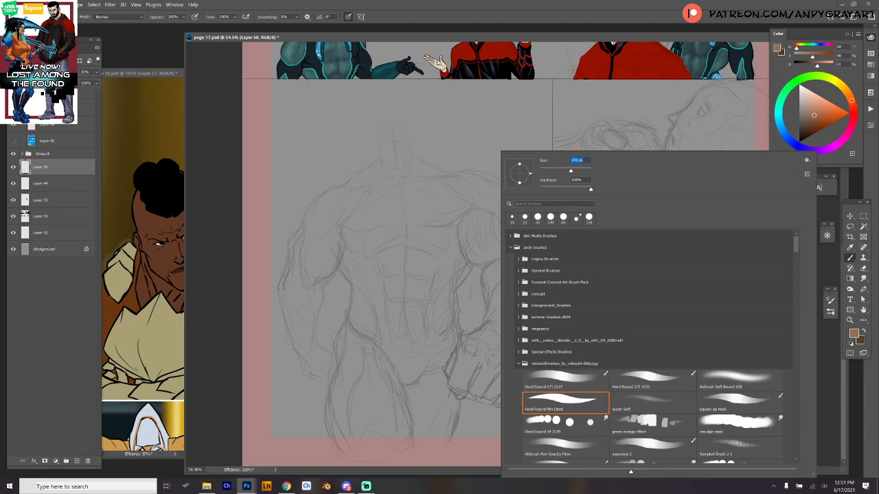
click(68, 221)
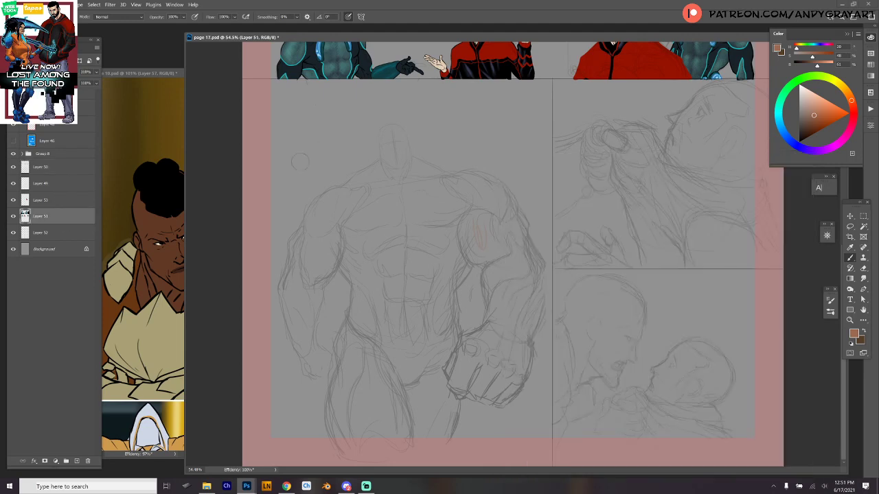
click(76, 207)
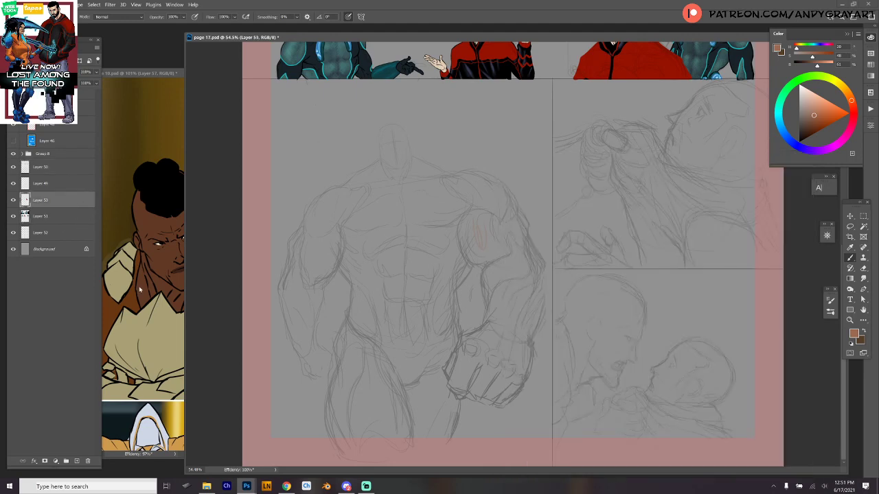
scroll(532, 320, up, 3)
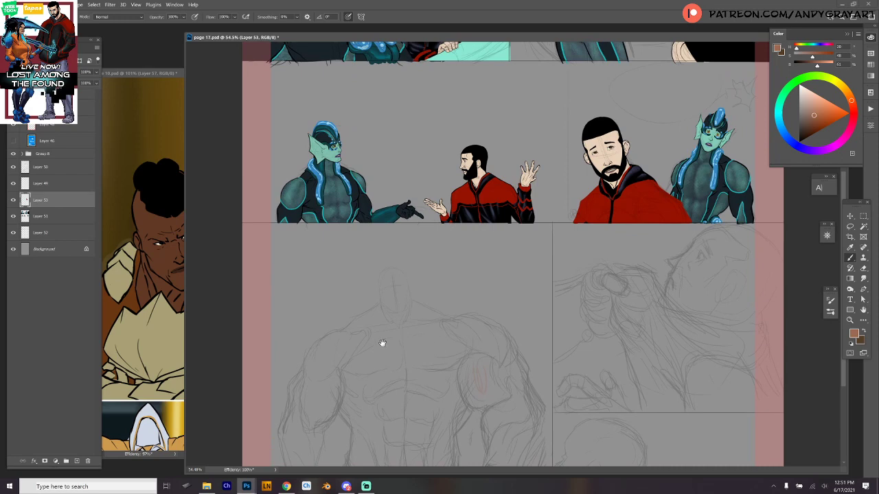
key(ctrl+e)
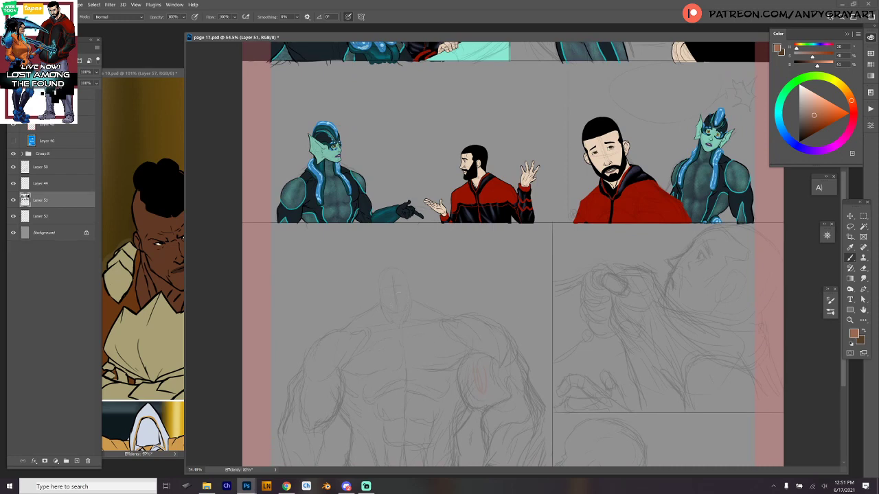
Step: Adjust the brown skin tone and paint one side of the muscular figure's head up over the crown
drag(383, 275, 391, 320)
click(810, 125)
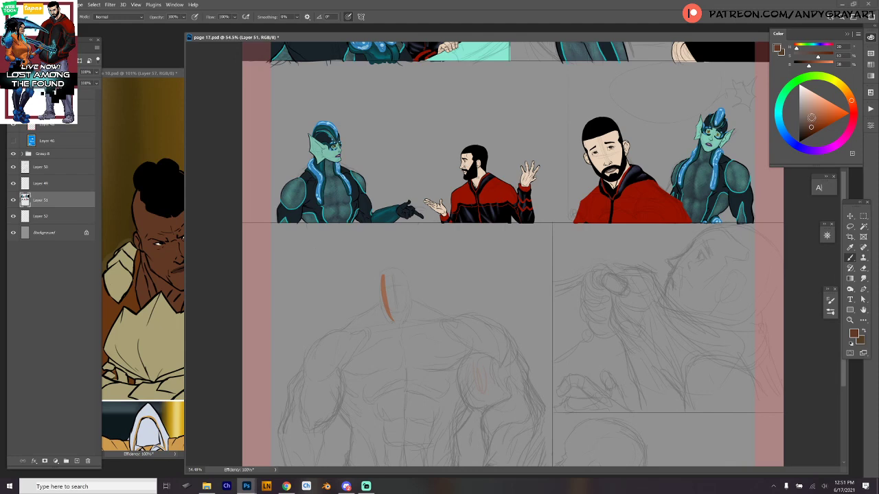
click(812, 118)
mouse_move(383, 277)
mouse_down()
mouse_move(389, 322)
mouse_move(386, 285)
mouse_move(391, 272)
mouse_move(405, 279)
mouse_up()
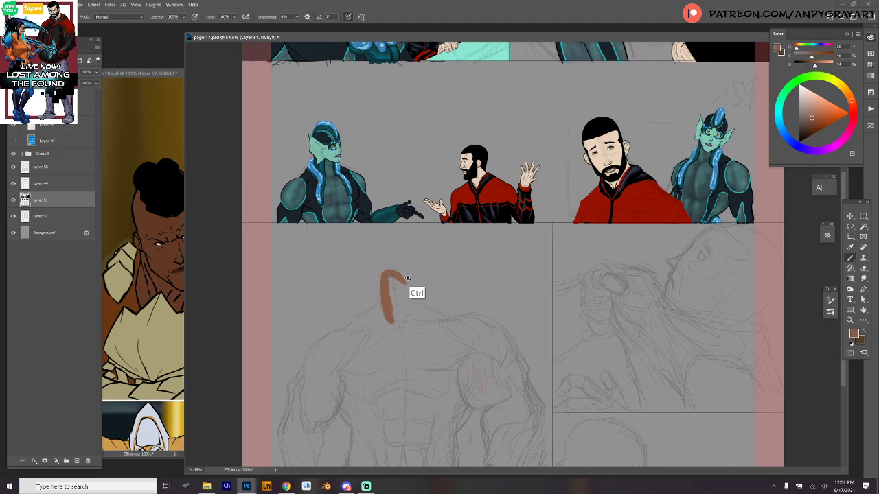
scroll(433, 275, down, 1)
scroll(431, 255, up, 3)
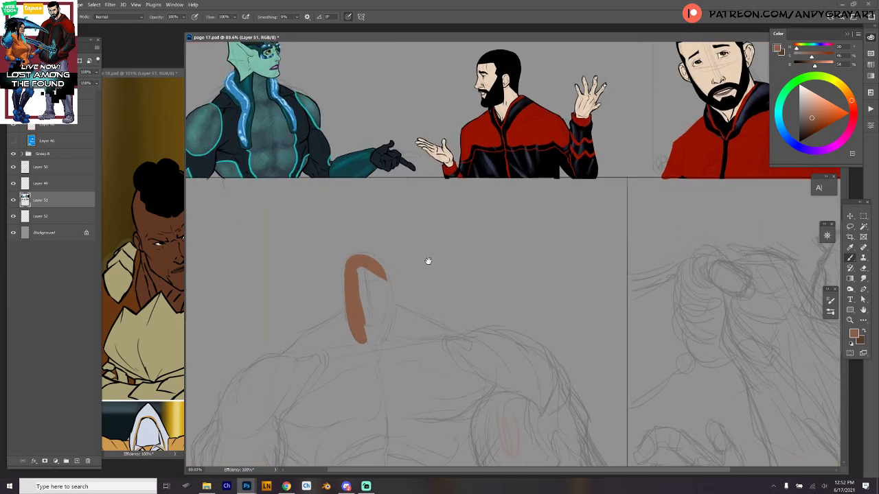
Step: Thicken the brown head outline and carry it over the crown and down the other side to the jaw
drag(428, 261, 489, 199)
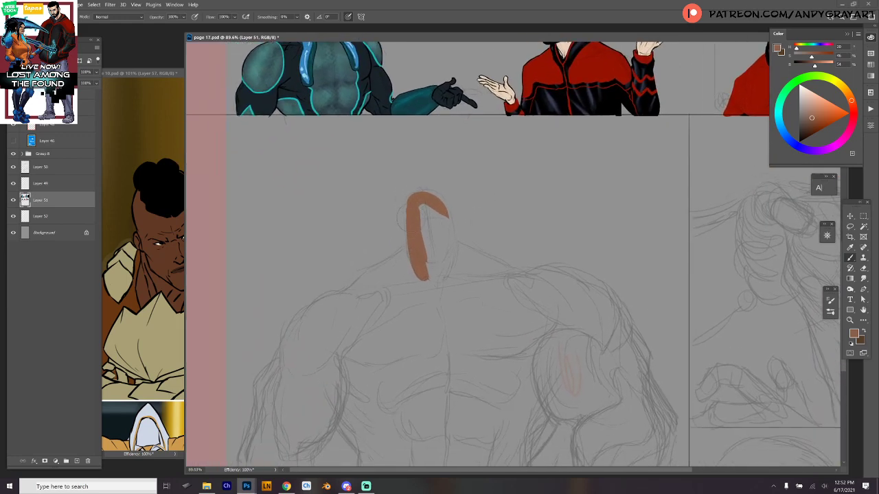
drag(404, 199, 407, 255)
mouse_move(420, 198)
mouse_down()
mouse_move(439, 199)
mouse_move(445, 187)
mouse_move(455, 261)
mouse_up()
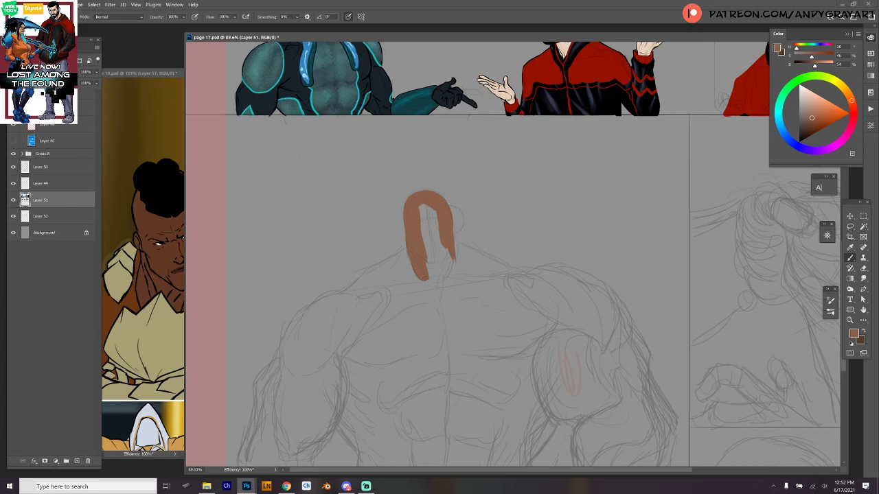
right_click(462, 220)
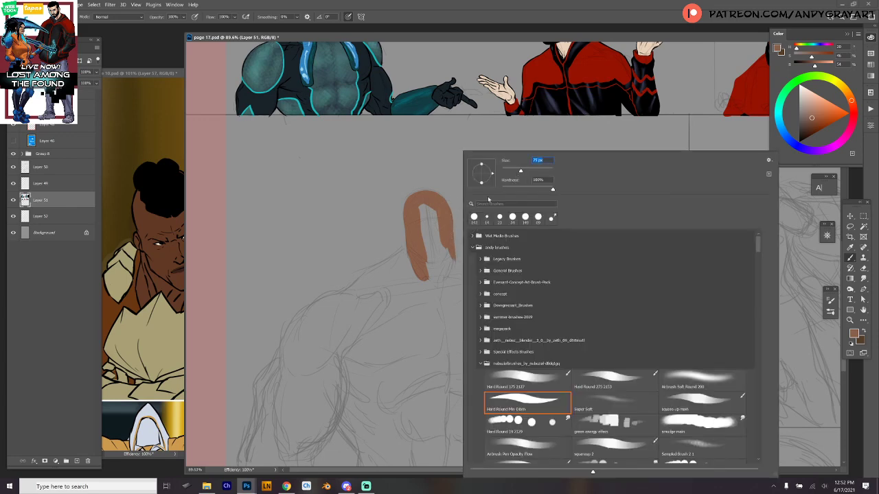
key(Escape)
mouse_move(442, 230)
mouse_down()
mouse_move(464, 235)
mouse_move(473, 291)
mouse_up()
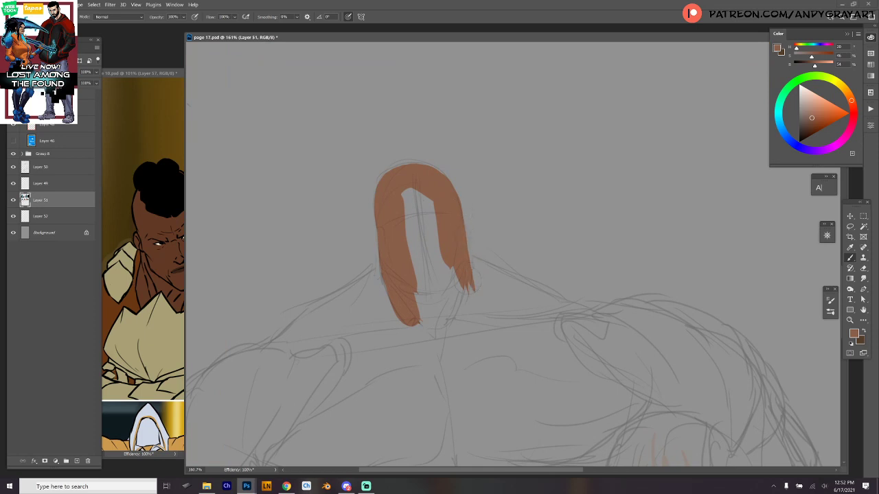
Step: Paint the side of the neck and the trapezius slope out to the shoulder in brown, undoing the stray strokes
drag(383, 276, 382, 321)
drag(375, 257, 375, 324)
drag(469, 212, 566, 122)
drag(481, 170, 416, 214)
key(ctrl+z)
drag(481, 169, 417, 215)
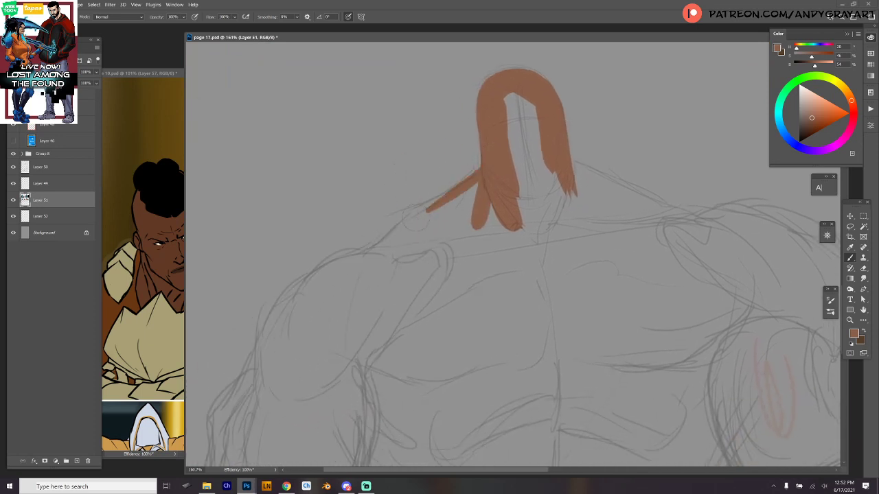
mouse_move(481, 170)
mouse_down()
mouse_move(369, 251)
mouse_move(358, 249)
mouse_move(424, 241)
mouse_move(357, 255)
mouse_move(455, 240)
mouse_up()
key(ctrl+z)
key(ctrl+z)
scroll(595, 178, down, 5)
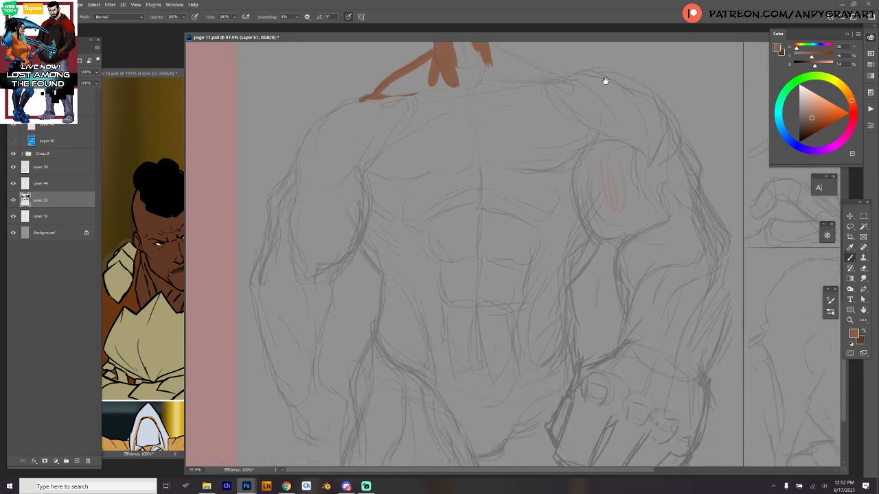
Step: Outline the outer edge of the figure's hanging arm in brown from the shoulder down to the wrist
mouse_move(360, 102)
mouse_down()
mouse_move(314, 124)
mouse_move(313, 144)
mouse_move(301, 145)
mouse_up()
mouse_move(332, 109)
mouse_down()
mouse_move(301, 144)
mouse_move(294, 201)
mouse_up()
mouse_move(292, 164)
mouse_down()
mouse_move(268, 199)
mouse_move(251, 276)
mouse_move(272, 372)
mouse_up()
drag(261, 334, 295, 437)
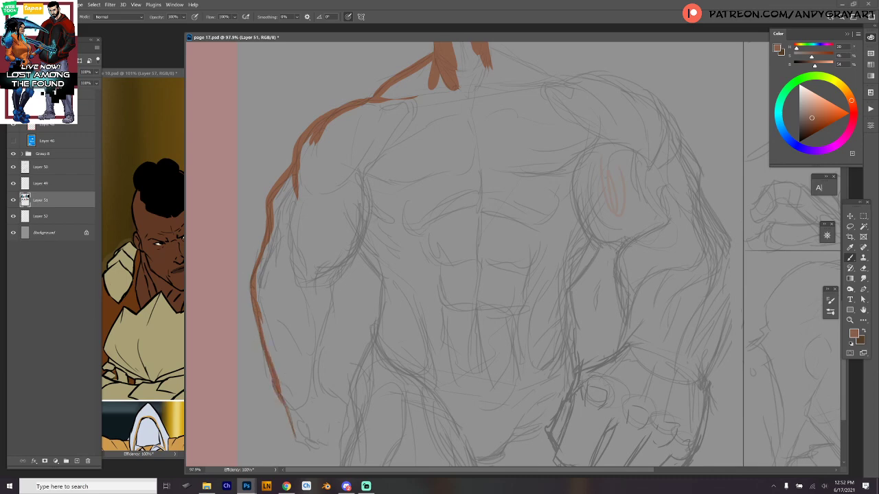
Step: Paint the inner contour of the same upper arm from the armpit to the elbow, undoing the stray strokes
mouse_move(373, 206)
mouse_down()
mouse_move(354, 262)
mouse_move(311, 296)
mouse_move(355, 258)
mouse_move(368, 212)
mouse_up()
key(ctrl+z)
key(ctrl+z)
key(ctrl+z)
key(ctrl+z)
drag(368, 182, 357, 256)
key(ctrl+z)
mouse_move(368, 177)
mouse_down()
mouse_move(366, 229)
mouse_move(311, 289)
mouse_up()
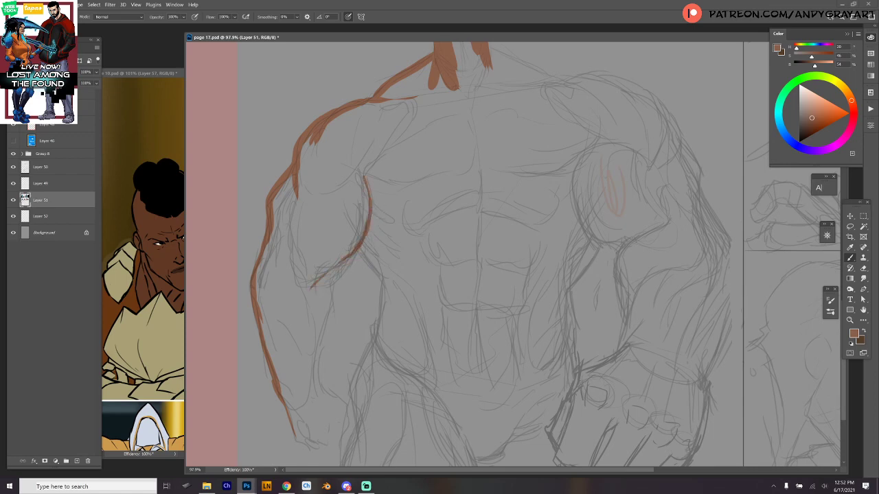
Step: Paint the elbow crease and carry the inner arm contour down the forearm to the wrist
drag(339, 261, 311, 295)
mouse_move(349, 259)
mouse_down()
mouse_move(331, 295)
mouse_move(331, 287)
mouse_move(319, 353)
mouse_up()
key(ctrl+z)
key(ctrl+z)
mouse_move(336, 296)
mouse_down()
mouse_move(320, 369)
mouse_move(325, 409)
mouse_up()
scroll(341, 314, down, 2)
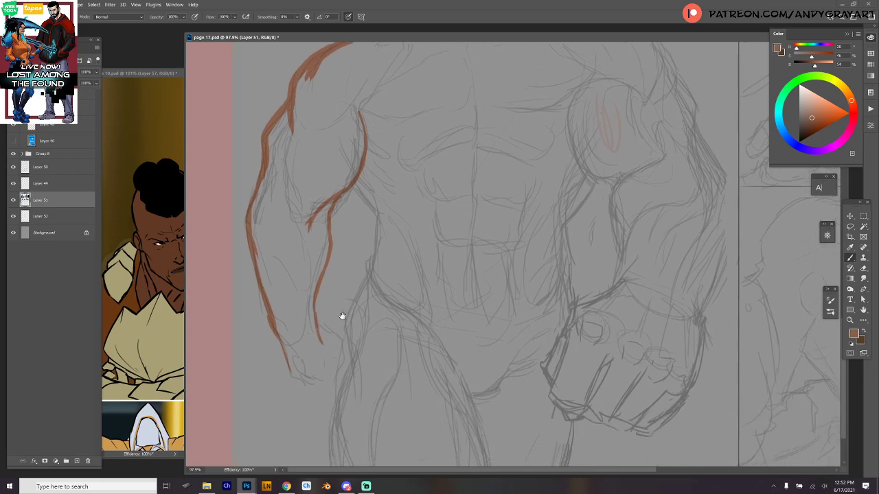
Step: Outline the hanging arm's hand in brown and thicken the inner forearm line above it
mouse_move(277, 339)
mouse_down()
mouse_move(289, 371)
mouse_move(320, 386)
mouse_up()
mouse_move(303, 381)
mouse_down()
mouse_move(332, 394)
mouse_move(334, 382)
mouse_up()
mouse_move(317, 324)
mouse_down()
mouse_move(344, 348)
mouse_move(332, 389)
mouse_up()
drag(316, 302, 320, 323)
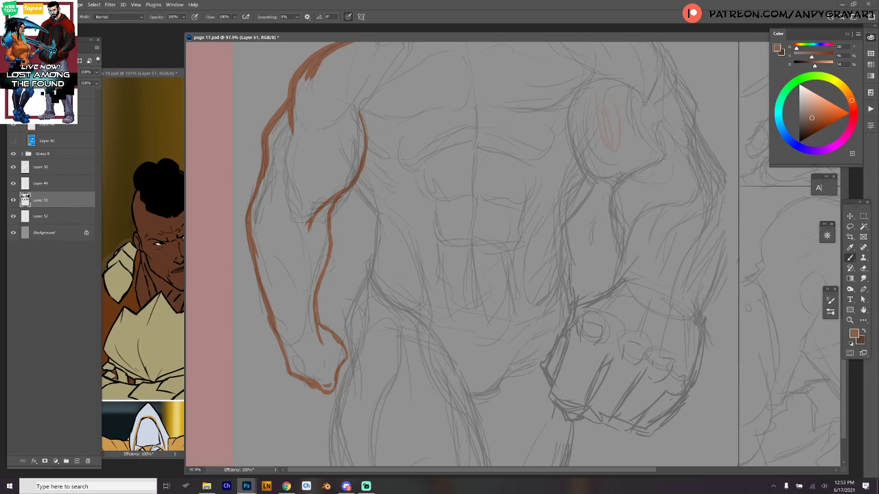
mouse_move(333, 223)
mouse_down()
mouse_move(321, 322)
mouse_move(324, 337)
mouse_move(343, 339)
mouse_move(347, 362)
mouse_move(323, 382)
mouse_move(291, 369)
mouse_move(280, 346)
mouse_move(309, 383)
mouse_move(336, 390)
mouse_move(327, 394)
mouse_move(351, 349)
mouse_move(342, 335)
mouse_up()
Step: Outline the torso beside the hanging arm in brown, from the armpit down the waist to the hip
key(e)
drag(556, 167, 558, 277)
key(b)
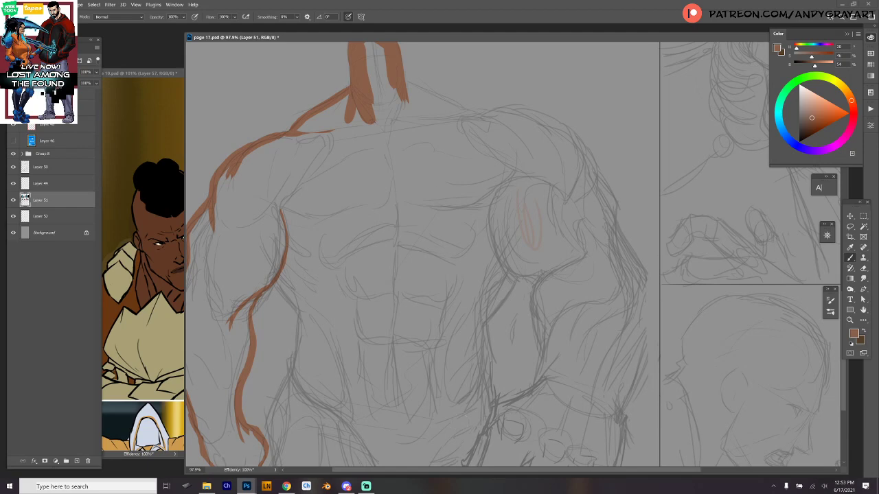
drag(277, 279, 315, 311)
scroll(355, 249, down, 3)
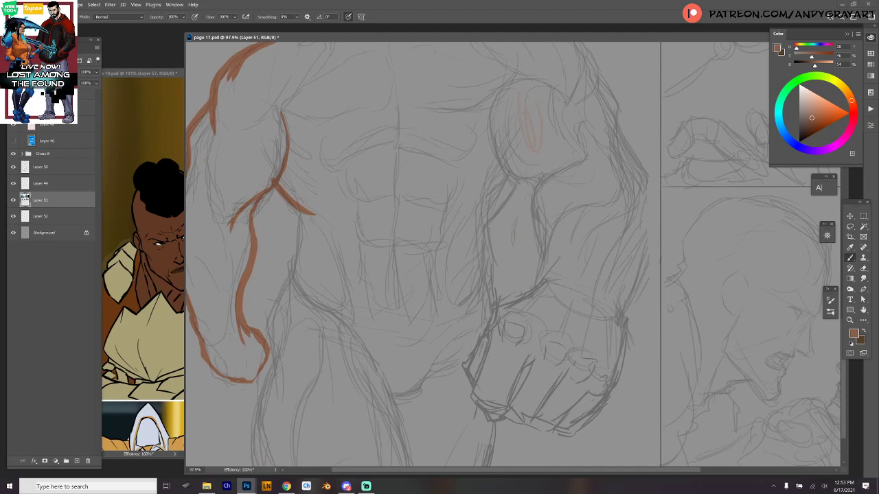
drag(302, 216, 300, 256)
key(ctrl+z)
drag(301, 215, 297, 273)
mouse_move(299, 234)
mouse_down()
mouse_move(308, 300)
mouse_move(324, 317)
mouse_up()
Step: Outline the opposite side of the torso and join both hips with a curved line under the abdomen
mouse_move(518, 176)
mouse_down()
mouse_move(461, 237)
mouse_move(486, 241)
mouse_move(489, 252)
mouse_up()
key(ctrl+z)
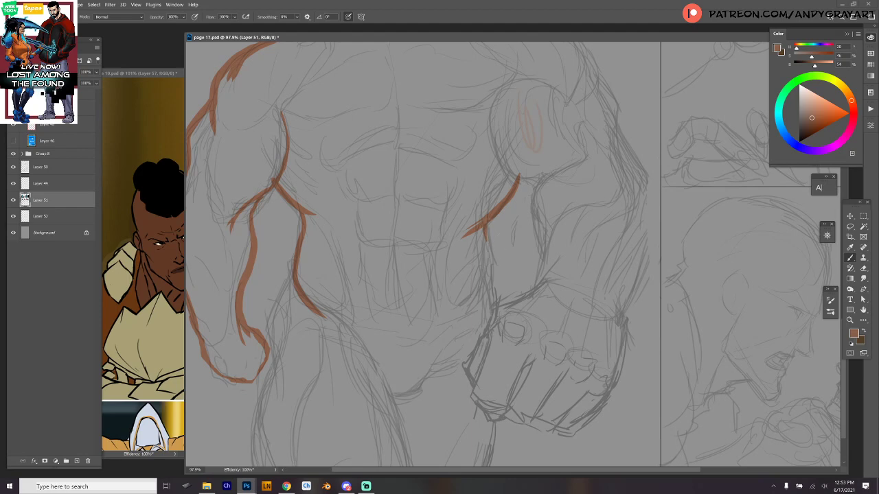
drag(485, 225, 492, 265)
key(ctrl+z)
key(ctrl+z)
mouse_move(486, 223)
mouse_down()
mouse_move(492, 299)
mouse_move(474, 328)
mouse_move(500, 341)
mouse_move(506, 268)
mouse_up()
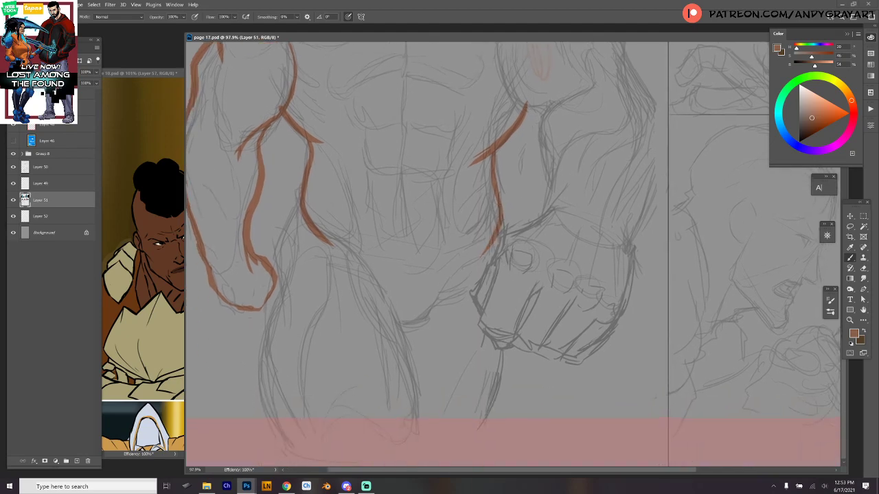
mouse_move(500, 230)
mouse_down()
mouse_move(450, 273)
mouse_move(304, 201)
mouse_up()
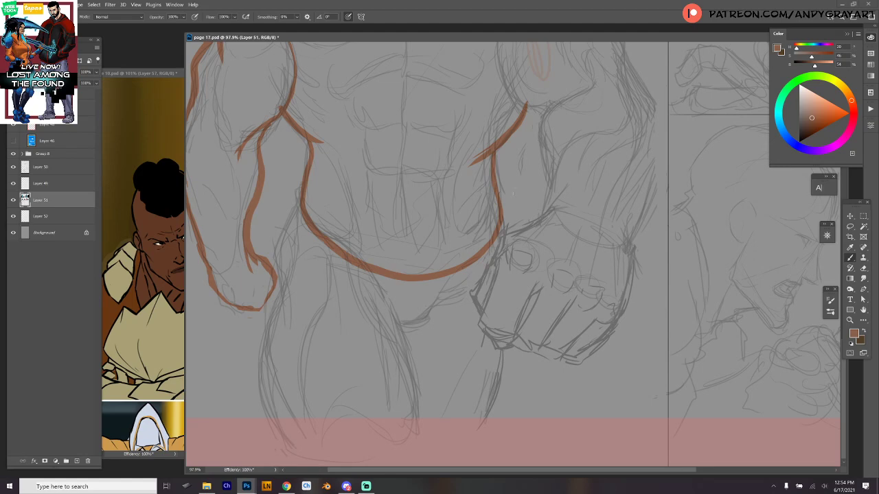
Step: Paint the biceps curve and inner forearm contour of the arm with the large fist
drag(556, 221, 511, 356)
mouse_move(469, 147)
mouse_down()
mouse_move(476, 238)
mouse_move(498, 254)
mouse_move(500, 246)
mouse_move(479, 242)
mouse_move(497, 260)
mouse_move(504, 323)
mouse_up()
key(ctrl+z)
key(ctrl+z)
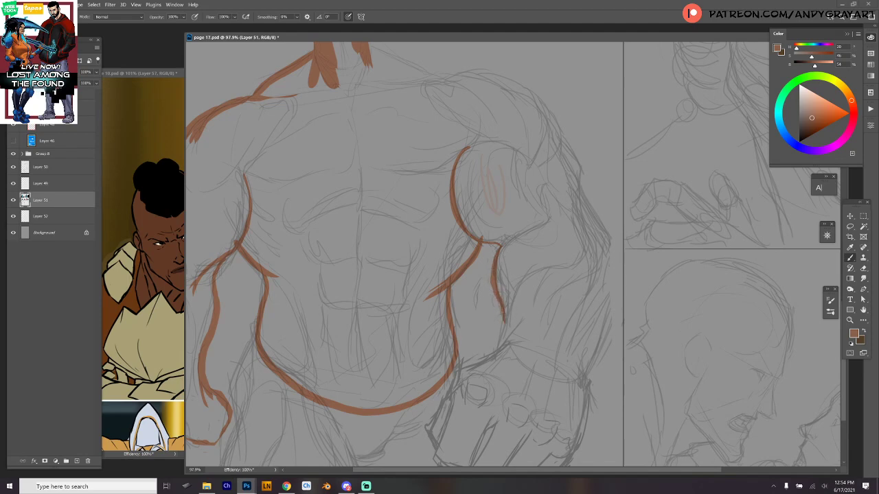
drag(492, 289, 503, 315)
mouse_move(554, 303)
mouse_down()
mouse_move(524, 269)
mouse_move(504, 295)
mouse_up()
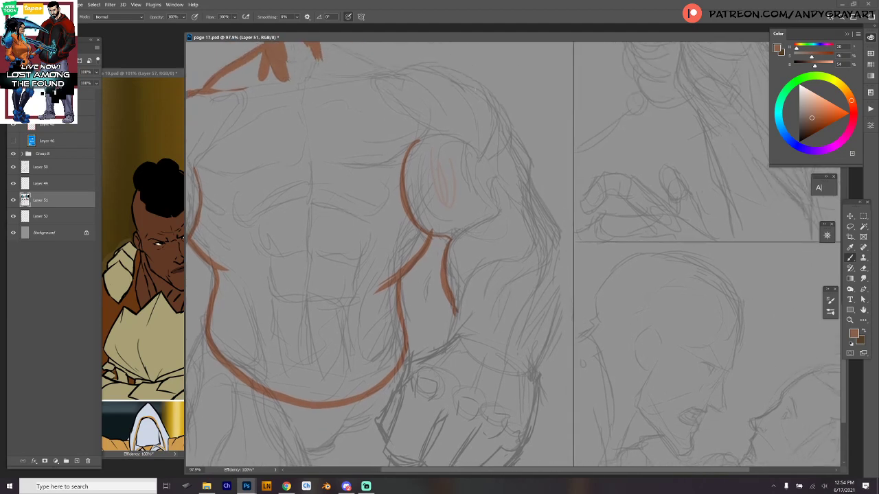
Step: Outline the outer edge of the large-fisted arm from the shoulder cap down to the wrist
mouse_move(470, 74)
mouse_down()
mouse_move(495, 115)
mouse_move(481, 157)
mouse_up()
mouse_move(491, 91)
mouse_down()
mouse_move(513, 134)
mouse_move(510, 164)
mouse_up()
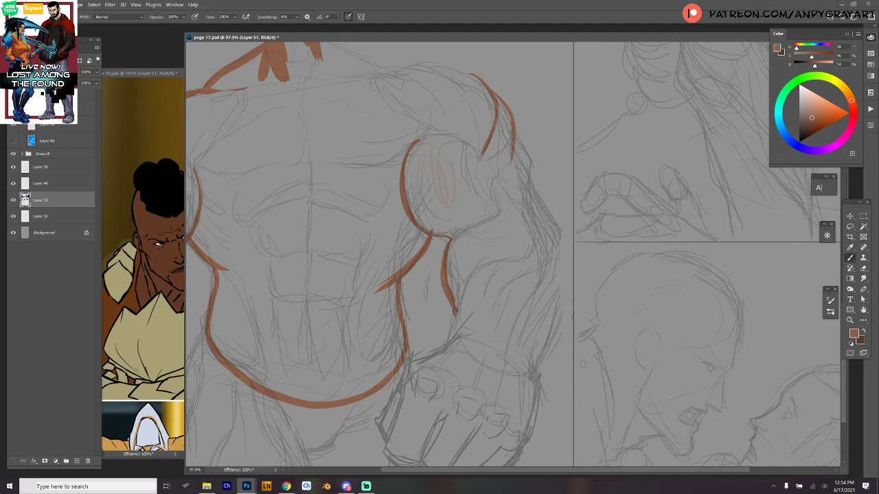
mouse_move(514, 128)
mouse_down()
mouse_move(540, 177)
mouse_move(532, 170)
mouse_move(528, 224)
mouse_up()
key(ctrl+z)
mouse_move(529, 176)
mouse_down()
mouse_move(563, 237)
mouse_move(550, 272)
mouse_move(568, 195)
mouse_move(543, 269)
mouse_up()
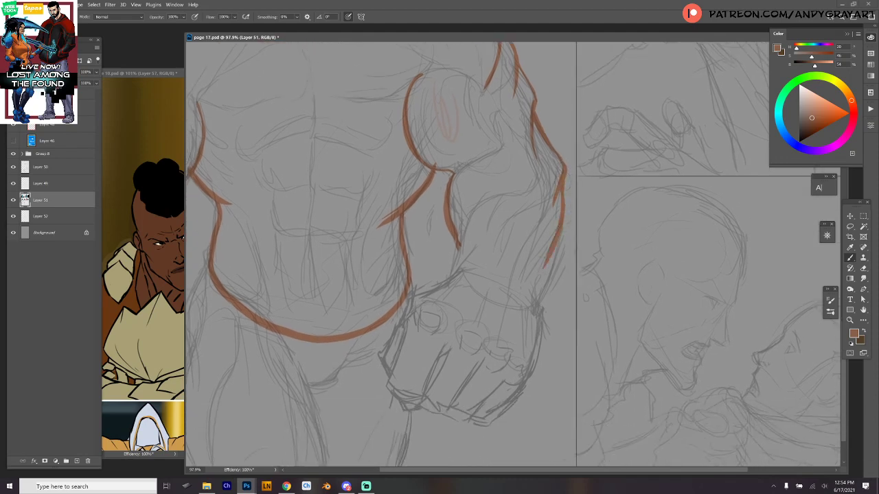
mouse_move(565, 177)
mouse_down()
mouse_move(563, 254)
mouse_move(539, 306)
mouse_move(559, 229)
mouse_move(572, 217)
mouse_up()
Step: Outline the inner wrist and near side of the large fist down to its first finger
mouse_move(483, 180)
mouse_down()
mouse_move(473, 213)
mouse_move(446, 228)
mouse_move(413, 285)
mouse_move(415, 316)
mouse_move(431, 338)
mouse_move(444, 339)
mouse_move(456, 321)
mouse_move(441, 344)
mouse_up()
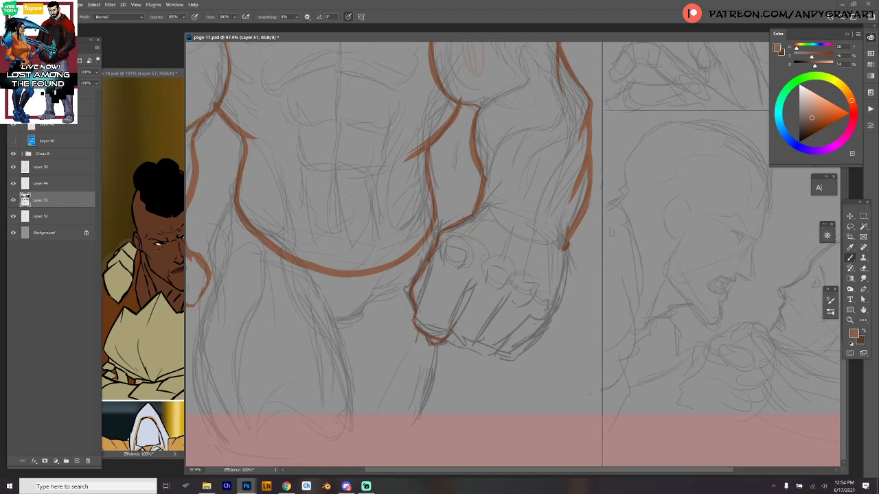
key(z)
mouse_move(445, 337)
mouse_down()
mouse_move(480, 338)
mouse_move(447, 337)
mouse_up()
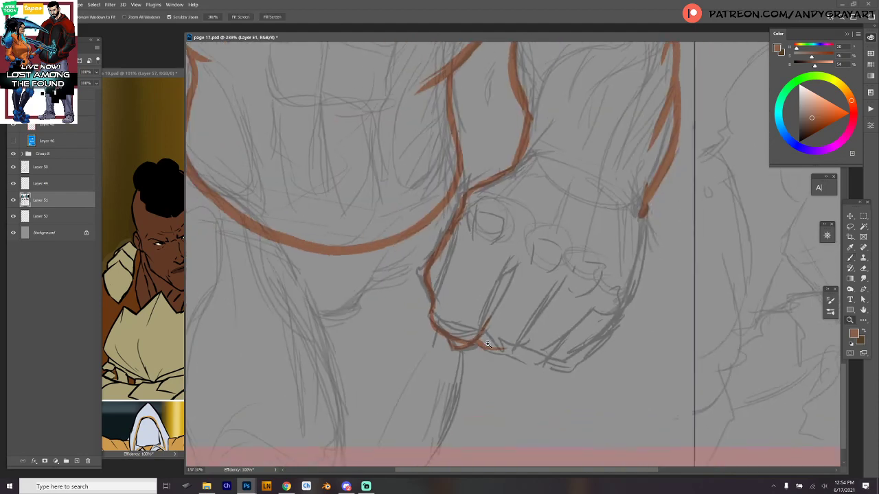
key(c)
drag(519, 338, 482, 333)
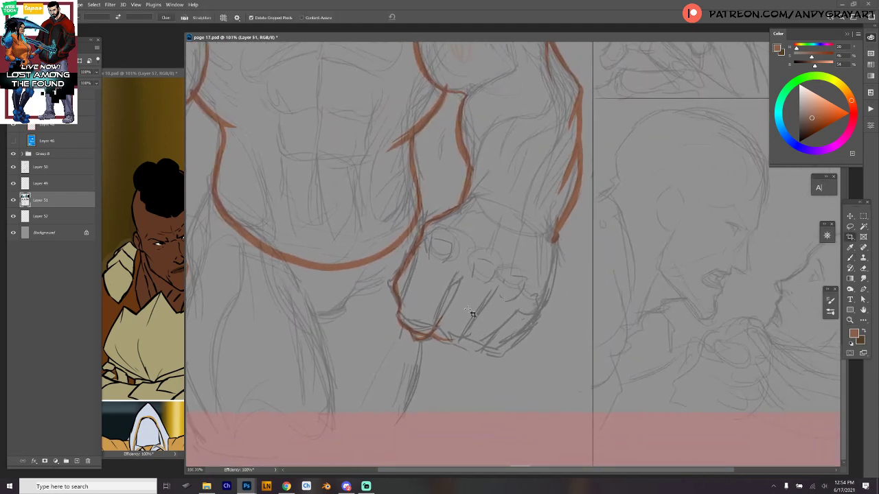
key(b)
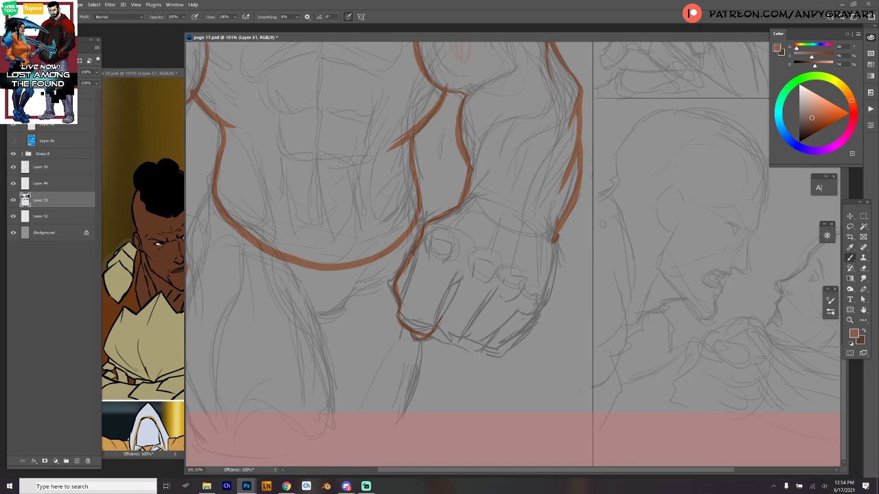
Step: Outline the remaining fingers of the large fist and connect its far side to the outer wrist
mouse_move(415, 335)
mouse_down()
mouse_move(455, 342)
mouse_move(493, 296)
mouse_up()
mouse_move(459, 341)
mouse_down()
mouse_move(503, 333)
mouse_move(492, 336)
mouse_move(517, 312)
mouse_up()
key(ctrl+z)
mouse_move(484, 345)
mouse_down()
mouse_move(534, 317)
mouse_move(540, 273)
mouse_up()
mouse_move(556, 242)
mouse_down()
mouse_move(552, 280)
mouse_move(534, 313)
mouse_up()
Step: Close the silhouette in brown along the trapezius and over the top of the shoulder above the large-fisted arm
drag(578, 260, 579, 384)
drag(551, 222, 570, 399)
mouse_move(345, 185)
mouse_down()
mouse_move(423, 227)
mouse_move(462, 218)
mouse_move(507, 225)
mouse_up()
scroll(624, 253, down, 3)
drag(610, 255, 618, 153)
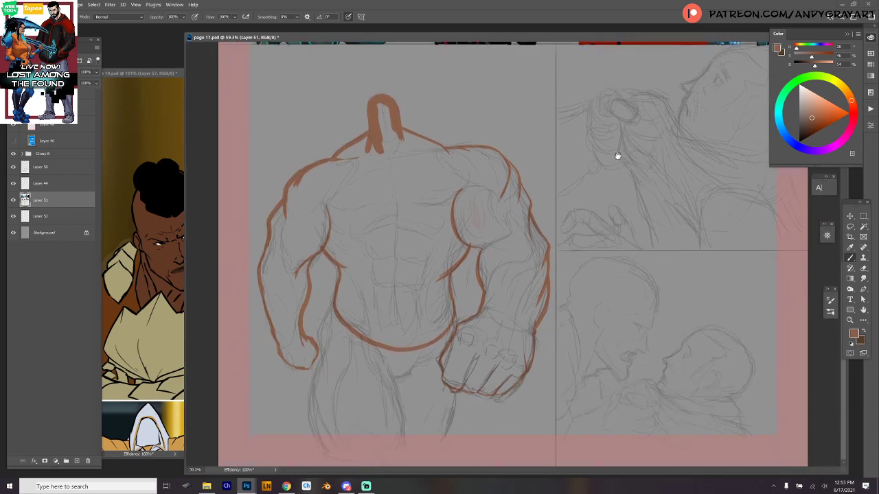
drag(477, 220, 478, 203)
drag(449, 146, 512, 165)
Step: Select the outlined figure without the coloured upper panels, fill it with the brown skin tone and deselect
key(w)
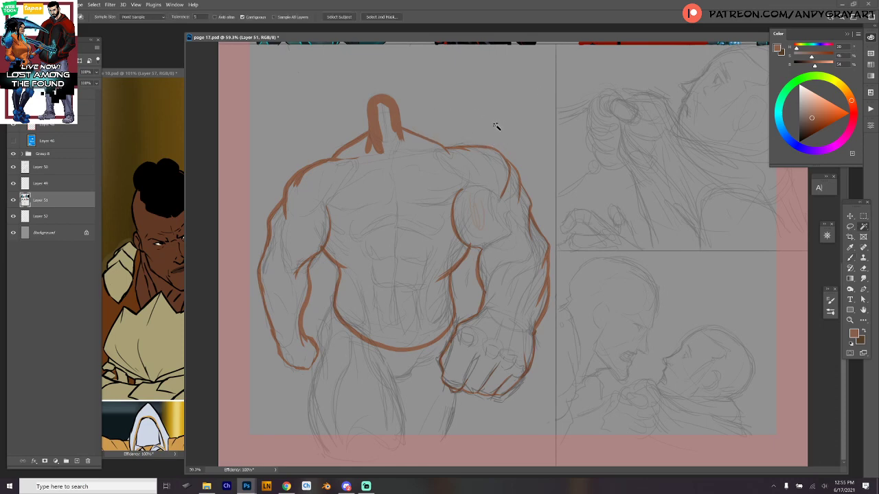
click(516, 274)
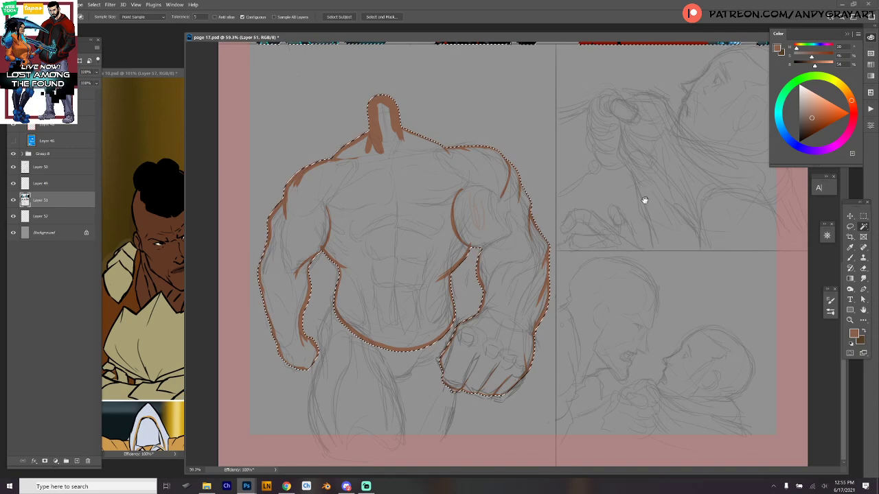
scroll(639, 208, down, 5)
key(m)
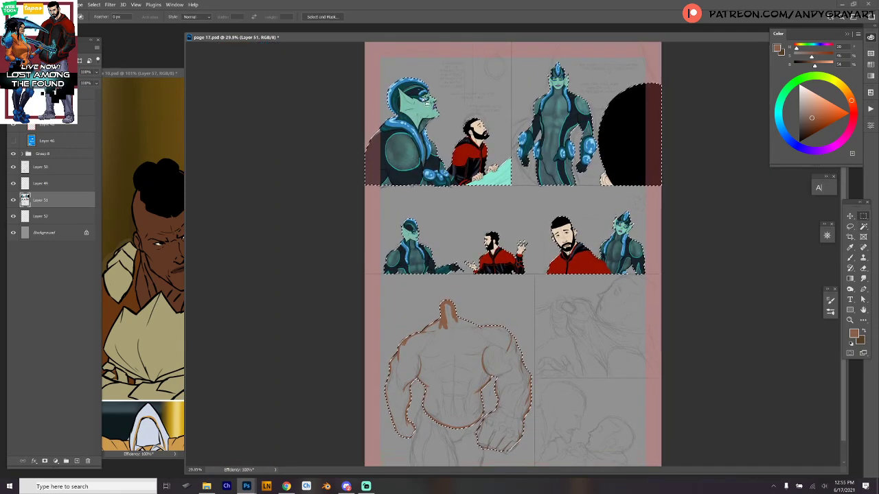
drag(347, 55, 669, 280)
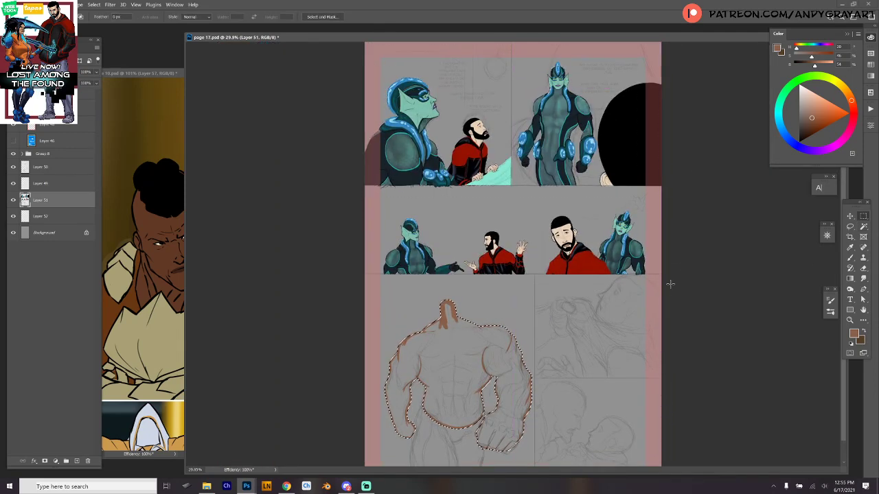
key(alt+BackSpace)
key(ctrl+d)
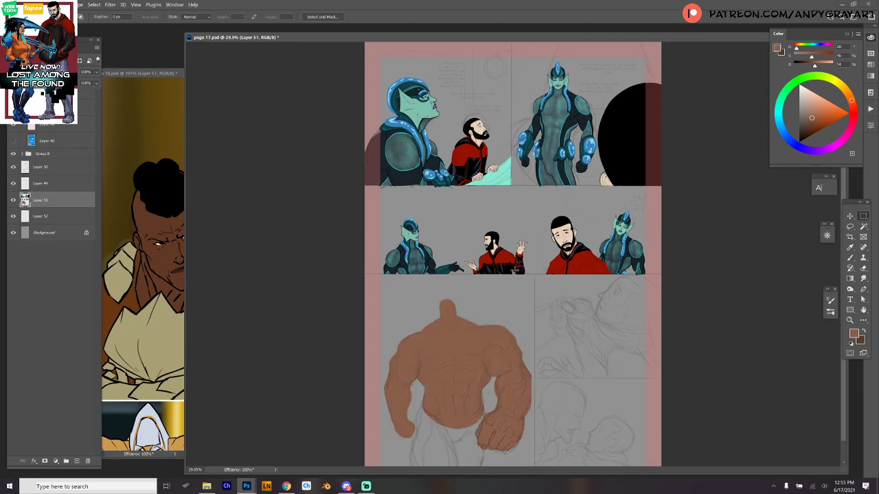
Step: Sample the darker brown from the clothing on the reference page and outline the trousers' hip, outer leg and inner leg
key(b)
scroll(547, 344, down, 1)
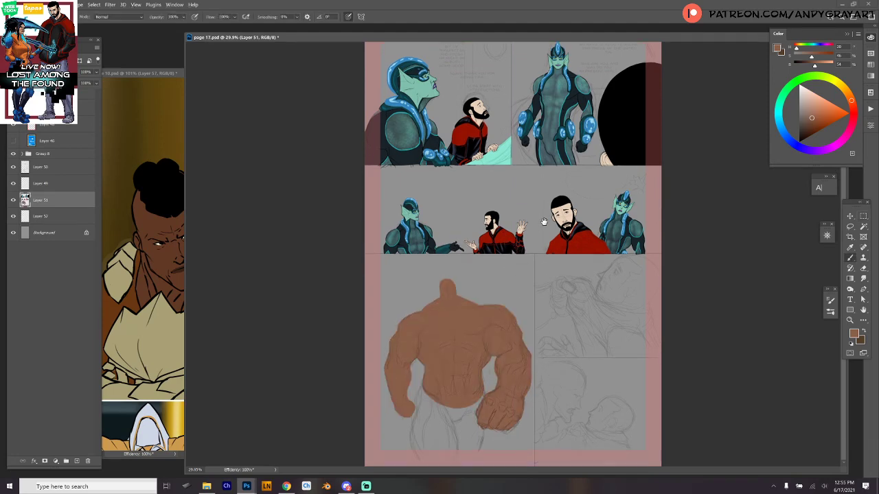
alt+click(133, 300)
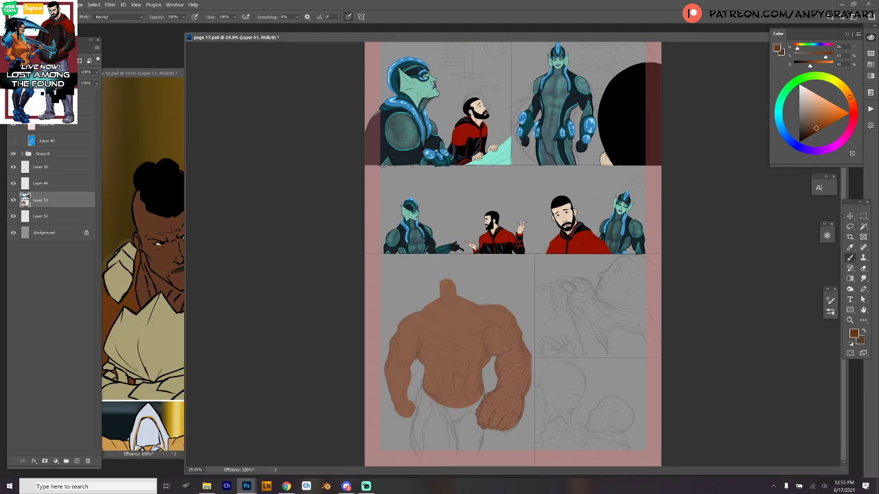
drag(422, 391, 447, 423)
scroll(473, 411, up, 5)
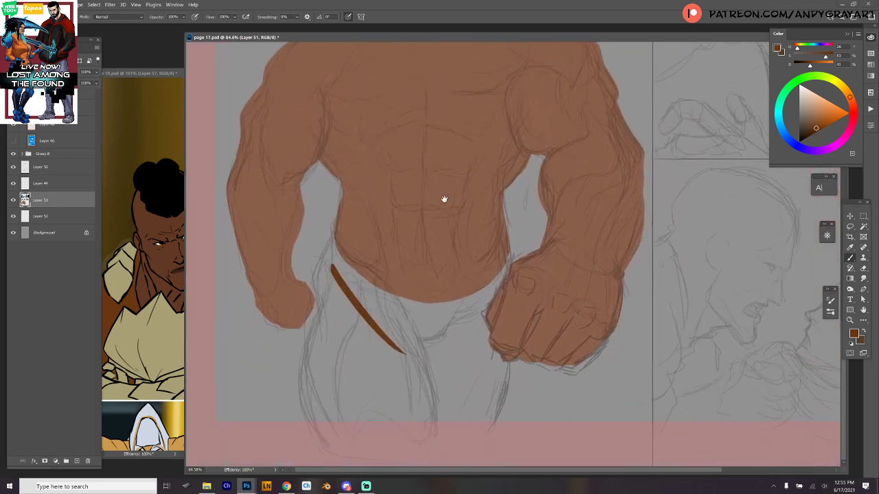
drag(334, 221, 331, 240)
key(ctrl+z)
mouse_move(334, 226)
mouse_down()
mouse_move(308, 346)
mouse_move(307, 416)
mouse_move(321, 454)
mouse_up()
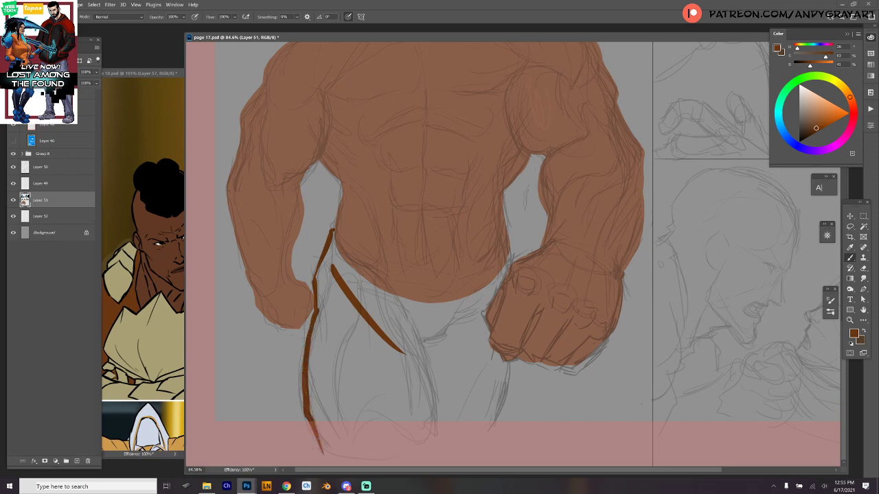
mouse_move(445, 336)
mouse_down()
mouse_move(428, 352)
mouse_move(435, 434)
mouse_move(427, 451)
mouse_up()
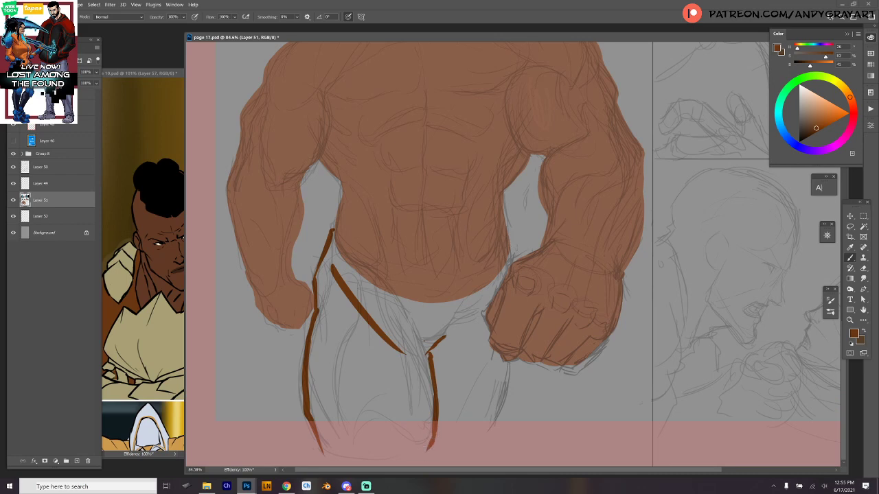
Step: Paint the curved waistband across the lower abdomen and close the trouser outline beside the fist and along the lower edge
mouse_move(513, 246)
mouse_down()
mouse_move(511, 262)
mouse_move(500, 257)
mouse_move(438, 294)
mouse_up()
drag(335, 263, 433, 295)
drag(374, 284, 442, 297)
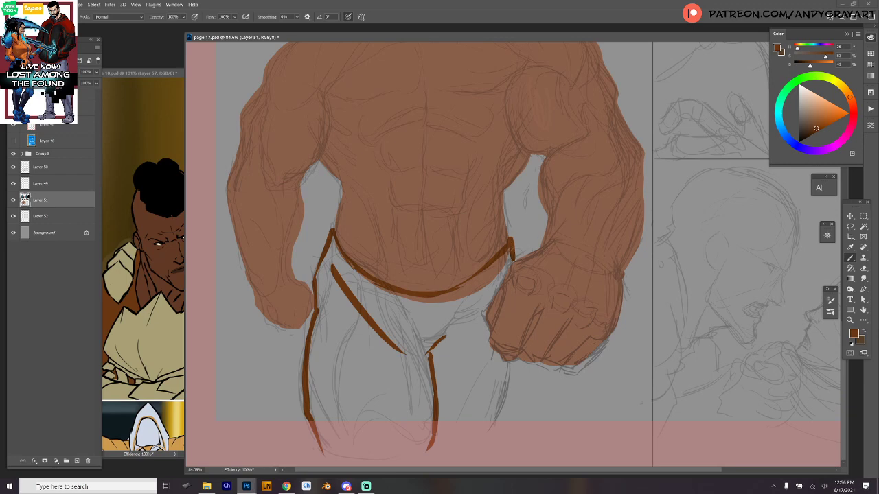
drag(348, 257, 426, 282)
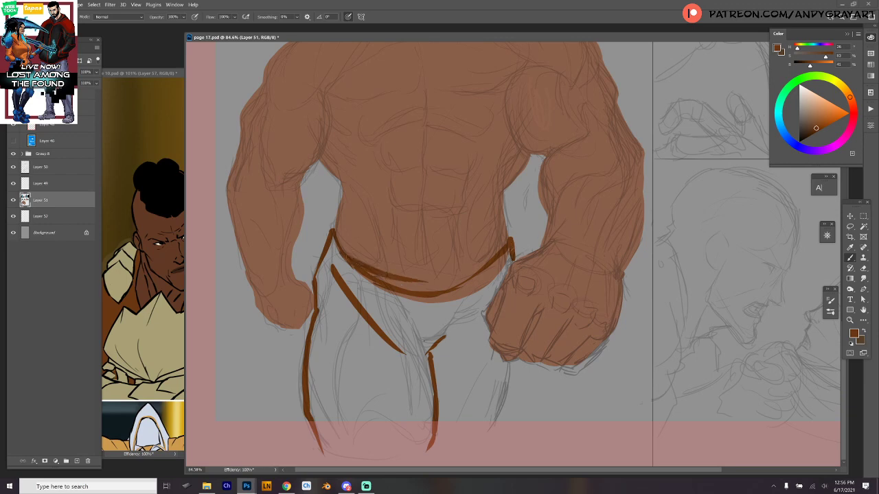
mouse_move(334, 238)
mouse_down()
mouse_move(349, 259)
mouse_move(418, 282)
mouse_move(475, 272)
mouse_up()
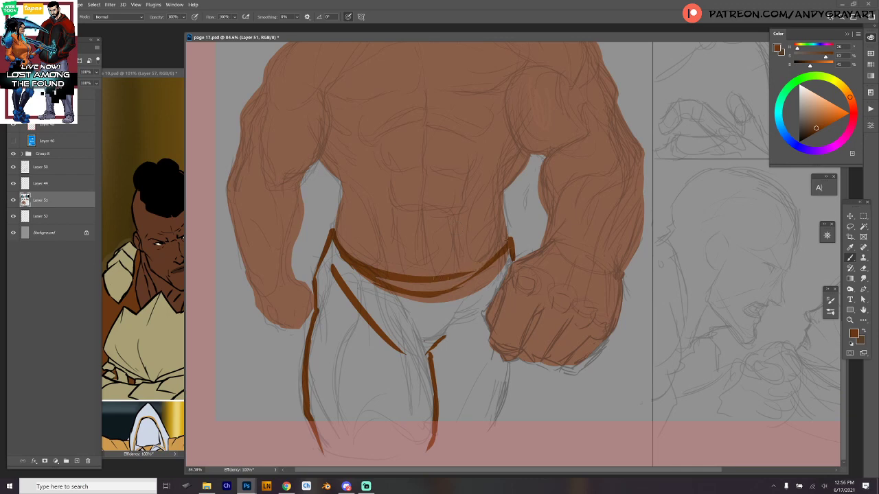
mouse_move(465, 272)
mouse_down()
mouse_move(487, 262)
mouse_move(508, 270)
mouse_move(484, 320)
mouse_move(509, 383)
mouse_move(486, 436)
mouse_move(320, 447)
mouse_up()
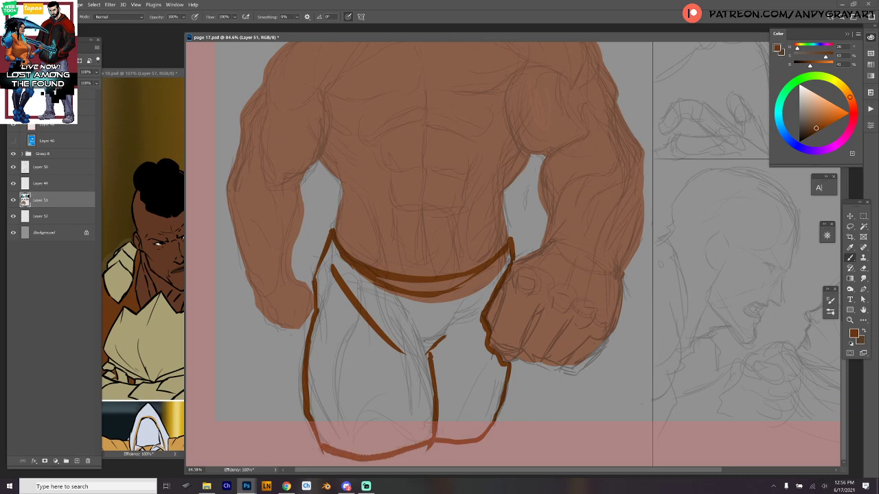
Step: Select the areas inside the trouser outline and waistband, fill them with dark brown and deselect
shift+click(440, 289)
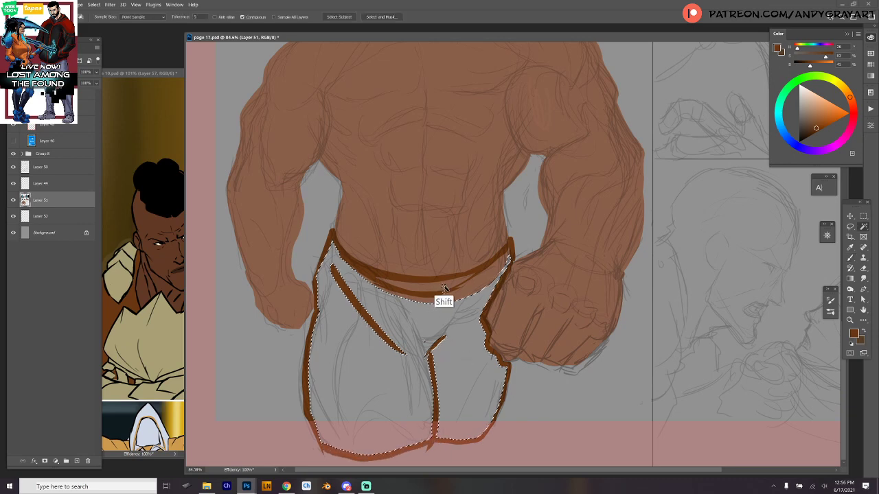
shift+click(466, 293)
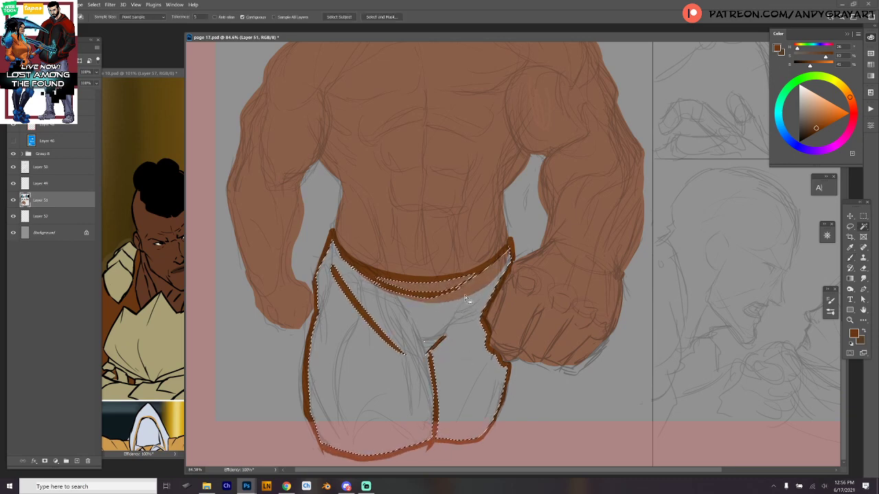
key(alt+BackSpace)
key(ctrl+d)
key(b)
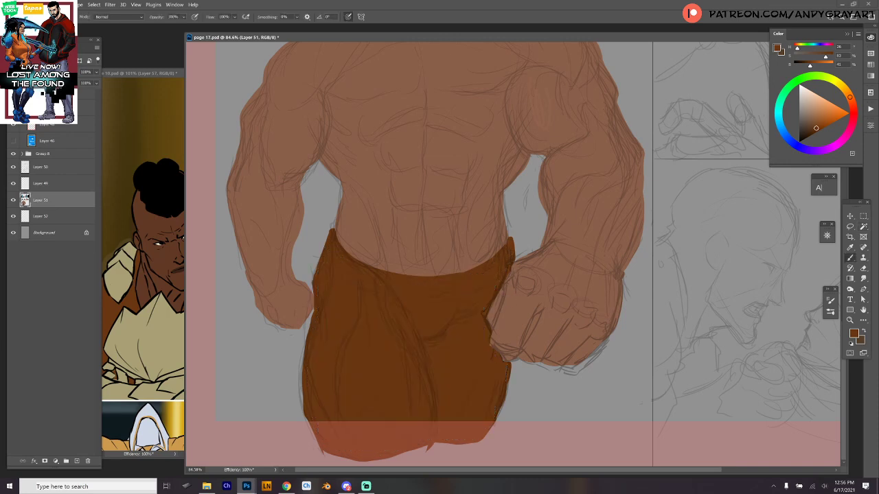
Step: Paint the vest's armhole edge in dark brown from the shoulder down to the armpit beside the smaller-looking arm
drag(331, 227, 326, 245)
drag(481, 241, 480, 314)
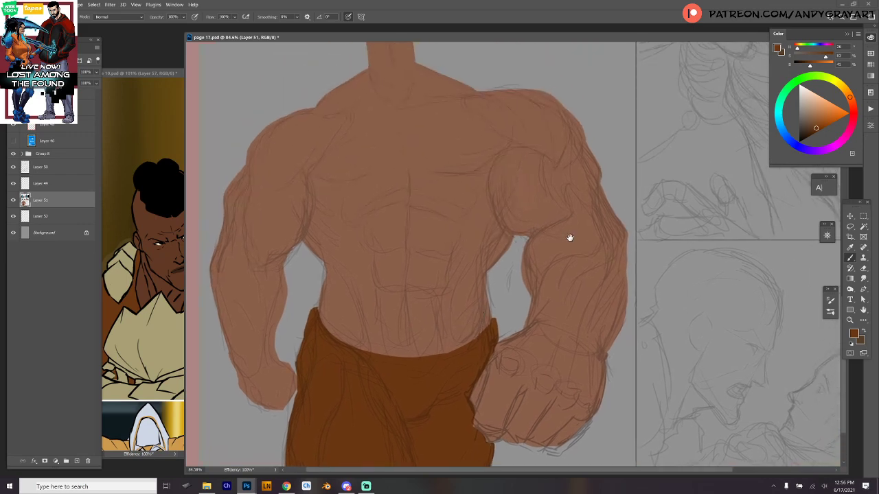
drag(571, 238, 558, 272)
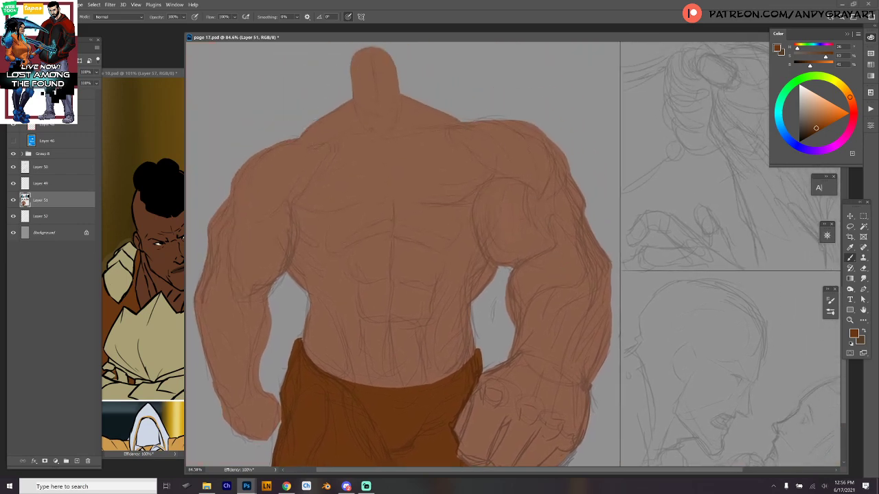
drag(298, 138, 296, 248)
key(ctrl+z)
drag(303, 195, 286, 275)
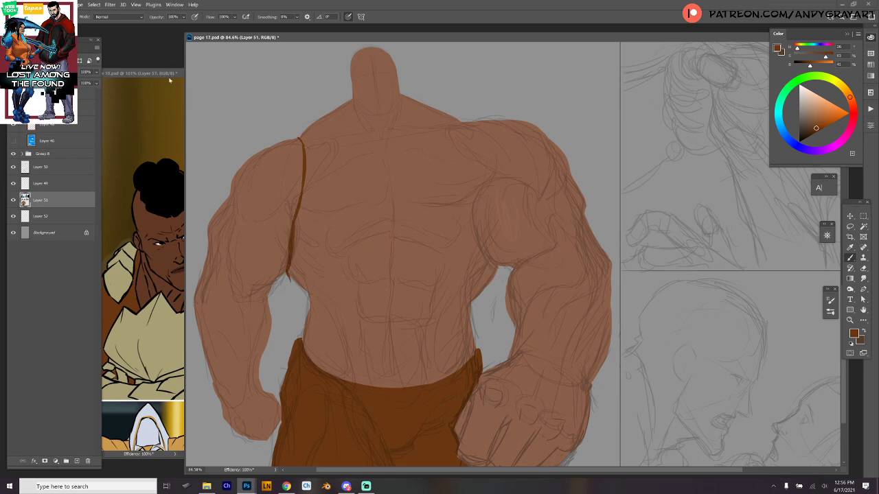
Step: Examine the character's costume on the reference page and in Hunters copy.jpg, and return to page 17
click(171, 81)
scroll(274, 232, down, 3)
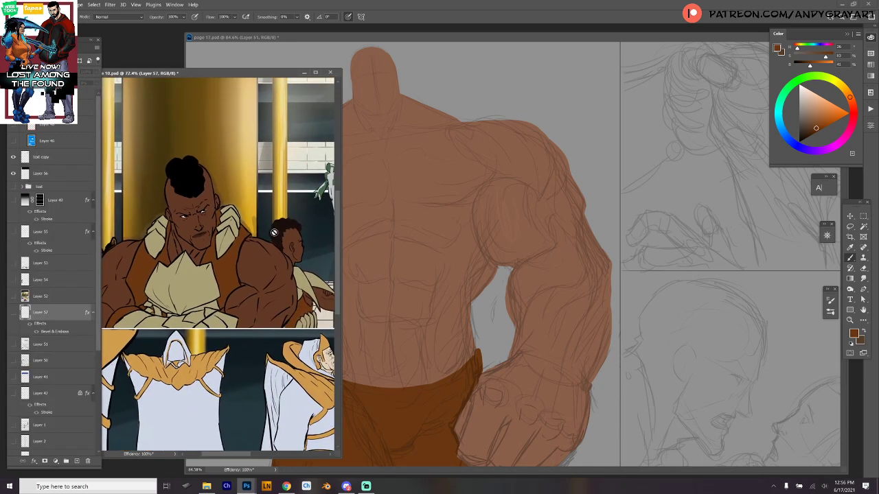
scroll(270, 234, up, 1)
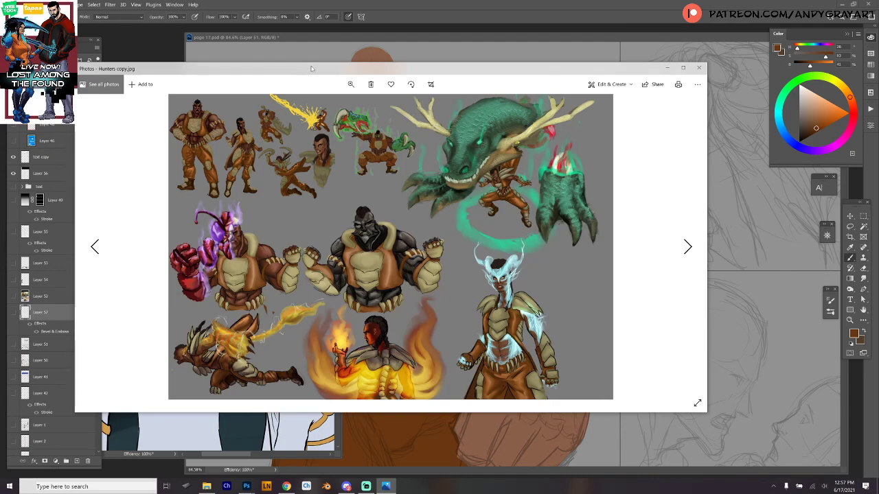
drag(311, 70, 0, 41)
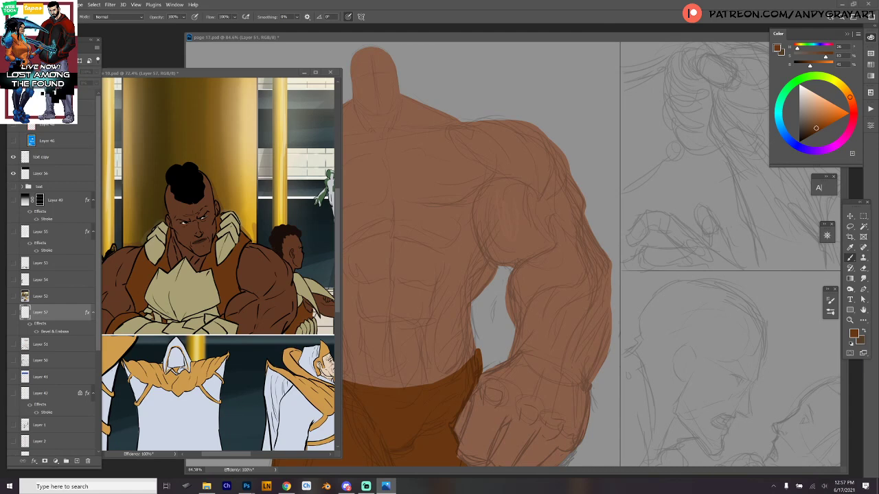
click(518, 37)
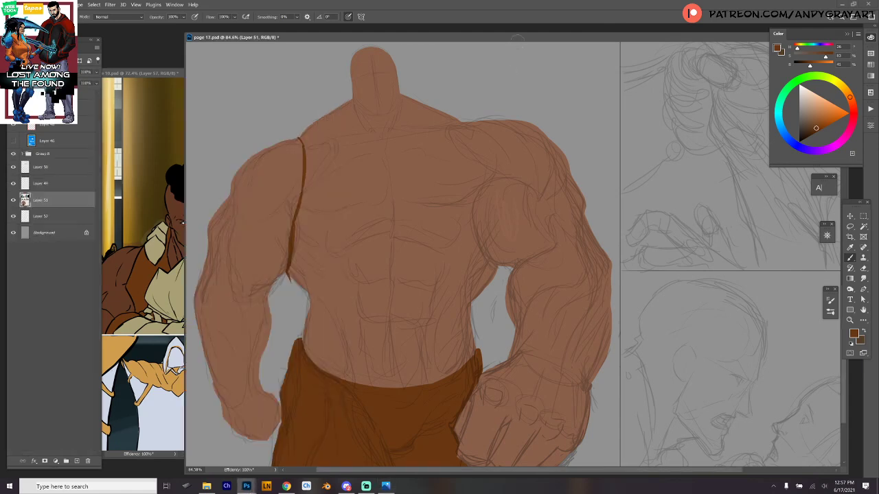
Step: Outline the vest's lower sides and arched hem across the midriff, and the armhole along the larger arm up to the shoulder
mouse_move(288, 274)
mouse_down()
mouse_move(287, 313)
mouse_move(303, 322)
mouse_up()
mouse_move(290, 291)
mouse_down()
mouse_move(287, 312)
mouse_move(304, 326)
mouse_up()
mouse_move(291, 313)
mouse_down()
mouse_move(395, 270)
mouse_move(480, 298)
mouse_move(486, 315)
mouse_move(475, 322)
mouse_up()
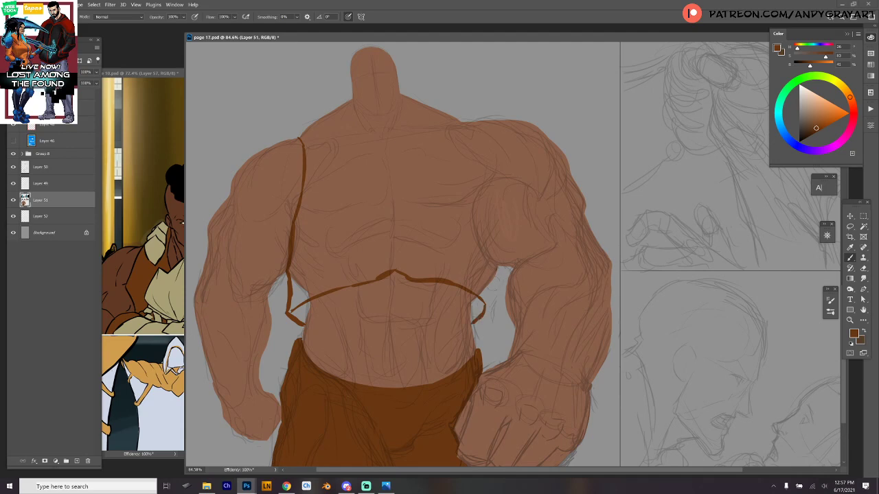
drag(497, 268, 483, 319)
mouse_move(485, 182)
mouse_down()
mouse_move(471, 216)
mouse_move(473, 247)
mouse_move(494, 266)
mouse_move(493, 280)
mouse_up()
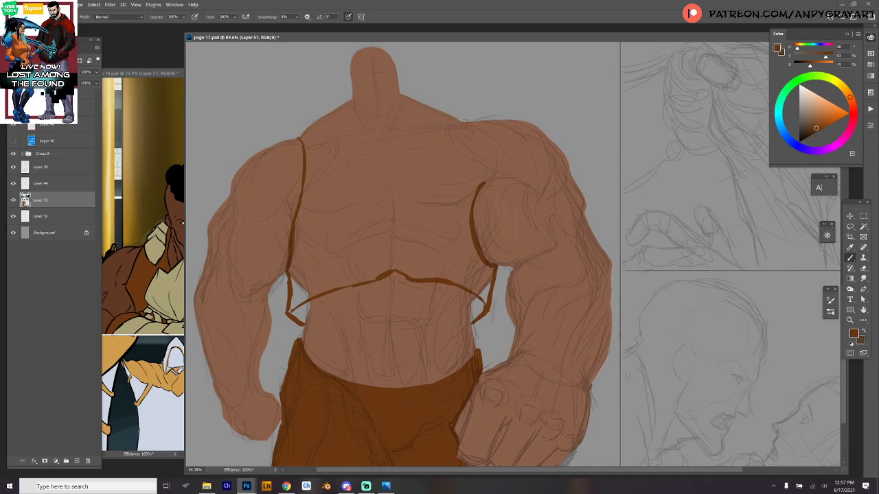
drag(459, 123, 482, 179)
Step: Lock the layer's transparent pixels and paint the vest's V-shaped neckline and both shoulder edges in dark brown
key(slash)
mouse_move(348, 101)
mouse_down()
mouse_move(353, 145)
mouse_move(385, 171)
mouse_up()
mouse_move(352, 147)
mouse_down()
mouse_move(392, 174)
mouse_move(377, 155)
mouse_move(389, 162)
mouse_move(417, 134)
mouse_up()
key(ctrl+z)
drag(405, 96, 416, 141)
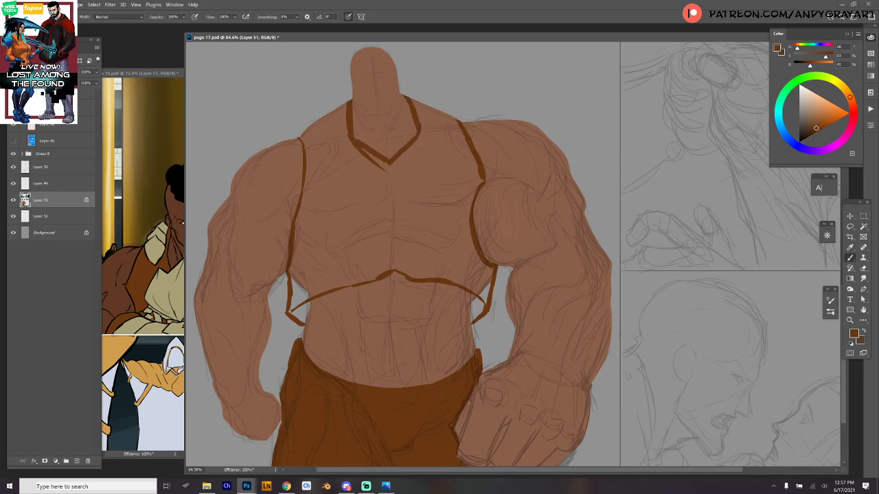
drag(347, 101, 300, 139)
drag(409, 98, 458, 122)
Step: Paint the wrist line above the larger fist and a short glove edge beside its thumb
drag(372, 331, 395, 247)
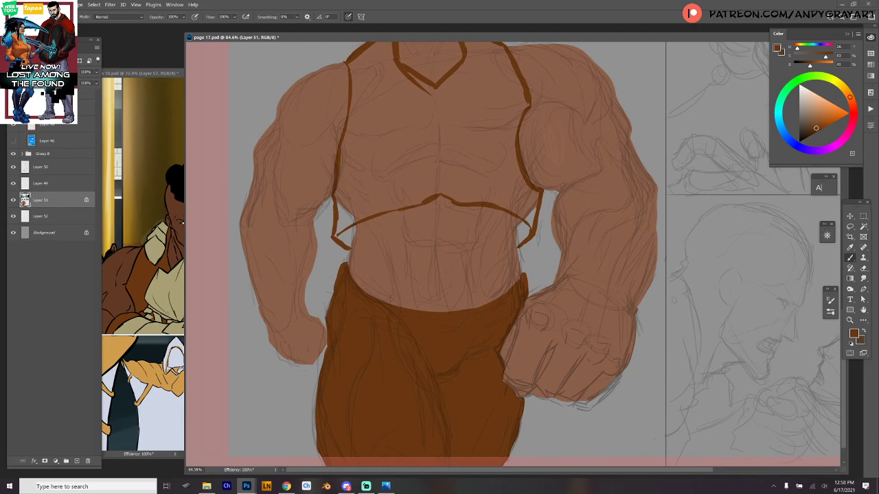
drag(513, 349, 543, 362)
drag(524, 307, 549, 288)
mouse_move(554, 285)
mouse_down()
mouse_move(581, 274)
mouse_move(619, 291)
mouse_move(596, 274)
mouse_move(628, 294)
mouse_up()
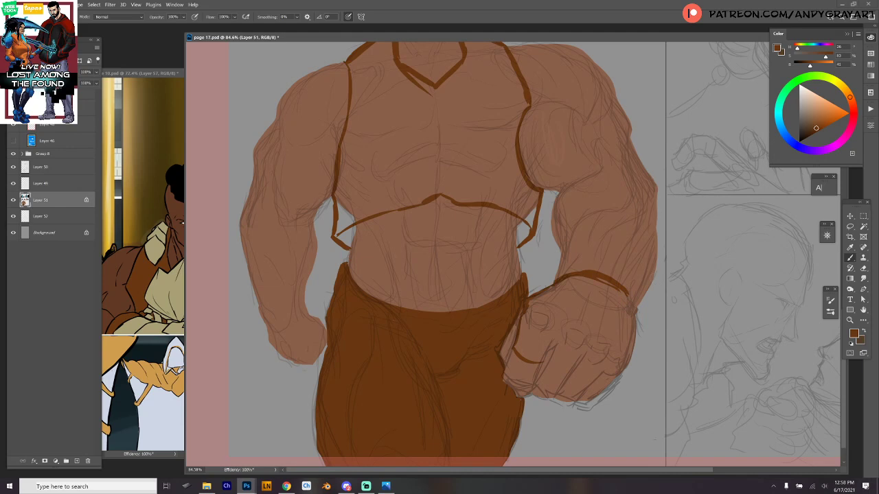
key(alt+Tab)
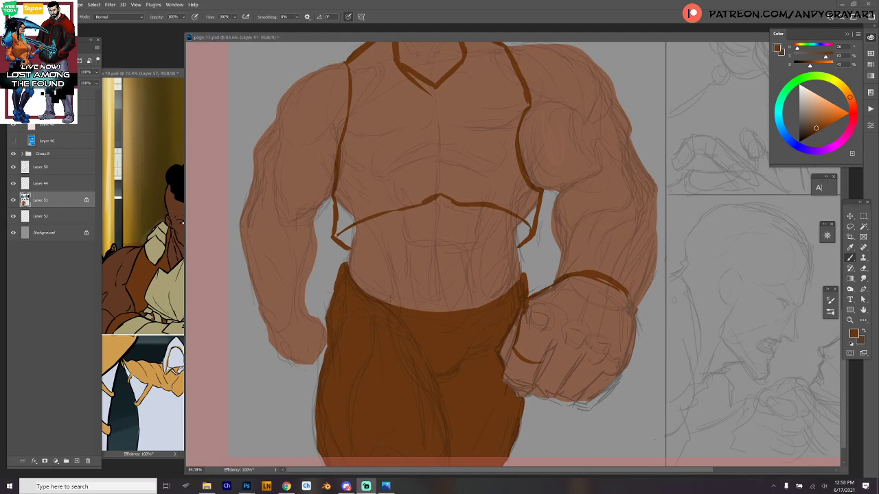
key(alt+Tab)
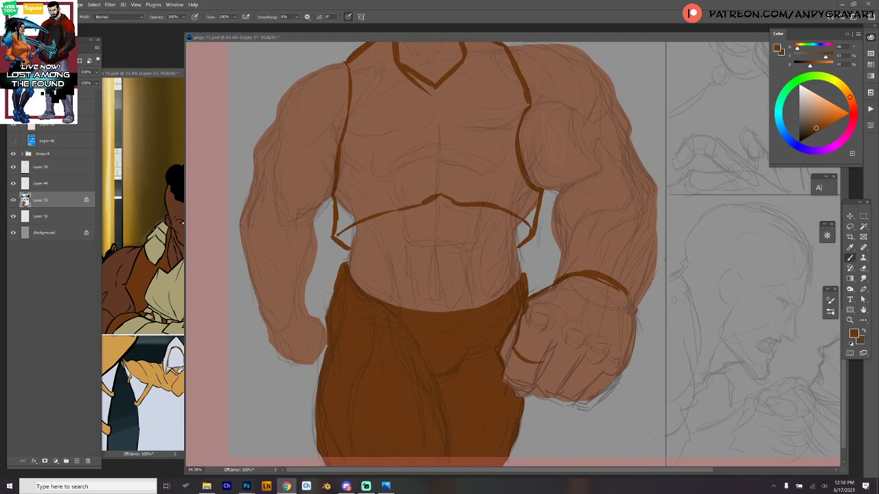
key(alt+Tab)
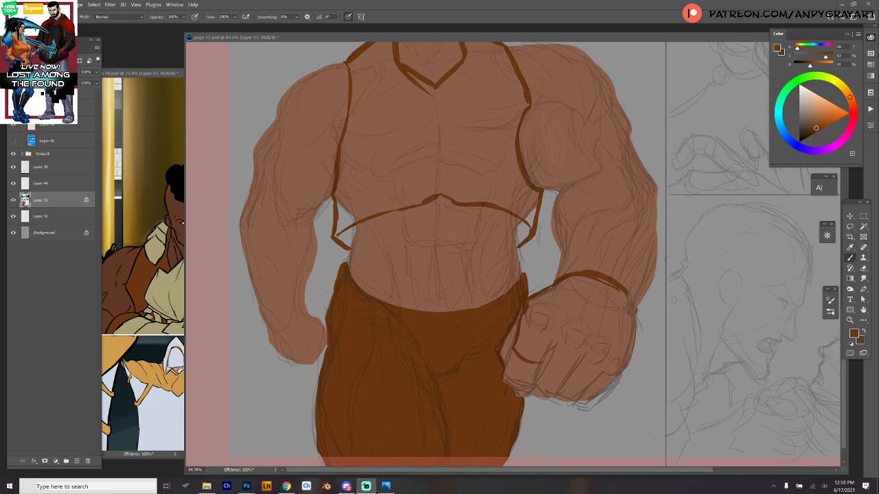
key(alt+Tab)
Step: Finish the larger arm's wrist line and outline its glove with a curved cuff below the elbow and a finger edge along the fist
drag(626, 294, 636, 317)
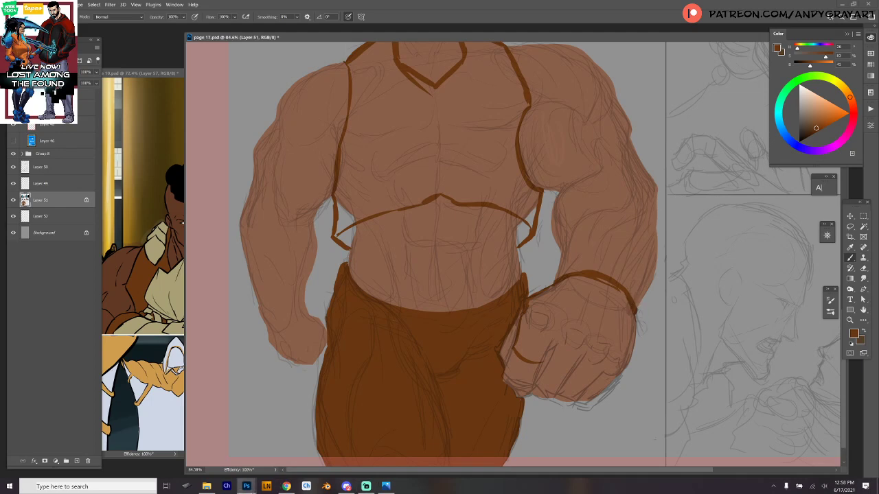
mouse_move(552, 232)
mouse_down()
mouse_move(556, 206)
mouse_move(601, 189)
mouse_up()
key(ctrl+z)
key(ctrl+z)
key(ctrl+z)
drag(551, 235, 589, 195)
key(ctrl+z)
mouse_move(552, 230)
mouse_down()
mouse_move(585, 194)
mouse_move(622, 186)
mouse_move(632, 197)
mouse_move(633, 183)
mouse_move(656, 245)
mouse_up()
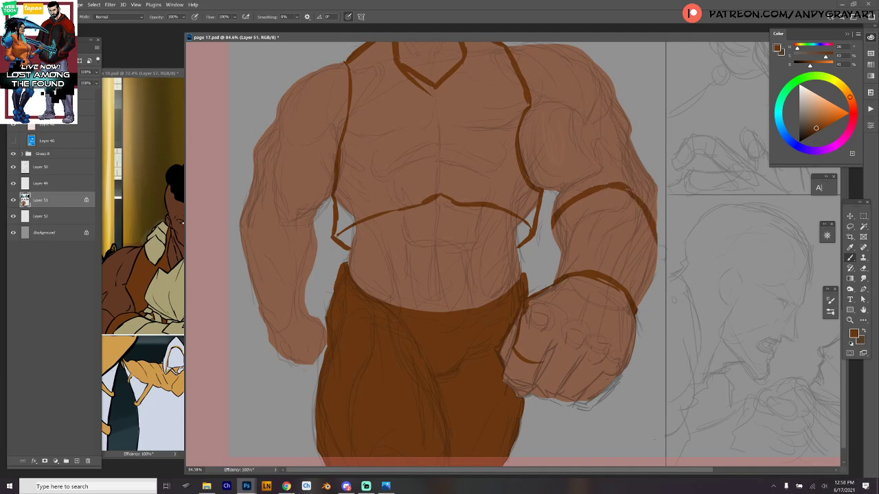
drag(644, 215, 655, 228)
mouse_move(540, 367)
mouse_down()
mouse_move(602, 396)
mouse_move(626, 366)
mouse_move(635, 317)
mouse_up()
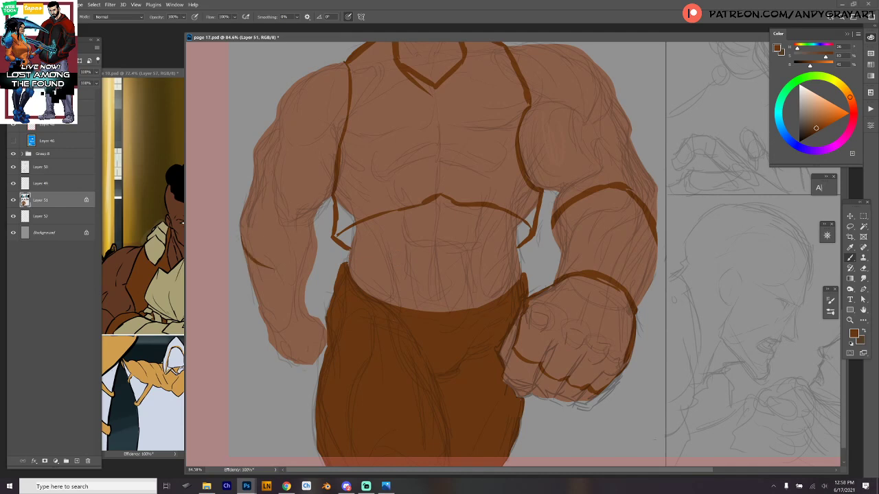
Step: Paint the glove cuff and finger edge on the smaller arm, unlocking transparent pixels to extend the cuff past the forearm's edges
mouse_move(242, 254)
mouse_down()
mouse_move(302, 280)
mouse_move(315, 263)
mouse_up()
mouse_move(244, 250)
mouse_down()
mouse_move(299, 275)
mouse_move(312, 265)
mouse_move(265, 272)
mouse_up()
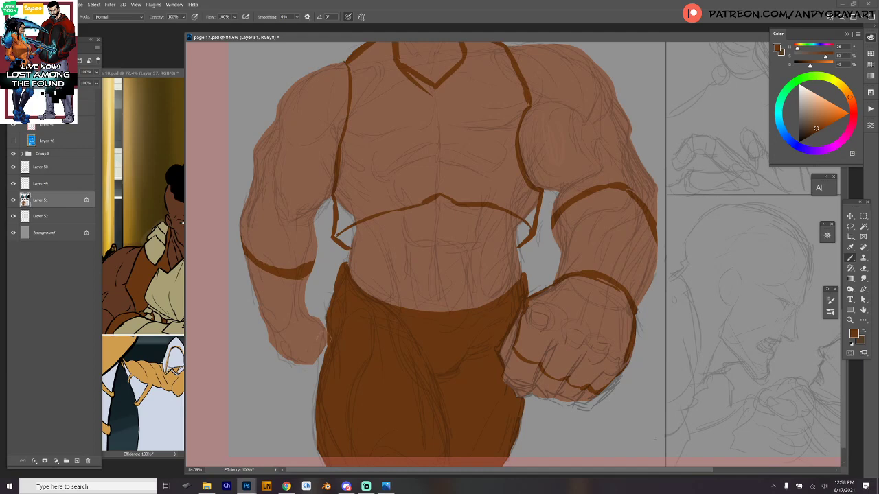
mouse_move(318, 319)
mouse_down()
mouse_move(326, 332)
mouse_move(311, 365)
mouse_up()
key(slash)
drag(242, 237, 240, 246)
key(ctrl+z)
key(ctrl+shift+z)
drag(317, 258, 306, 283)
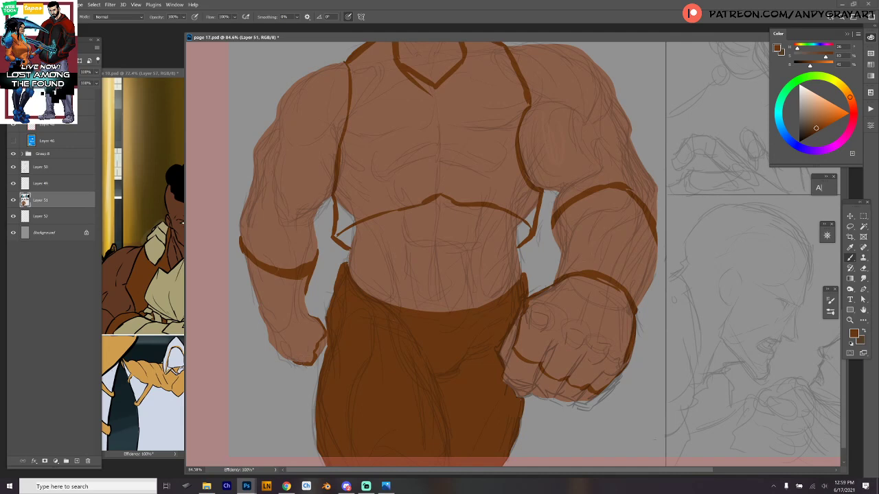
Step: Outline both forearm sides of the larger glove and the smaller glove's edges down around its fist
mouse_move(552, 222)
mouse_down()
mouse_move(545, 233)
mouse_move(562, 282)
mouse_move(550, 285)
mouse_up()
mouse_move(656, 226)
mouse_down()
mouse_move(660, 262)
mouse_move(638, 310)
mouse_up()
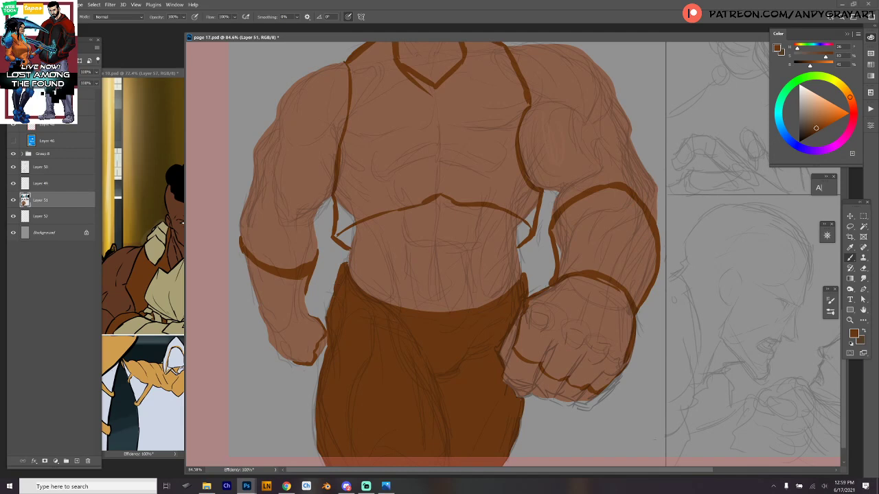
drag(243, 253, 265, 330)
key(ctrl+z)
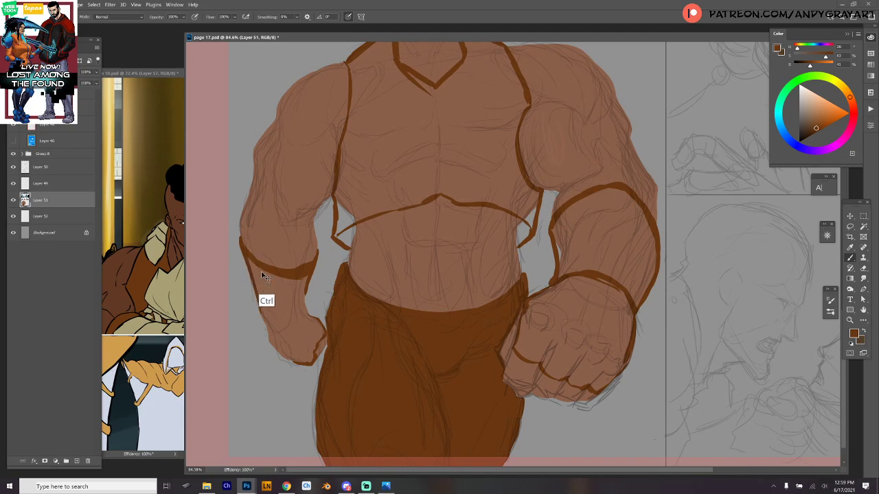
key(ctrl+z)
drag(245, 255, 257, 301)
mouse_move(245, 260)
mouse_down()
mouse_move(266, 337)
mouse_move(300, 364)
mouse_up()
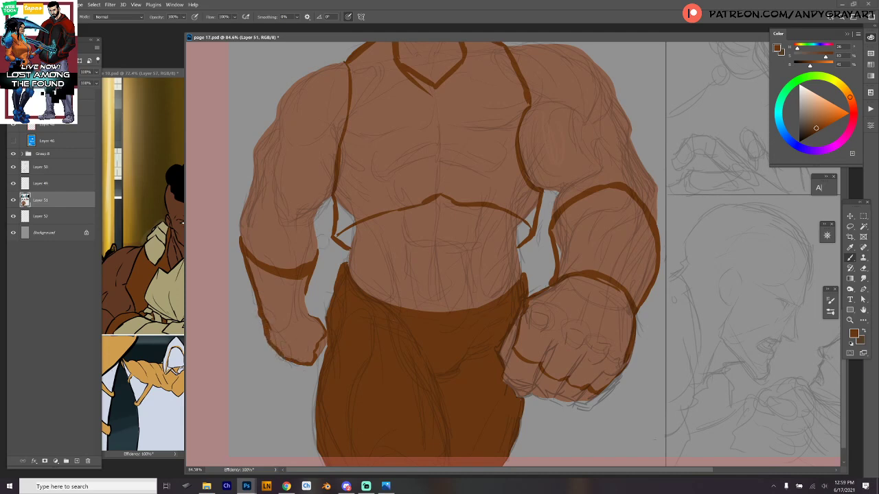
drag(306, 294, 311, 320)
Step: Sample the skin tone and paint out the vest outline at the neckline point and the hem's central peak
scroll(696, 271, down, 6)
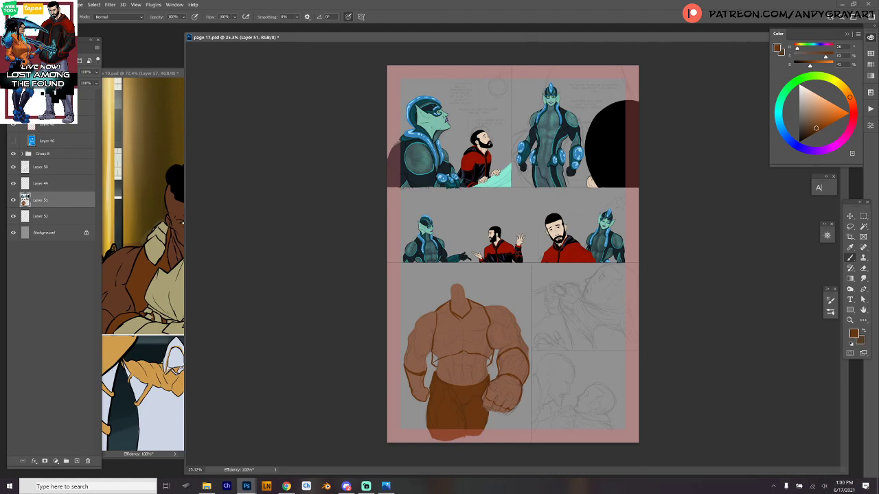
scroll(567, 350, up, 5)
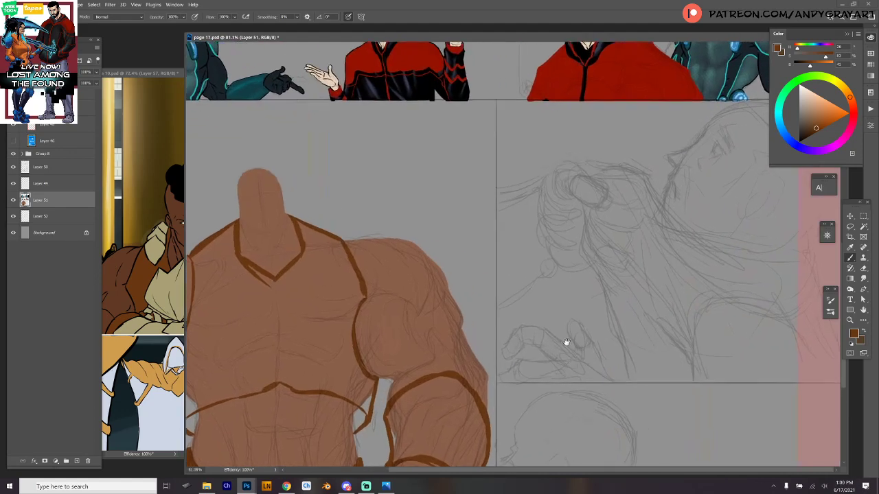
drag(682, 279, 687, 252)
drag(636, 304, 657, 280)
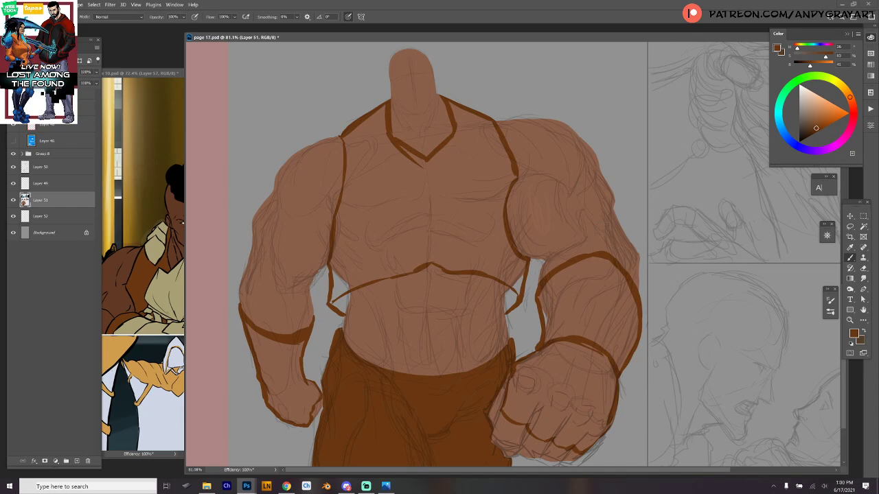
alt+click(448, 288)
drag(422, 269, 451, 273)
Step: Paint two vertical dark brown edges for the vest's open front and close the outline at its lower side corners
mouse_move(404, 154)
mouse_down()
mouse_move(443, 148)
mouse_move(408, 146)
mouse_move(419, 159)
mouse_move(418, 245)
mouse_up()
alt+click(454, 107)
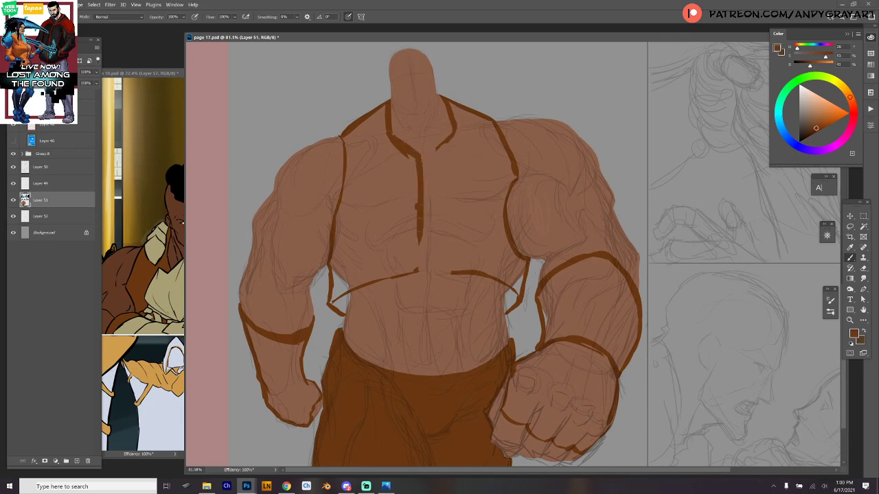
drag(418, 209, 417, 268)
mouse_move(447, 137)
mouse_down()
mouse_move(444, 251)
mouse_move(453, 275)
mouse_up()
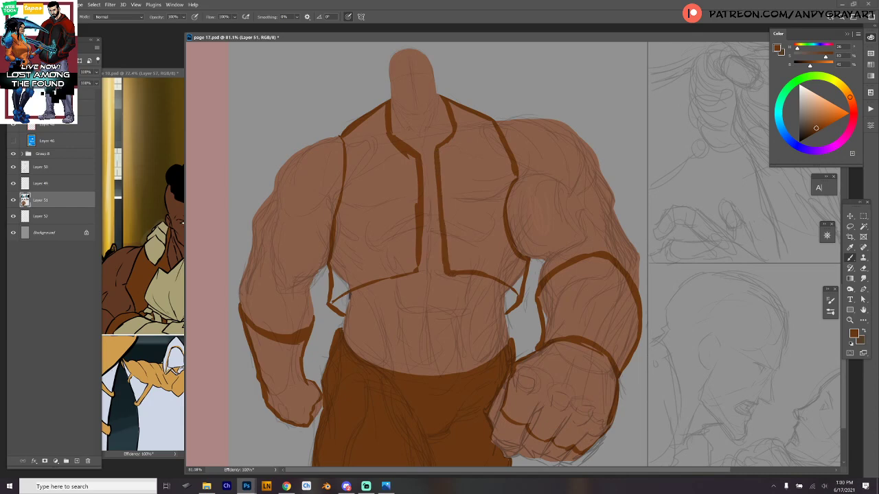
drag(351, 297, 343, 313)
drag(514, 290, 505, 314)
Step: Select the areas inside the vest and both glove outlines, fill them with dark brown, deselect and return to the Brush
key(w)
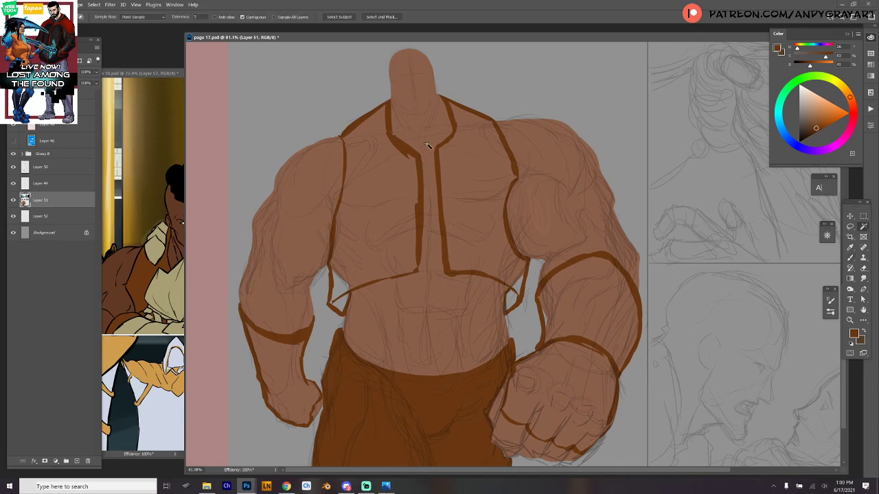
click(396, 186)
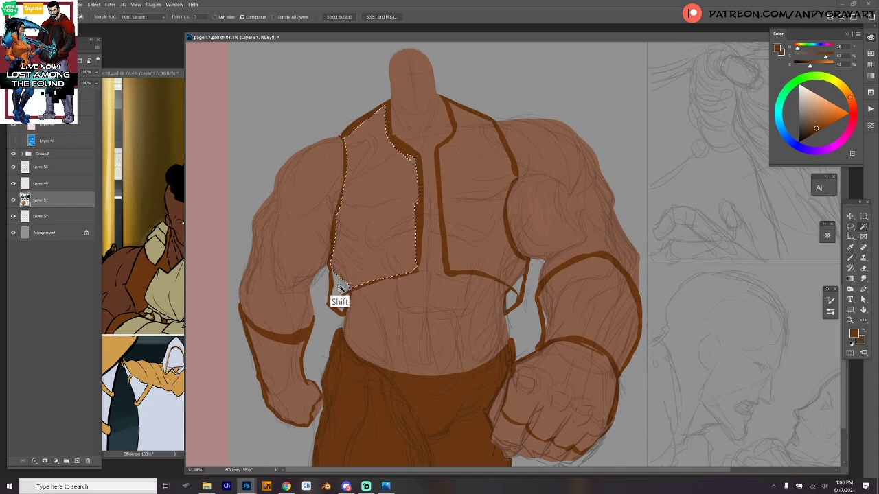
shift+click(481, 221)
shift+click(515, 309)
shift+click(588, 328)
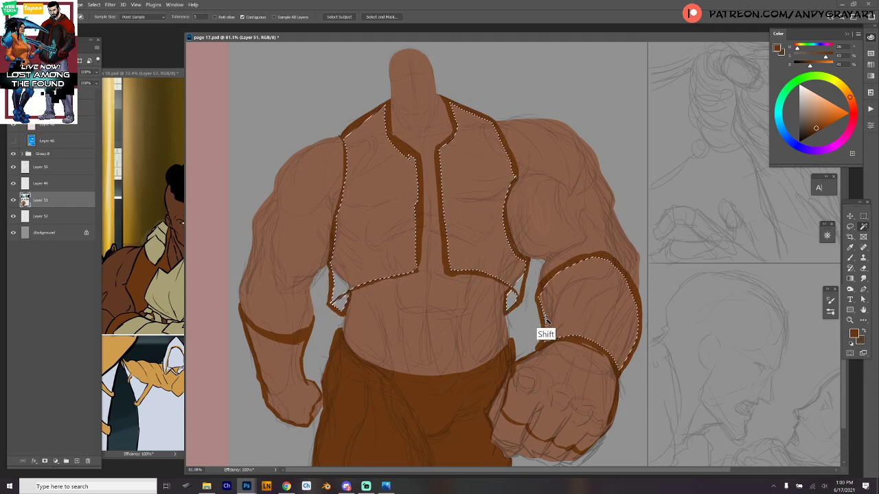
shift+click(577, 405)
drag(612, 381, 613, 295)
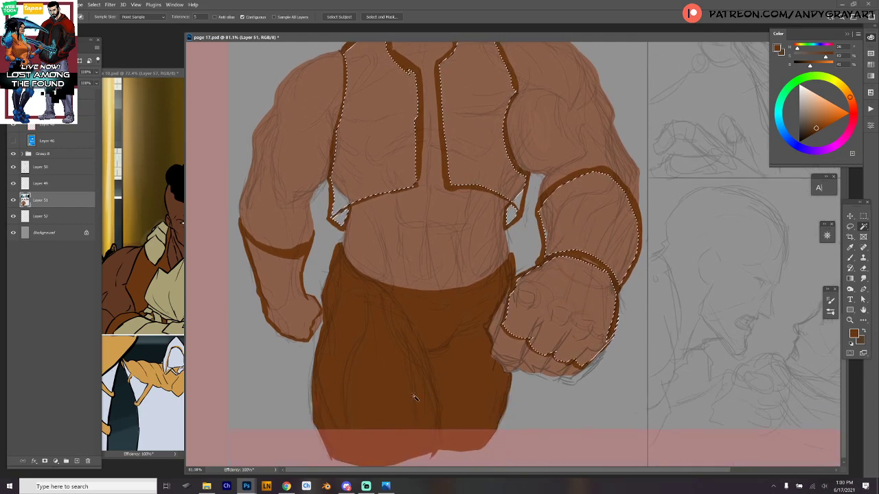
shift+click(292, 278)
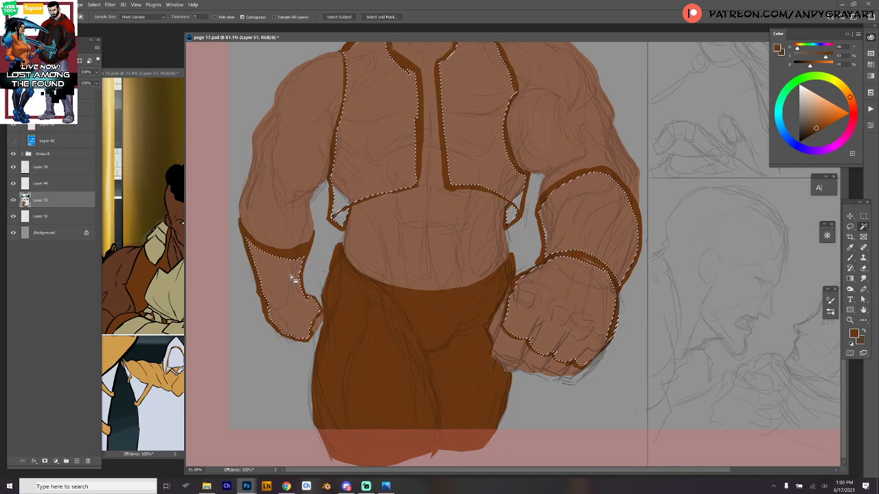
key(alt+BackSpace)
key(ctrl+d)
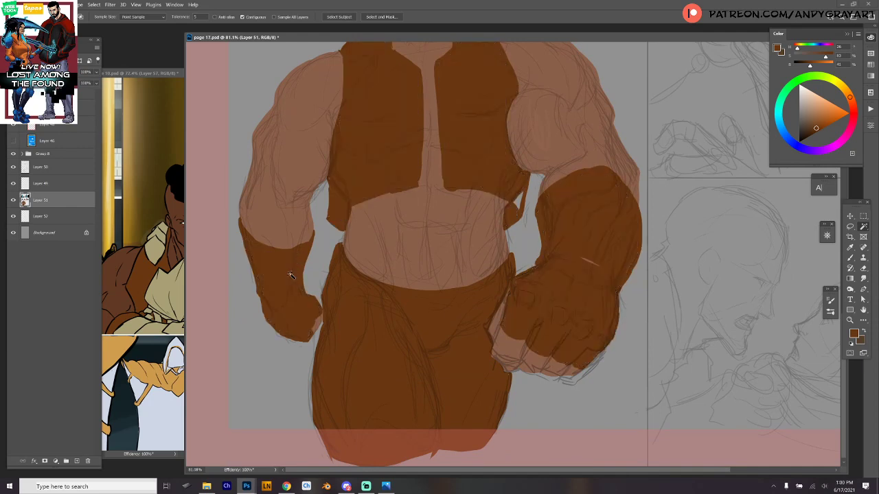
key(b)
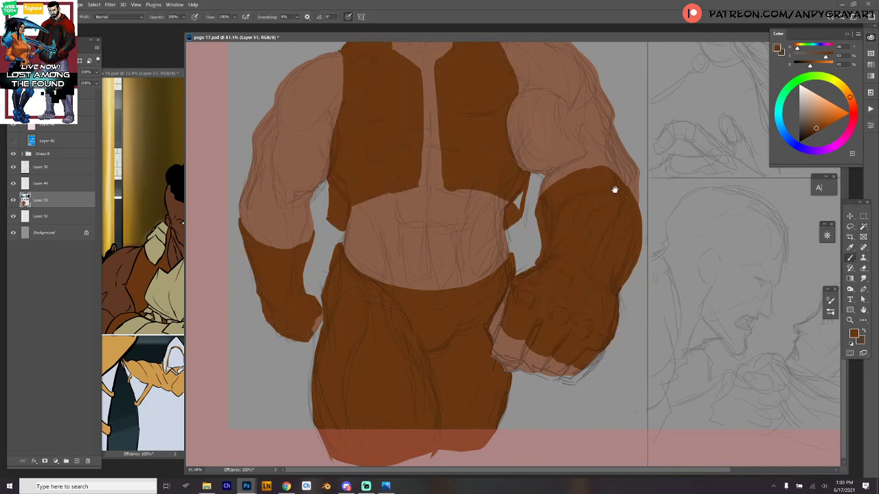
Step: Select the figure's head with the Lasso, enlarge it to about 129% over the neck, and deselect
drag(615, 189, 596, 277)
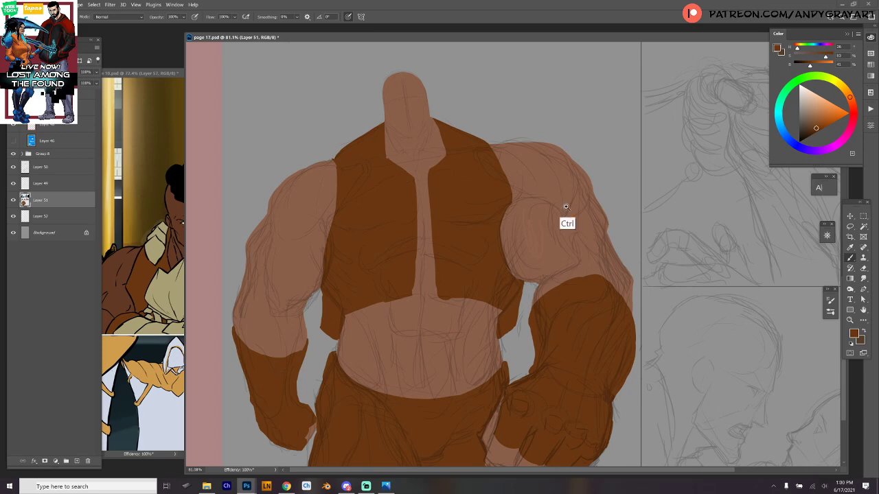
drag(605, 241, 596, 170)
drag(598, 224, 597, 260)
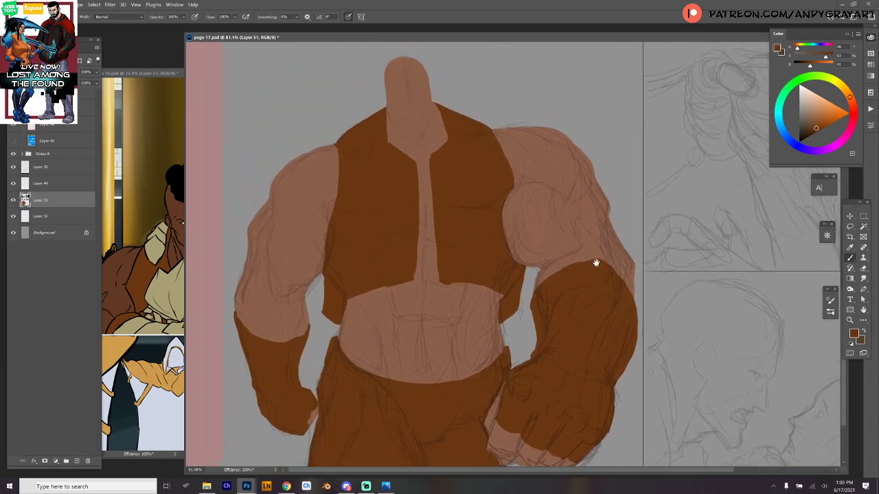
drag(597, 180, 588, 227)
scroll(497, 121, up, 3)
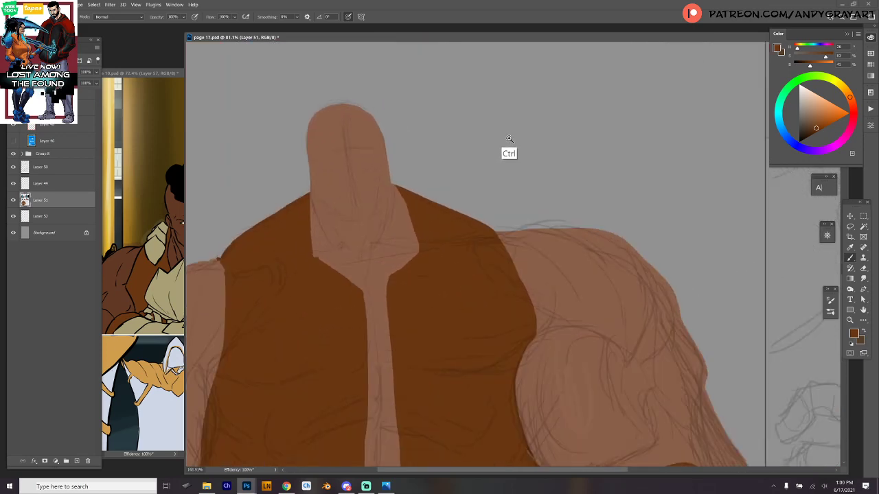
key(l)
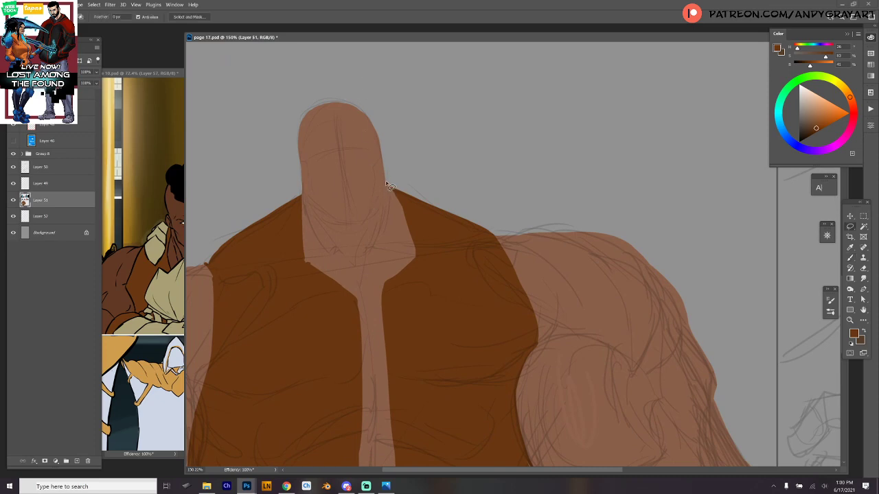
mouse_move(386, 184)
mouse_down()
mouse_move(341, 228)
mouse_move(292, 132)
mouse_move(386, 147)
mouse_move(386, 184)
mouse_up()
key(ctrl+t)
drag(385, 228, 396, 239)
drag(380, 206, 379, 192)
ctrl+click(456, 188)
drag(474, 208, 443, 217)
drag(457, 215, 414, 152)
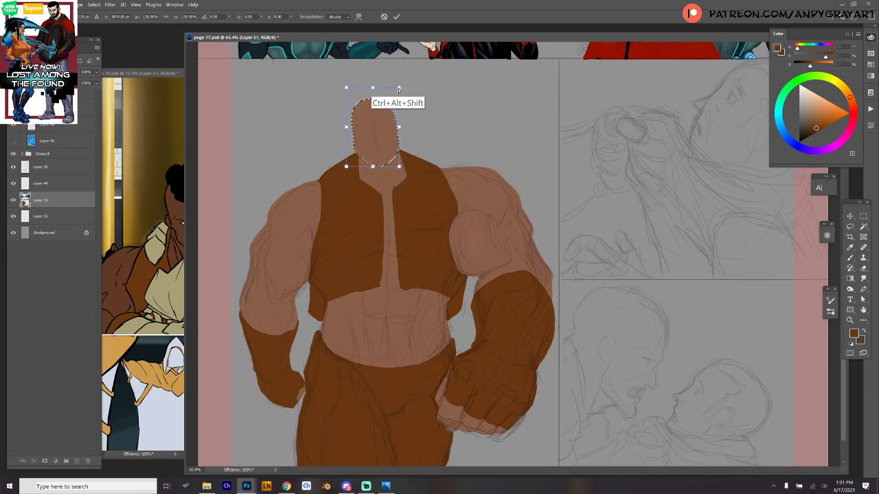
mouse_move(399, 88)
mouse_down()
mouse_move(411, 88)
mouse_move(398, 88)
mouse_up()
drag(399, 166, 400, 168)
key(Return)
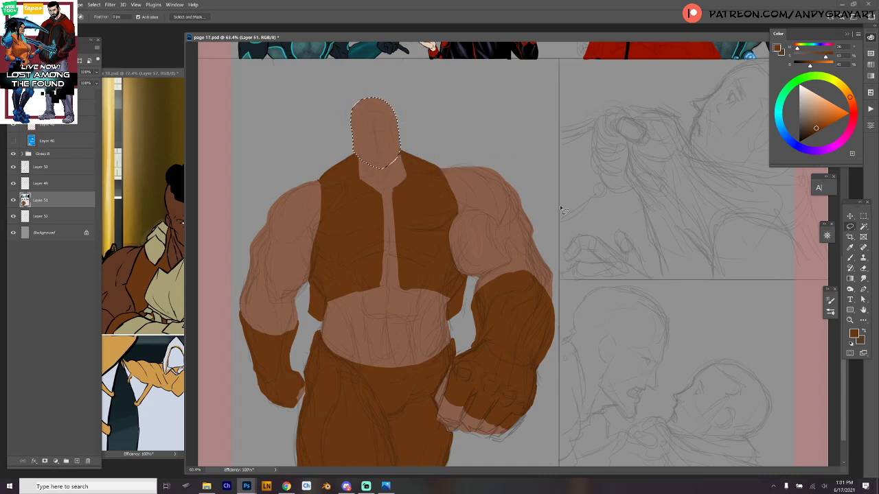
scroll(563, 228, down, 2)
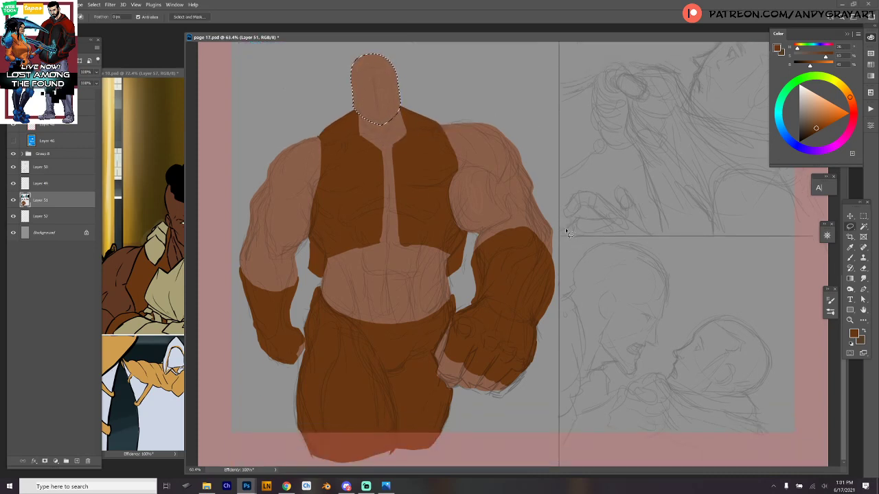
key(ctrl+d)
Step: Sample the khaki of the reference character's chest armour and paint most of a three-pointed plate outline on the figure's upper chest
key(b)
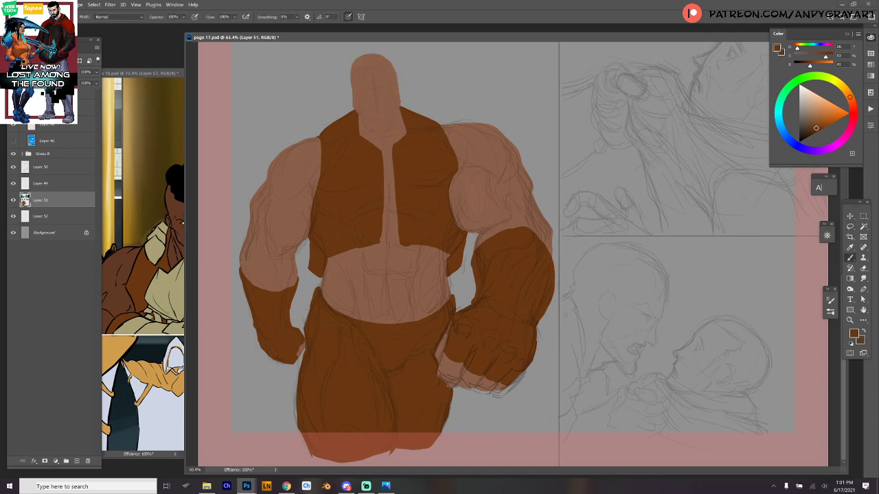
alt+click(168, 287)
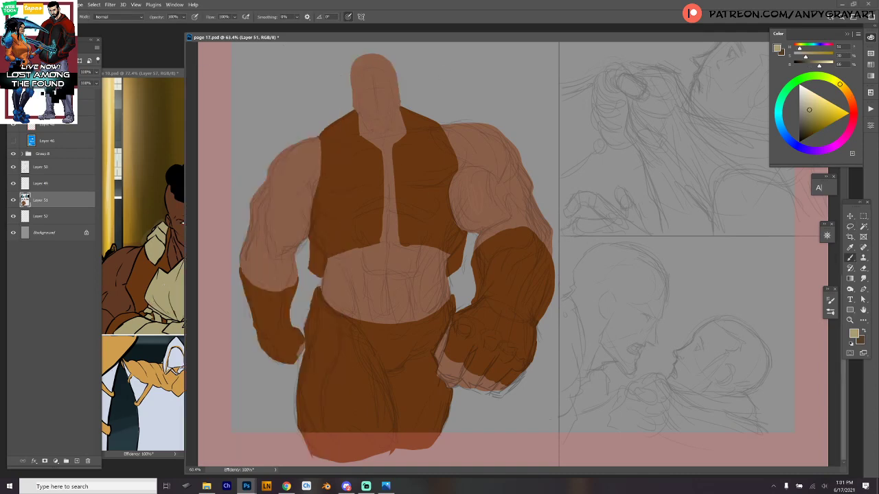
scroll(424, 159, up, 2)
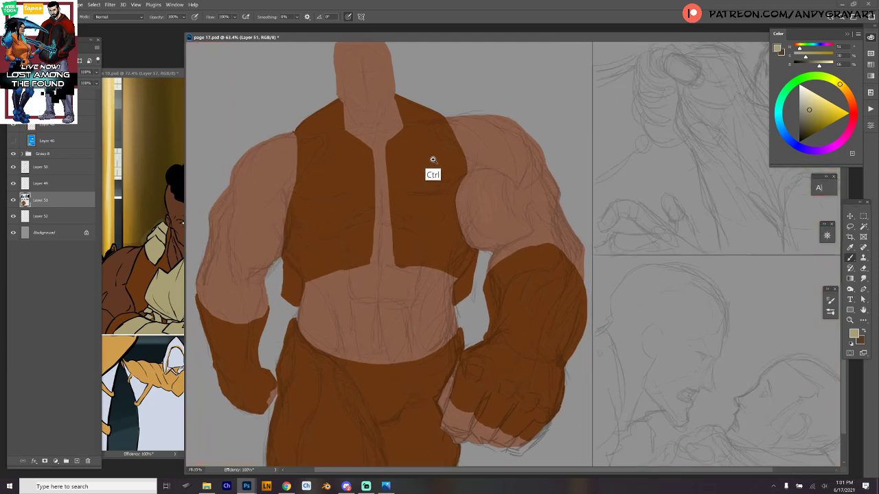
drag(376, 130, 364, 159)
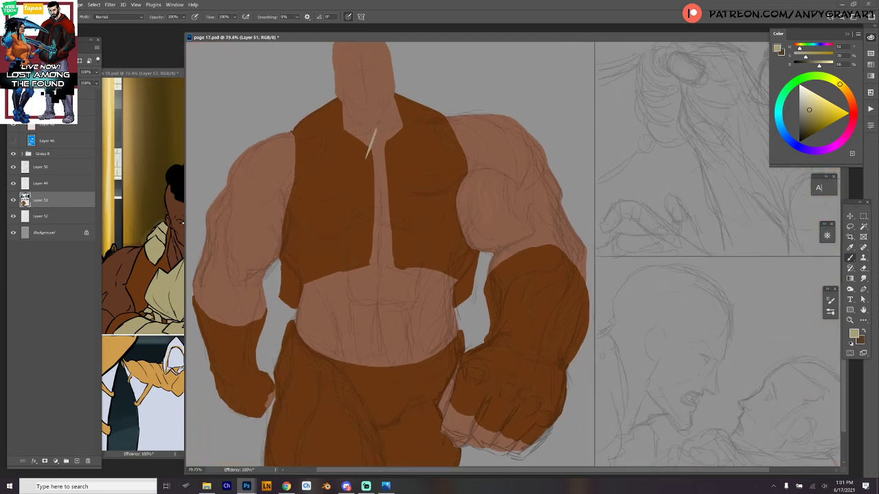
mouse_move(376, 129)
mouse_down()
mouse_move(396, 152)
mouse_move(365, 158)
mouse_up()
mouse_move(374, 129)
mouse_down()
mouse_move(365, 157)
mouse_move(409, 142)
mouse_up()
mouse_move(358, 155)
mouse_down()
mouse_move(388, 210)
mouse_move(414, 179)
mouse_up()
mouse_move(410, 139)
mouse_down()
mouse_move(407, 169)
mouse_move(424, 162)
mouse_move(408, 185)
mouse_up()
key(ctrl+z)
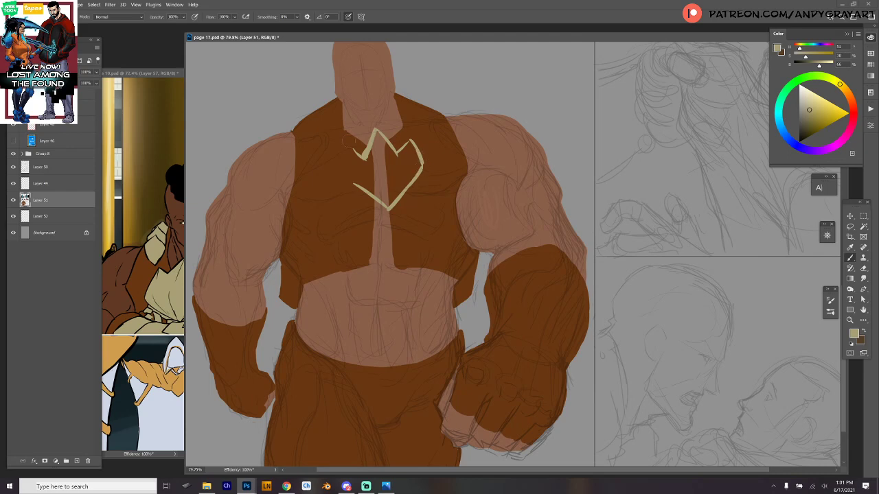
mouse_move(345, 141)
mouse_down()
mouse_move(363, 161)
mouse_move(346, 142)
mouse_move(337, 177)
mouse_up()
Step: Check the chest armour on the reference page, return to page 17 and close the three-pointed plate's outline
click(162, 83)
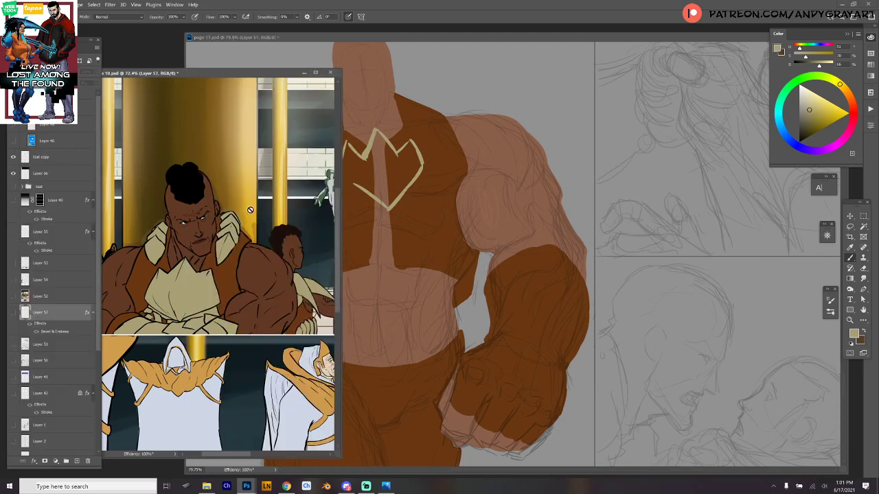
scroll(289, 261, down, 2)
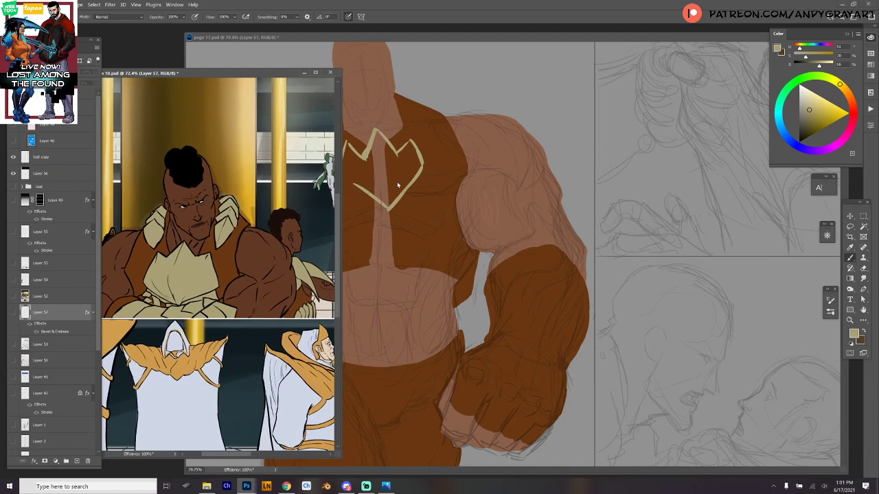
click(468, 39)
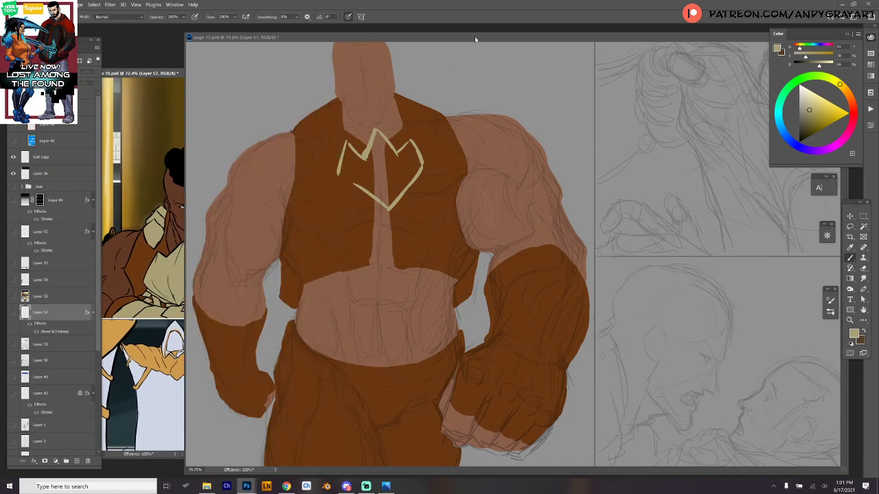
drag(347, 137, 355, 149)
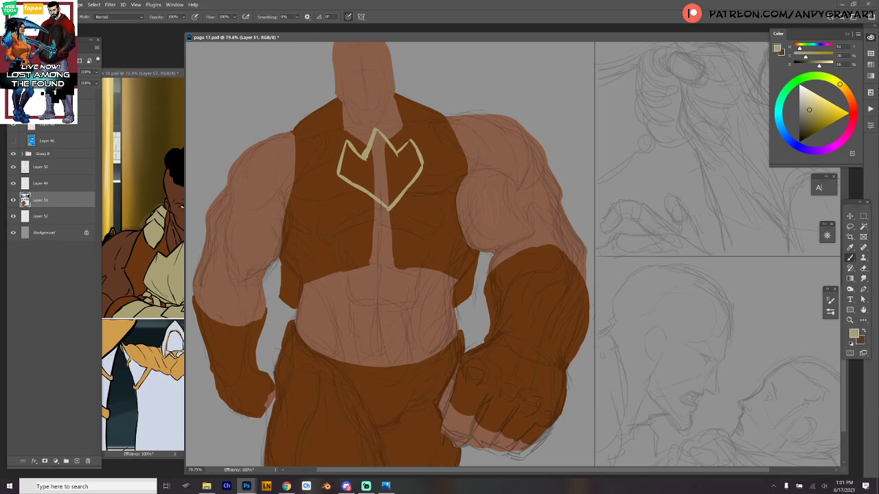
Step: Paint the khaki outlines of two more chevron-shaped plates stacked below the first, ending in a point at the vest's hem
mouse_move(344, 182)
mouse_down()
mouse_move(335, 212)
mouse_move(386, 242)
mouse_up()
mouse_move(413, 169)
mouse_down()
mouse_move(435, 204)
mouse_move(388, 242)
mouse_up()
mouse_move(354, 212)
mouse_down()
mouse_move(344, 216)
mouse_move(343, 234)
mouse_move(342, 214)
mouse_move(337, 245)
mouse_move(383, 278)
mouse_up()
key(ctrl+z)
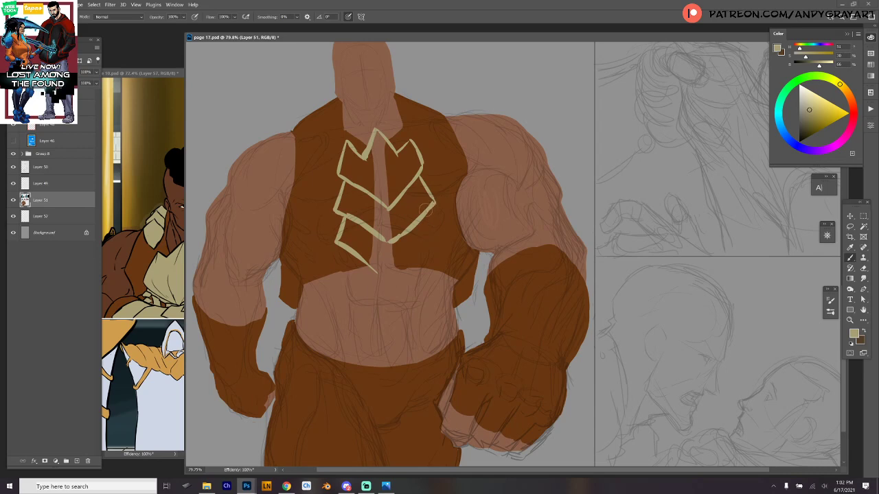
mouse_move(431, 240)
mouse_down()
mouse_move(426, 212)
mouse_move(438, 241)
mouse_move(378, 277)
mouse_up()
key(ctrl+z)
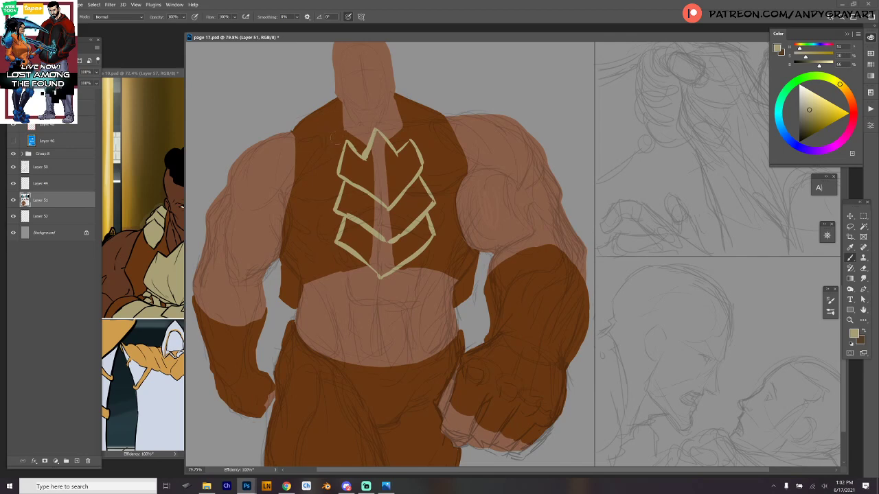
Step: Widen the top chest plate by painting new outer points and side edges outside its first outline
drag(339, 135, 359, 155)
drag(416, 124, 395, 147)
mouse_move(336, 135)
mouse_down()
mouse_move(337, 176)
mouse_move(329, 153)
mouse_move(329, 171)
mouse_move(346, 184)
mouse_up()
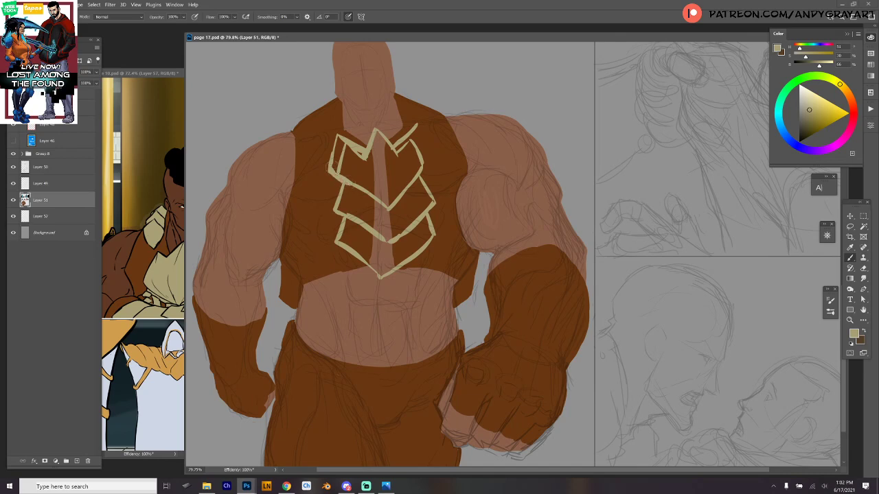
mouse_move(415, 125)
mouse_down()
mouse_move(431, 166)
mouse_move(416, 184)
mouse_up()
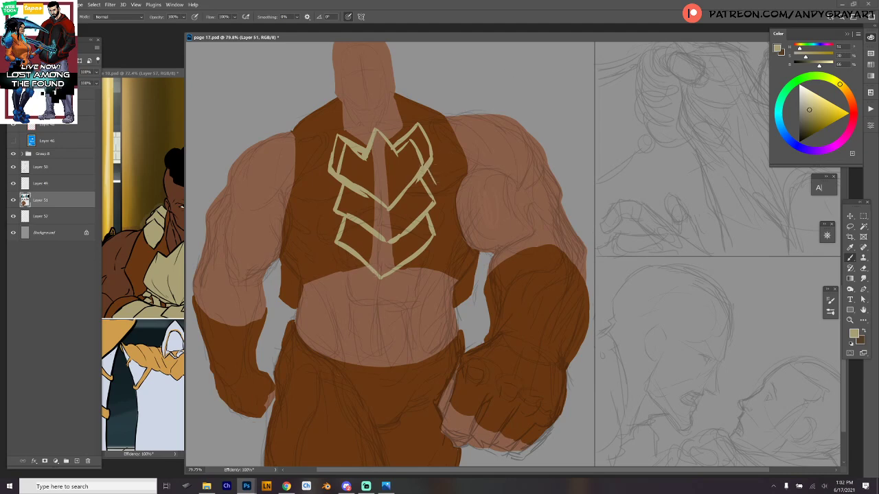
Step: Extend the outer side edges of the two lower chevron plates and thicken the bottom tip in khaki
drag(428, 169, 440, 200)
mouse_move(330, 176)
mouse_down()
mouse_move(329, 211)
mouse_move(346, 214)
mouse_move(330, 235)
mouse_move(336, 248)
mouse_up()
drag(331, 213, 330, 242)
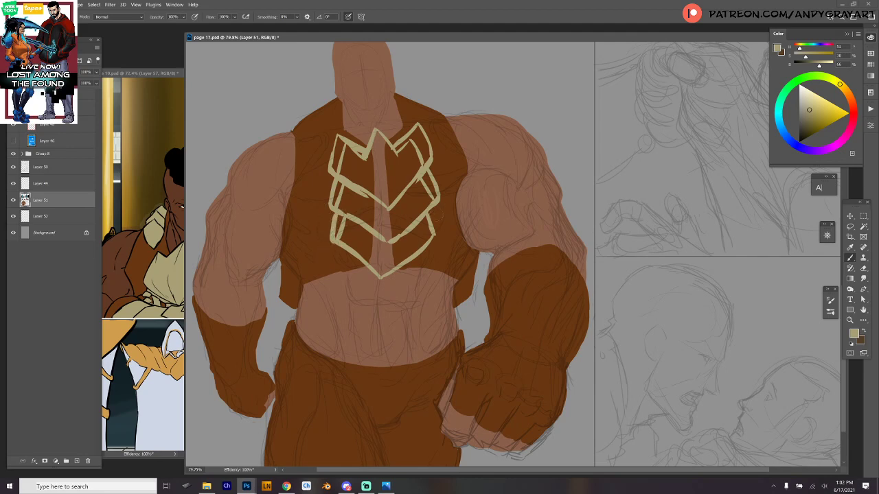
drag(442, 207, 426, 245)
drag(437, 240, 383, 282)
Step: Paint and fill a rounded khaki collar piece on each side of the figure's neck
mouse_move(327, 129)
mouse_down()
mouse_move(304, 103)
mouse_move(335, 114)
mouse_move(334, 132)
mouse_move(313, 126)
mouse_up()
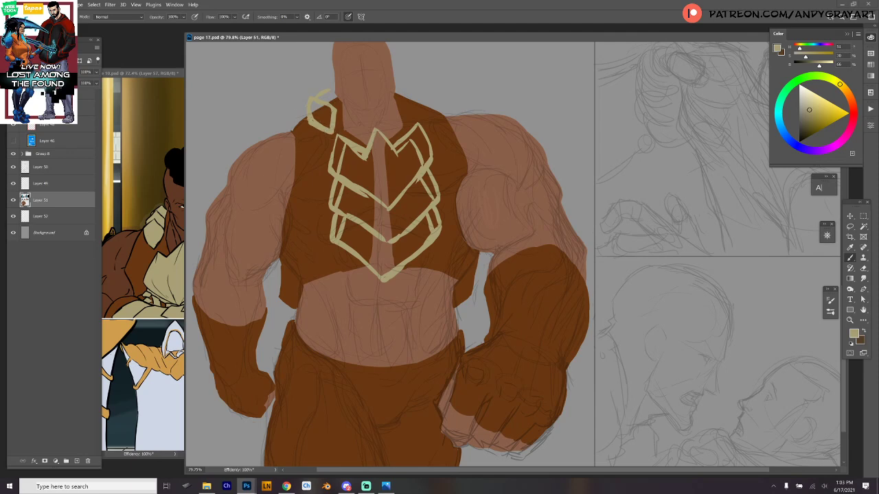
mouse_move(304, 94)
mouse_down()
mouse_move(307, 108)
mouse_move(335, 107)
mouse_up()
mouse_move(337, 98)
mouse_down()
mouse_move(335, 116)
mouse_move(321, 122)
mouse_move(330, 113)
mouse_up()
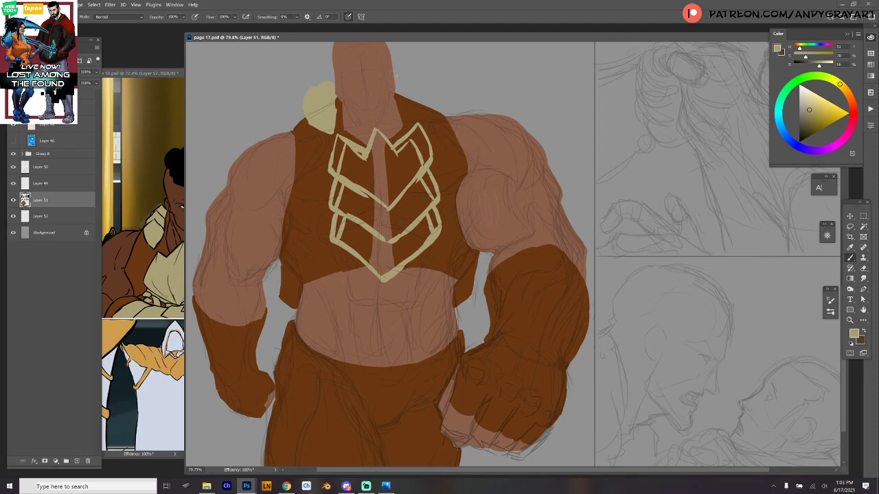
drag(408, 75, 417, 80)
mouse_move(394, 87)
mouse_down()
mouse_move(419, 112)
mouse_move(435, 115)
mouse_move(410, 113)
mouse_up()
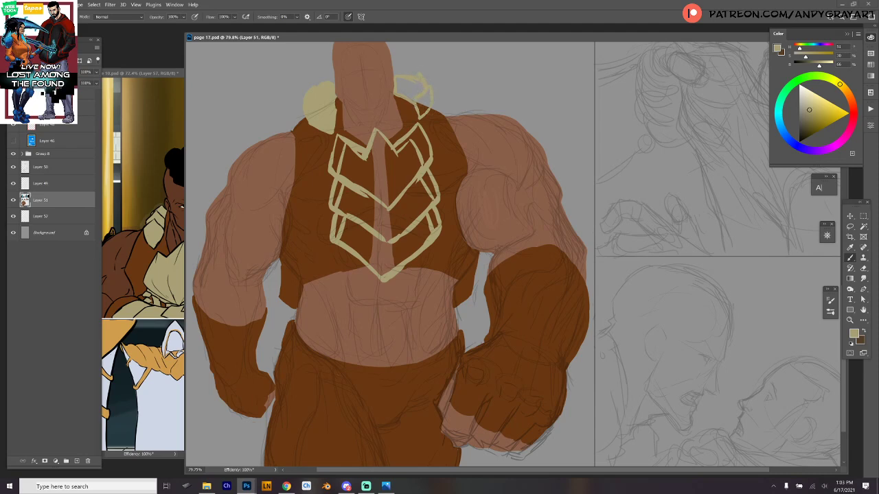
mouse_move(412, 83)
mouse_down()
mouse_move(399, 92)
mouse_move(419, 95)
mouse_move(419, 117)
mouse_move(426, 103)
mouse_up()
Step: Select both khaki collar pieces with the Magic Wand, squash them to about 75% height, and deselect
drag(485, 71, 483, 141)
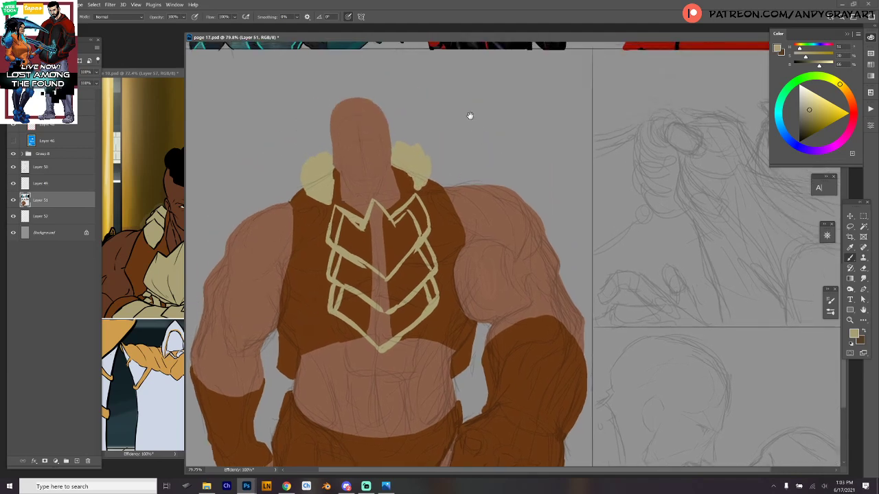
key(w)
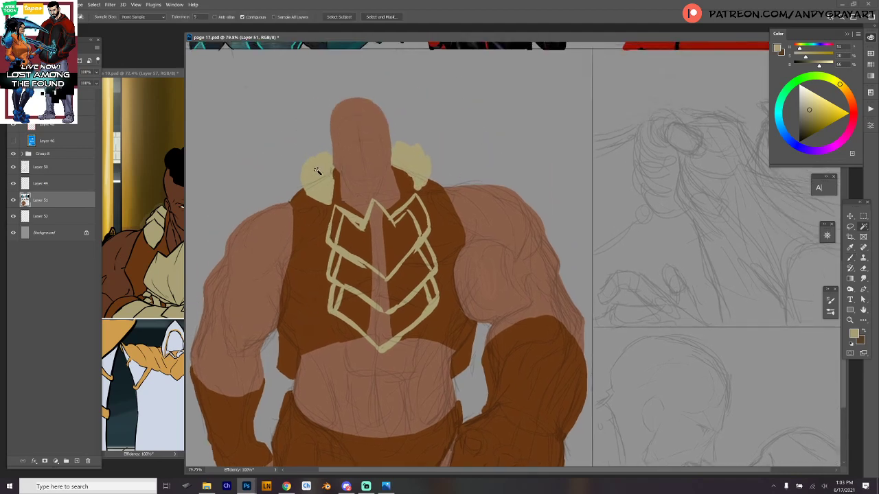
click(317, 172)
shift+click(415, 168)
key(ctrl+t)
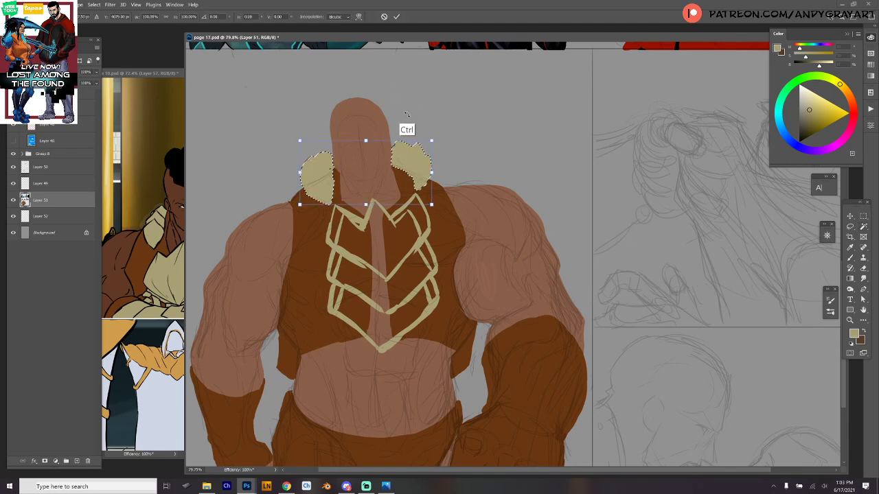
drag(428, 149, 422, 154)
mouse_move(361, 153)
mouse_down()
mouse_move(392, 116)
mouse_move(369, 130)
mouse_move(367, 161)
mouse_up()
key(Return)
key(ctrl+d)
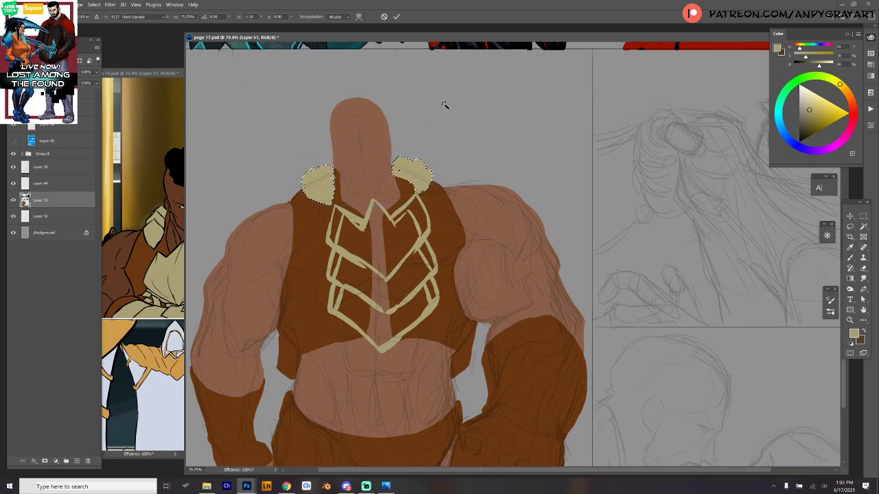
Step: Repaint the neck edges beside the collar pieces in the sampled skin tone and touch up a collar piece in khaki
alt+click(428, 238)
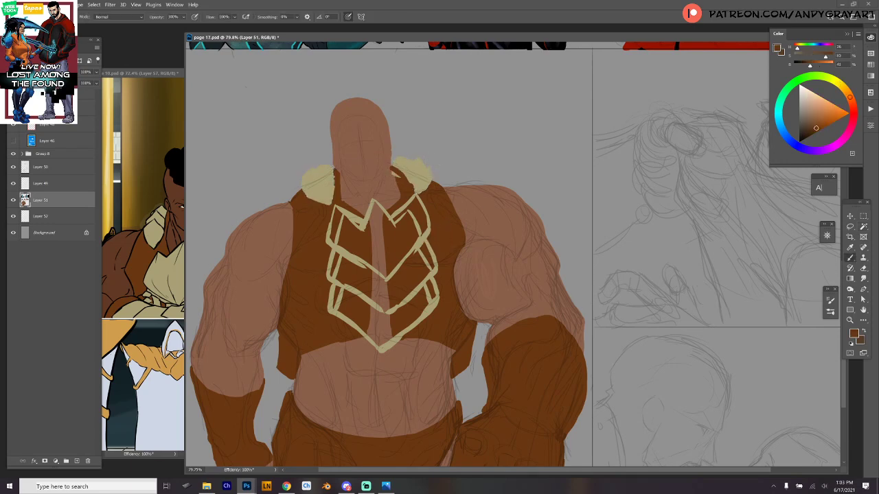
alt+click(391, 192)
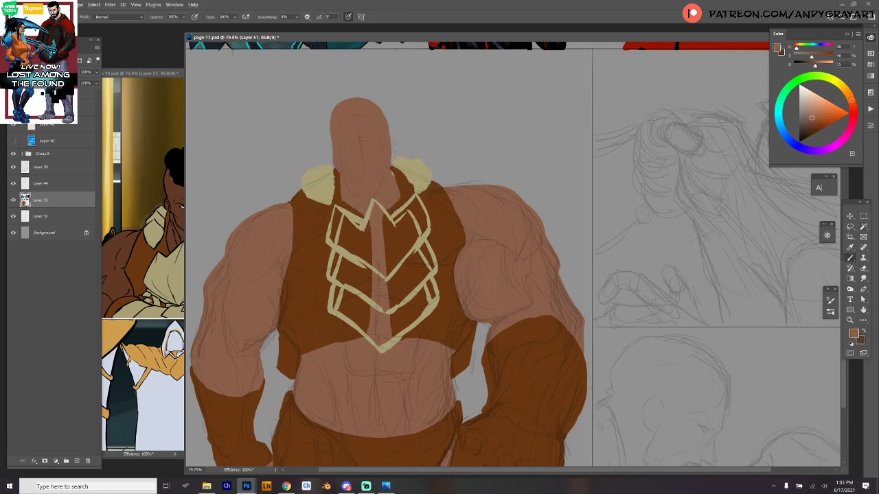
drag(391, 165, 393, 175)
drag(336, 172, 338, 188)
alt+click(324, 205)
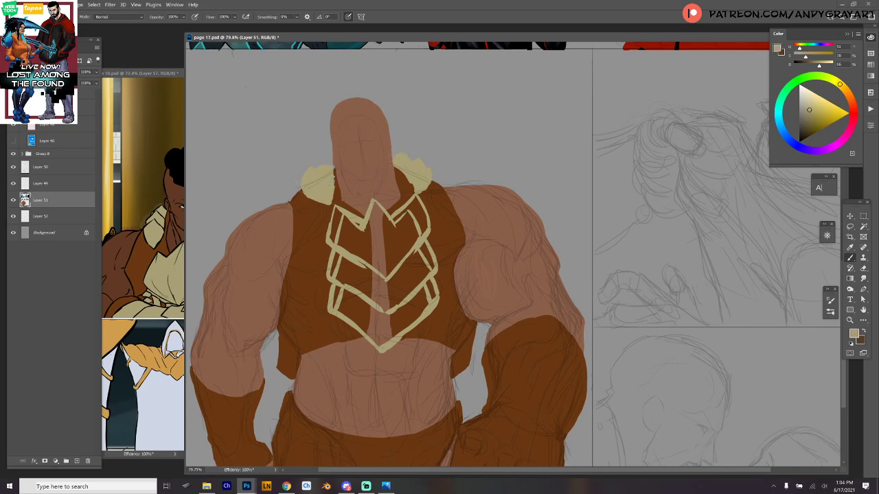
drag(316, 167, 322, 162)
Step: Select the brown and skin areas inside the top chest plate's outline with the Magic Wand
drag(479, 201, 491, 159)
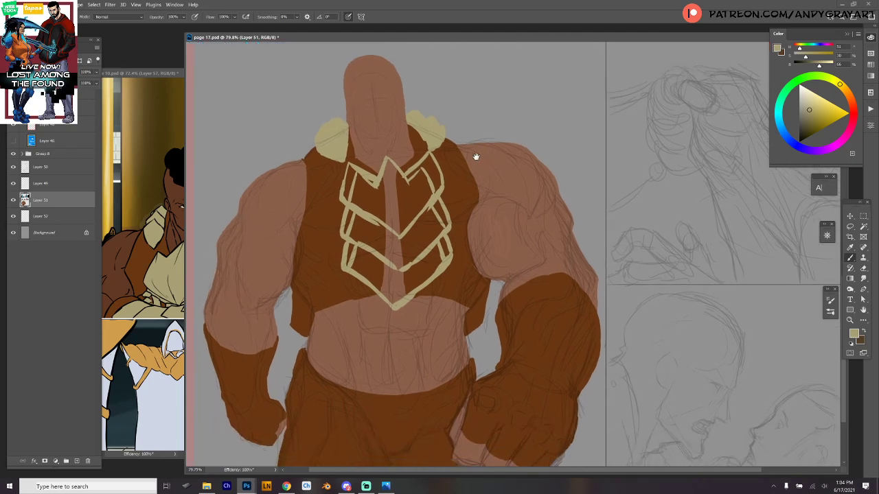
key(w)
click(432, 168)
shift+click(416, 189)
shift+click(391, 199)
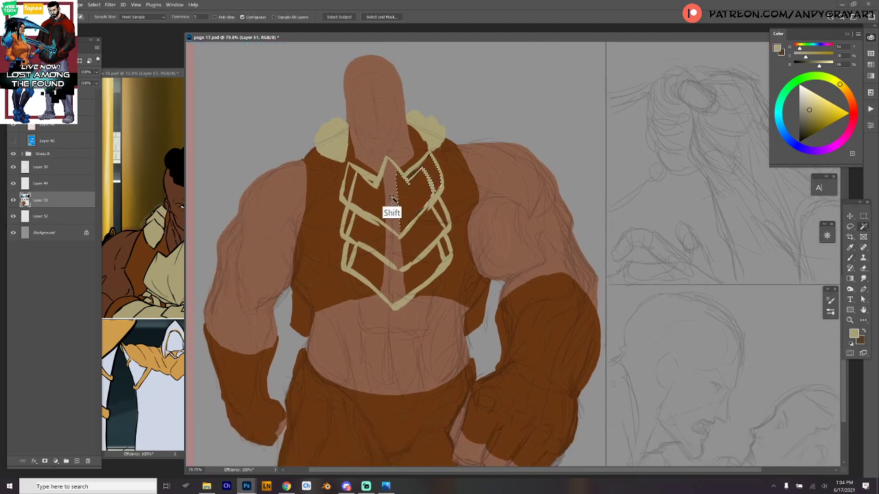
shift+click(369, 193)
shift+click(348, 185)
Step: Add the remaining brown and skin areas inside the chest plate outlines to the Magic Wand selection and fill them with khaki
shift+click(348, 221)
shift+click(366, 235)
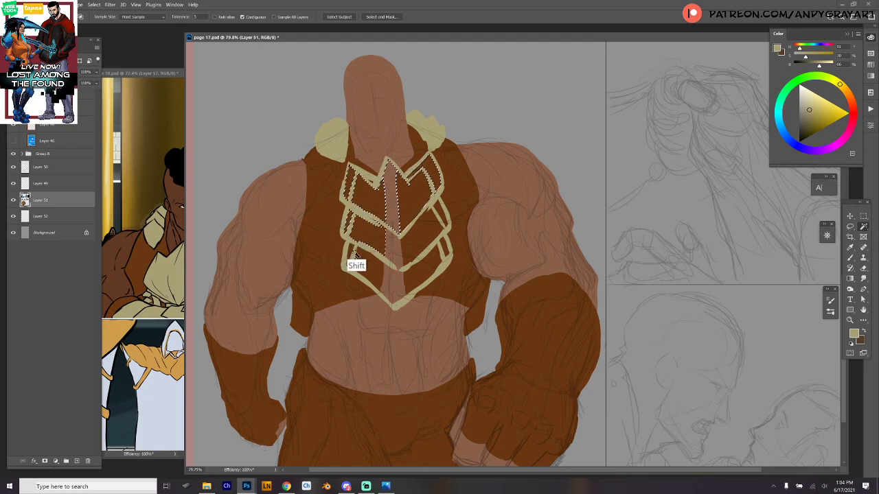
shift+click(351, 254)
shift+click(369, 270)
shift+click(392, 283)
shift+click(396, 261)
shift+click(417, 242)
shift+click(425, 268)
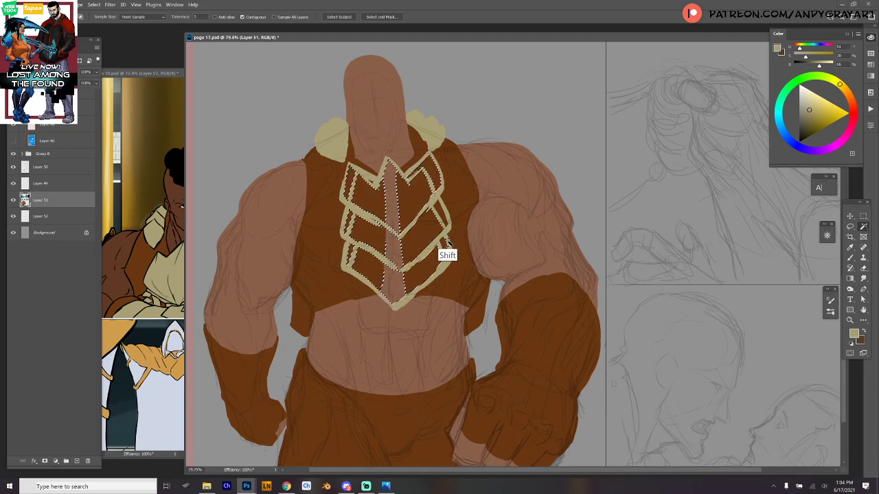
shift+click(447, 244)
shift+click(440, 211)
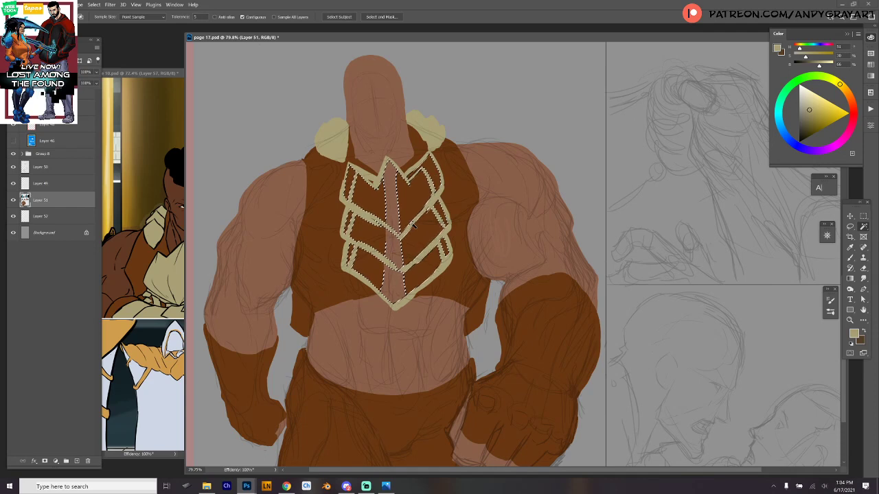
key(F2)
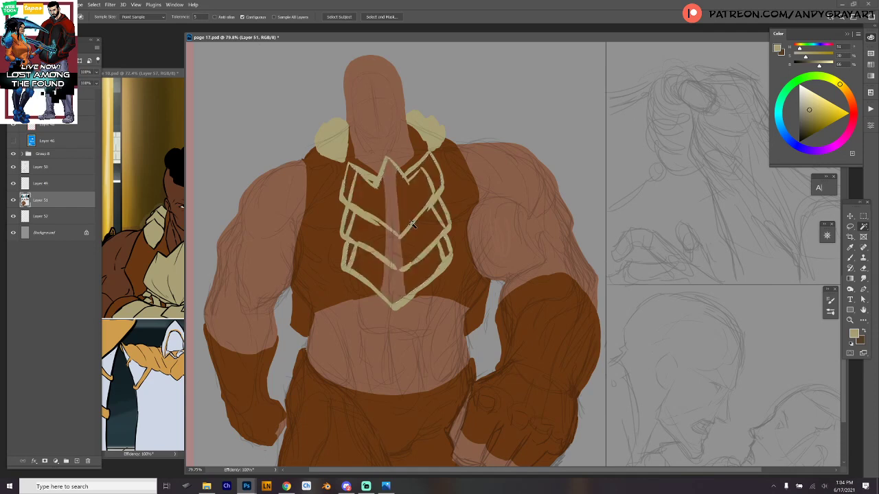
key(alt+BackSpace)
Step: Touch up the side edges of the filled chest plates with khaki brush strokes
key(b)
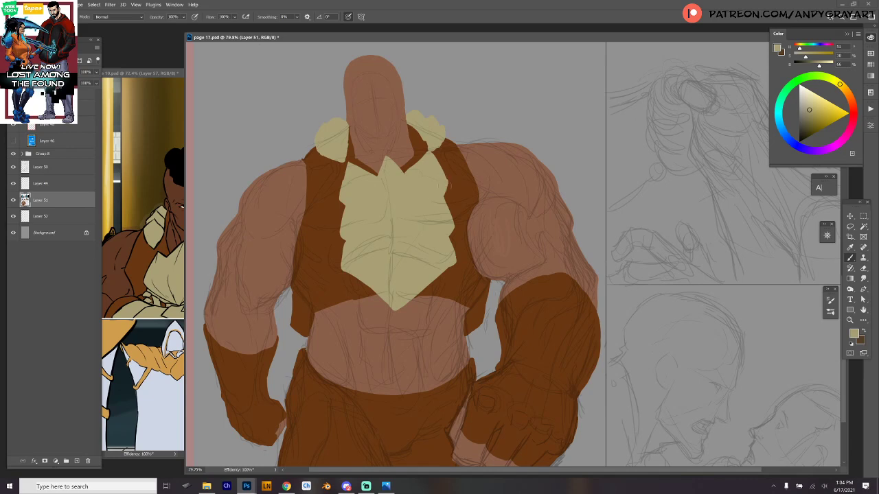
drag(342, 162, 341, 265)
drag(474, 215, 485, 180)
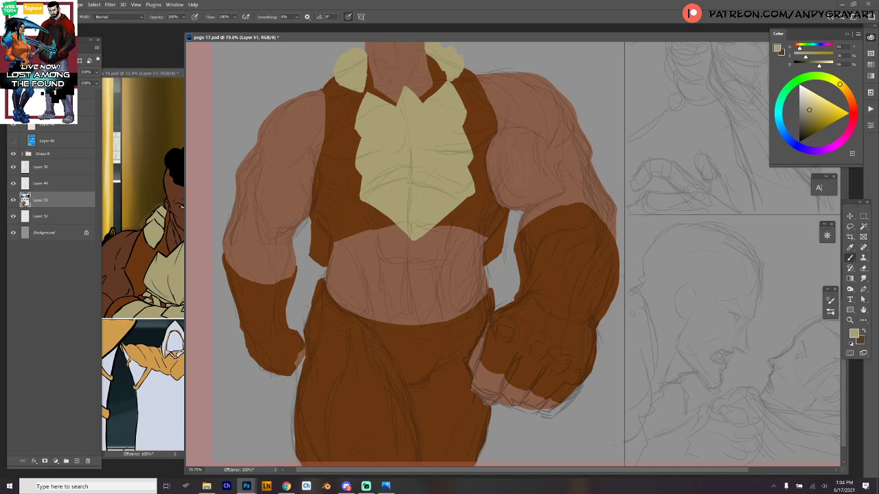
Step: Try painting jagged khaki rib plates on the vest's side beneath the smaller arm
mouse_move(308, 211)
mouse_down()
mouse_move(324, 179)
mouse_move(304, 200)
mouse_up()
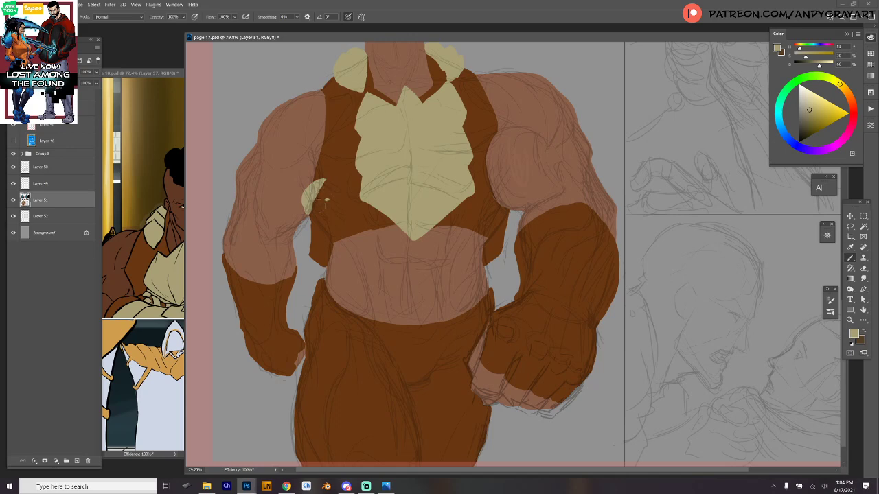
mouse_move(326, 200)
mouse_down()
mouse_move(307, 232)
mouse_move(326, 202)
mouse_move(312, 249)
mouse_up()
drag(332, 221, 328, 224)
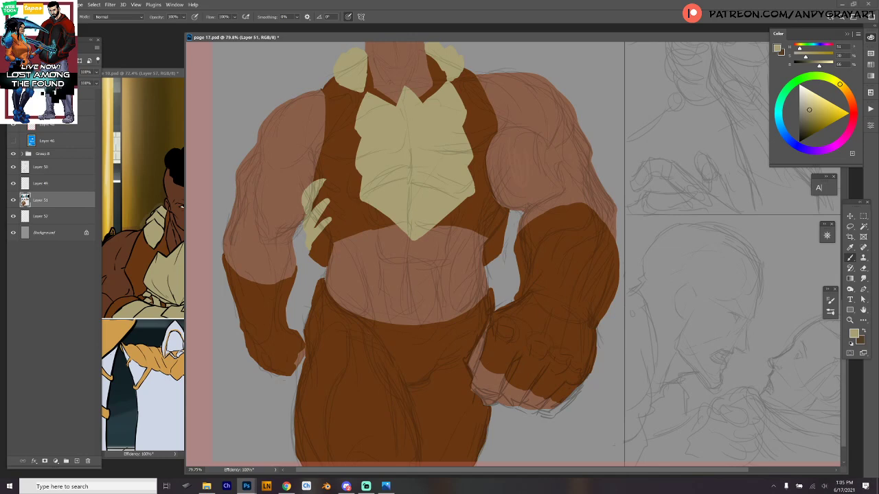
key(alt+Tab)
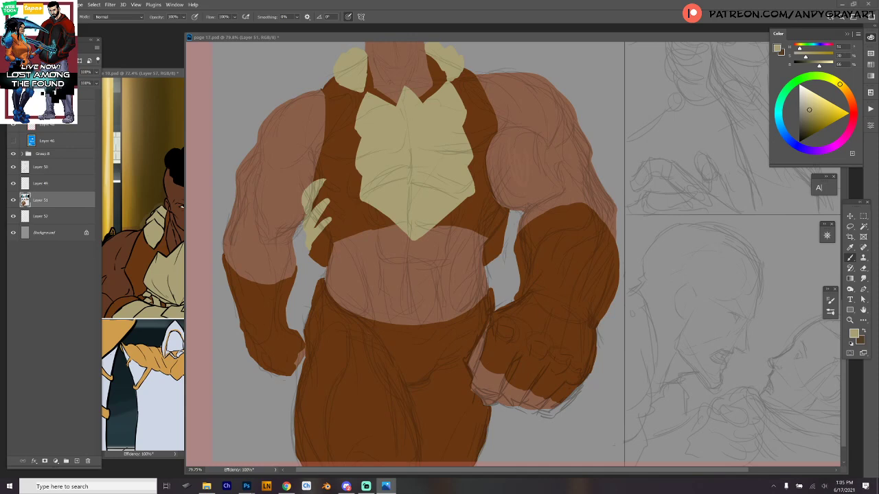
click(398, 43)
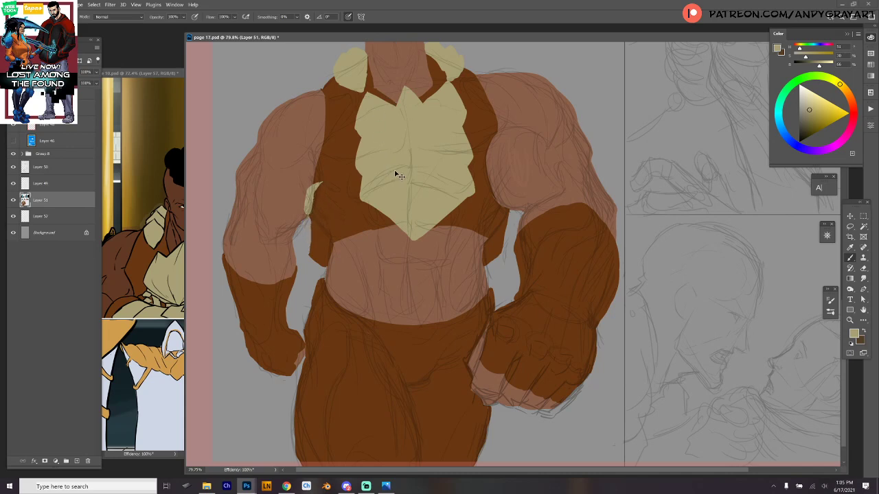
Step: Paint over the leftover khaki patch on the vest's side with the sampled vest brown and sample the arm's skin tone
key(alt)
alt+click(345, 215)
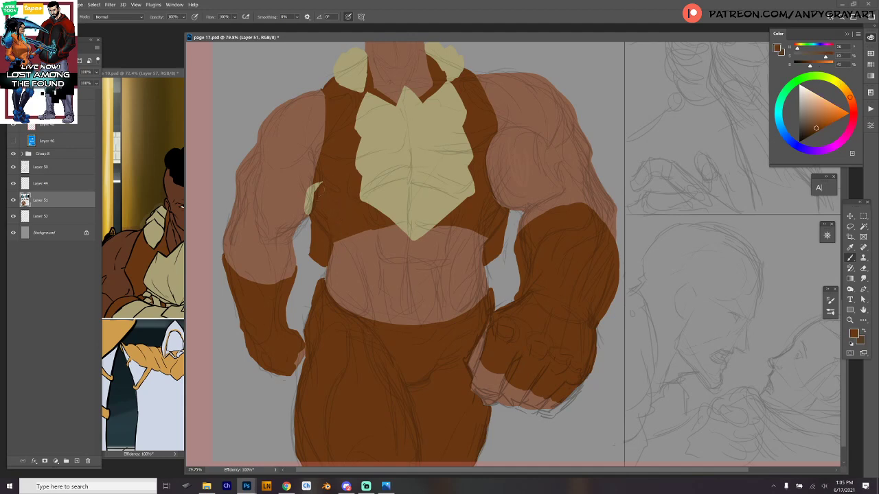
drag(315, 186, 309, 211)
alt+click(302, 182)
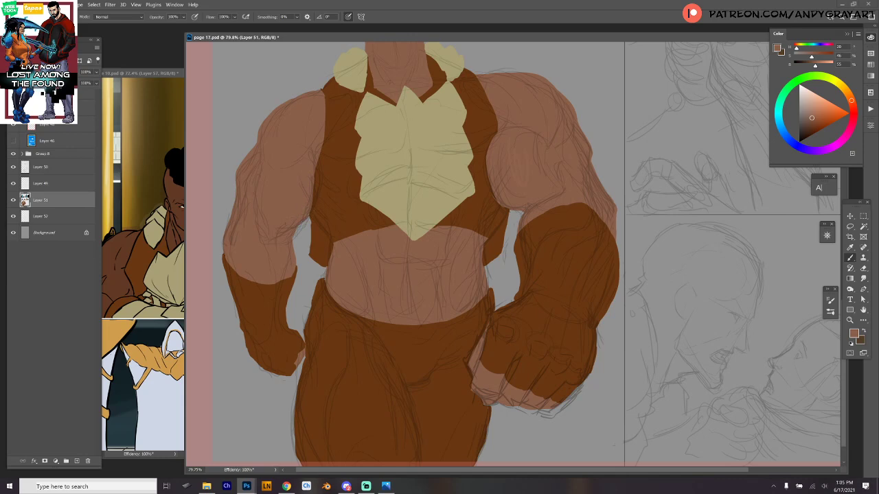
Step: Sample the chest plate's khaki and outline four rounded knuckle guards on the larger fist
drag(443, 191, 436, 205)
alt+click(422, 230)
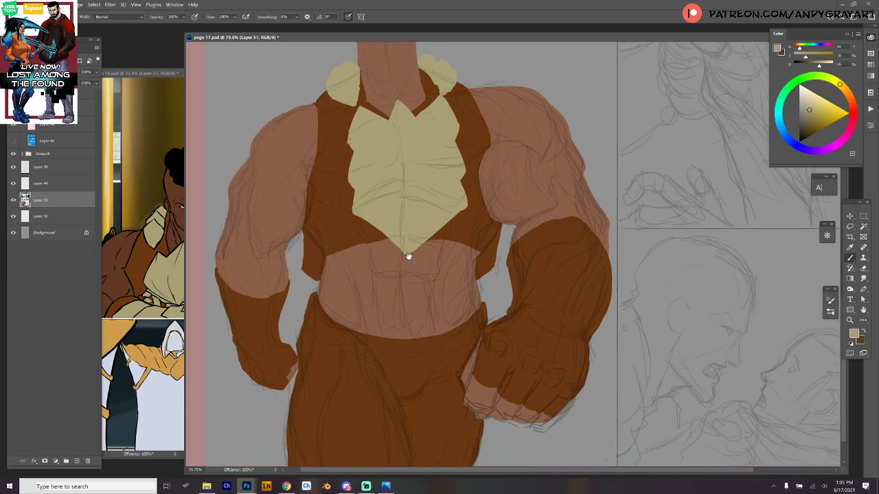
drag(408, 257, 452, 221)
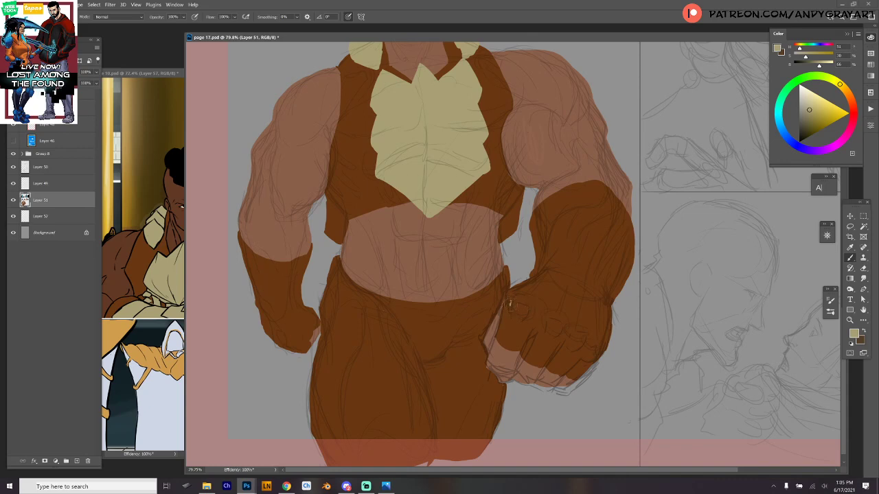
mouse_move(509, 304)
mouse_down()
mouse_move(526, 317)
mouse_move(512, 305)
mouse_move(529, 300)
mouse_move(530, 318)
mouse_move(519, 322)
mouse_move(557, 308)
mouse_move(569, 333)
mouse_move(549, 336)
mouse_move(545, 319)
mouse_move(549, 335)
mouse_up()
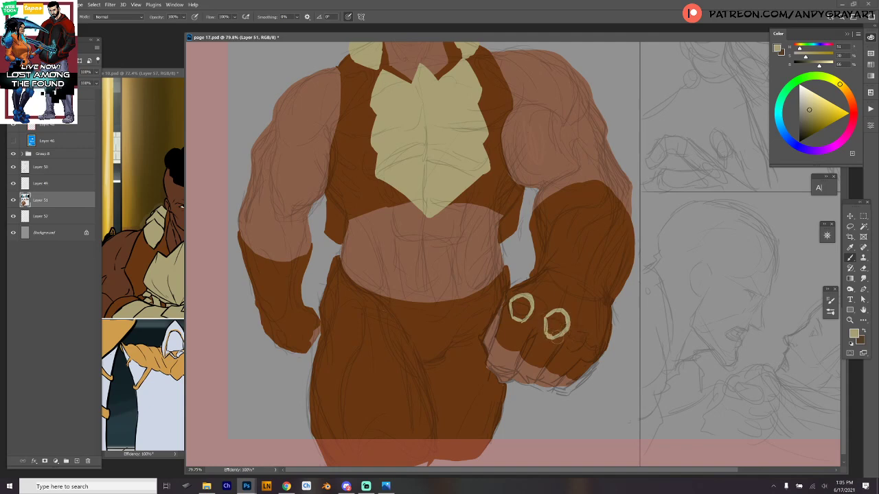
mouse_move(569, 341)
mouse_down()
mouse_move(577, 354)
mouse_move(590, 344)
mouse_move(582, 355)
mouse_move(589, 337)
mouse_move(593, 364)
mouse_move(598, 344)
mouse_move(594, 359)
mouse_up()
key(ctrl+z)
Step: Paint khaki finger plates and a plate over the back of the smaller hand
drag(295, 348, 295, 341)
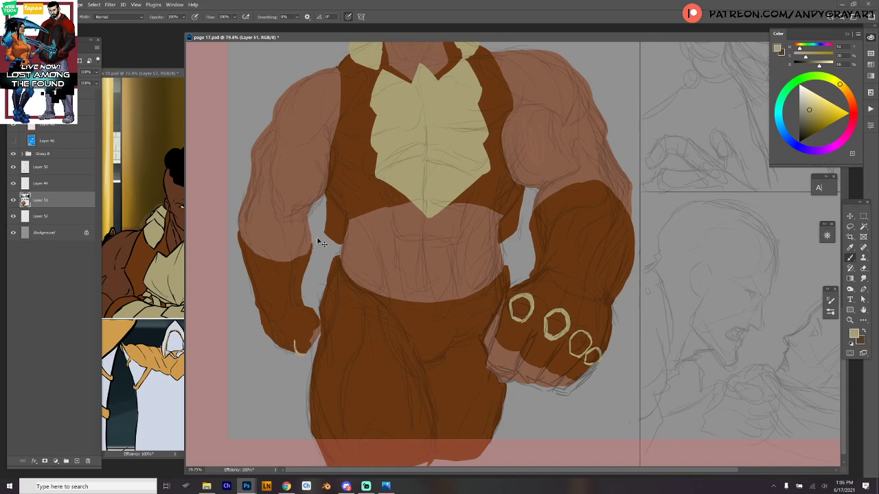
key(ctrl+z)
mouse_move(282, 333)
mouse_down()
mouse_move(280, 347)
mouse_move(267, 331)
mouse_up()
drag(258, 309, 277, 335)
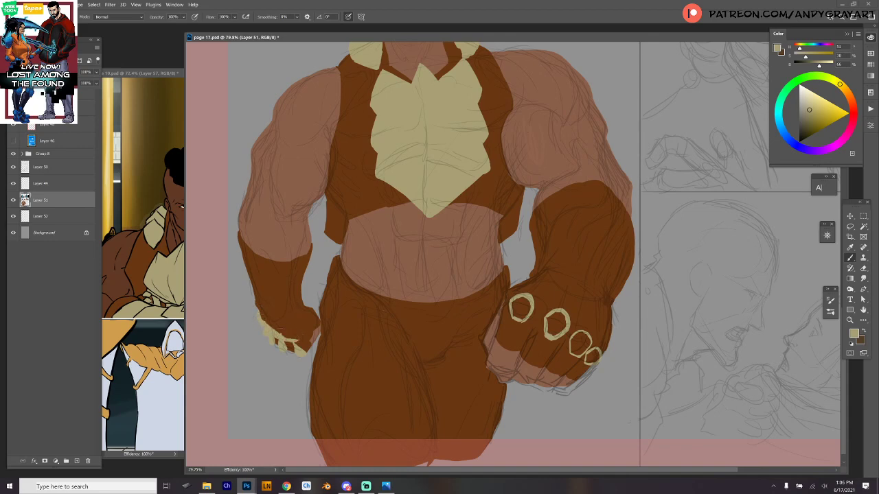
mouse_move(260, 311)
mouse_down()
mouse_move(278, 333)
mouse_move(301, 326)
mouse_move(304, 339)
mouse_move(280, 328)
mouse_move(297, 323)
mouse_move(304, 336)
mouse_up()
key(ctrl+z)
key(ctrl+z)
mouse_move(303, 337)
mouse_down()
mouse_move(279, 332)
mouse_move(300, 336)
mouse_up()
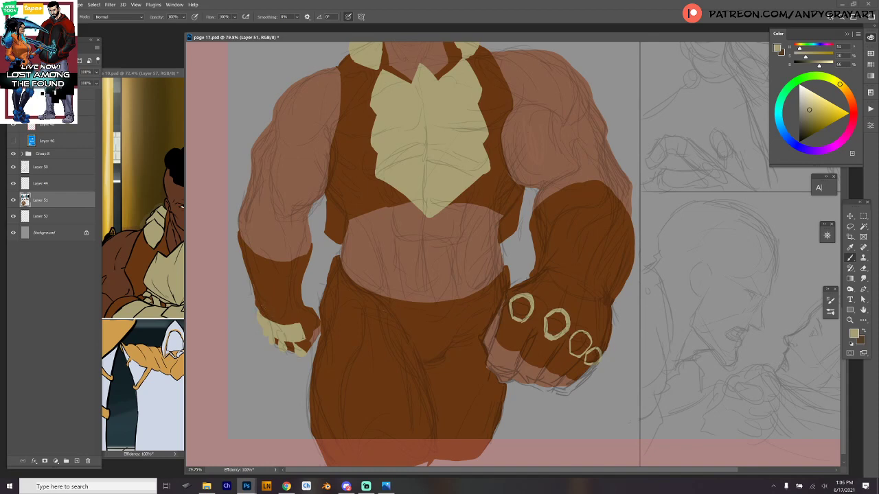
Step: Outline and fill a khaki bracer from the smaller hand up to the glove's top edge, and add a thumb plate
drag(257, 309, 289, 325)
drag(258, 309, 295, 323)
mouse_move(254, 304)
mouse_down()
mouse_move(262, 284)
mouse_move(283, 306)
mouse_move(262, 283)
mouse_move(292, 317)
mouse_move(254, 263)
mouse_move(280, 277)
mouse_move(283, 313)
mouse_up()
mouse_move(252, 271)
mouse_down()
mouse_move(260, 256)
mouse_move(262, 311)
mouse_up()
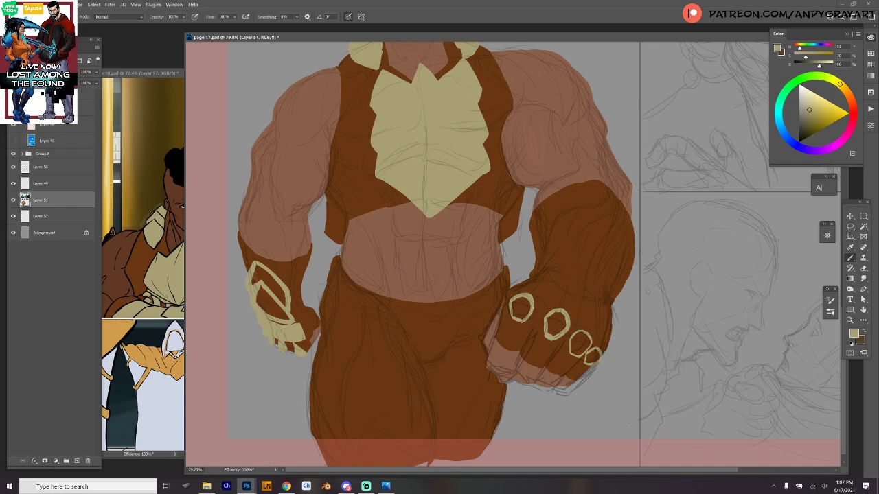
drag(249, 272, 244, 249)
key(ctrl+z)
drag(246, 283, 247, 249)
mouse_move(246, 242)
mouse_down()
mouse_move(292, 273)
mouse_move(297, 328)
mouse_move(262, 317)
mouse_up()
mouse_move(253, 263)
mouse_down()
mouse_move(261, 258)
mouse_move(280, 278)
mouse_move(274, 293)
mouse_move(294, 330)
mouse_up()
mouse_move(265, 278)
mouse_down()
mouse_move(288, 328)
mouse_move(281, 314)
mouse_move(310, 309)
mouse_up()
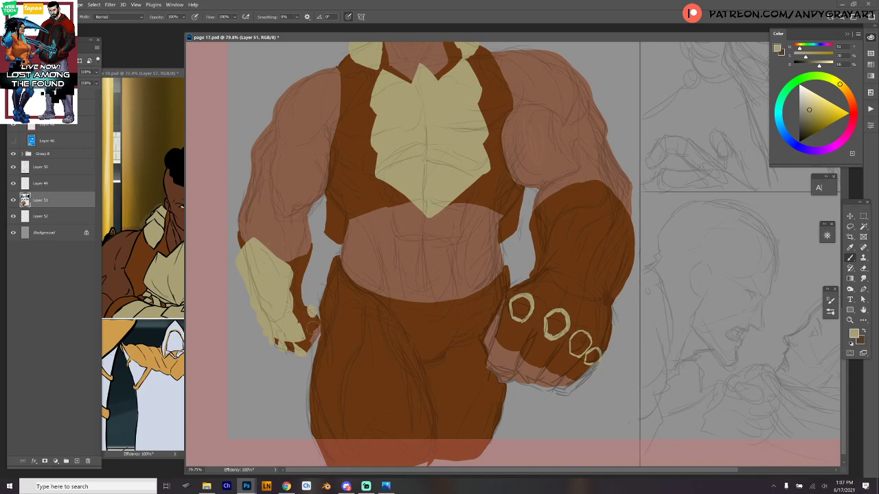
drag(288, 346, 305, 347)
Step: Draw a khaki line curving just above the four knuckle guards on the larger fist, redoing the stroke until it fits
drag(459, 244, 370, 268)
drag(507, 241, 538, 200)
drag(555, 253, 506, 262)
mouse_move(427, 285)
mouse_down()
mouse_move(465, 299)
mouse_move(497, 335)
mouse_up()
key(ctrl+z)
key(ctrl+z)
key(ctrl+z)
drag(417, 283, 479, 306)
key(ctrl+z)
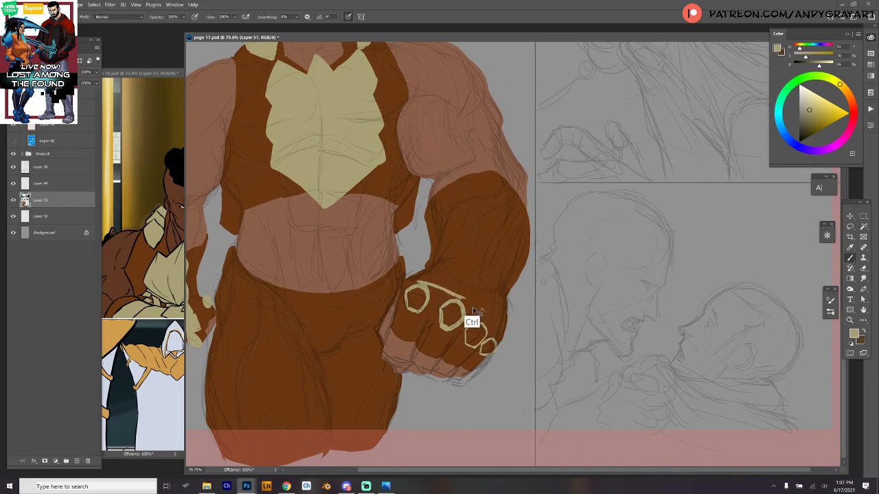
drag(416, 283, 479, 313)
key(ctrl+z)
drag(417, 282, 481, 313)
key(ctrl+z)
mouse_move(419, 282)
mouse_down()
mouse_move(480, 313)
mouse_move(501, 330)
mouse_move(494, 335)
mouse_up()
key(ctrl+z)
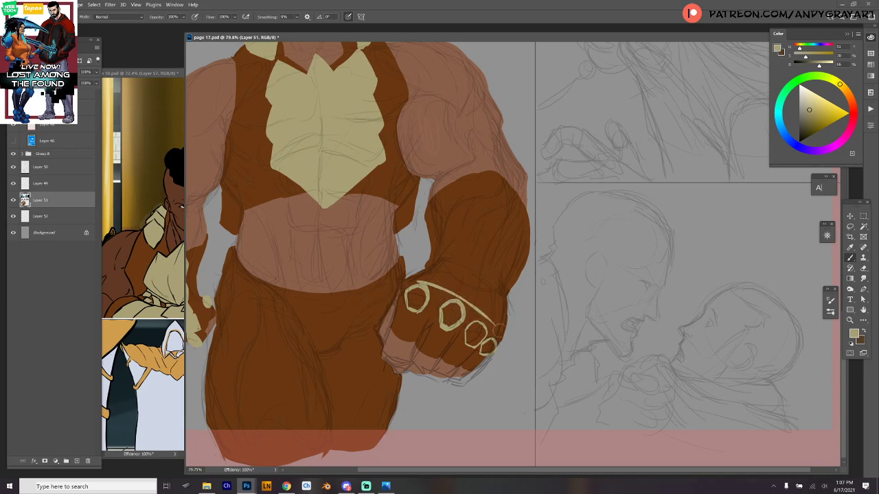
Step: Outline a khaki plate across the back of the larger hand, closing it down its outer side
mouse_move(467, 302)
mouse_down()
mouse_move(504, 335)
mouse_move(495, 345)
mouse_up()
key(ctrl+z)
key(ctrl+z)
mouse_move(483, 313)
mouse_down()
mouse_move(499, 343)
mouse_move(504, 303)
mouse_move(506, 330)
mouse_move(497, 294)
mouse_move(446, 267)
mouse_move(414, 278)
mouse_up()
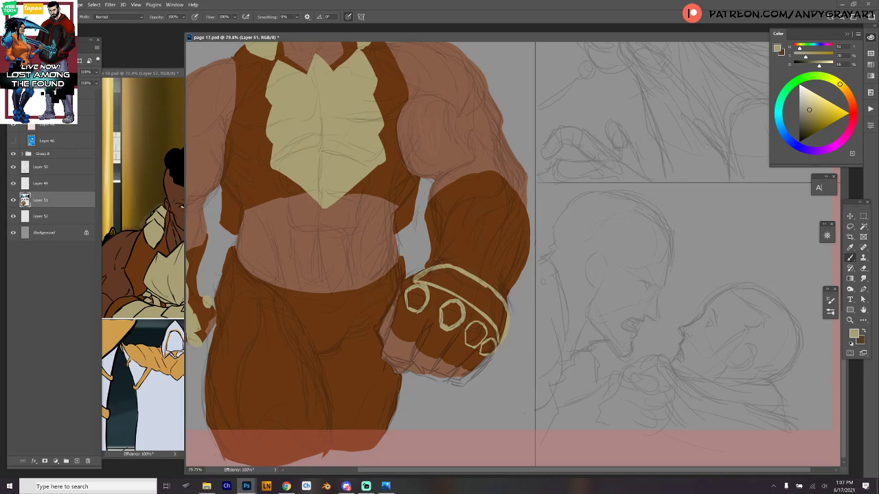
Step: Outline the lowest khaki forearm plate just above the larger hand's wrist
mouse_move(437, 266)
mouse_down()
mouse_move(438, 245)
mouse_move(478, 237)
mouse_move(434, 267)
mouse_move(480, 232)
mouse_move(498, 236)
mouse_up()
key(ctrl+z)
key(ctrl+z)
mouse_move(439, 244)
mouse_down()
mouse_move(472, 234)
mouse_move(495, 237)
mouse_up()
key(ctrl+z)
mouse_move(440, 245)
mouse_down()
mouse_move(497, 244)
mouse_move(515, 269)
mouse_move(512, 285)
mouse_up()
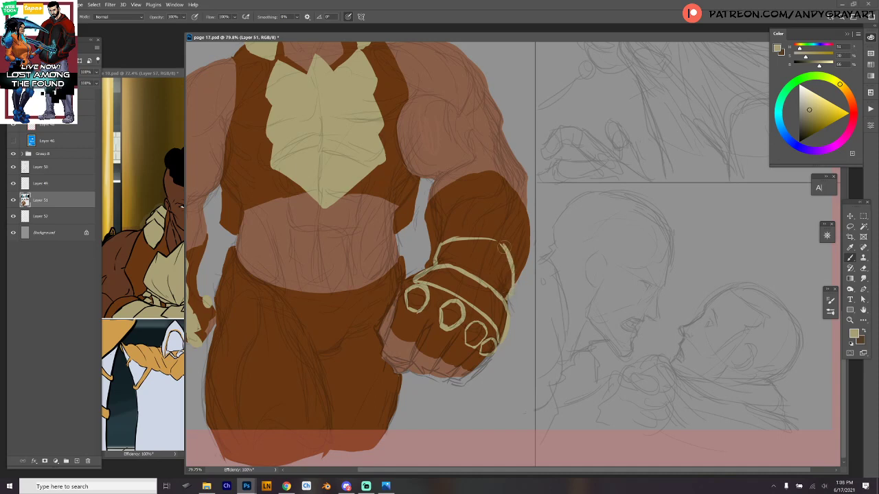
Step: Outline a second, peaked khaki plate across the middle of the larger forearm
mouse_move(445, 227)
mouse_down()
mouse_move(439, 244)
mouse_move(495, 208)
mouse_move(521, 245)
mouse_move(497, 337)
mouse_up()
key(ctrl)
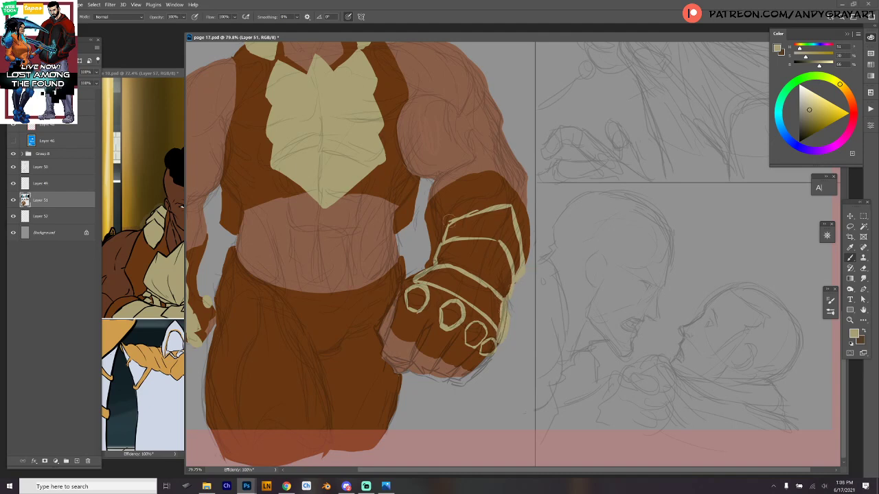
drag(447, 219, 437, 259)
Step: Outline the top peaked khaki plate near the larger glove's upper edge and carry it down the outer forearm
drag(452, 204, 500, 178)
key(ctrl+z)
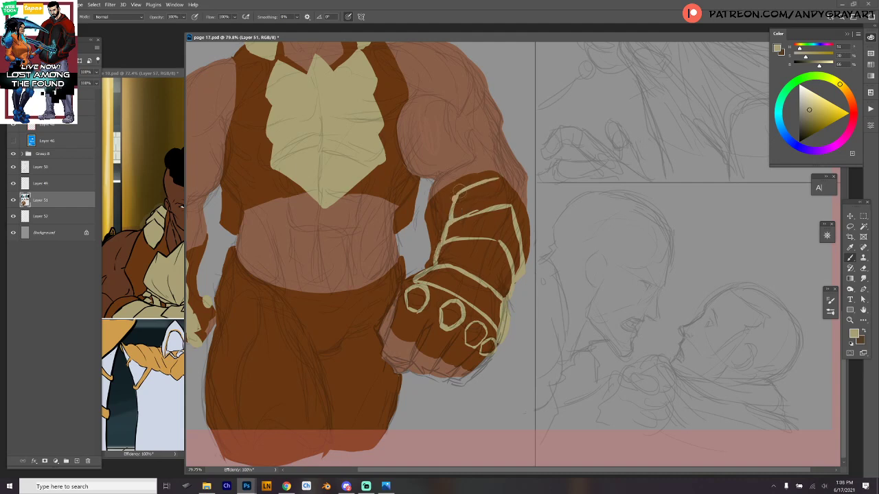
mouse_move(451, 208)
mouse_down()
mouse_move(456, 193)
mouse_move(509, 175)
mouse_move(529, 245)
mouse_up()
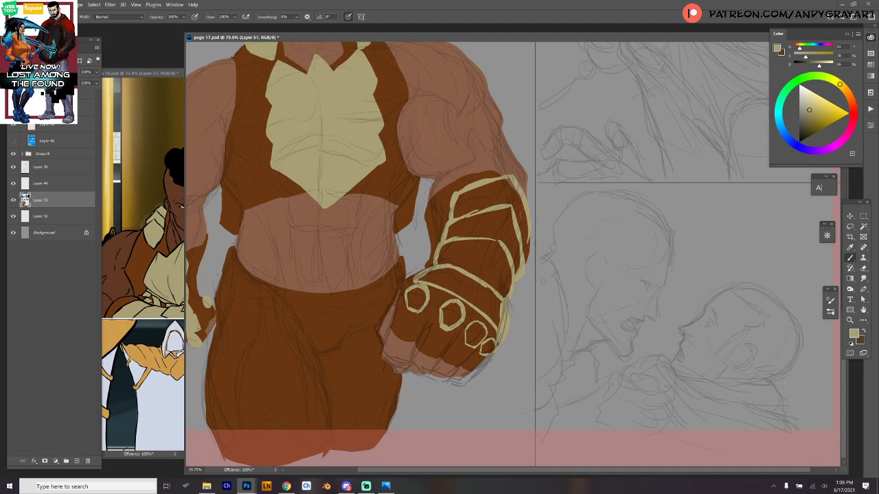
drag(523, 206, 525, 262)
mouse_move(515, 174)
mouse_down()
mouse_move(520, 187)
mouse_move(491, 176)
mouse_move(450, 194)
mouse_move(485, 177)
mouse_move(469, 182)
mouse_up()
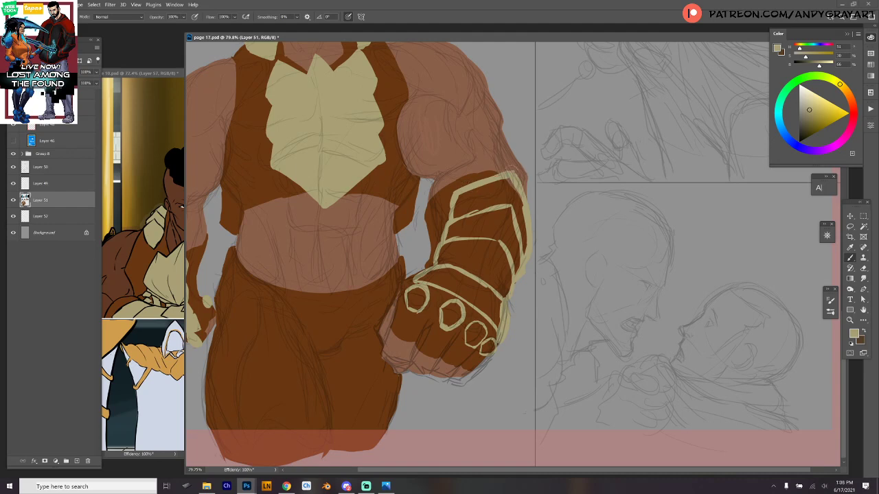
Step: Thicken the khaki edge along the inner side of the larger forearm's plates
drag(453, 190, 426, 263)
mouse_move(440, 232)
mouse_down()
mouse_move(431, 244)
mouse_move(434, 237)
mouse_up()
drag(447, 203, 439, 224)
drag(454, 188, 446, 198)
Step: Select the areas inside the larger forearm, hand and knuckle plate outlines with the Magic Wand, fill them with khaki, and deselect
key(w)
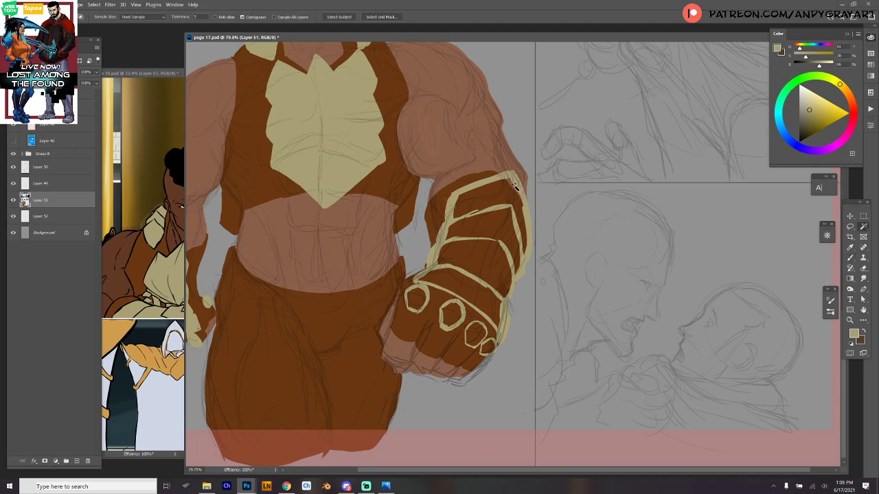
click(513, 187)
shift+click(505, 206)
shift+click(500, 232)
shift+click(492, 256)
shift+click(473, 301)
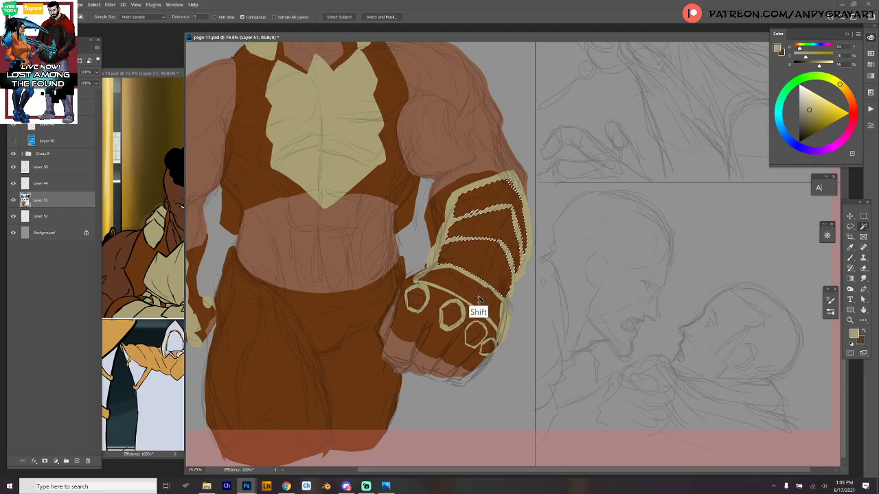
shift+click(445, 317)
shift+click(413, 295)
shift+click(475, 335)
shift+click(486, 345)
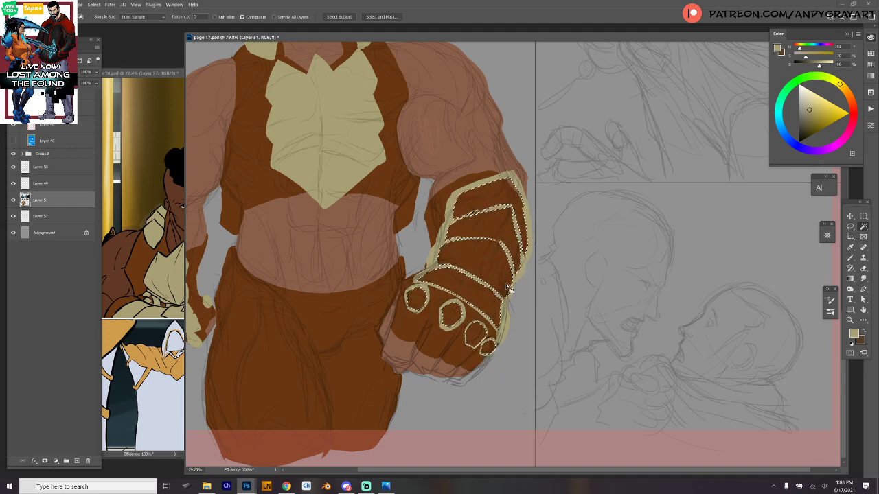
key(alt+BackSpace)
key(ctrl+d)
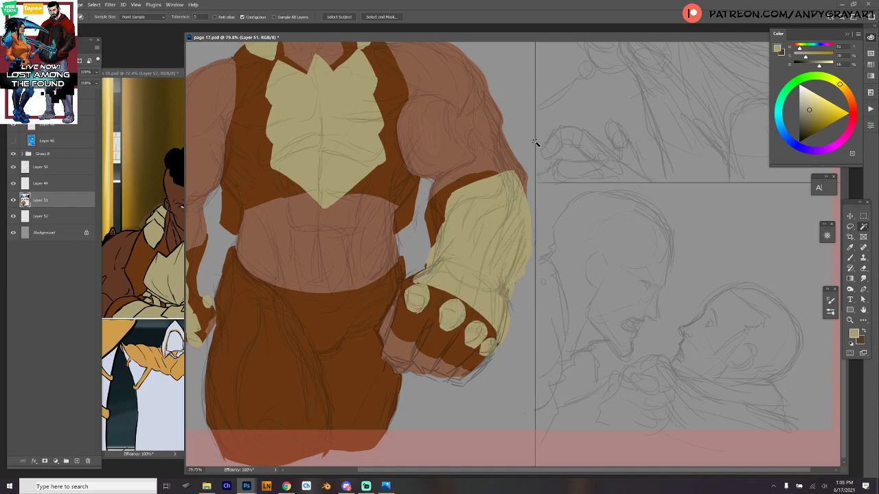
Step: Touch up the larger glove's upper edge with the sampled skin tone and sample the glove's brown for the brush
key(b)
alt+click(485, 175)
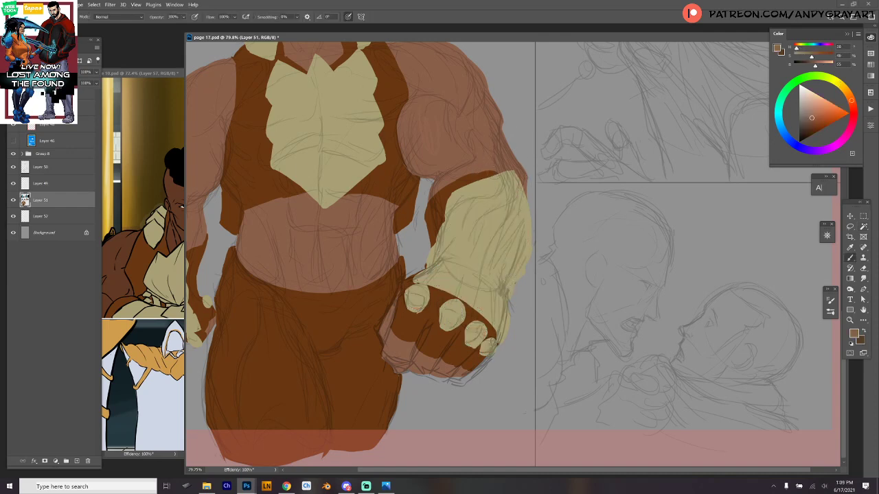
drag(497, 172, 470, 175)
alt+click(431, 210)
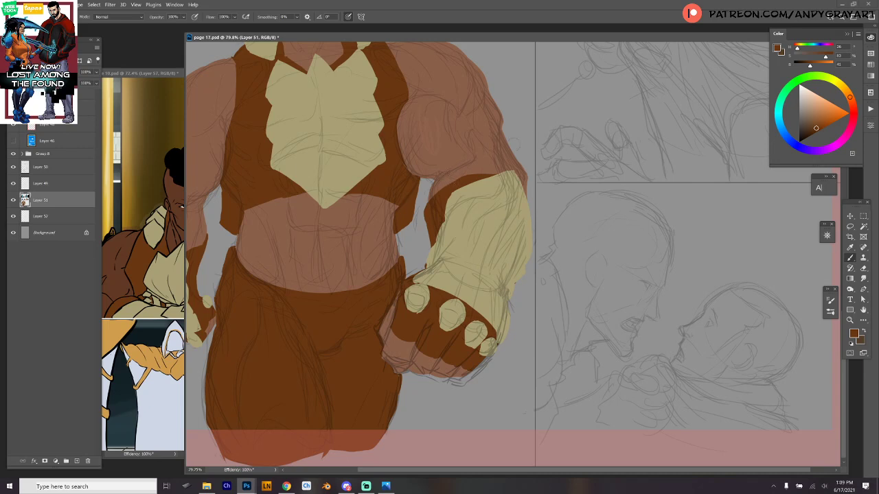
drag(549, 138, 653, 169)
drag(604, 210, 582, 211)
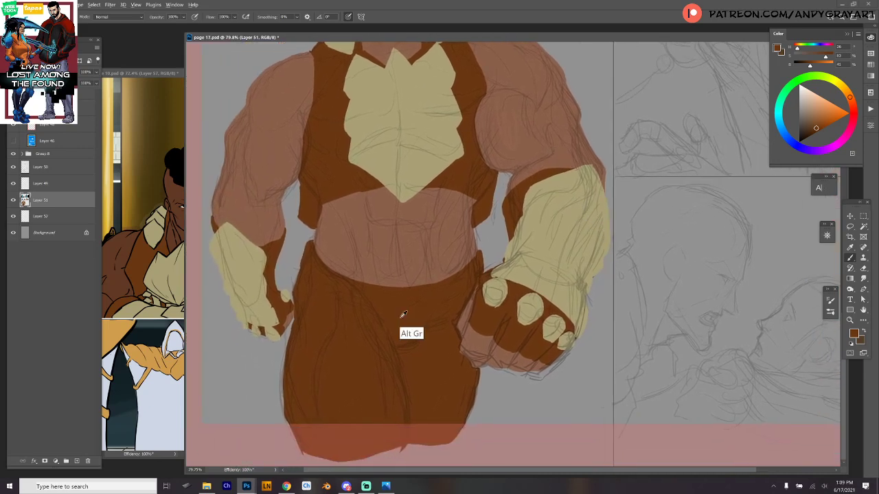
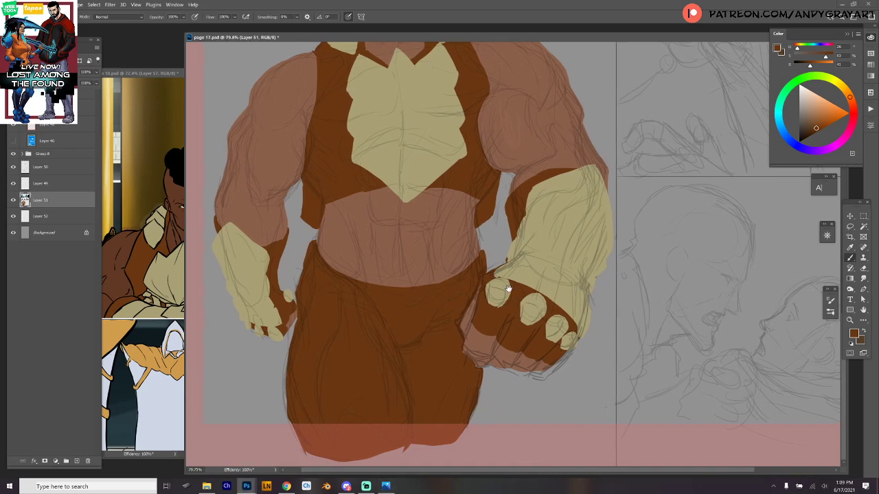
Step: Refine the brown waistline of the trousers along both sides beneath the abdomen
scroll(480, 288, left, 2)
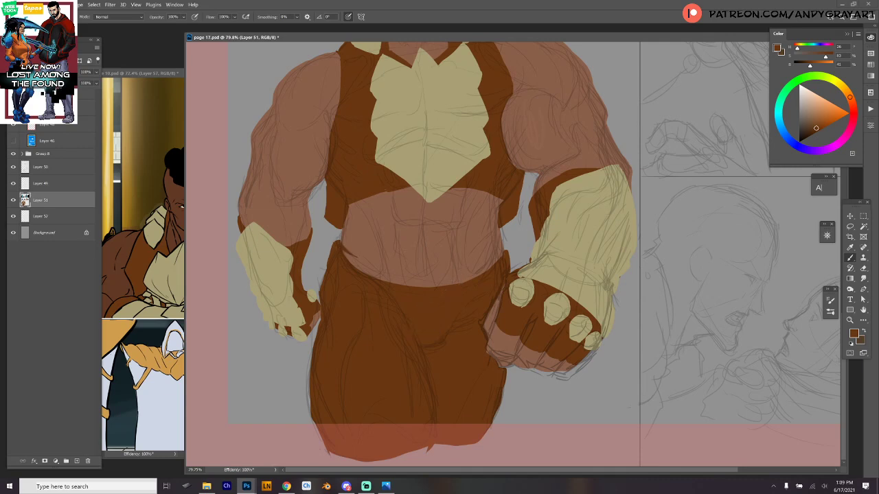
drag(345, 253, 410, 286)
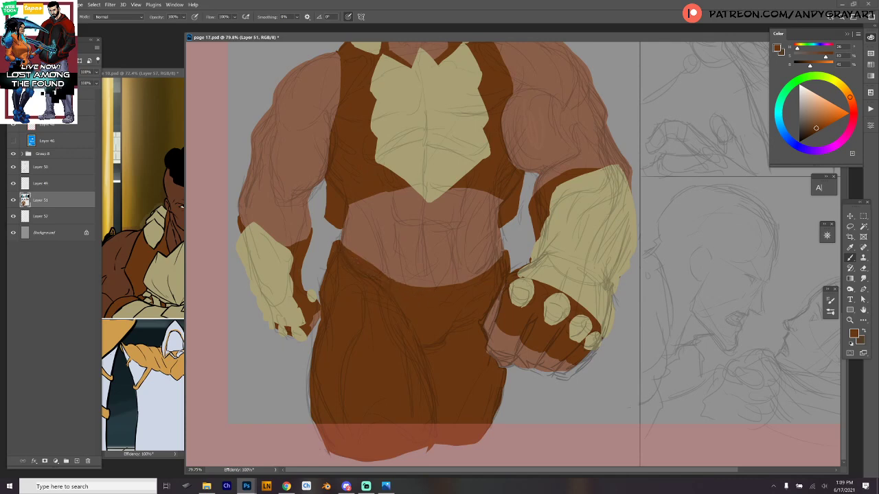
drag(504, 244, 464, 283)
drag(500, 254, 440, 299)
Step: Sample the chest plate's khaki and paint tapered spikes along the waistband's middle and out to the hip beside the larger glove
alt+click(440, 185)
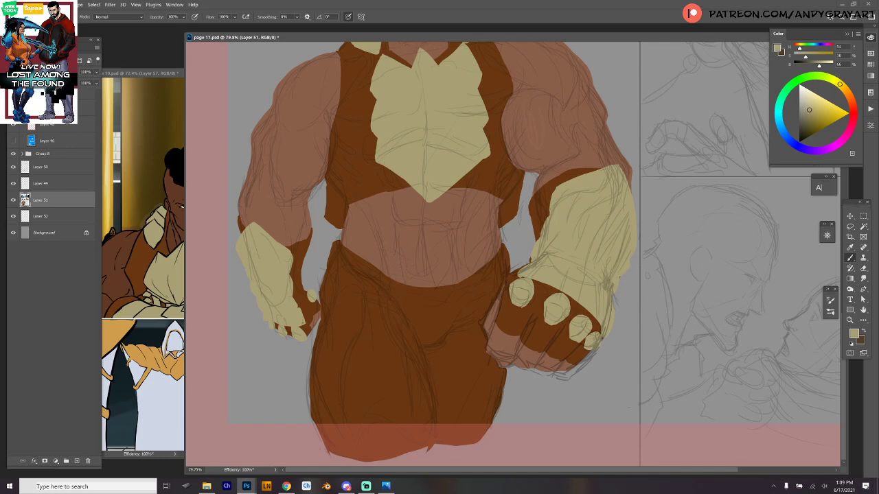
click(405, 285)
drag(402, 291, 405, 304)
drag(391, 276, 392, 301)
mouse_move(449, 280)
mouse_down()
mouse_move(450, 308)
mouse_move(453, 297)
mouse_up()
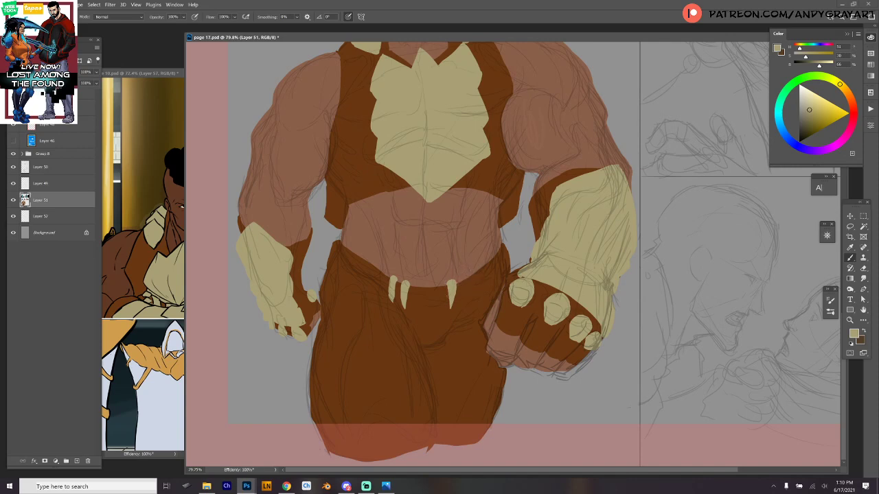
drag(470, 271, 468, 304)
drag(487, 261, 488, 292)
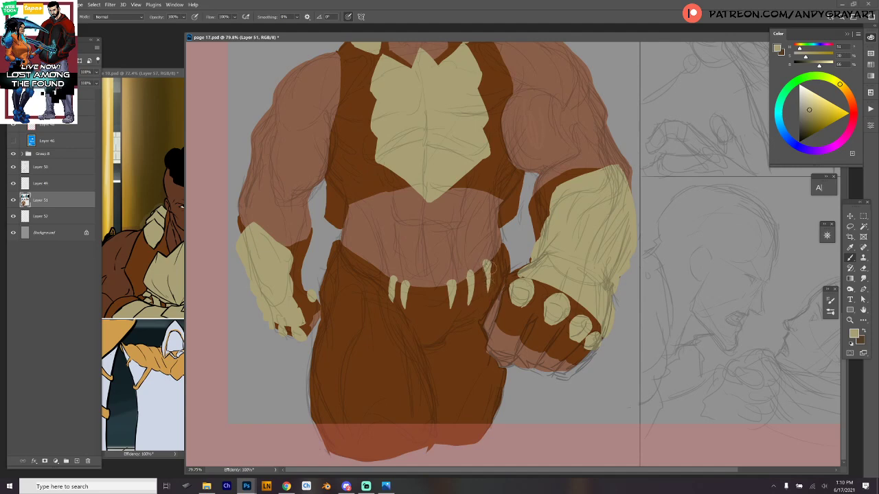
drag(496, 251, 500, 284)
mouse_move(507, 244)
mouse_down()
mouse_move(509, 270)
mouse_move(506, 257)
mouse_up()
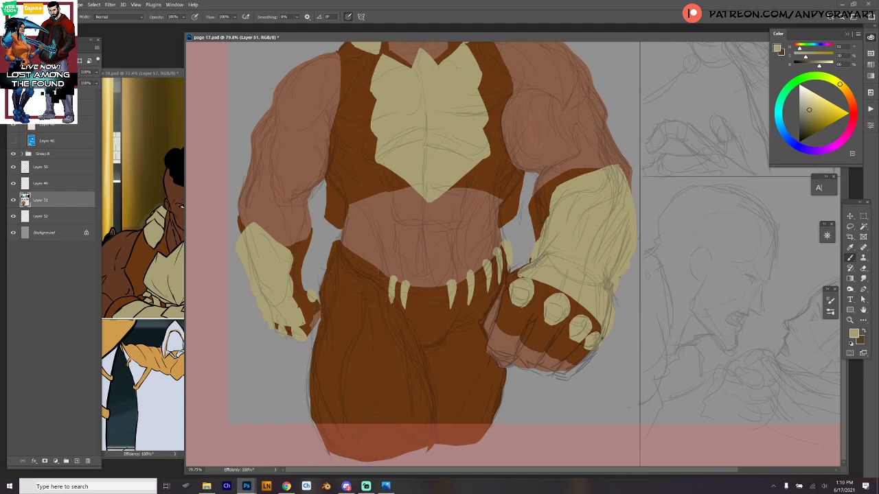
Step: Continue the row of khaki spikes along the waistband to the hip on the smaller glove's side
drag(382, 265, 378, 296)
mouse_move(369, 255)
mouse_down()
mouse_move(363, 283)
mouse_move(351, 261)
mouse_move(343, 274)
mouse_move(352, 264)
mouse_move(341, 249)
mouse_up()
mouse_move(344, 241)
mouse_down()
mouse_move(330, 265)
mouse_move(342, 251)
mouse_move(334, 262)
mouse_move(333, 243)
mouse_up()
key(ctrl+z)
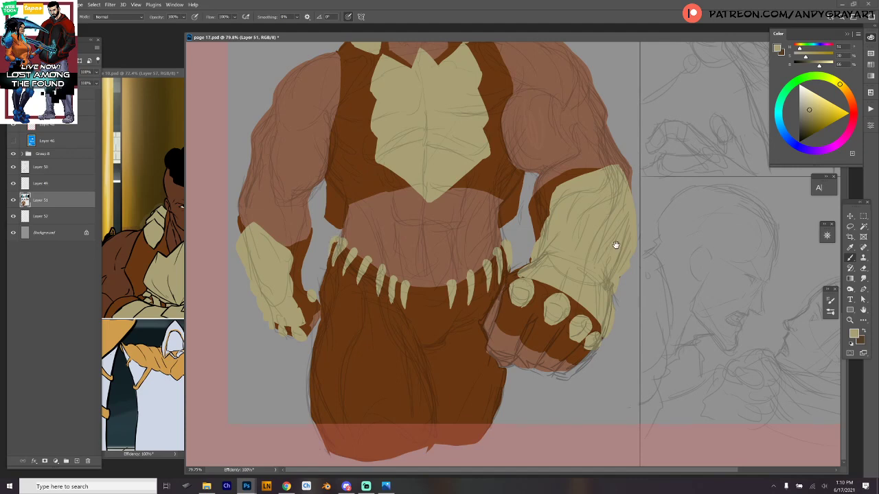
Step: Rework the spikes on the larger glove's side, covering a misplaced one with sampled brown and painting closely spaced khaki spikes instead
drag(614, 246, 604, 291)
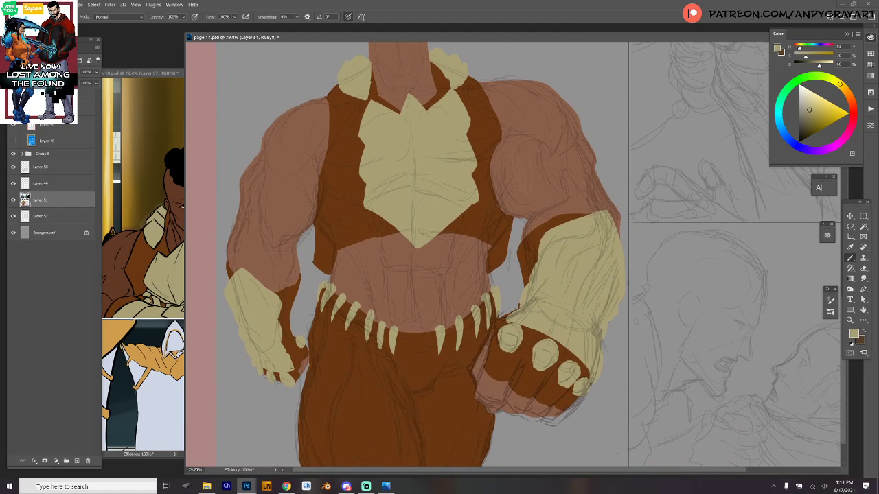
drag(448, 325, 449, 349)
drag(495, 289, 492, 313)
alt+click(471, 339)
drag(459, 323, 460, 350)
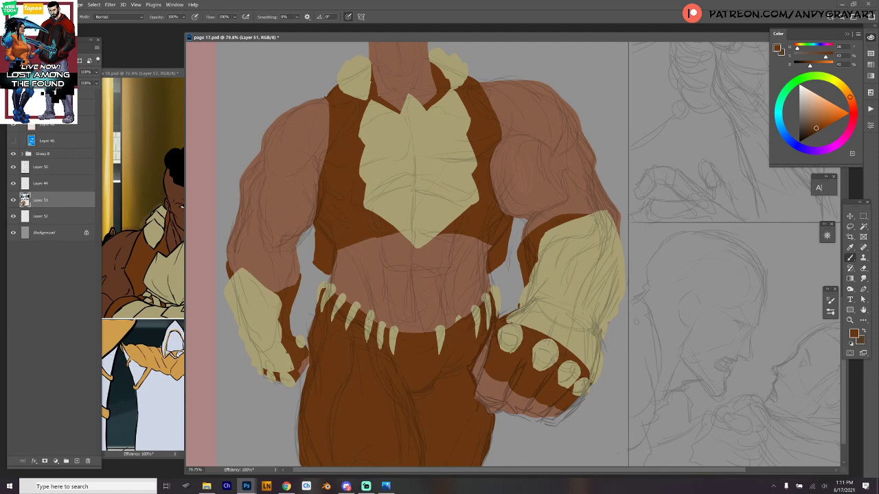
alt+click(464, 311)
drag(461, 313, 453, 354)
alt+click(489, 308)
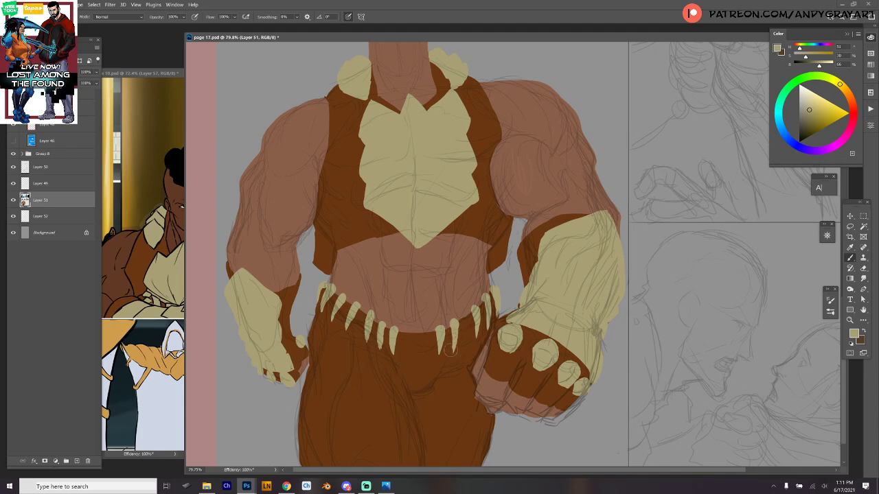
drag(466, 312, 467, 341)
mouse_move(572, 274)
mouse_down()
mouse_move(558, 308)
mouse_move(576, 227)
mouse_up()
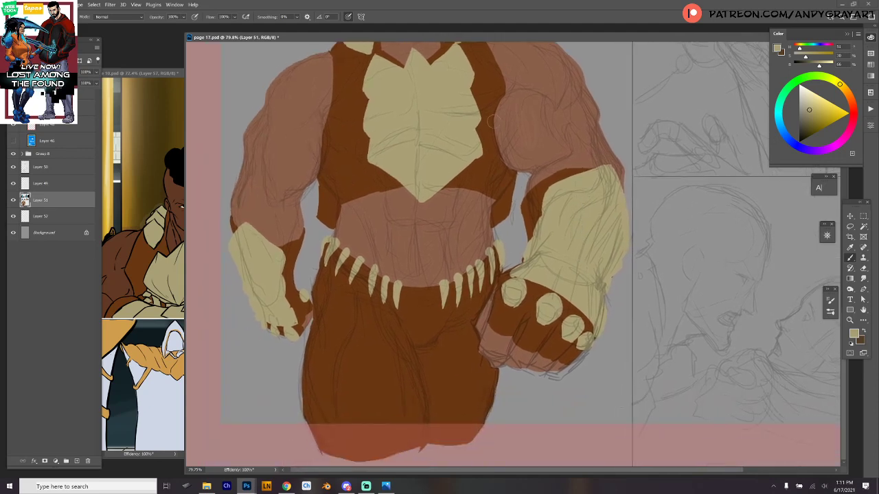
Step: Outline a khaki plate over the outer thigh on the smaller glove's side, tapering from the hip down the leg
click(386, 486)
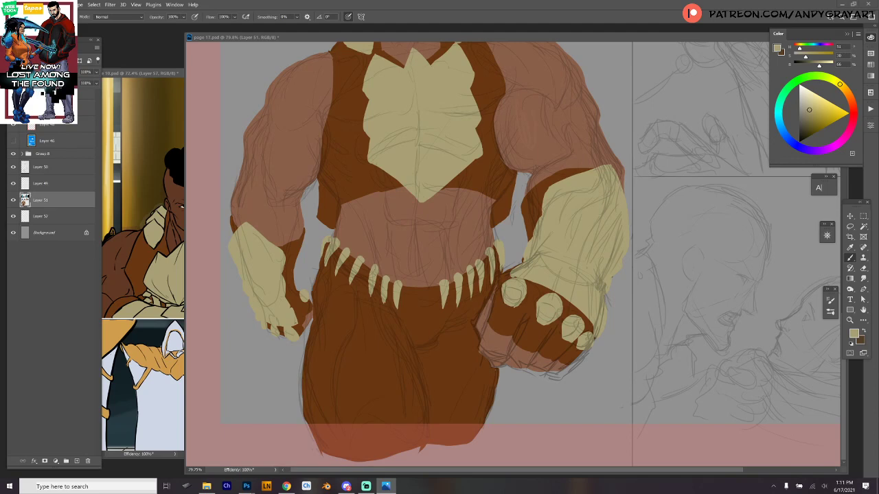
click(246, 486)
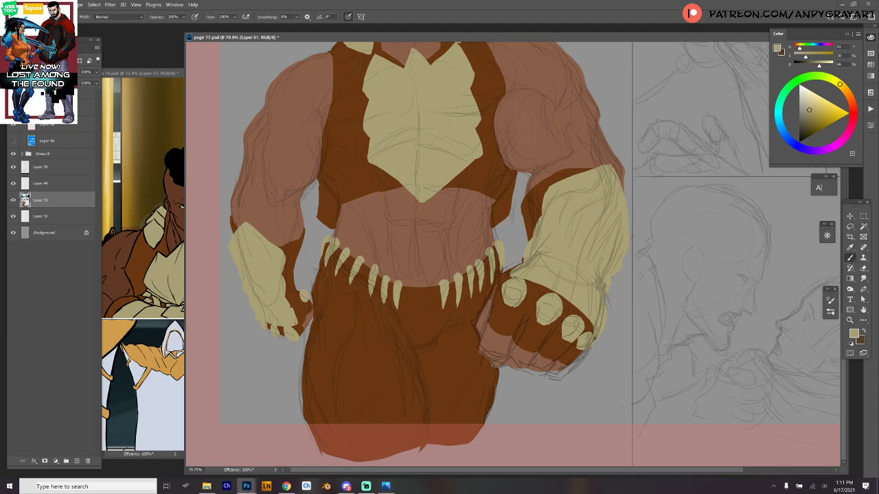
mouse_move(321, 266)
mouse_down()
mouse_move(312, 320)
mouse_move(312, 300)
mouse_move(293, 357)
mouse_move(300, 339)
mouse_move(298, 424)
mouse_up()
mouse_move(321, 271)
mouse_down()
mouse_move(350, 305)
mouse_move(350, 292)
mouse_move(358, 312)
mouse_move(342, 367)
mouse_move(309, 421)
mouse_move(302, 377)
mouse_move(319, 288)
mouse_move(309, 411)
mouse_up()
key(ctrl+z)
key(ctrl+z)
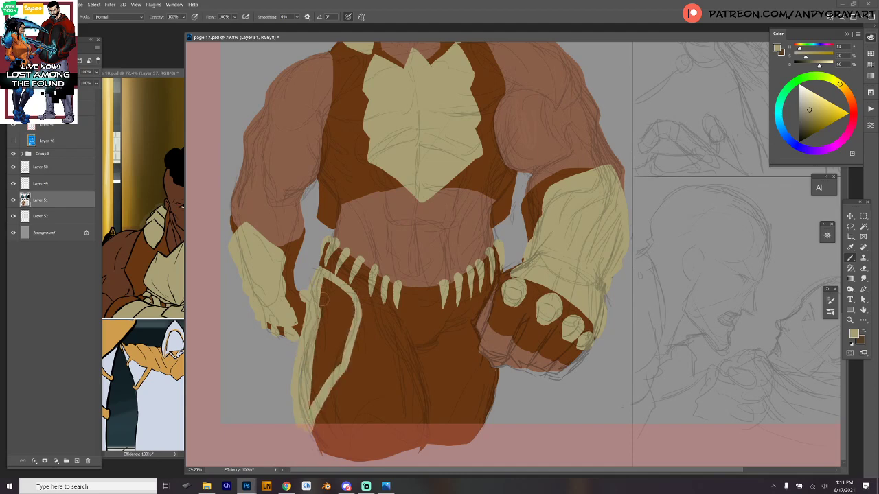
Step: Fill the inside of the thigh plate with khaki strokes and build up its jagged outer edge
drag(323, 302, 313, 407)
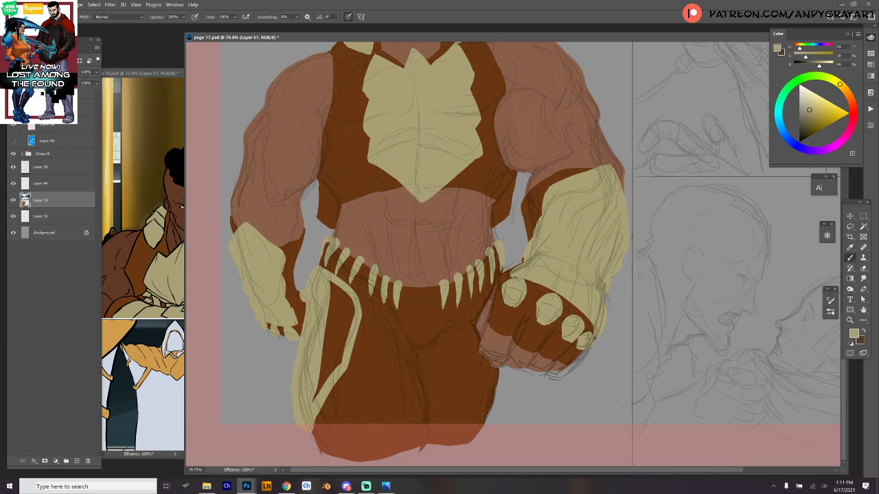
mouse_move(305, 303)
mouse_down()
mouse_move(286, 403)
mouse_move(291, 425)
mouse_up()
mouse_move(335, 280)
mouse_down()
mouse_move(315, 404)
mouse_move(332, 376)
mouse_up()
drag(296, 296, 301, 306)
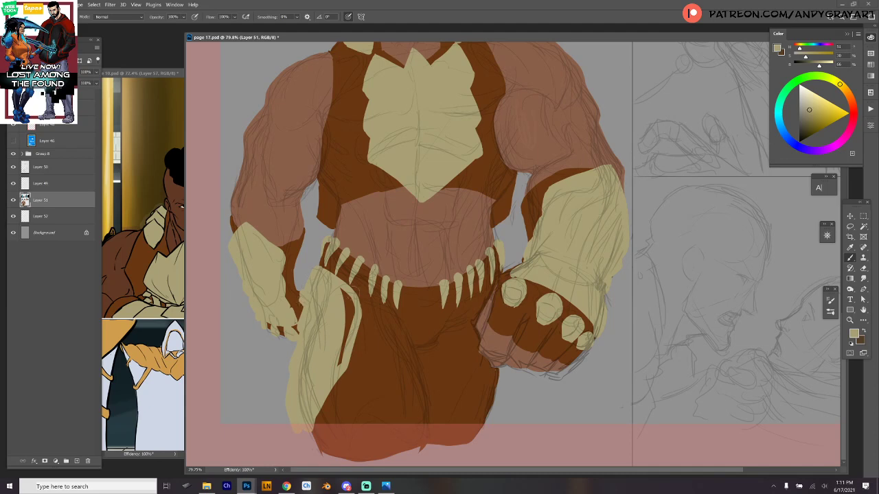
mouse_move(350, 289)
mouse_down()
mouse_move(342, 350)
mouse_move(350, 297)
mouse_move(352, 314)
mouse_up()
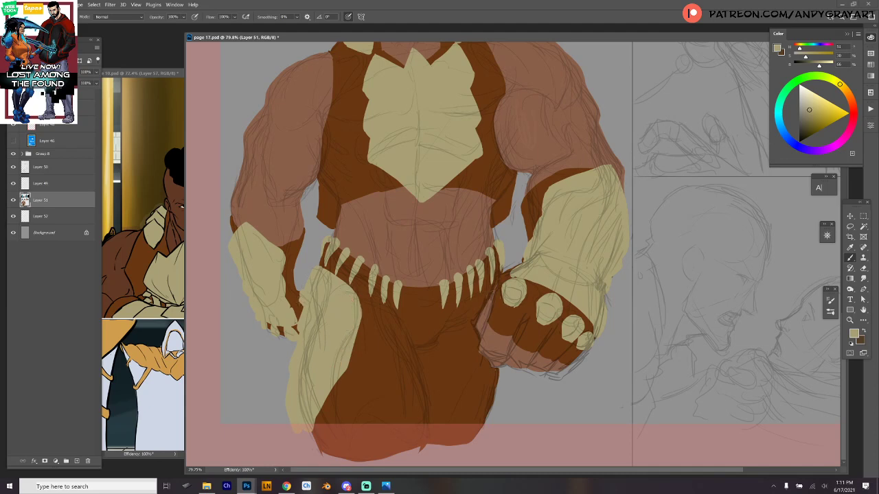
Step: Outline and fill a matching khaki plate on the opposite outer thigh, below the larger glove
mouse_move(498, 278)
mouse_down()
mouse_move(477, 317)
mouse_move(484, 306)
mouse_up()
key(ctrl+z)
mouse_move(475, 341)
mouse_down()
mouse_move(473, 367)
mouse_move(493, 405)
mouse_up()
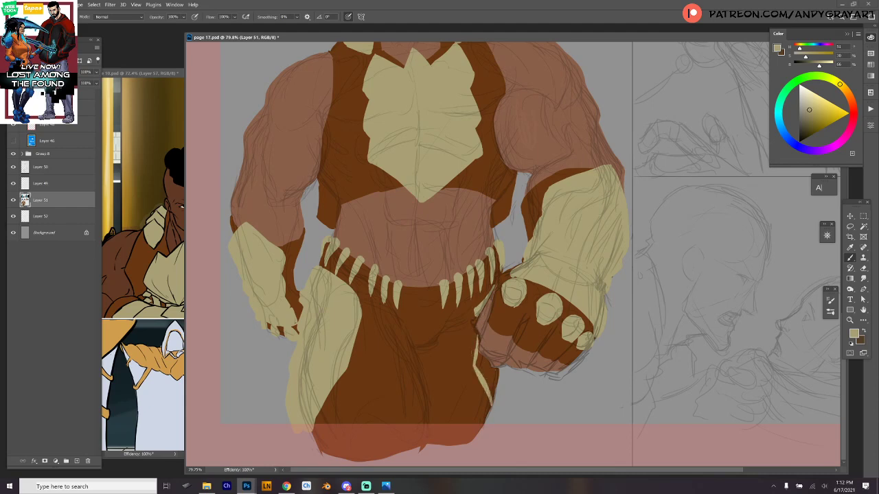
drag(479, 351, 496, 373)
mouse_move(478, 341)
mouse_down()
mouse_move(506, 402)
mouse_move(484, 411)
mouse_move(496, 405)
mouse_move(488, 419)
mouse_move(484, 410)
mouse_up()
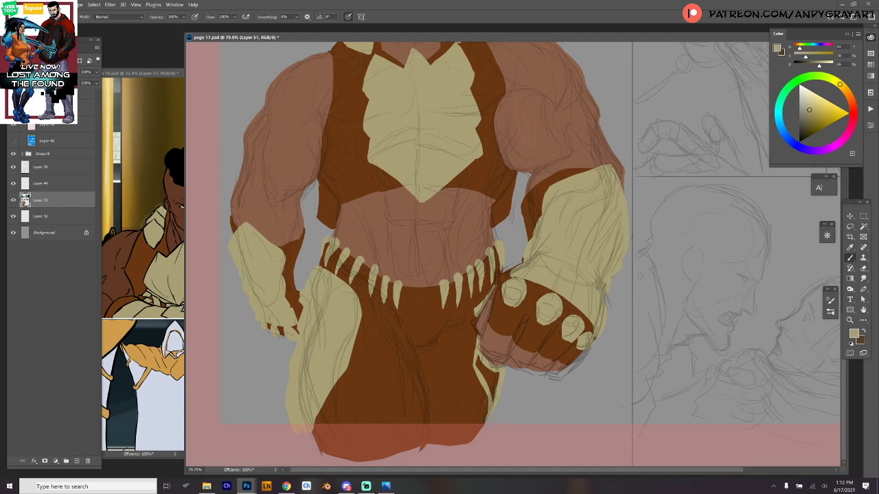
mouse_move(478, 358)
mouse_down()
mouse_move(497, 383)
mouse_move(489, 397)
mouse_move(495, 390)
mouse_up()
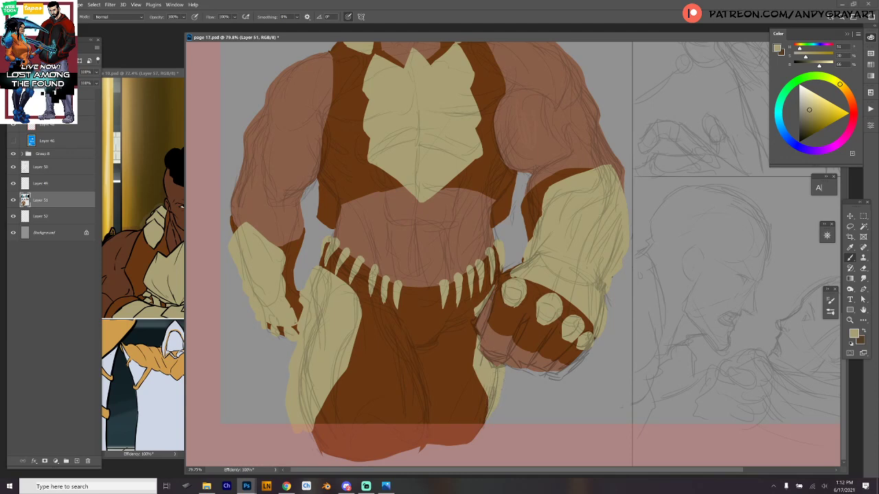
Step: Examine the figure's armour and collar and compare them with the matching character on the other open comic page
drag(550, 288, 511, 364)
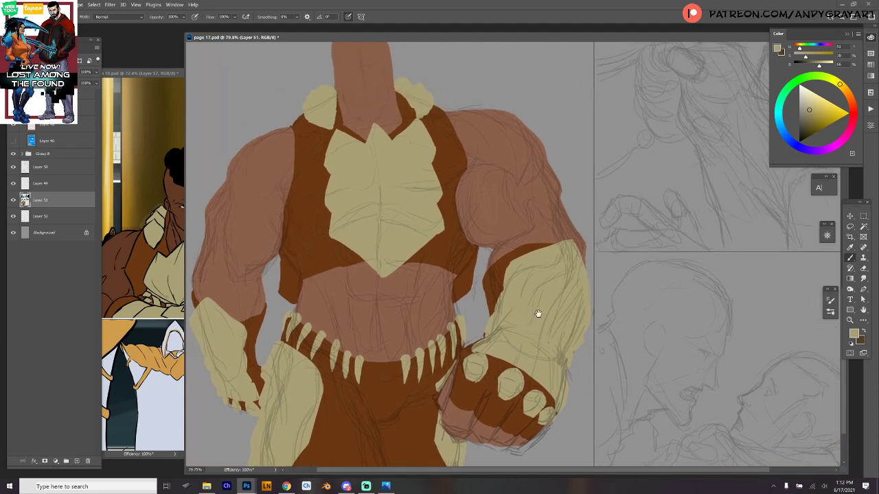
drag(539, 314, 560, 284)
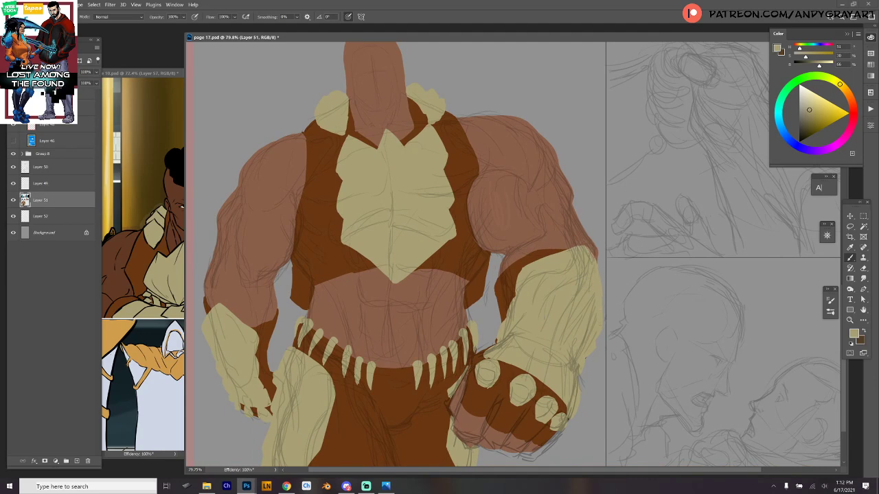
drag(587, 226, 527, 270)
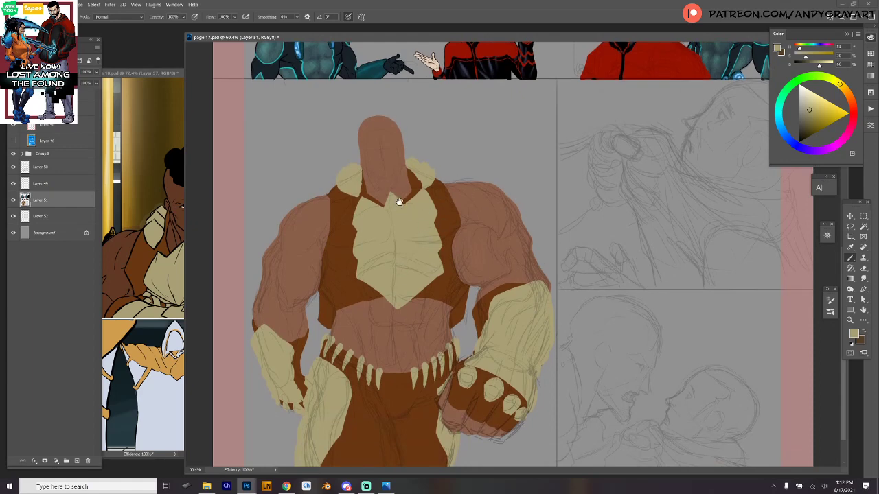
ctrl+click(422, 190)
scroll(497, 204, up, 2)
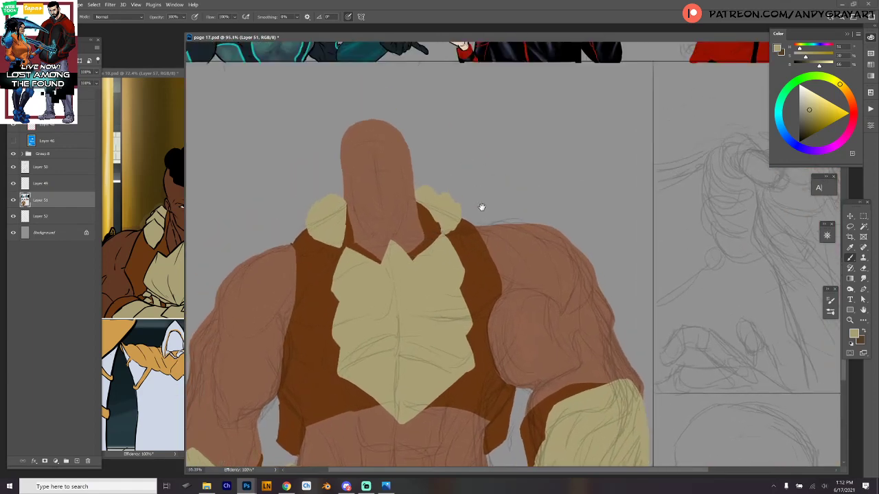
ctrl+click(435, 219)
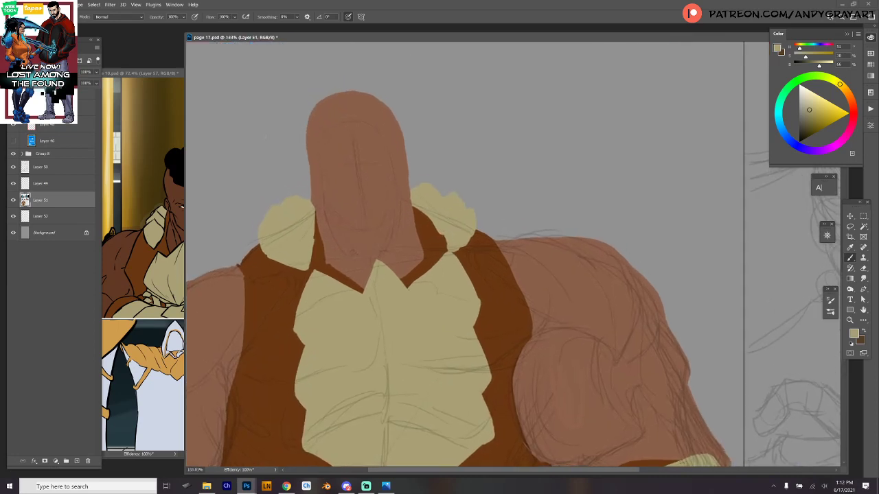
click(174, 78)
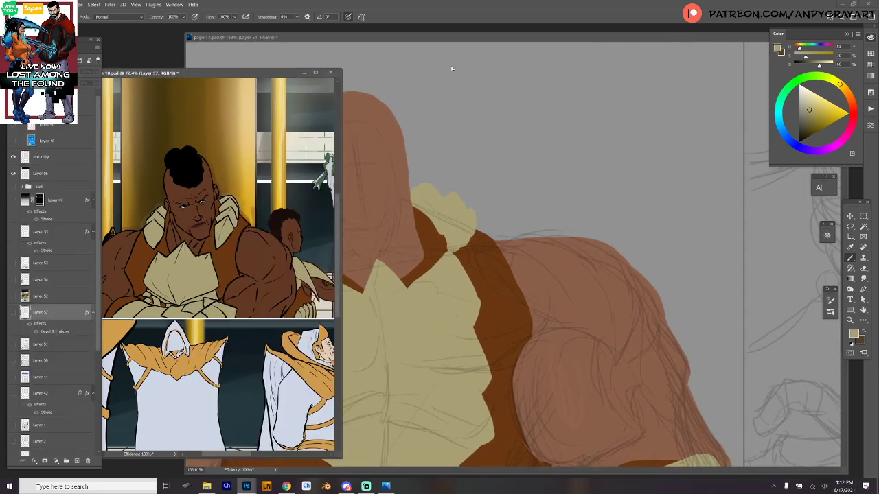
click(451, 66)
scroll(418, 208, down, 4)
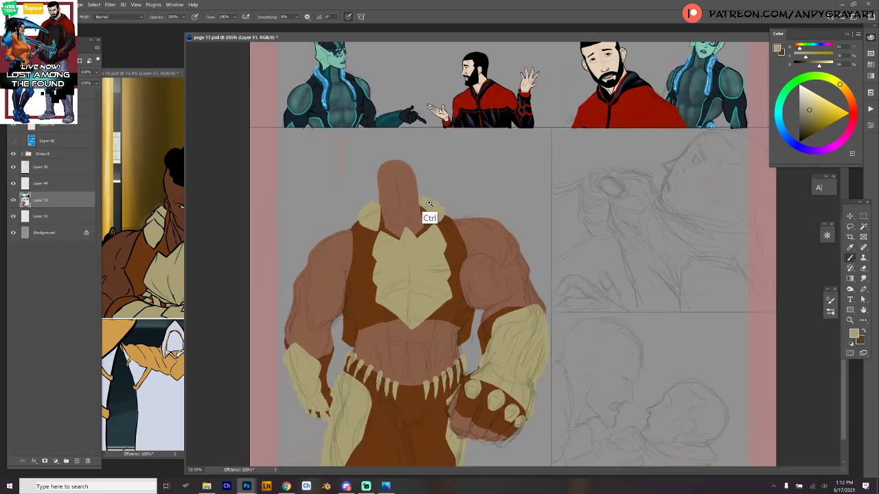
scroll(429, 204, down, 1)
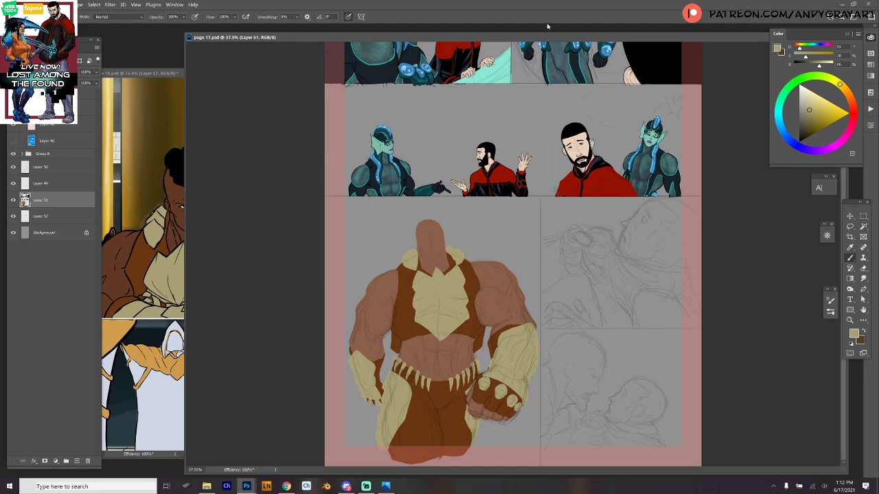
key(alt+Tab)
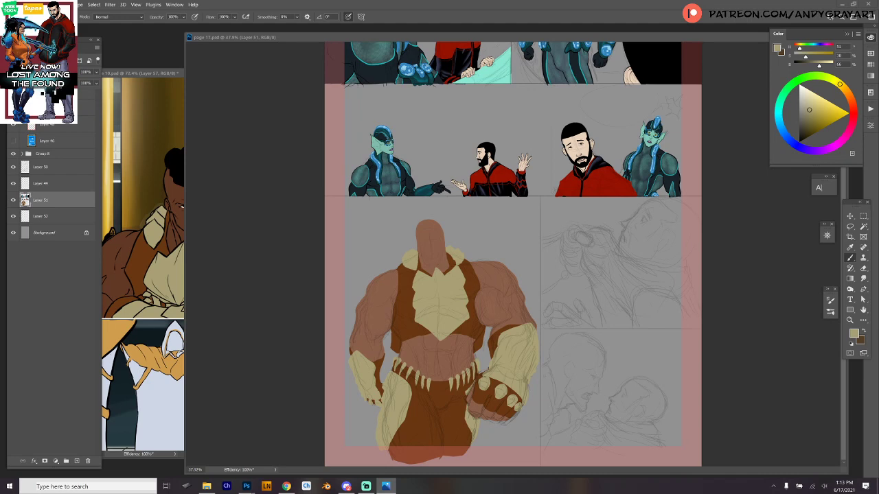
scroll(513, 267, up, 2)
scroll(513, 268, down, 3)
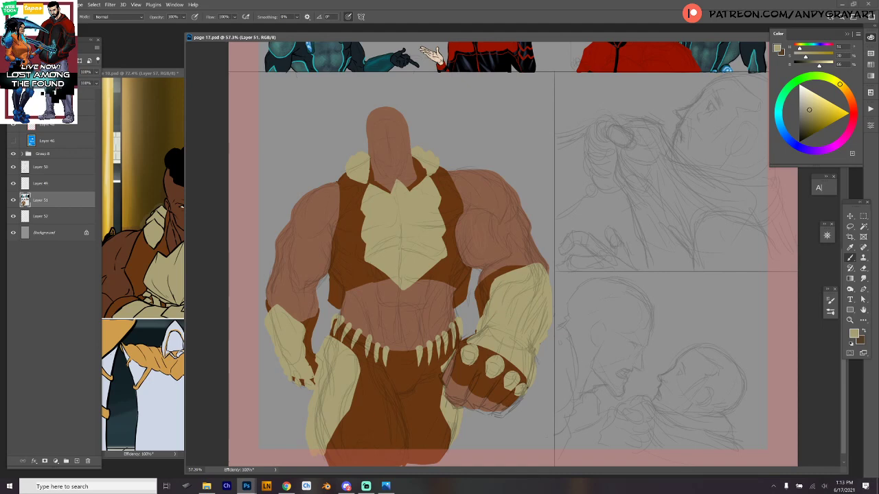
scroll(508, 467, down, 5)
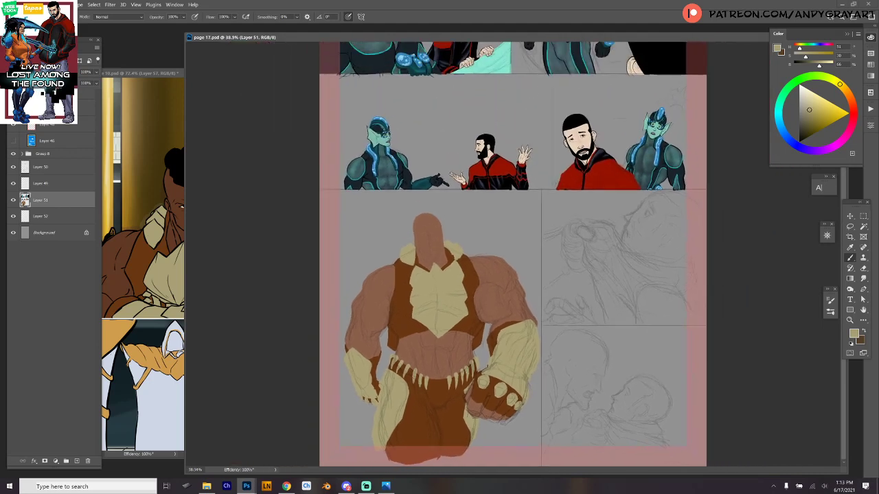
scroll(513, 385, down, 1)
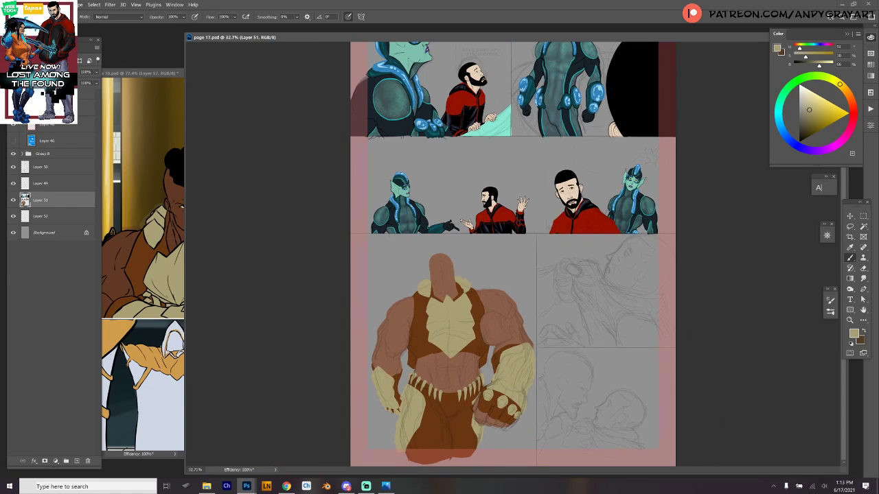
Step: Erase the excess skin colour along the outer side and crown of the large figure's head to smooth its outline
scroll(518, 252, up, 10)
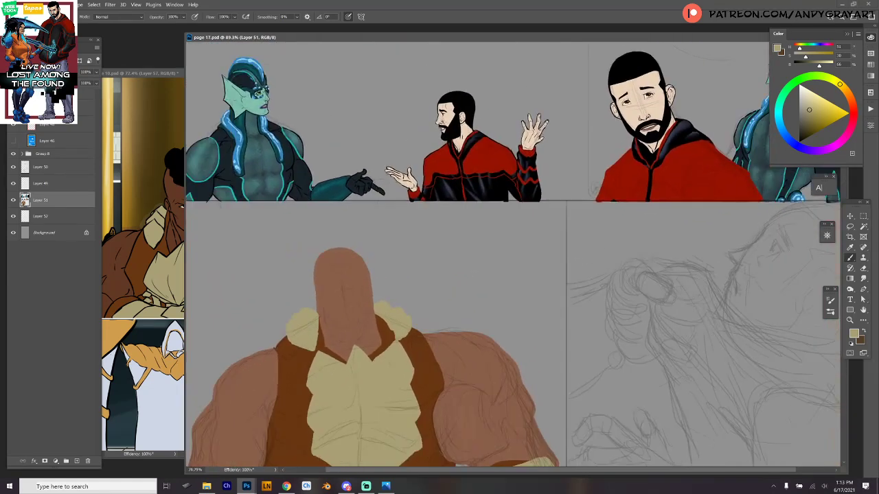
scroll(519, 252, down, 1)
key(e)
scroll(379, 251, up, 2)
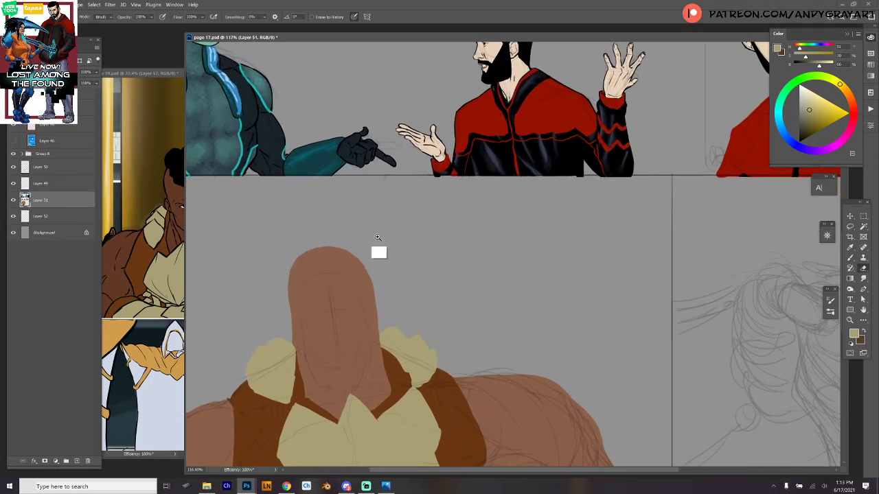
drag(292, 318, 293, 338)
mouse_move(290, 288)
mouse_down()
mouse_move(289, 309)
mouse_move(291, 259)
mouse_move(303, 254)
mouse_up()
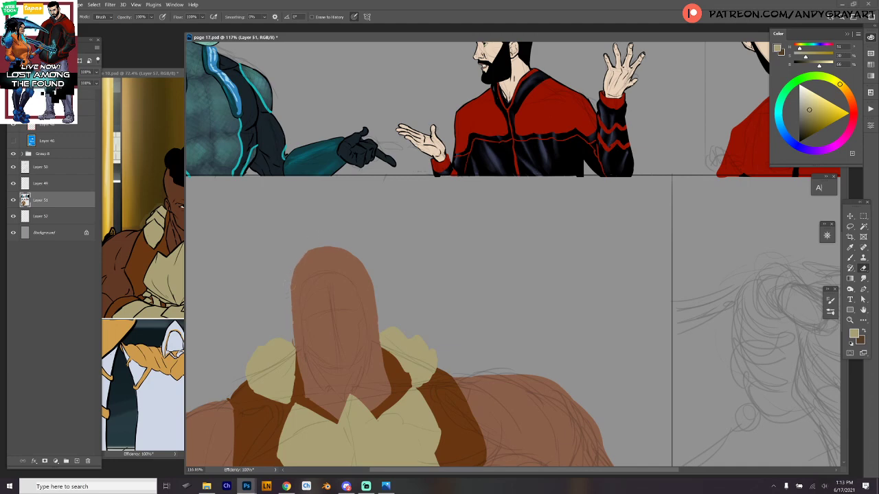
drag(294, 291, 297, 262)
drag(336, 252, 350, 249)
scroll(488, 296, up, 3)
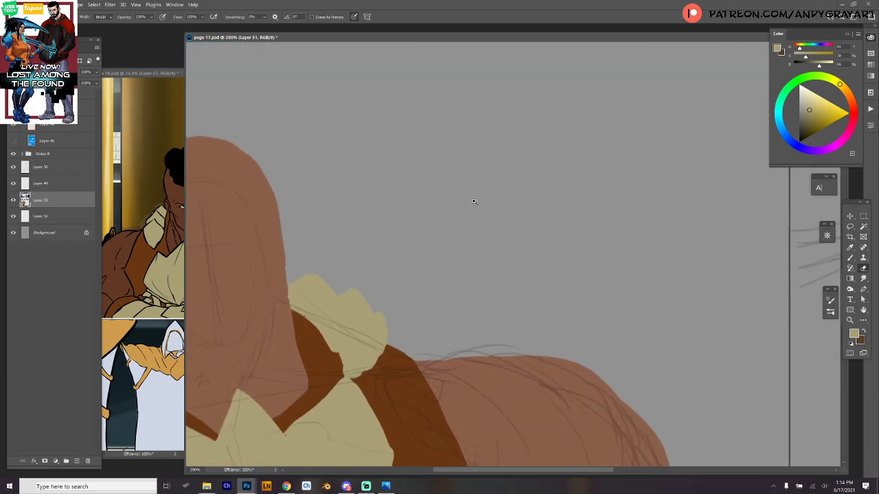
Step: Extend the khaki thigh plate on the smaller glove's side inward and fill its lower inner edge down the leg
scroll(474, 231, down, 6)
scroll(463, 240, down, 3)
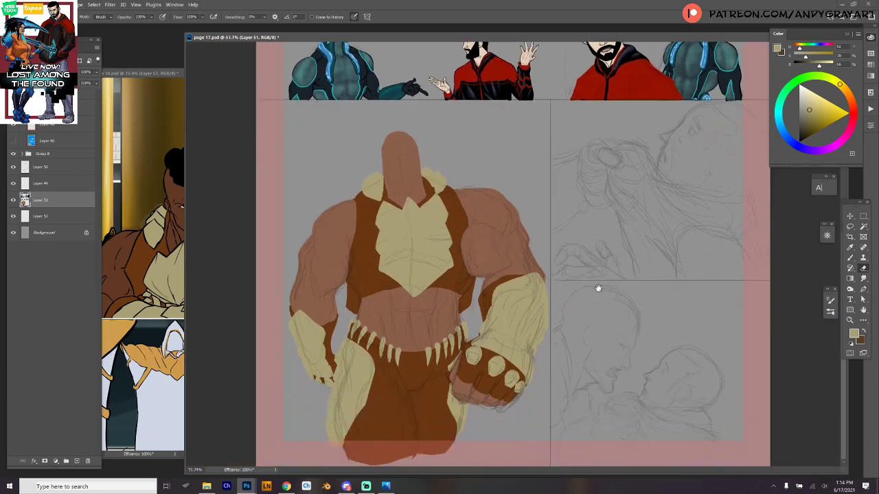
scroll(596, 290, up, 3)
scroll(601, 287, down, 2)
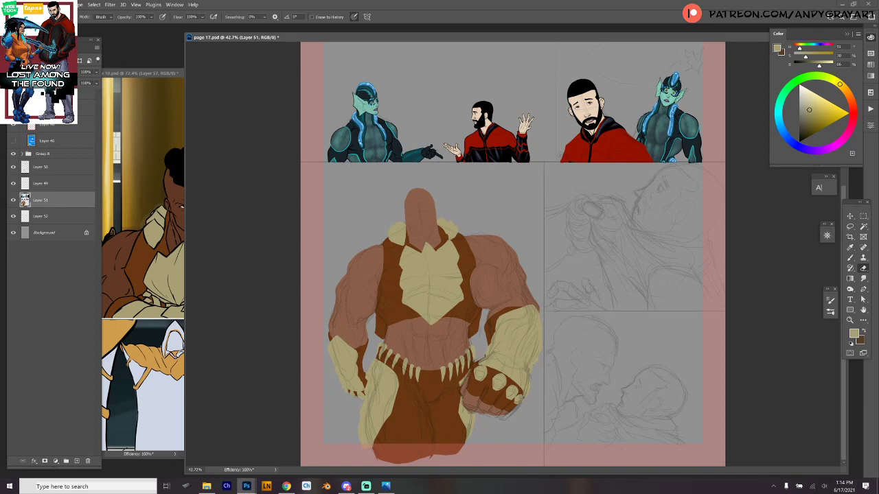
scroll(409, 405, up, 4)
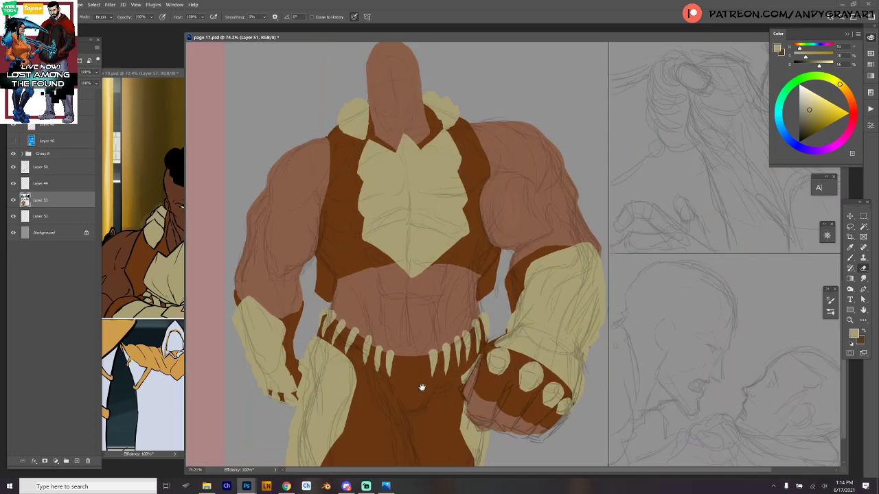
right_click(357, 323)
key(Escape)
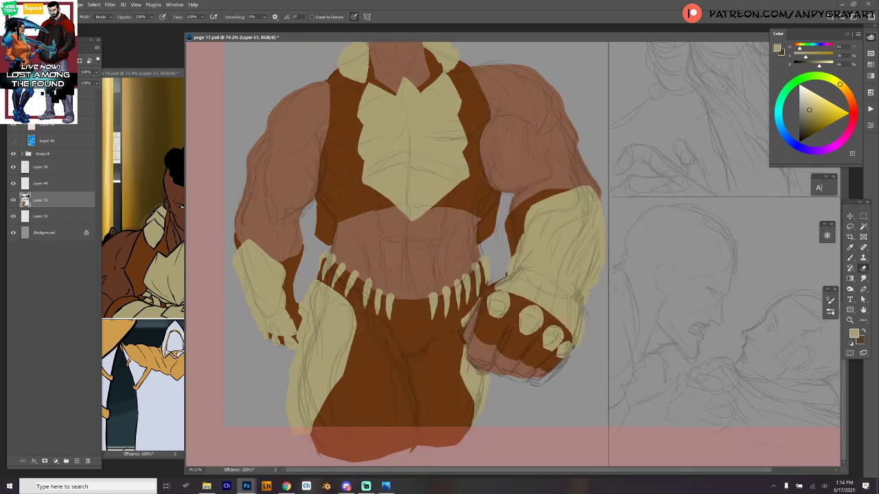
key(b)
drag(359, 328, 354, 397)
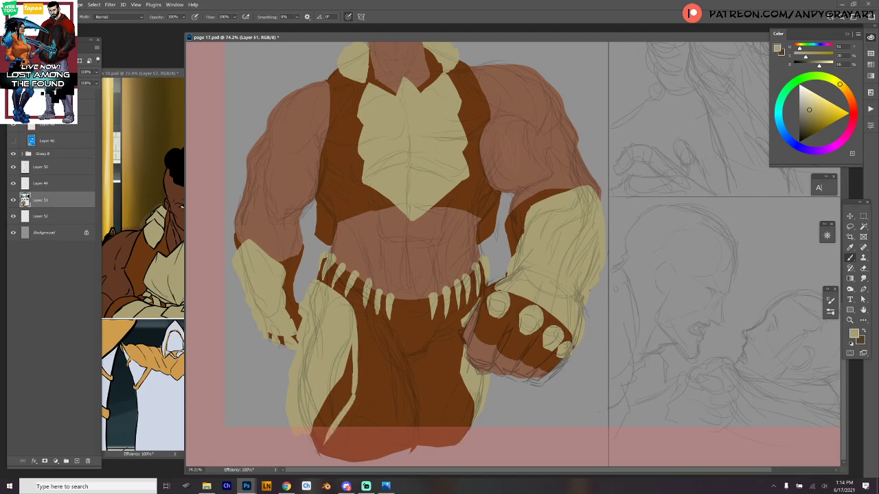
mouse_move(351, 343)
mouse_down()
mouse_move(346, 397)
mouse_move(320, 443)
mouse_up()
drag(342, 362, 323, 424)
drag(331, 390, 314, 439)
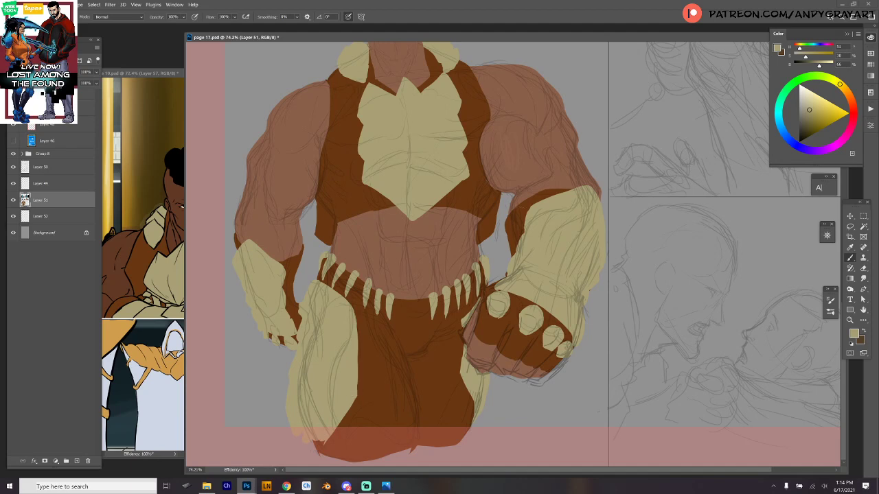
Step: Save the page 17 document with the updated figure colours
scroll(605, 213, down, 3)
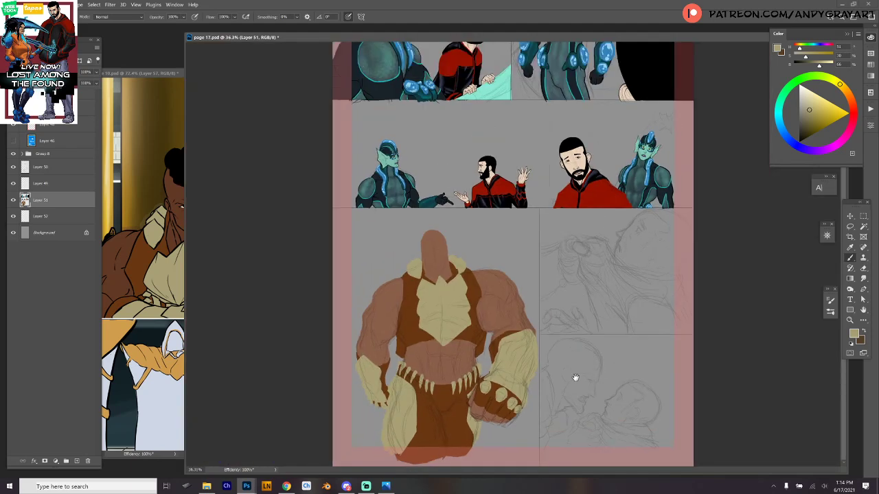
scroll(581, 361, up, 1)
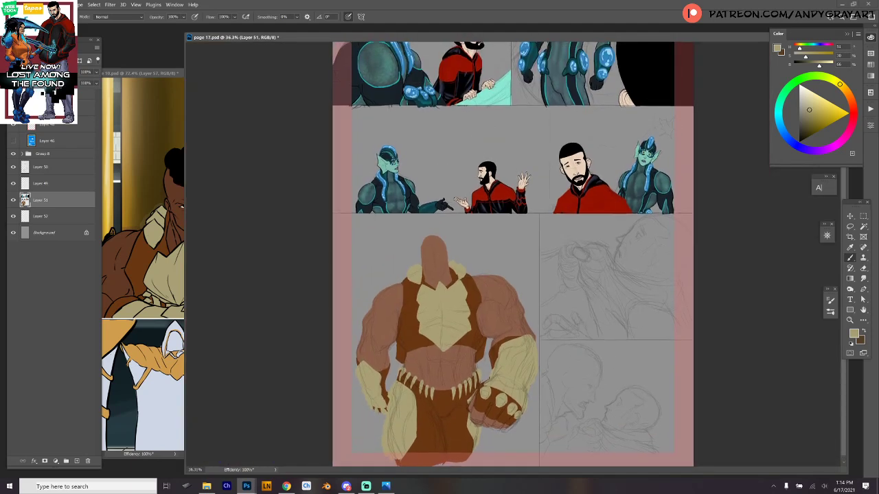
key(ctrl+s)
key(alt+Tab)
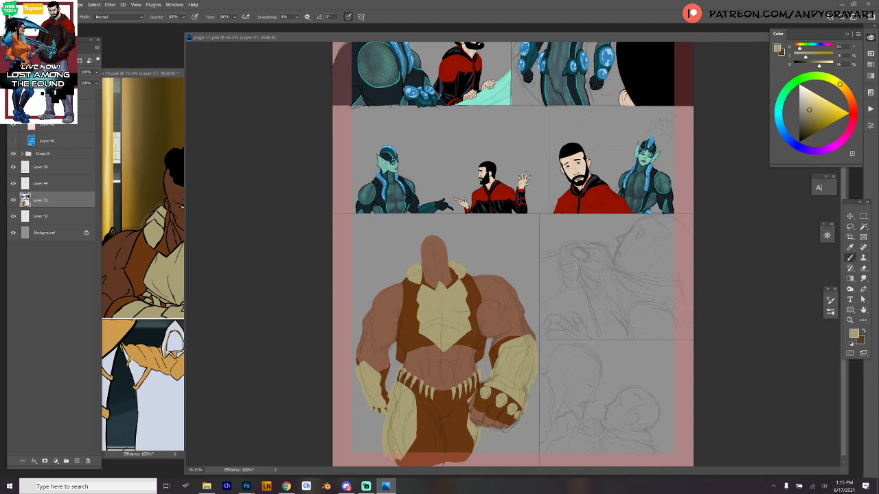
key(alt+Tab)
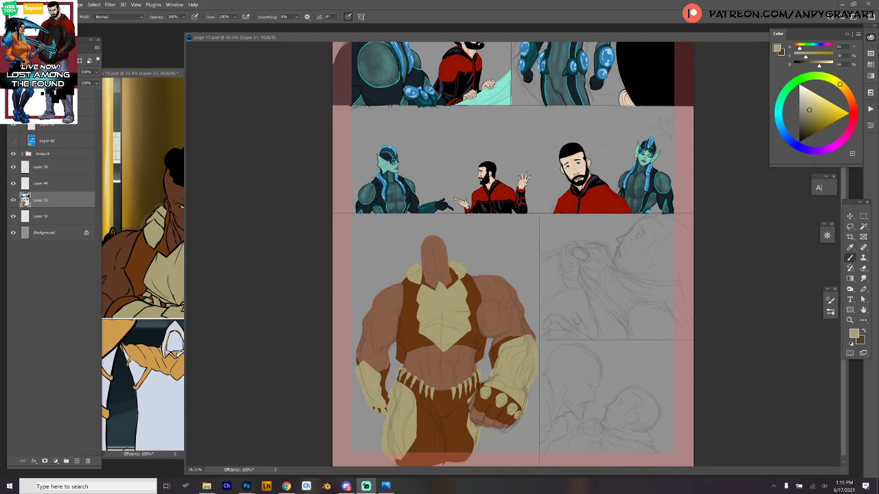